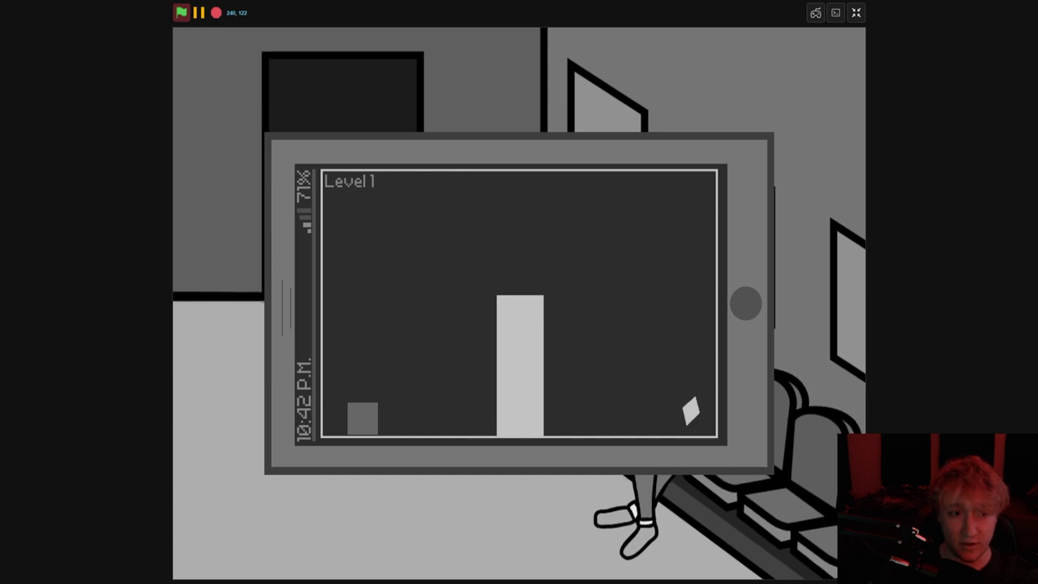
# Play-test levels 1 and 2 of the Jumpy phone game up to level 3, and return to the editor
pyautogui.press('Up')
pyautogui.press('Up')
pyautogui.press('Right')
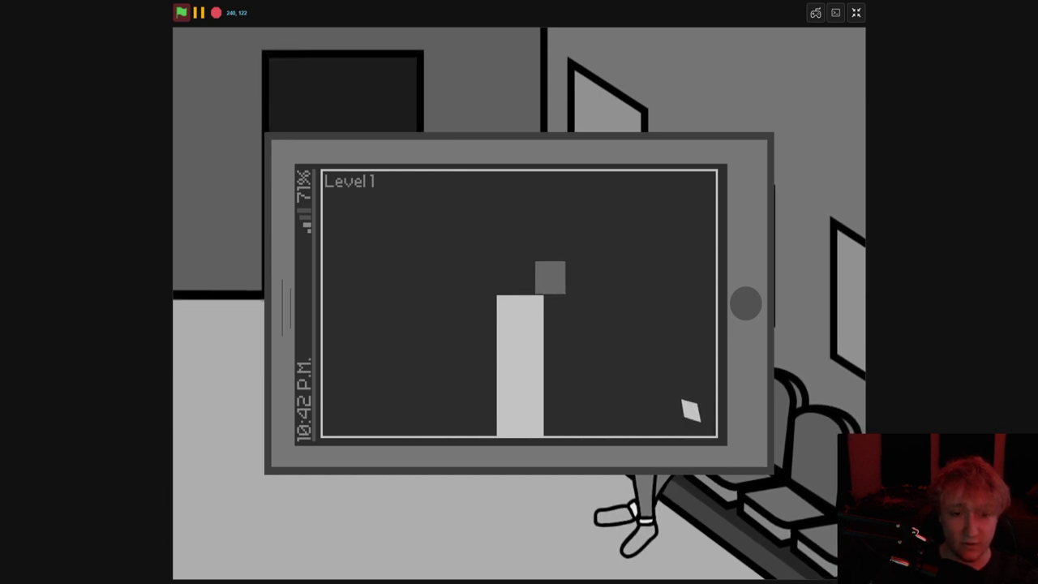
pyautogui.press('Up')
pyautogui.press('Right')
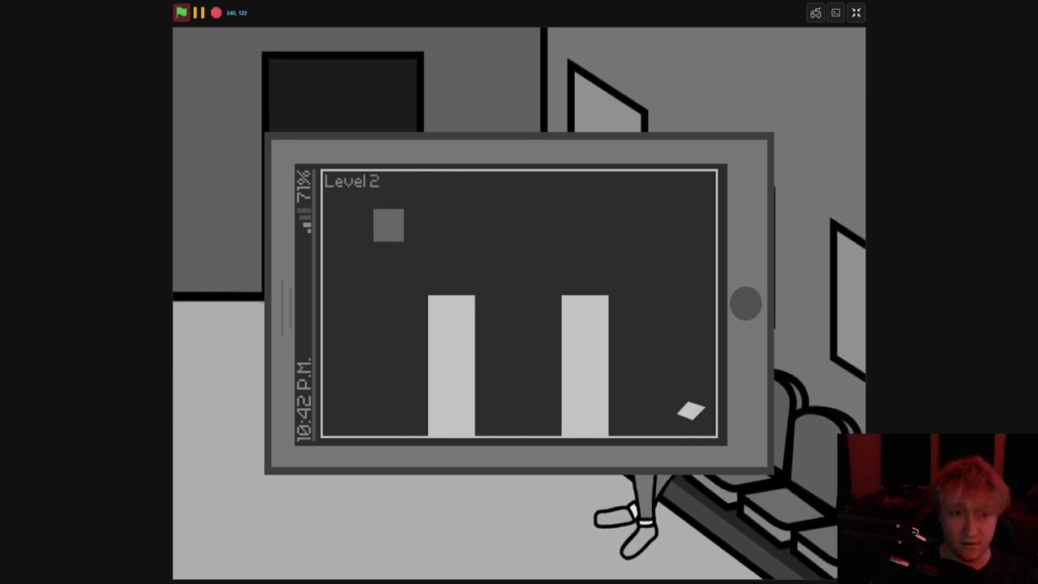
pyautogui.press('Up')
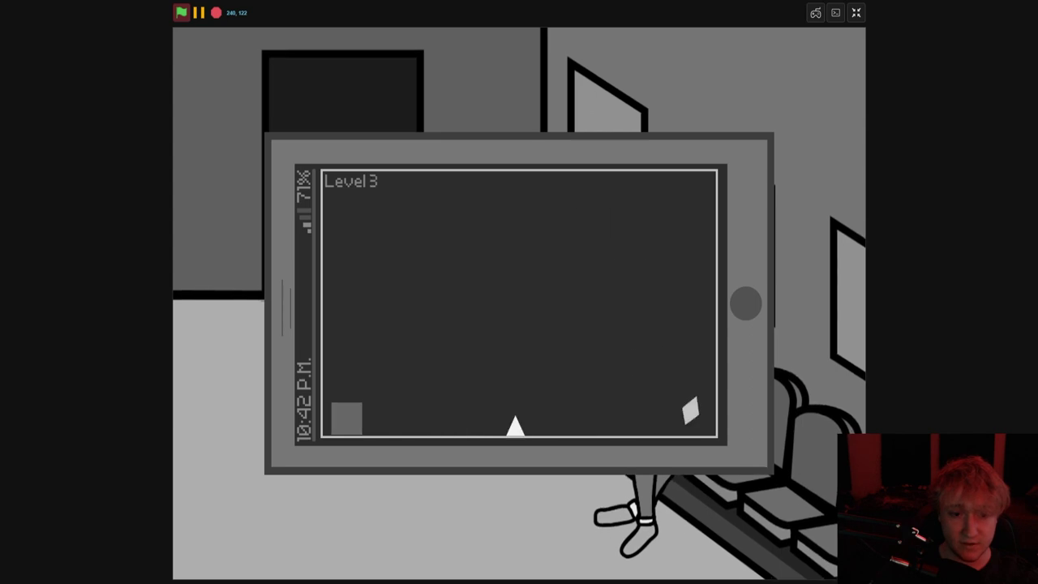
pyautogui.click(855, 12)
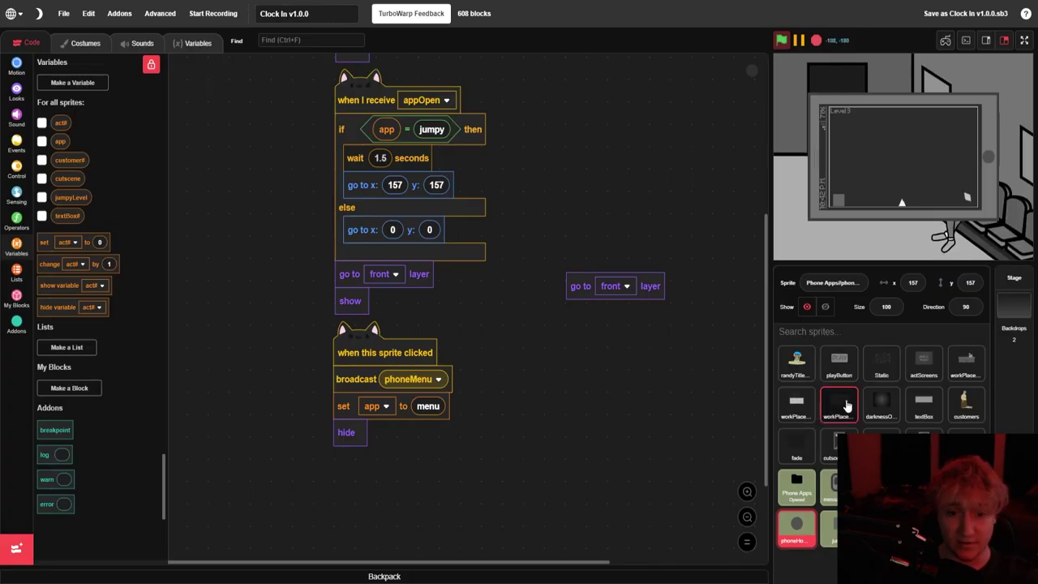
# In the jumpy sprite, replace the touching color condition around the jumpyDead broadcast with touching Phone Apps//jumpyDamage, and save the project
pyautogui.click(839, 527)
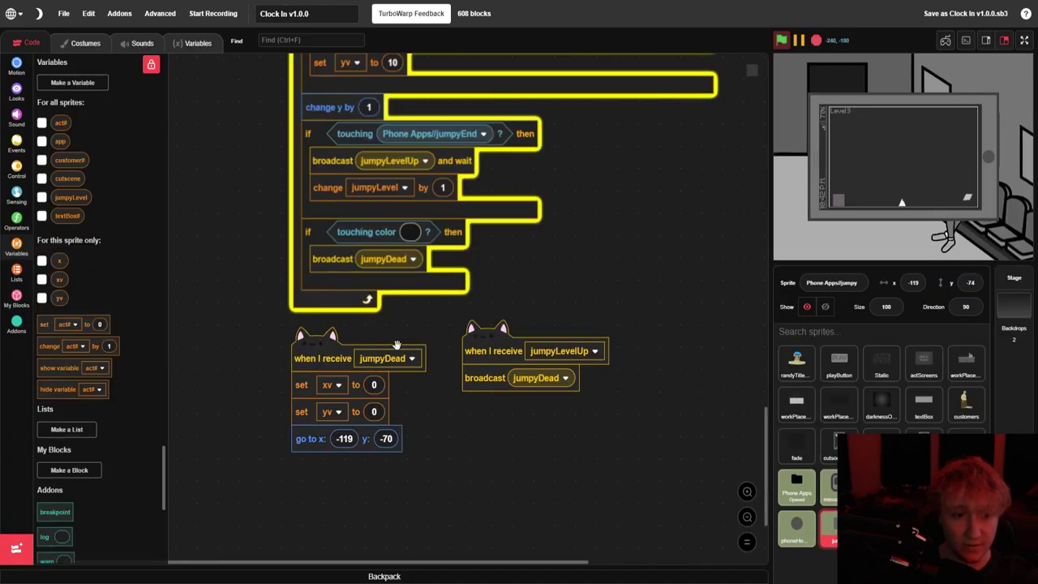
pyautogui.moveTo(348, 232); pyautogui.dragTo(137, 287)
pyautogui.rightClick(351, 134)
pyautogui.click(371, 146)
pyautogui.click(374, 233)
pyautogui.click(415, 233)
pyautogui.scroll(-10, 421, 361)
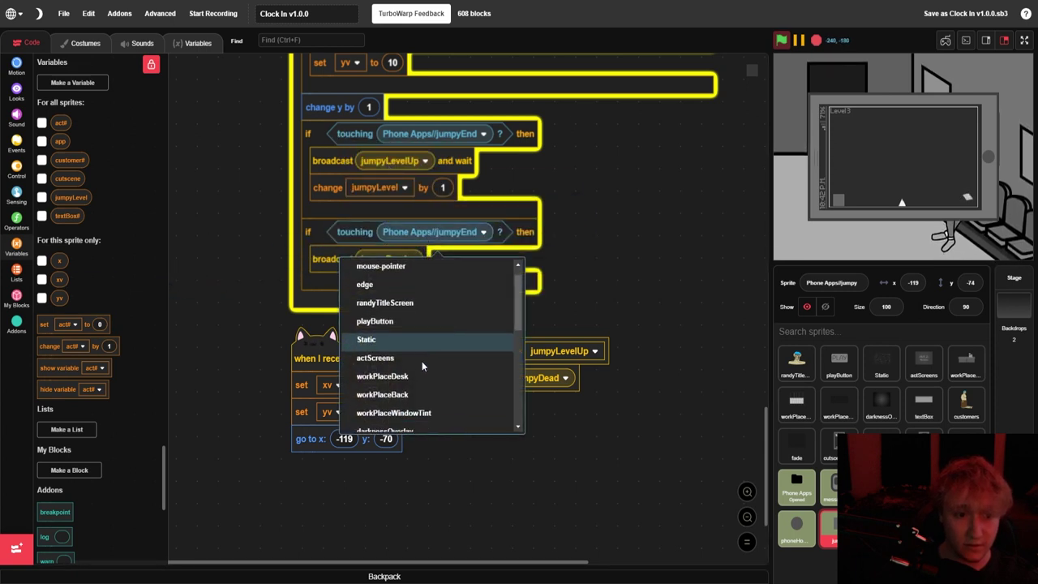
pyautogui.scroll(-3, 420, 369)
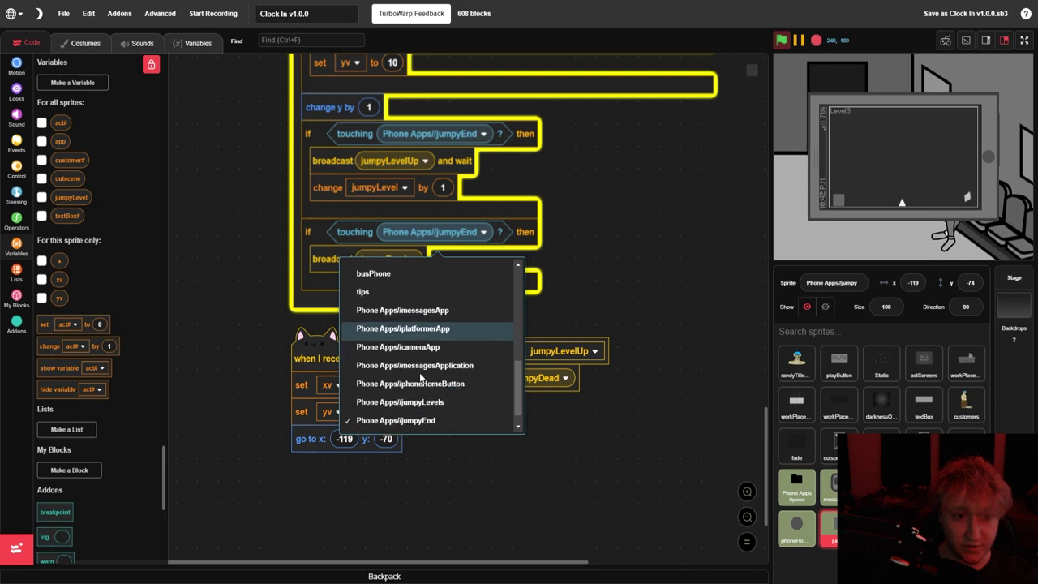
pyautogui.click(414, 413)
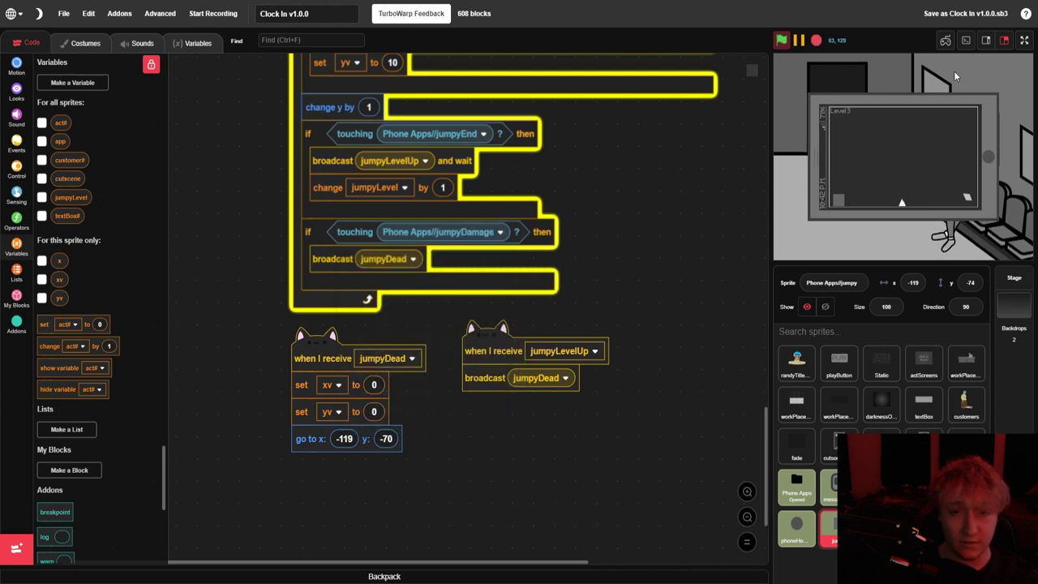
pyautogui.hotkey('ctrl', 's')
# Play-test Jumpy levels 1 to 3 full screen, jumping over the level 3 spike, and return to the editor
pyautogui.click(1024, 40)
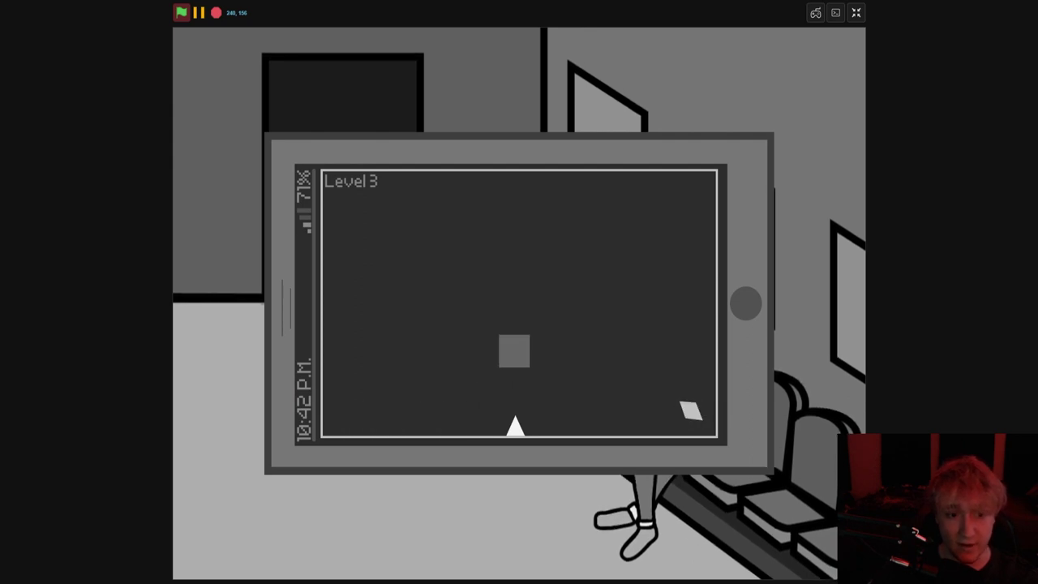
pyautogui.press('Right')
pyautogui.press('Up')
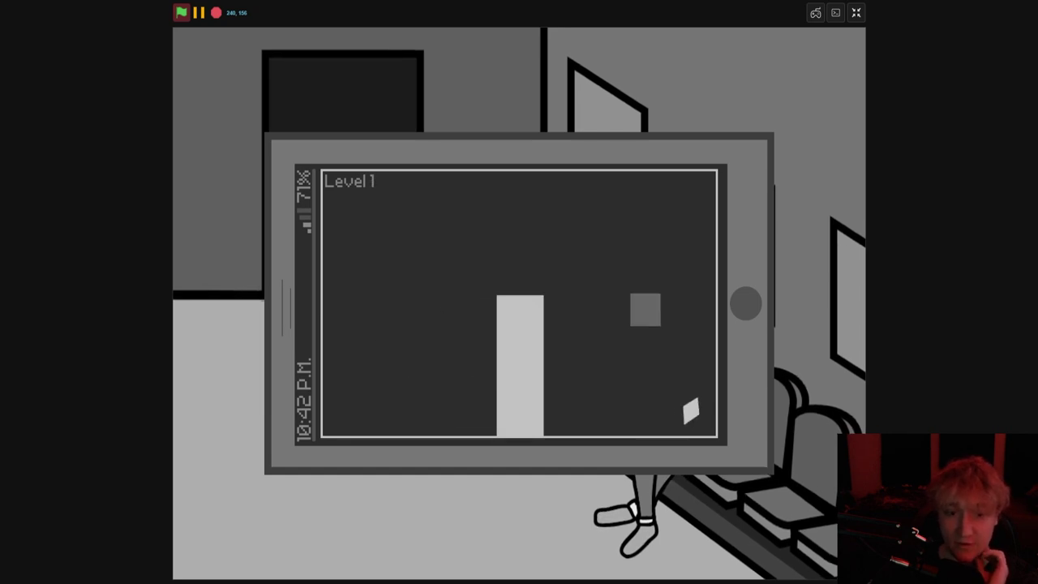
pyautogui.press('Right')
pyautogui.press('Up')
pyautogui.press('Up')
pyautogui.press('Up')
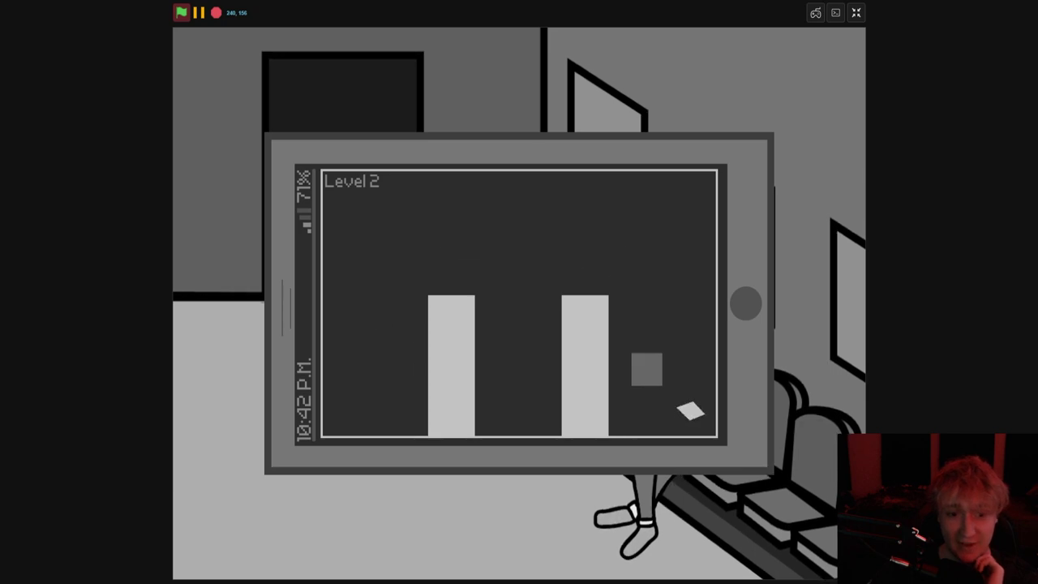
pyautogui.click(854, 13)
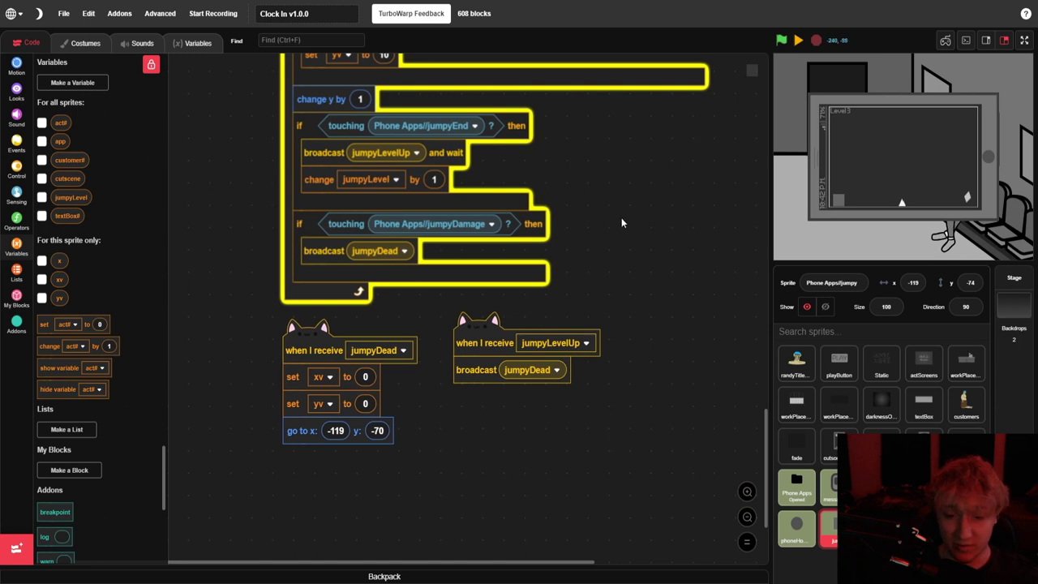
# Duplicate costume 3 of the jumpyLevels sprite as the base for costume 4
pyautogui.scroll(10, 624, 212)
pyautogui.scroll(-5, 598, 406)
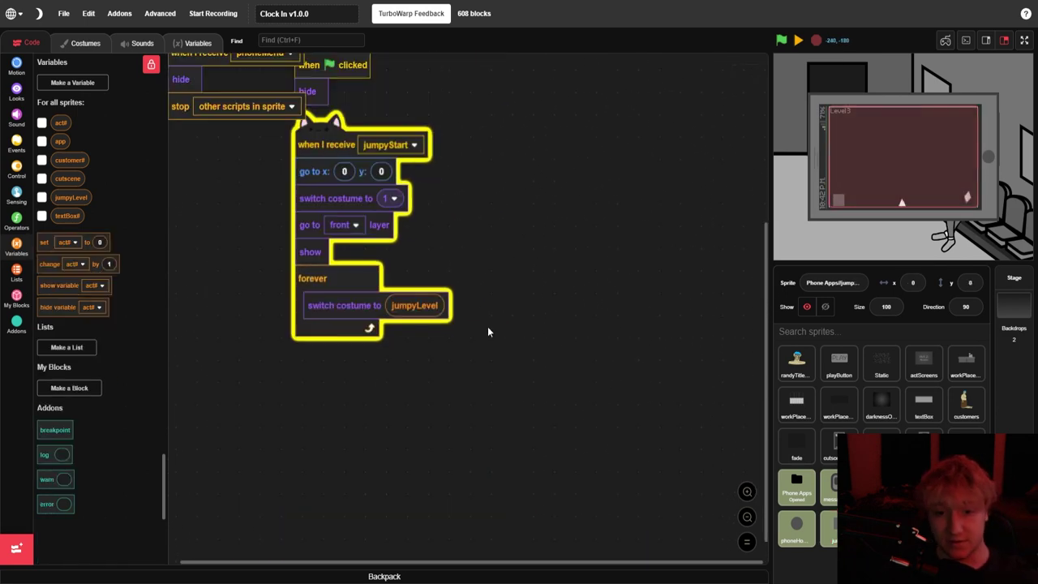
pyautogui.click(85, 43)
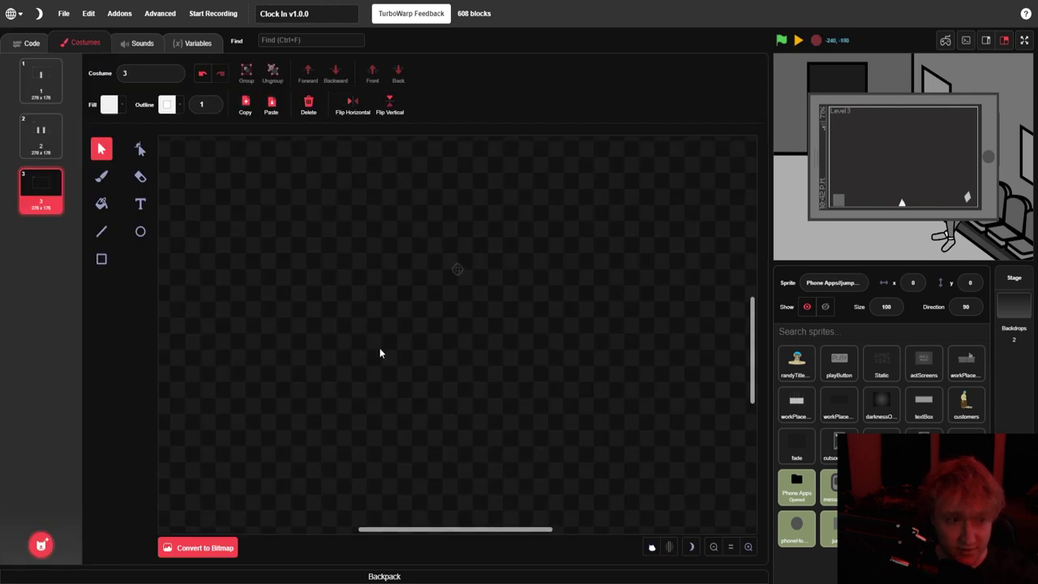
pyautogui.click(714, 546)
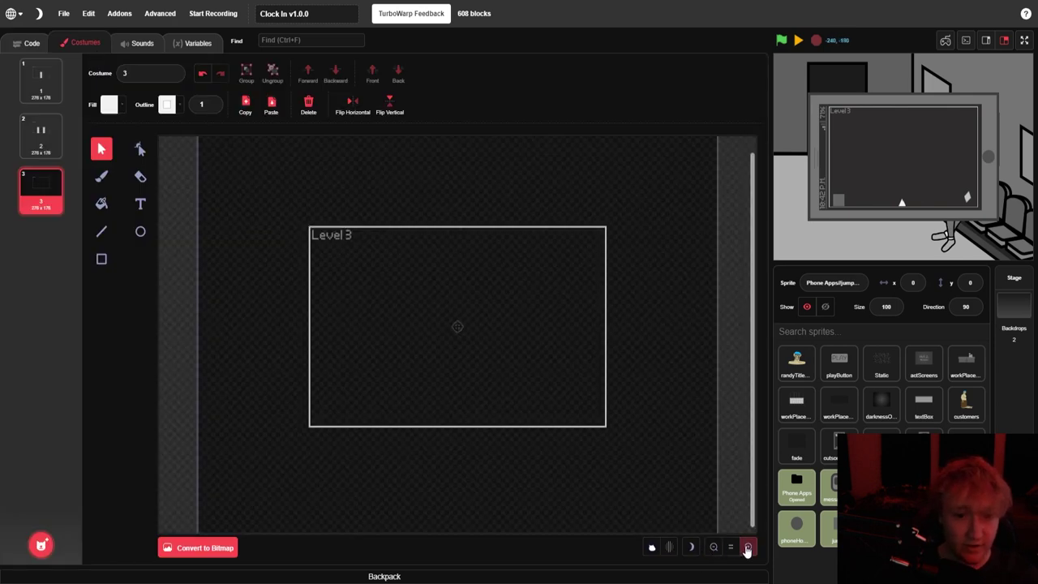
pyautogui.click(746, 549)
pyautogui.rightClick(49, 199)
pyautogui.click(65, 212)
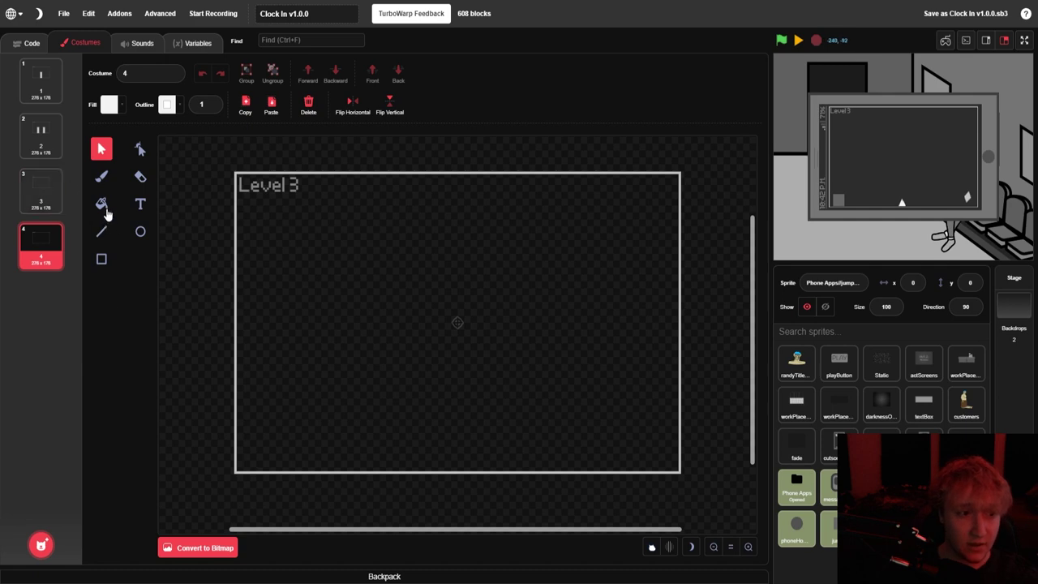
# Draw a tall #c3c3c3 pillar without outline, standing on the floor just right of centre in level costume 4
pyautogui.click(101, 259)
pyautogui.click(112, 105)
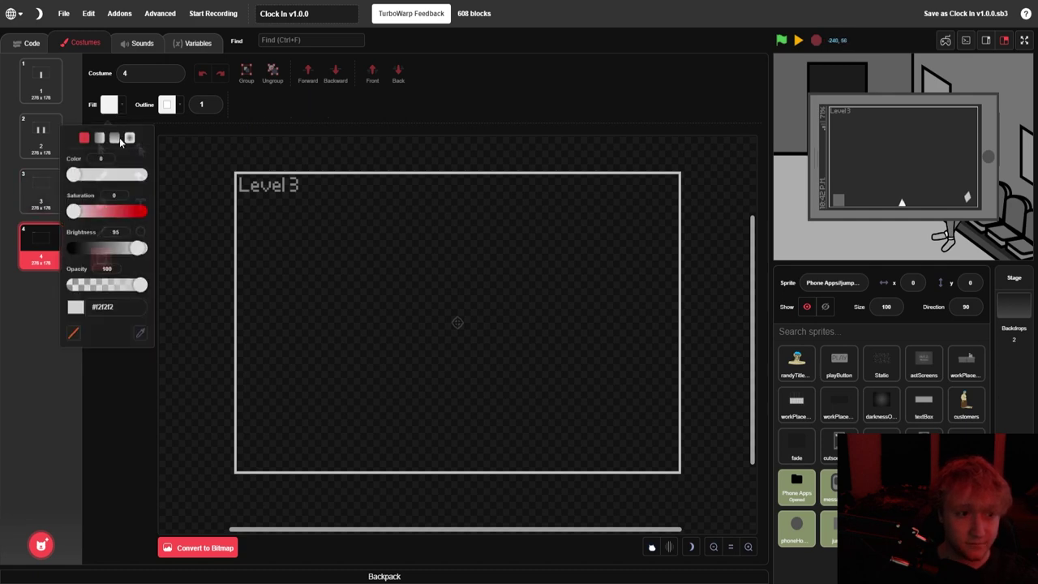
pyautogui.click(165, 197)
pyautogui.click(167, 103)
pyautogui.click(121, 328)
pyautogui.click(121, 375)
pyautogui.click(108, 105)
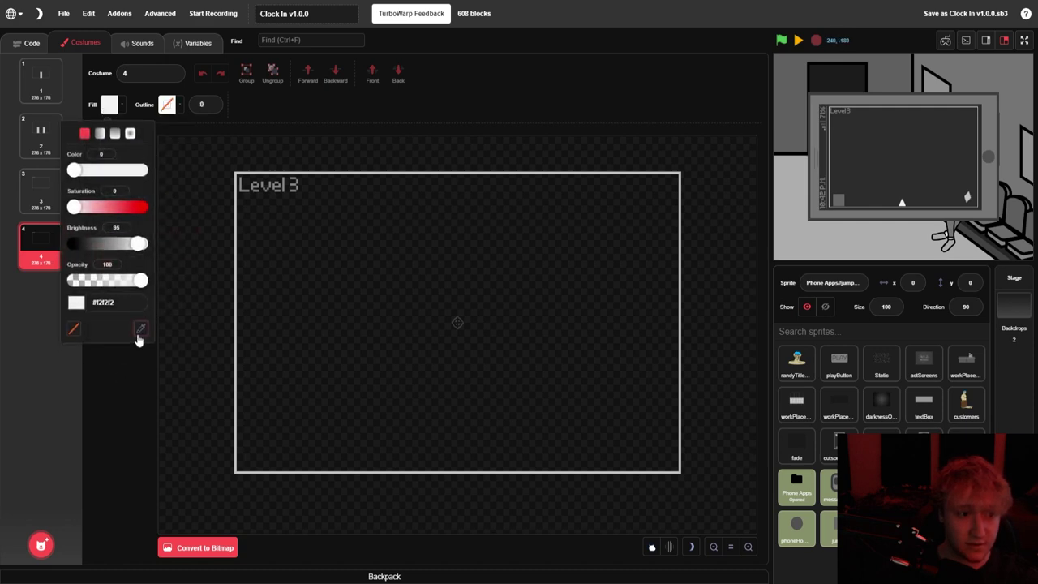
pyautogui.click(239, 329)
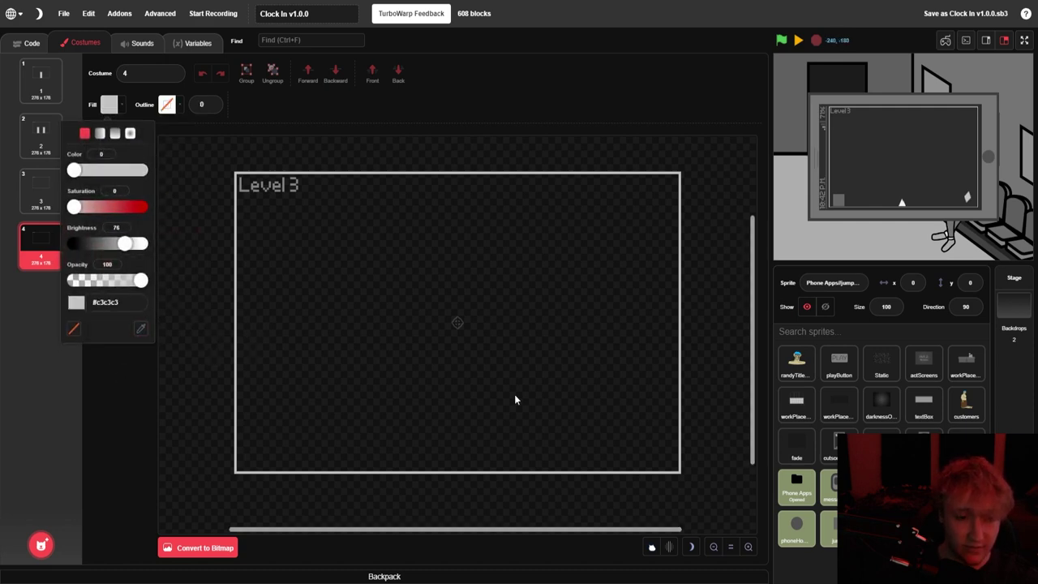
pyautogui.moveTo(462, 311); pyautogui.dragTo(508, 476)
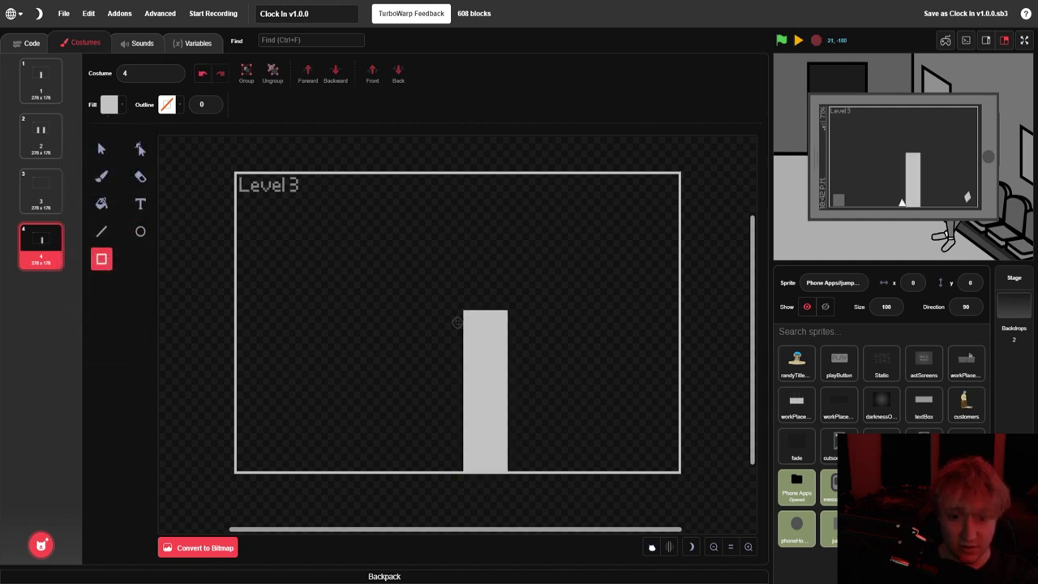
# Copy the spike from costume 3 of the jumpyDamage sprite into level costume 4, beside the pillar's left base
pyautogui.click(958, 528)
pyautogui.click(103, 150)
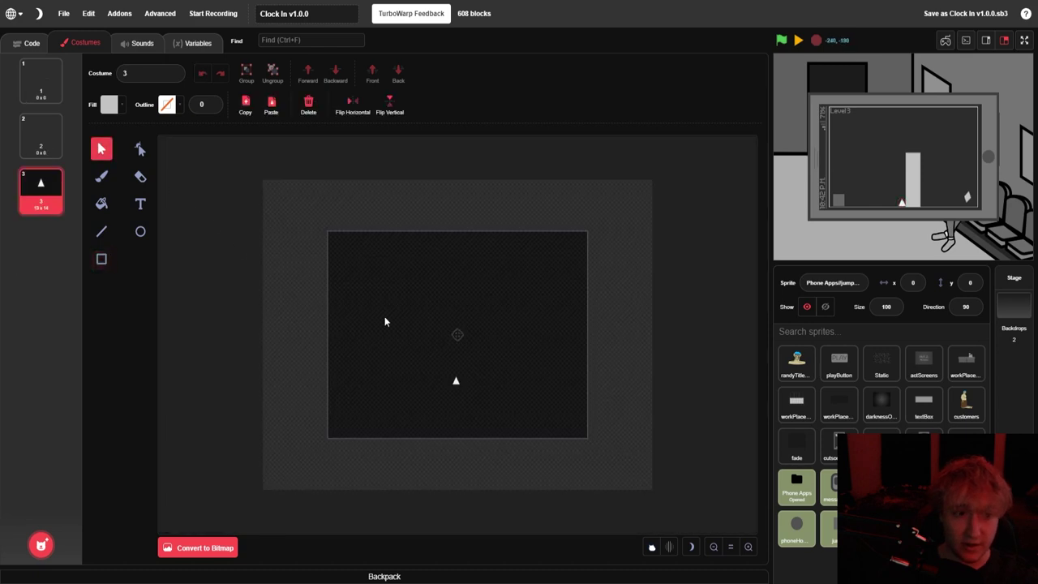
pyautogui.click(557, 402)
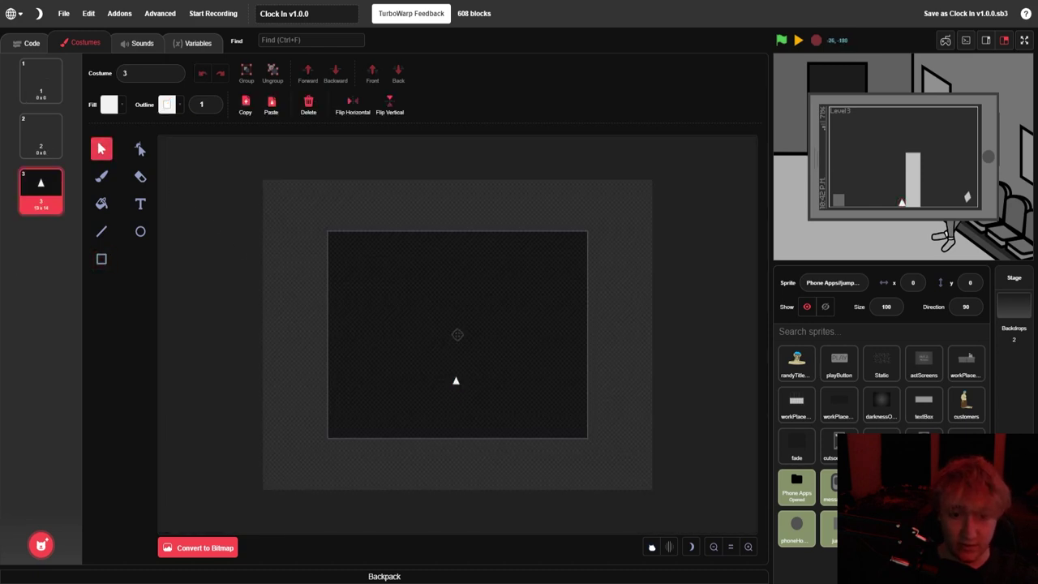
pyautogui.click(891, 528)
pyautogui.hotkey('ctrl', 'v')
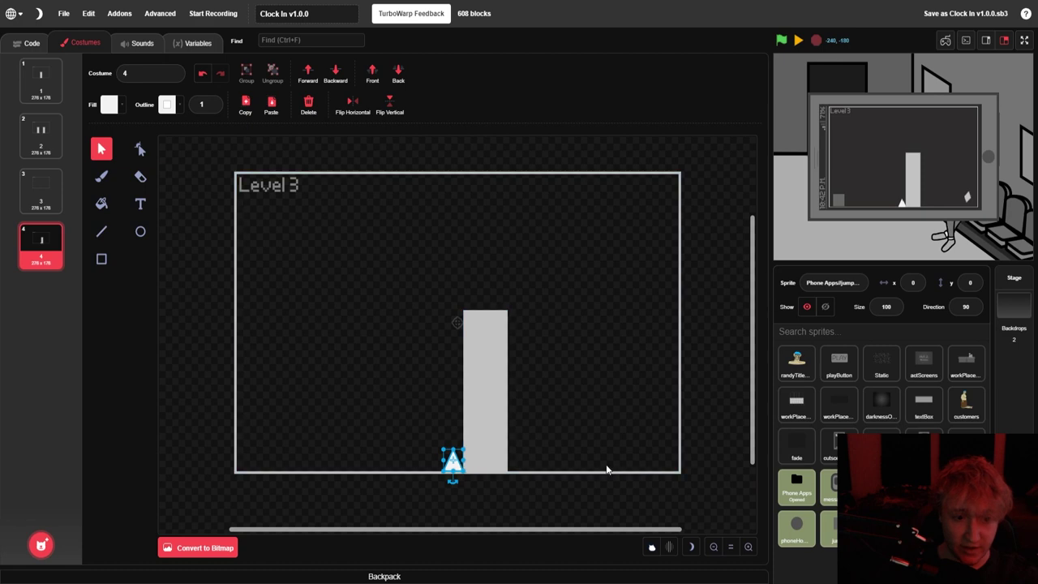
pyautogui.click(606, 469)
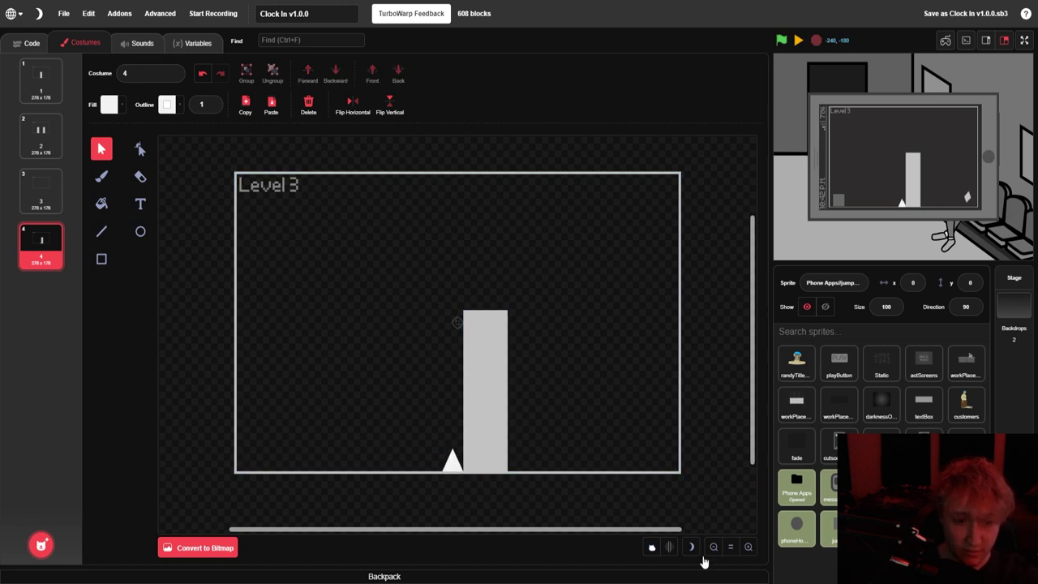
# Duplicate the spike twice to form a row of three touching spikes left of the pillar
pyautogui.click(737, 548)
pyautogui.click(747, 546)
pyautogui.click(748, 546)
pyautogui.click(747, 547)
pyautogui.scroll(-3, 610, 454)
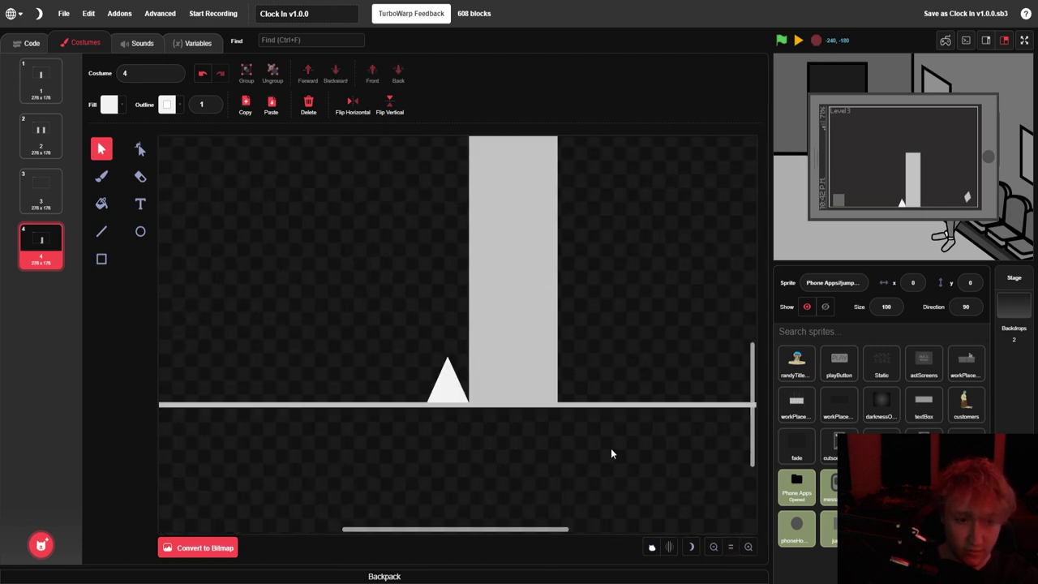
pyautogui.click(455, 399)
pyautogui.click(420, 394)
pyautogui.keyDown('alt'); pyautogui.moveTo(448, 396); pyautogui.dragTo(400, 398); pyautogui.keyUp('alt')
pyautogui.click(347, 334)
pyautogui.click(438, 383)
pyautogui.keyDown('alt'); pyautogui.moveTo(451, 398); pyautogui.dragTo(359, 394); pyautogui.keyUp('alt')
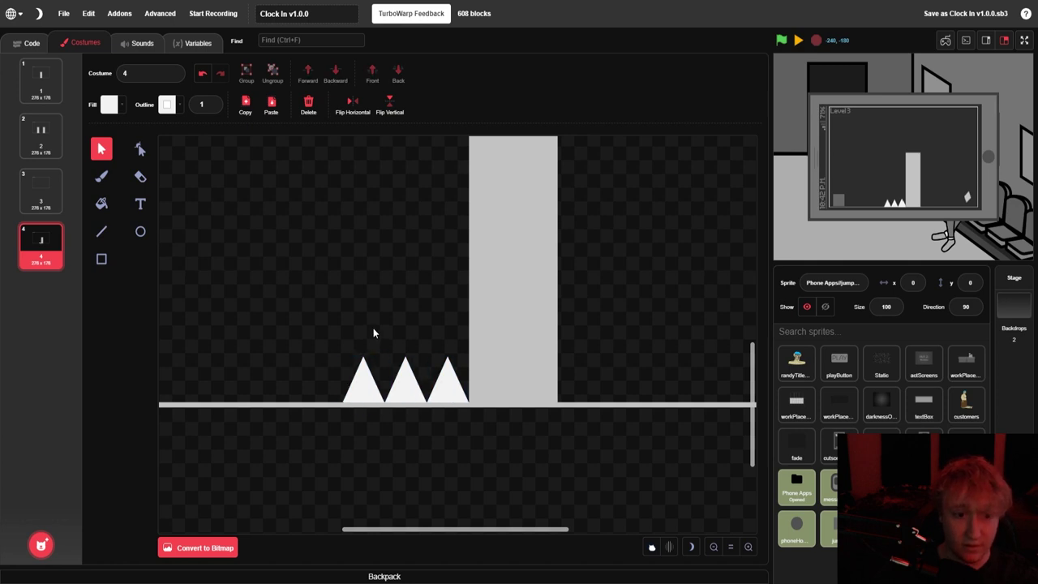
# Duplicate the blank costume 2 of the jumpyDamage sprite, place the copy last as costume 4, and paste the three spikes into it
pyautogui.scroll(3, 374, 331)
pyautogui.scroll(-2, 654, 478)
pyautogui.moveTo(446, 442); pyautogui.dragTo(447, 445)
pyautogui.click(649, 411)
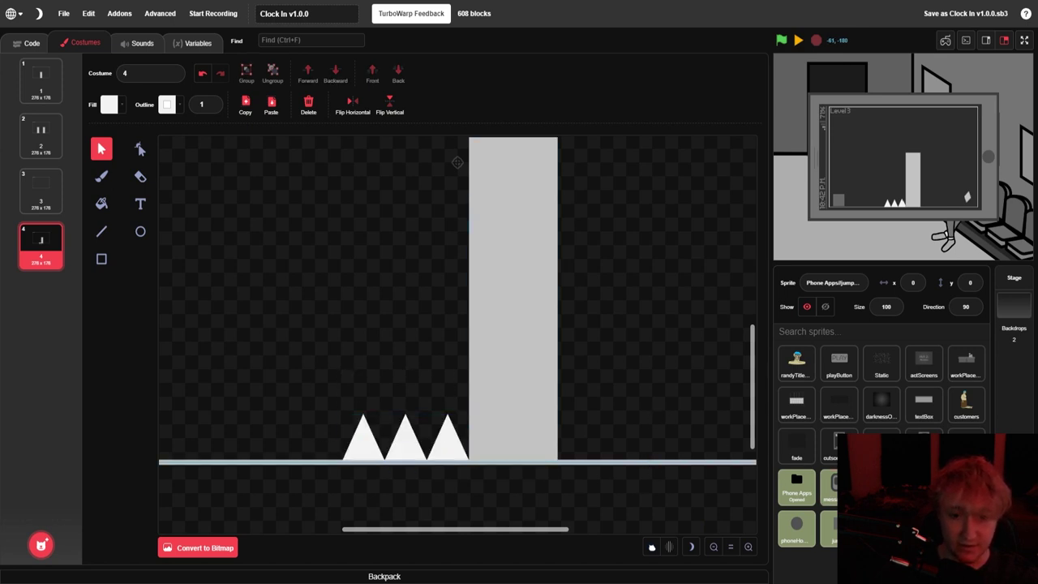
pyautogui.click(919, 527)
pyautogui.moveTo(41, 541)
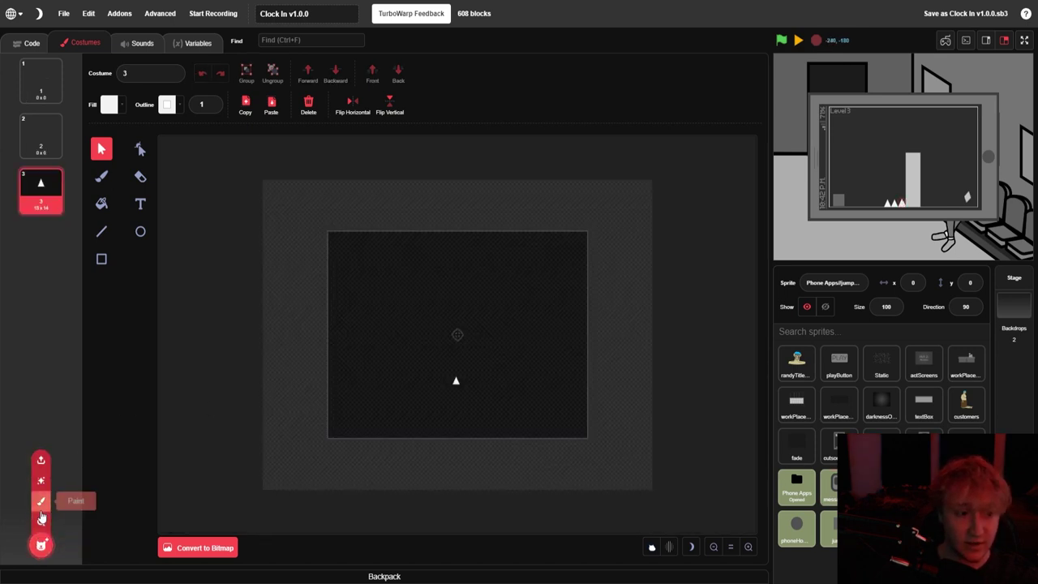
pyautogui.rightClick(40, 150)
pyautogui.click(58, 161)
pyautogui.moveTo(44, 190); pyautogui.dragTo(39, 271)
pyautogui.hotkey('ctrl', 'v')
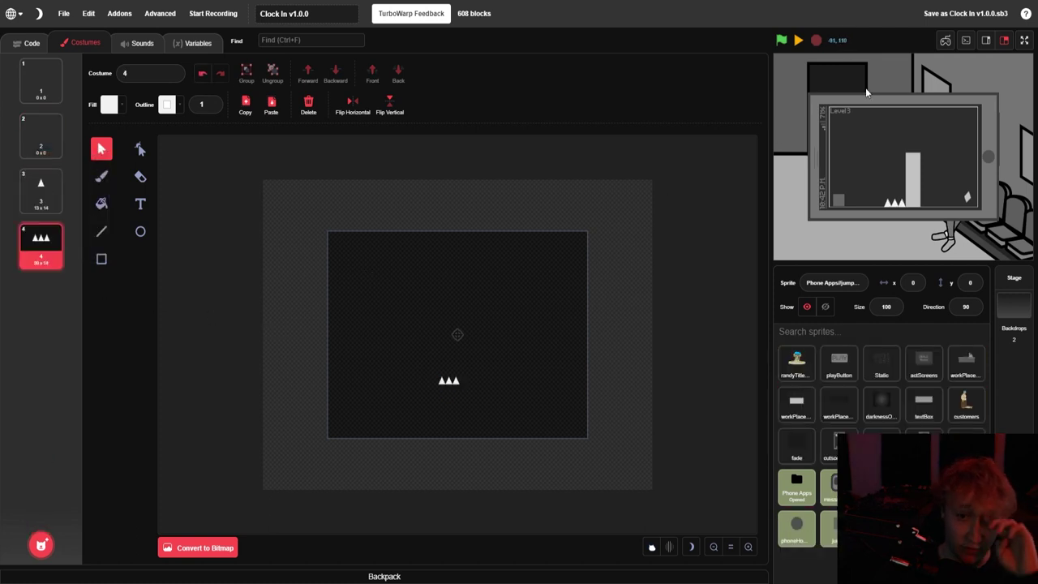
# Run the project full screen and play through the new level with three spikes and a pillar
pyautogui.click(781, 40)
pyautogui.click(1024, 40)
pyautogui.press('Right')
pyautogui.press('Up')
pyautogui.press('Right')
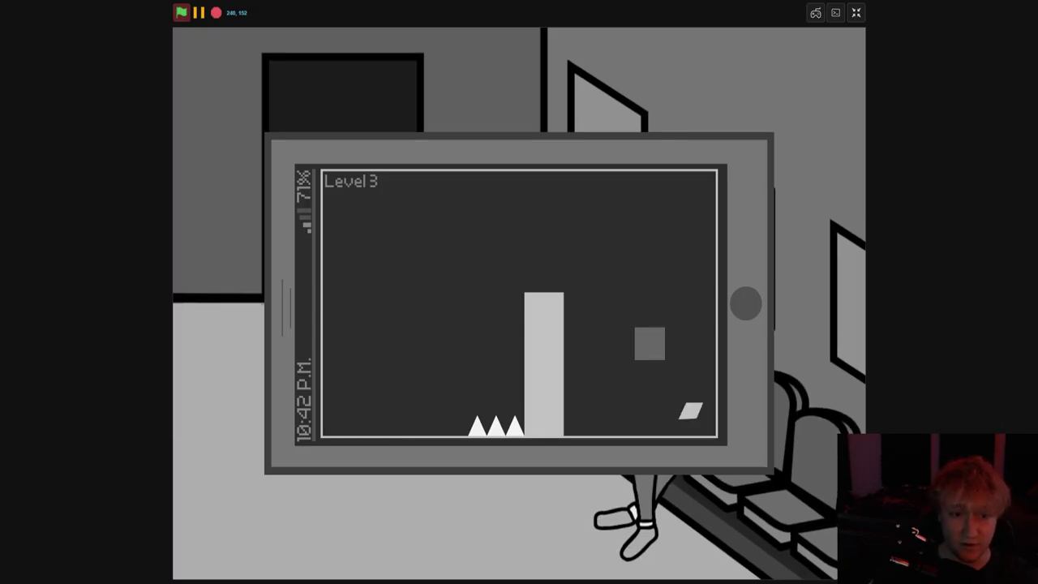
pyautogui.press('Up')
pyautogui.press('Up')
pyautogui.press('Right')
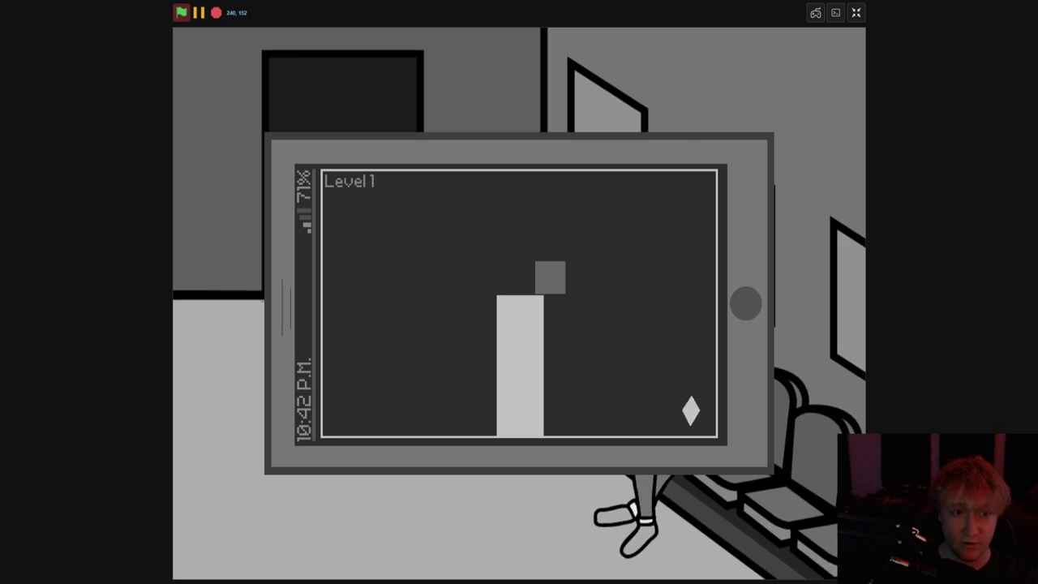
# Replay the Jumpy levels from level 1 full screen, and return to the scripts in the editor
pyautogui.press('Up')
pyautogui.press('Right')
pyautogui.press('Up')
pyautogui.press('Up')
pyautogui.press('Right')
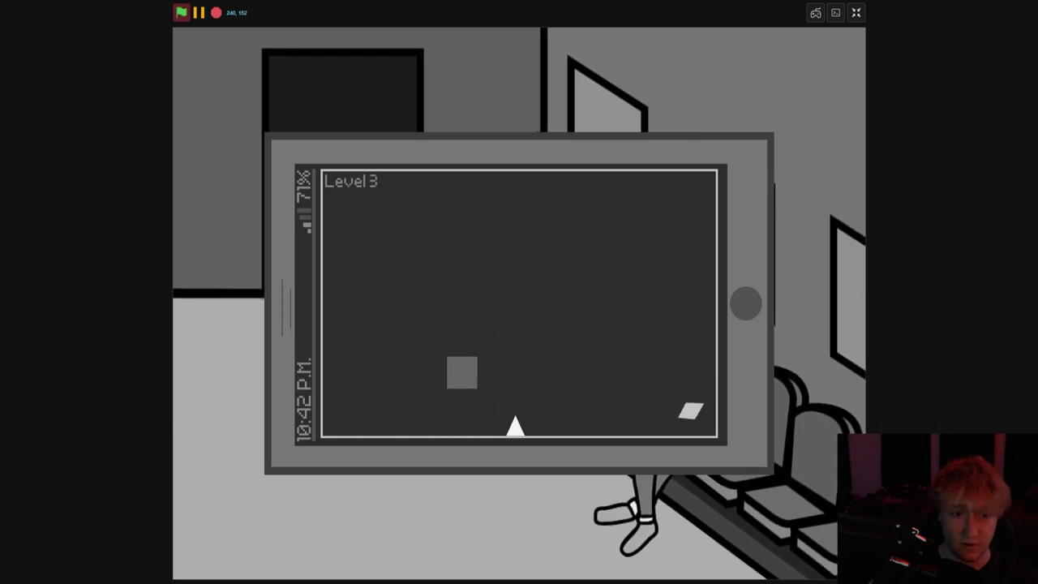
pyautogui.press('Up')
pyautogui.press('Up')
pyautogui.press('Right')
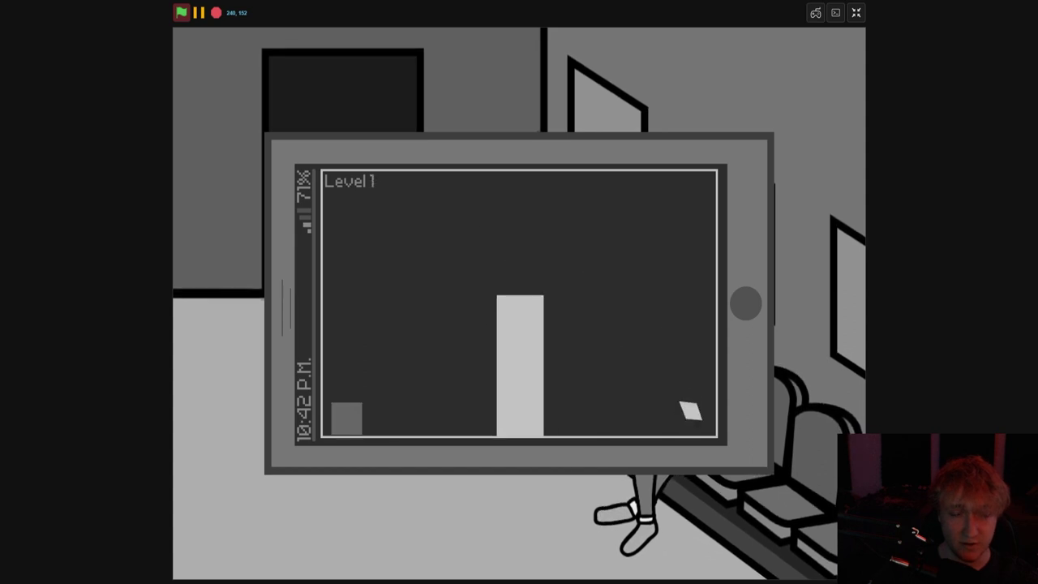
pyautogui.click(855, 13)
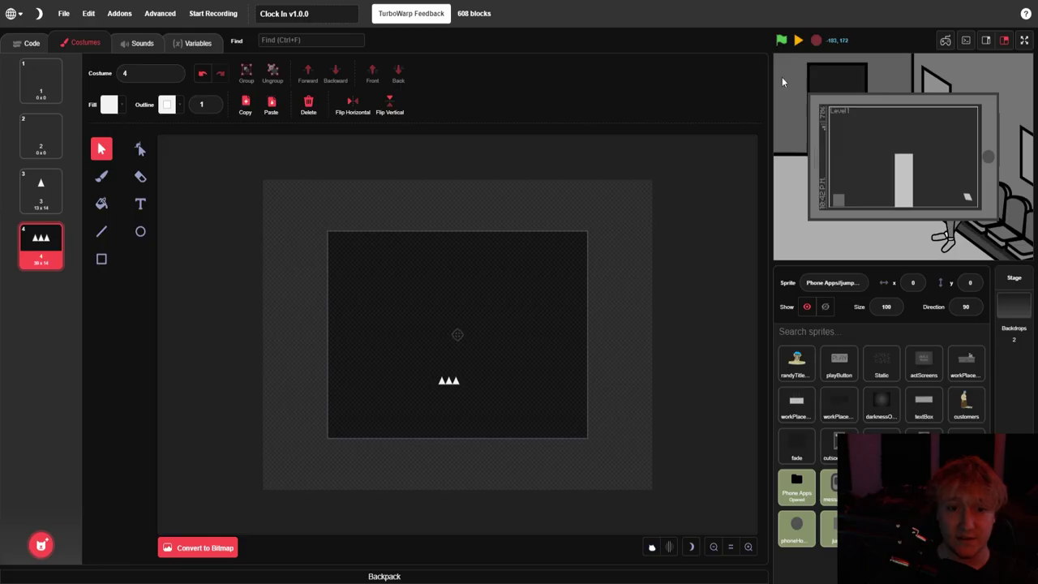
pyautogui.click(27, 43)
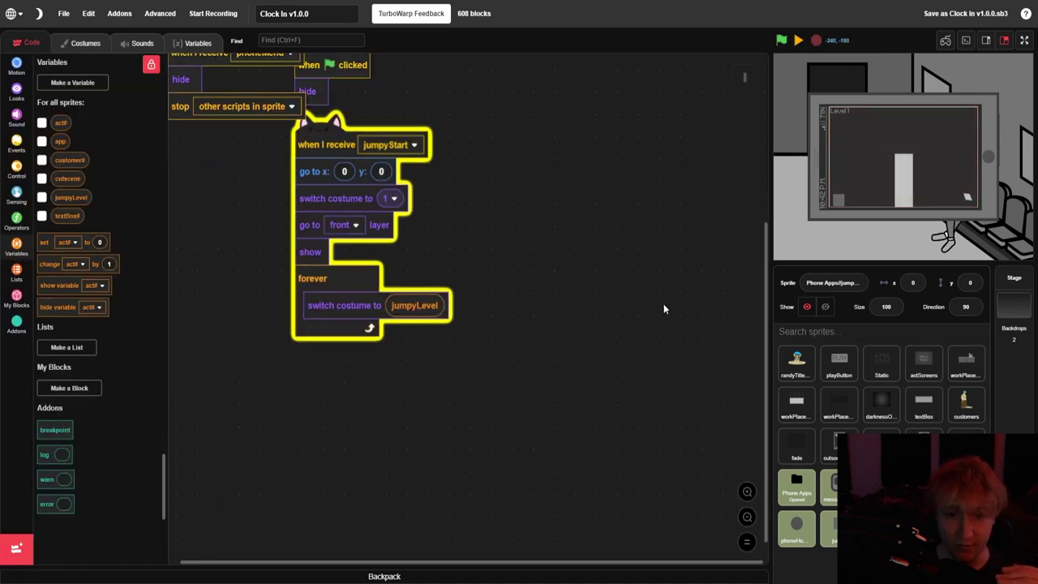
# Duplicate the empty Level 3 costume of the level sprite and place the copy last as costume 5
pyautogui.click(85, 43)
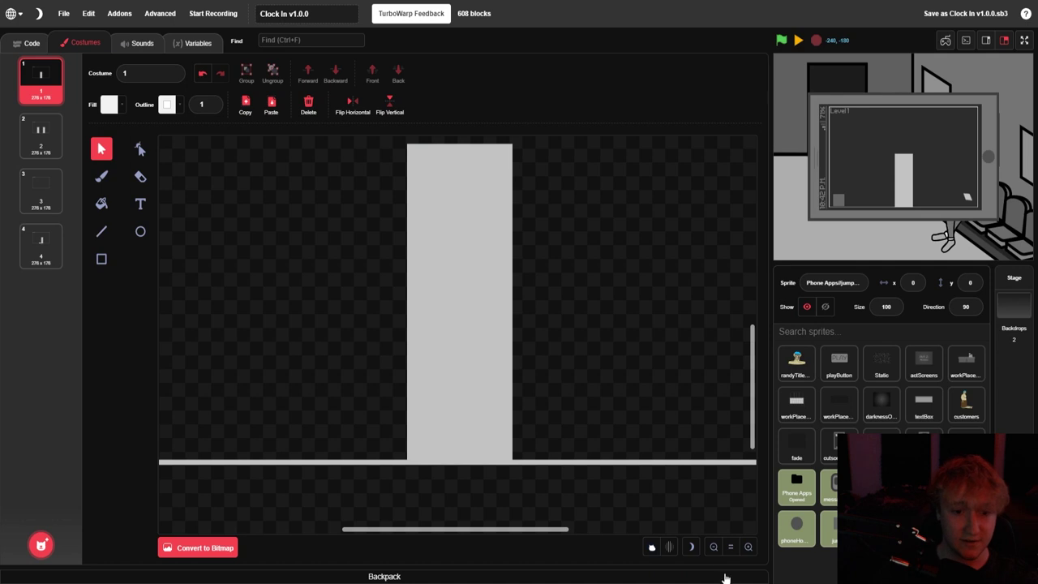
pyautogui.click(713, 547)
pyautogui.click(713, 546)
pyautogui.scroll(1, 673, 487)
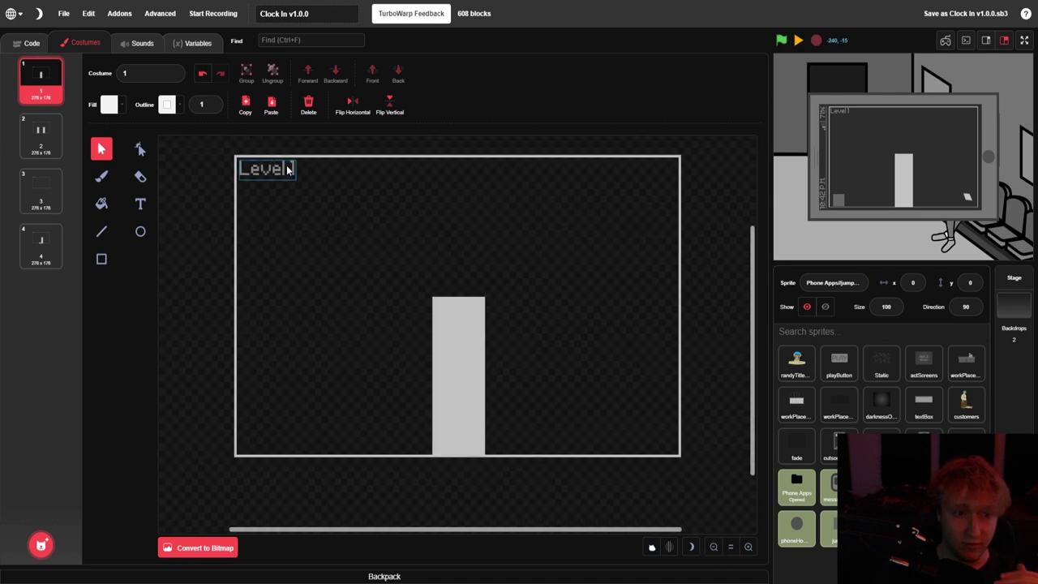
pyautogui.rightClick(44, 244)
pyautogui.rightClick(44, 208)
pyautogui.click(55, 216)
pyautogui.moveTo(45, 258); pyautogui.dragTo(42, 323)
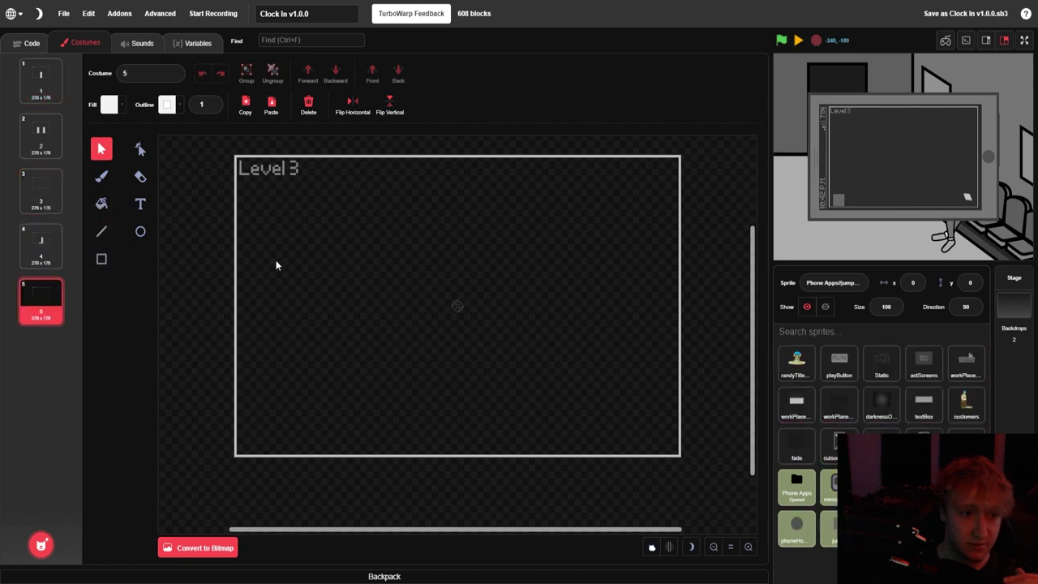
# Draw two rectangles without outline, filled #c3c3c3, on the floor of costume 5: a short block and a tall pillar to its right
pyautogui.click(101, 258)
pyautogui.click(167, 103)
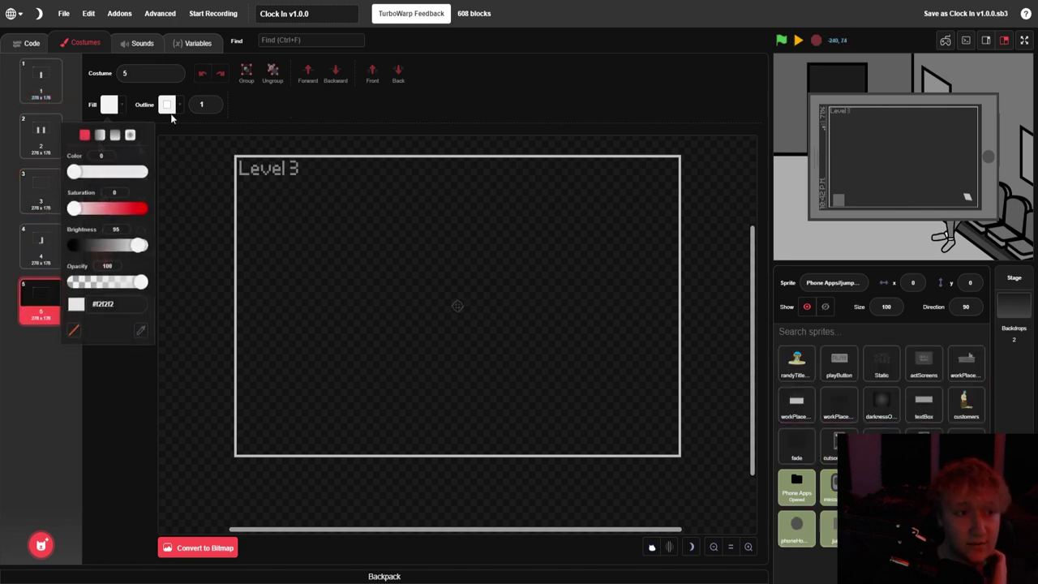
pyautogui.click(126, 330)
pyautogui.click(109, 103)
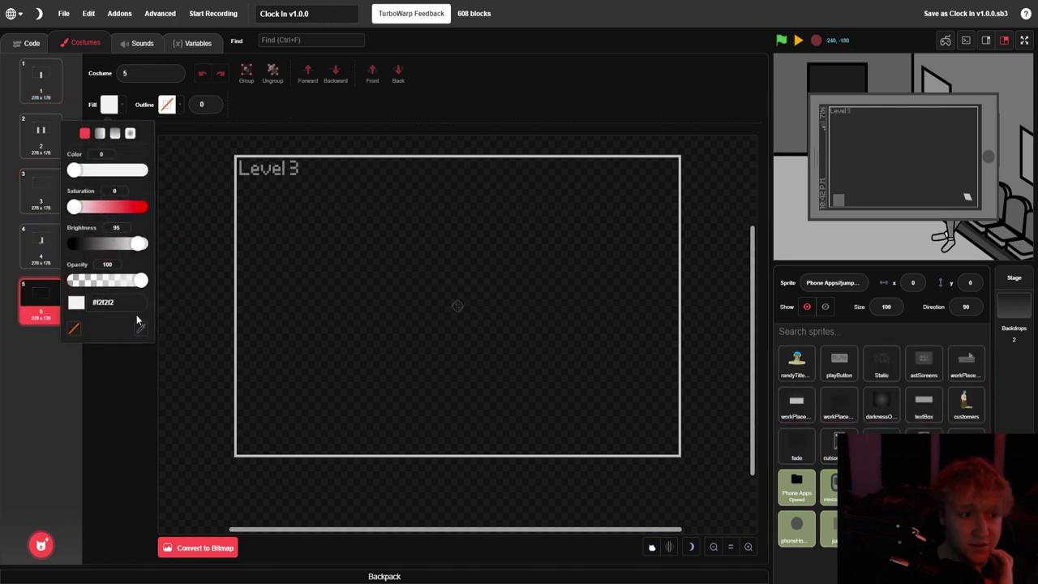
pyautogui.click(236, 317)
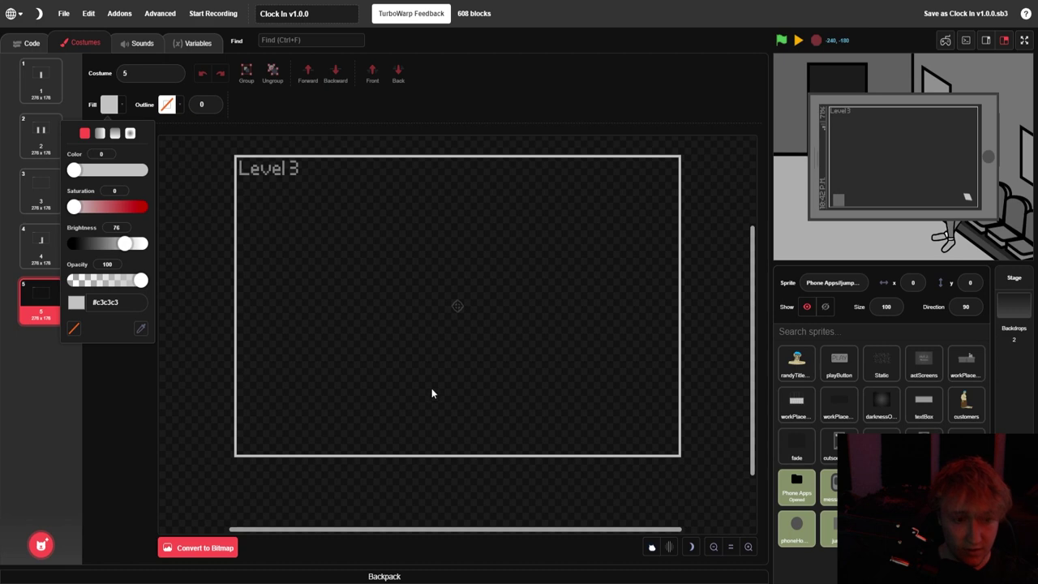
pyautogui.moveTo(354, 400); pyautogui.dragTo(399, 456)
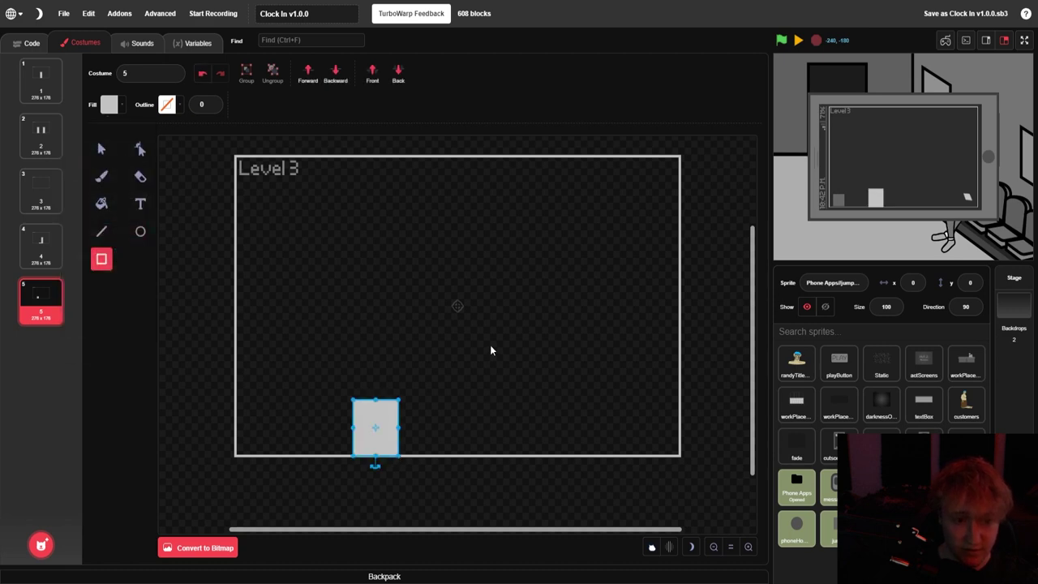
pyautogui.moveTo(489, 302); pyautogui.dragTo(539, 454)
pyautogui.click(564, 408)
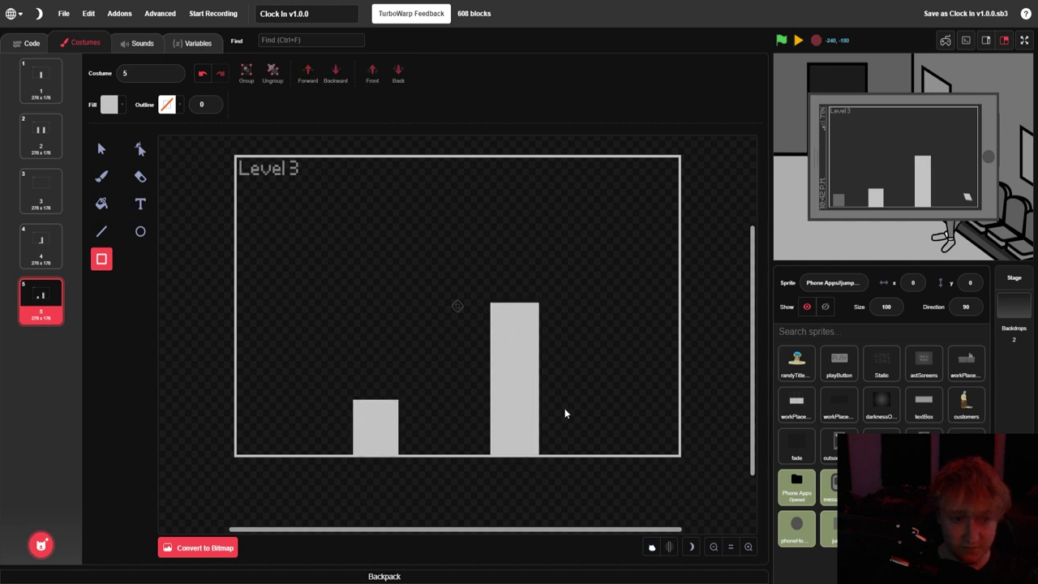
# Copy the three spikes from costume 4 and paste them into costume 5
pyautogui.click(41, 245)
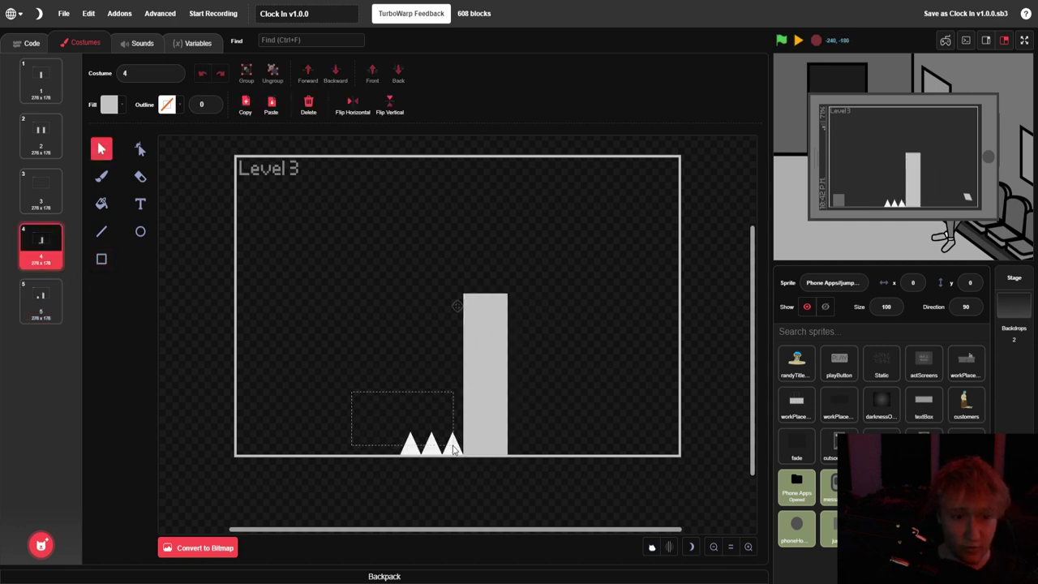
pyautogui.moveTo(454, 449); pyautogui.dragTo(457, 450)
pyautogui.click(41, 298)
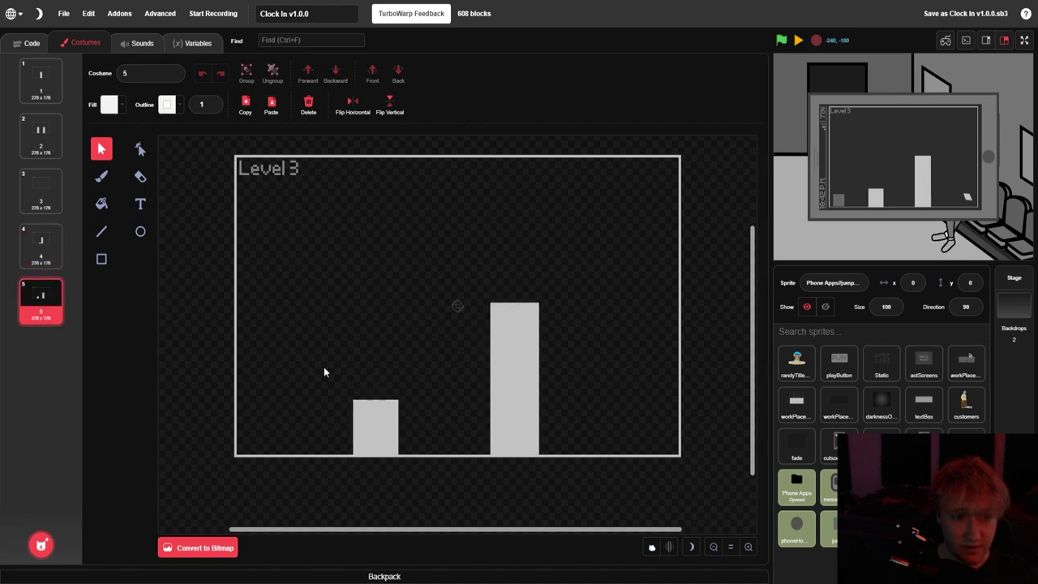
pyautogui.click(479, 442)
# Spread the three spikes evenly across the gap between the short block and the tall pillar
pyautogui.click(749, 550)
pyautogui.click(750, 550)
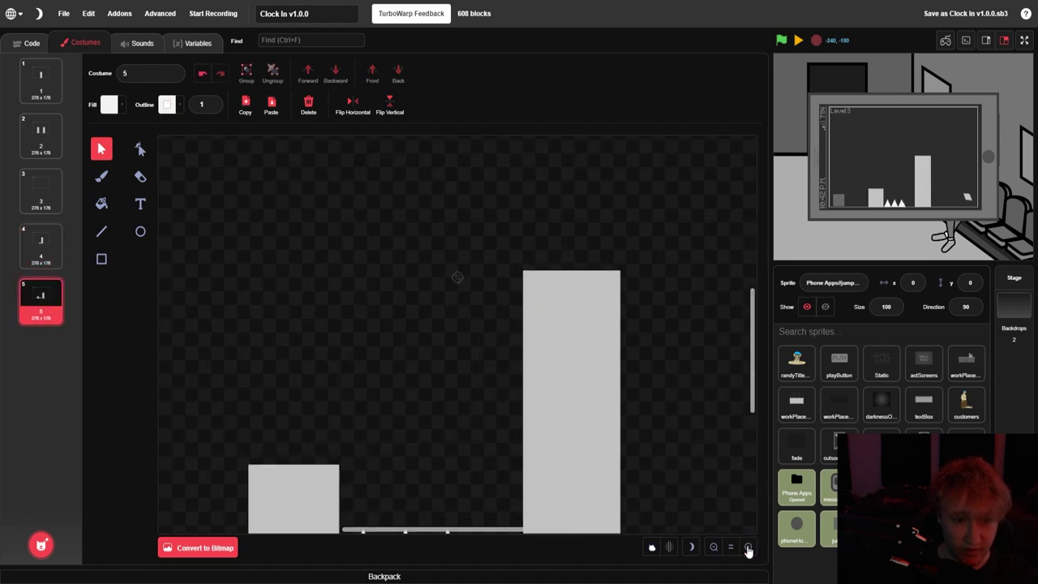
pyautogui.scroll(-2, 527, 450)
pyautogui.moveTo(453, 450); pyautogui.dragTo(491, 455)
pyautogui.moveTo(406, 451); pyautogui.dragTo(440, 450)
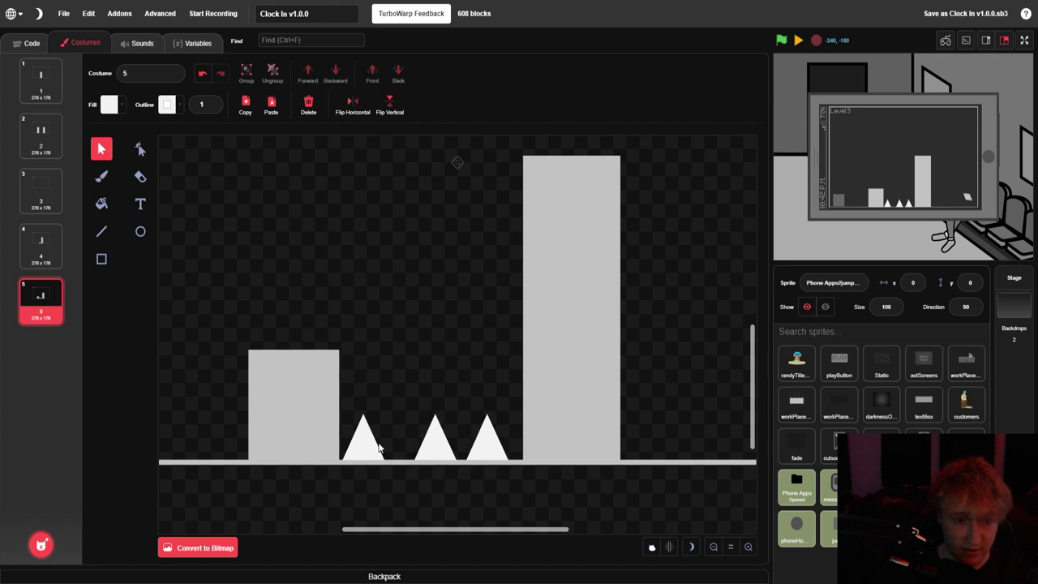
pyautogui.click(436, 451)
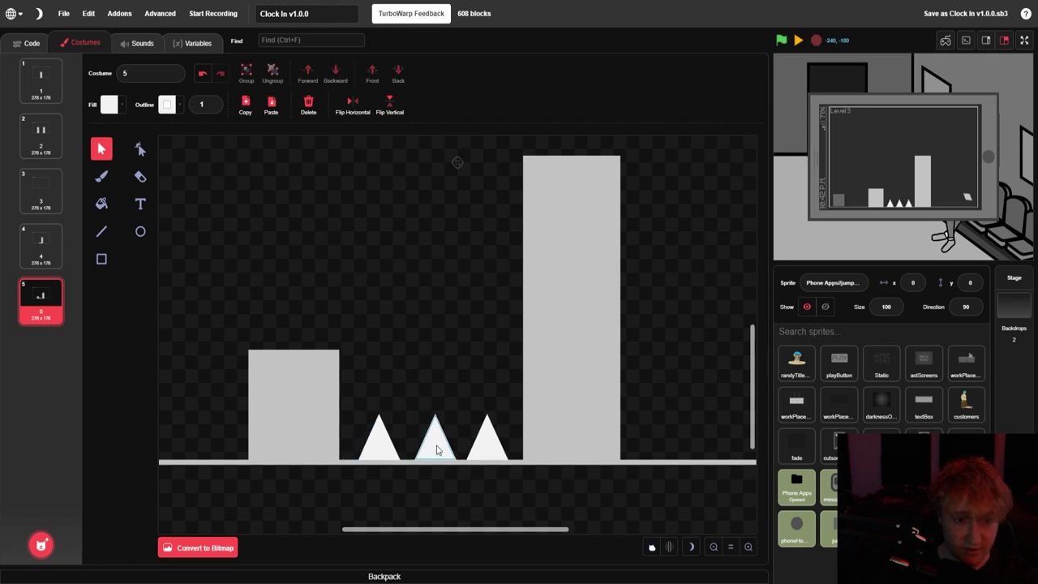
pyautogui.click(715, 549)
pyautogui.click(715, 548)
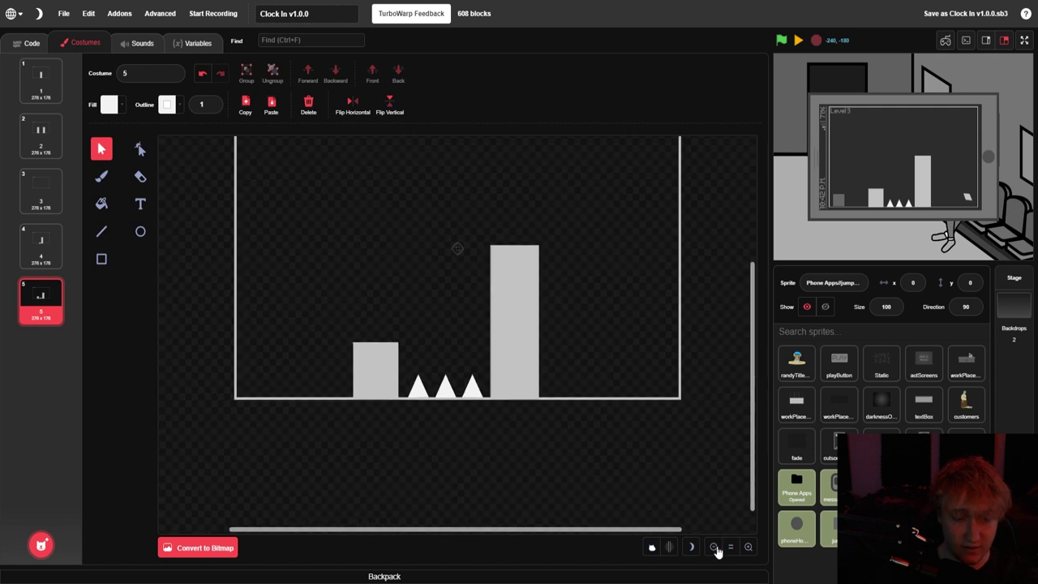
pyautogui.moveTo(473, 395); pyautogui.dragTo(502, 399)
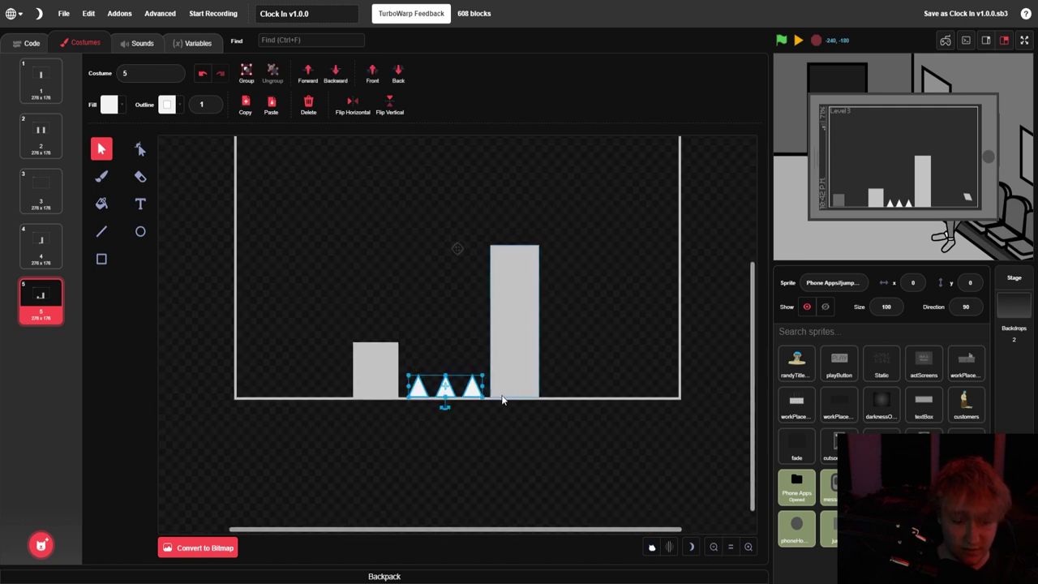
pyautogui.click(618, 354)
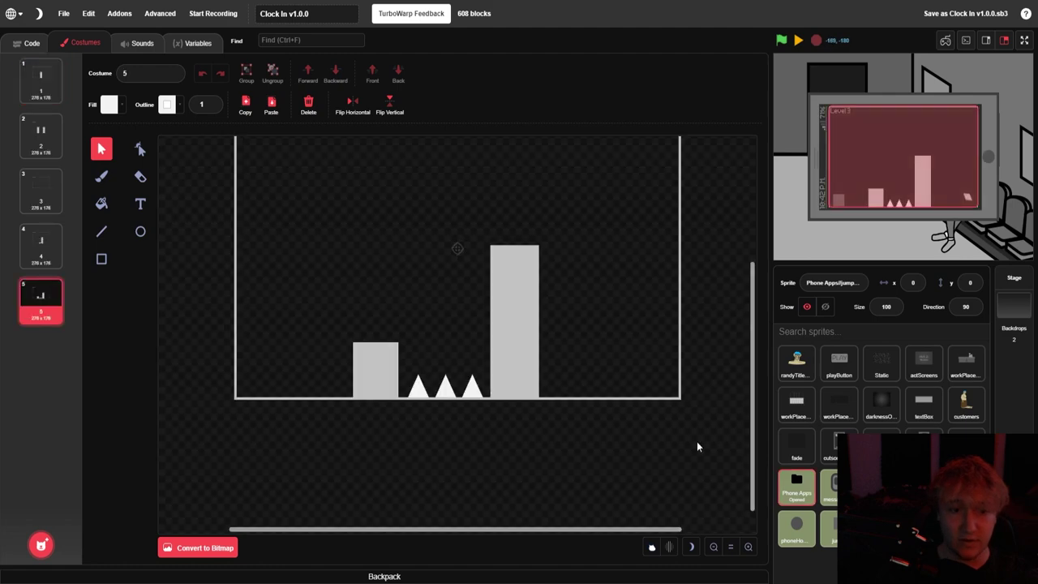
# Duplicate one spike and place the copy on top of the tall pillar, flush with the pillar's right edge
pyautogui.scroll(3, 551, 376)
pyautogui.scroll(-2, 598, 431)
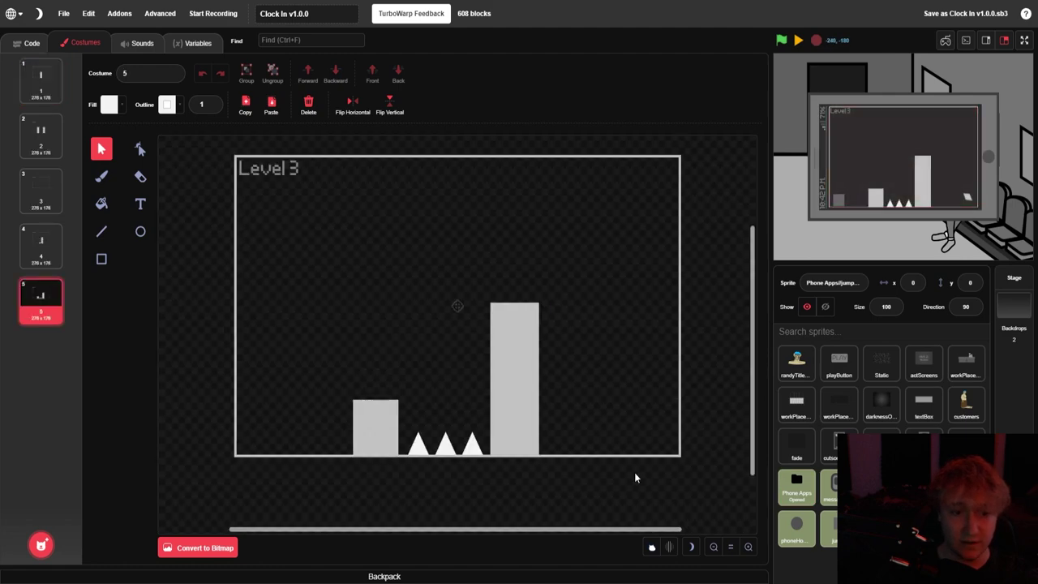
pyautogui.click(748, 547)
pyautogui.scroll(2, 648, 409)
pyautogui.scroll(-4, 608, 386)
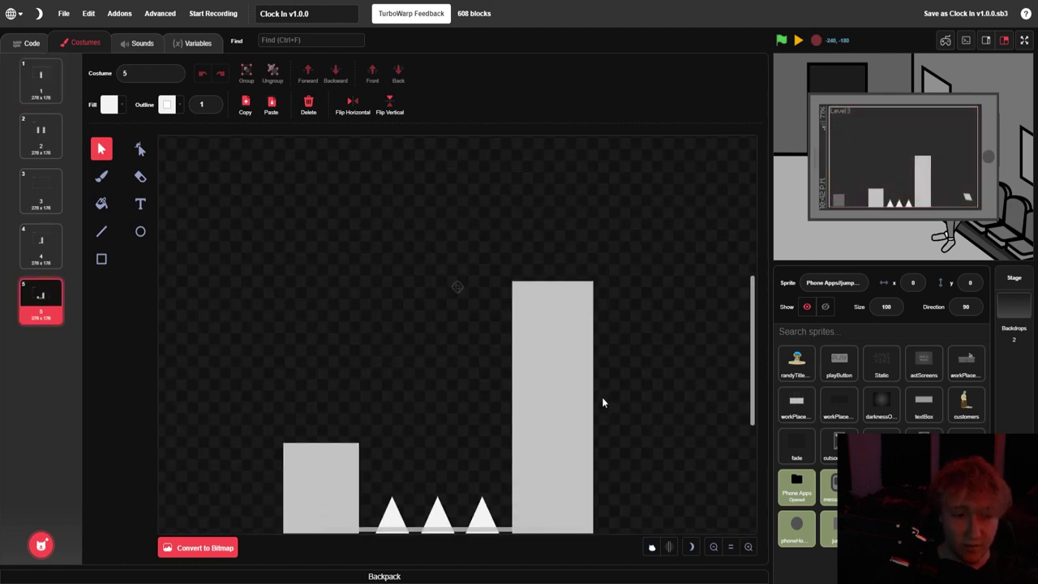
pyautogui.click(485, 466)
pyautogui.moveTo(551, 260); pyautogui.dragTo(577, 205)
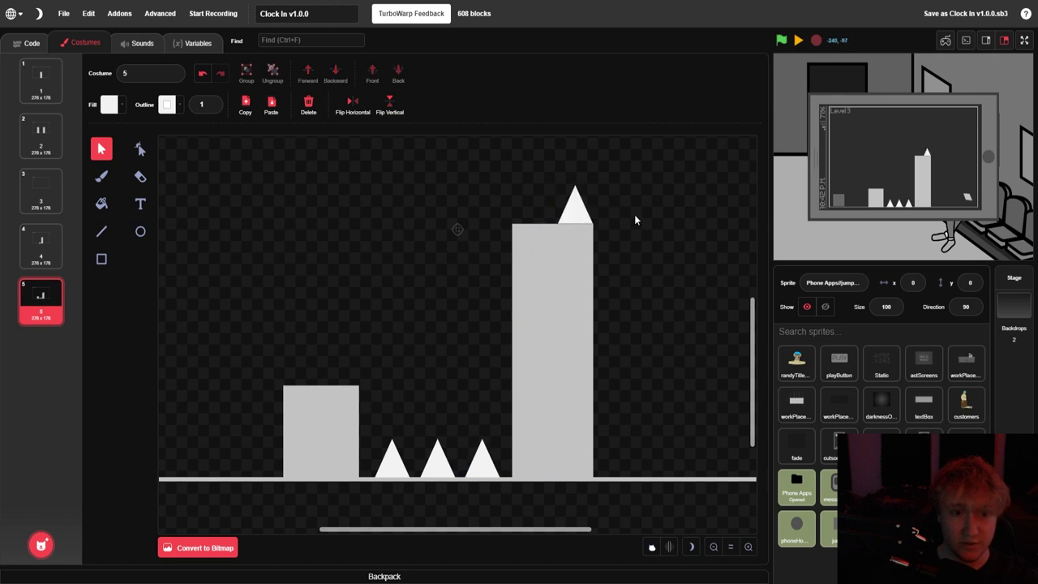
pyautogui.click(611, 241)
pyautogui.click(576, 210)
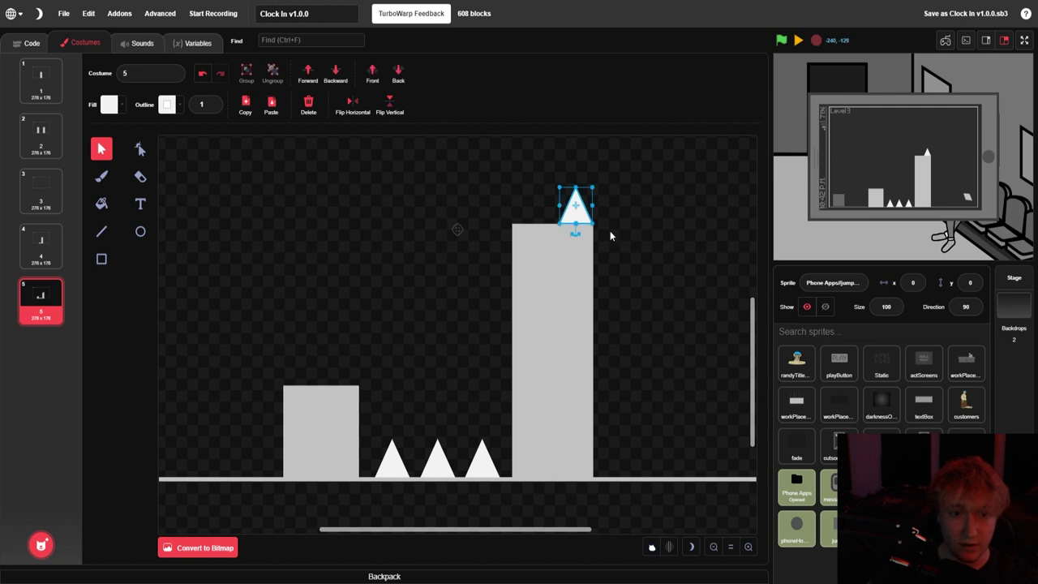
pyautogui.click(609, 230)
pyautogui.click(574, 207)
# Copy all four spikes into a new costume named 5 in the jumpyDamage sprite and return to the level sprite
pyautogui.moveTo(383, 411); pyautogui.dragTo(496, 479)
pyautogui.keyDown('shift'); pyautogui.click(581, 217); pyautogui.keyUp('shift')
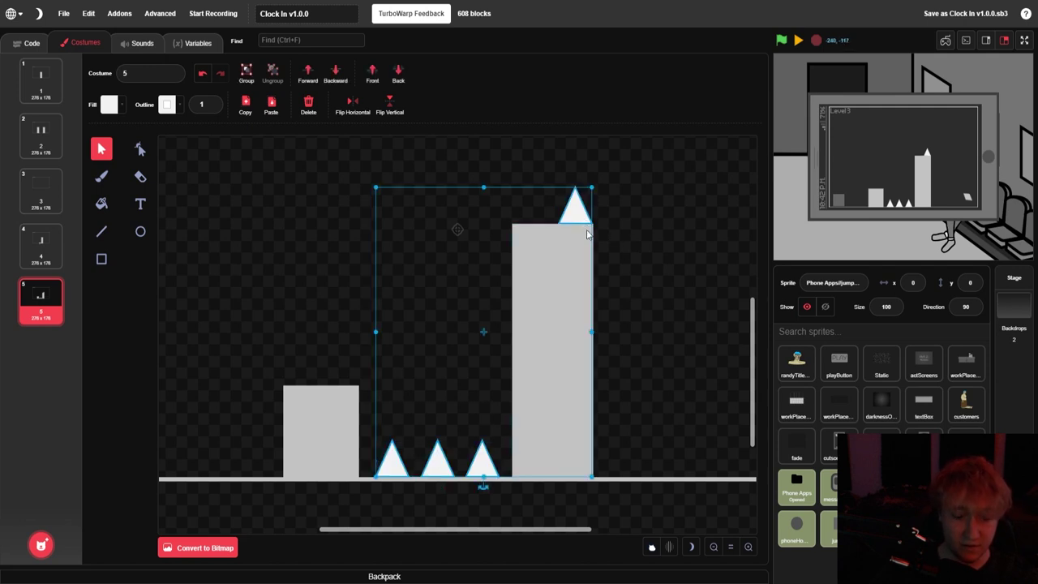
pyautogui.click(881, 529)
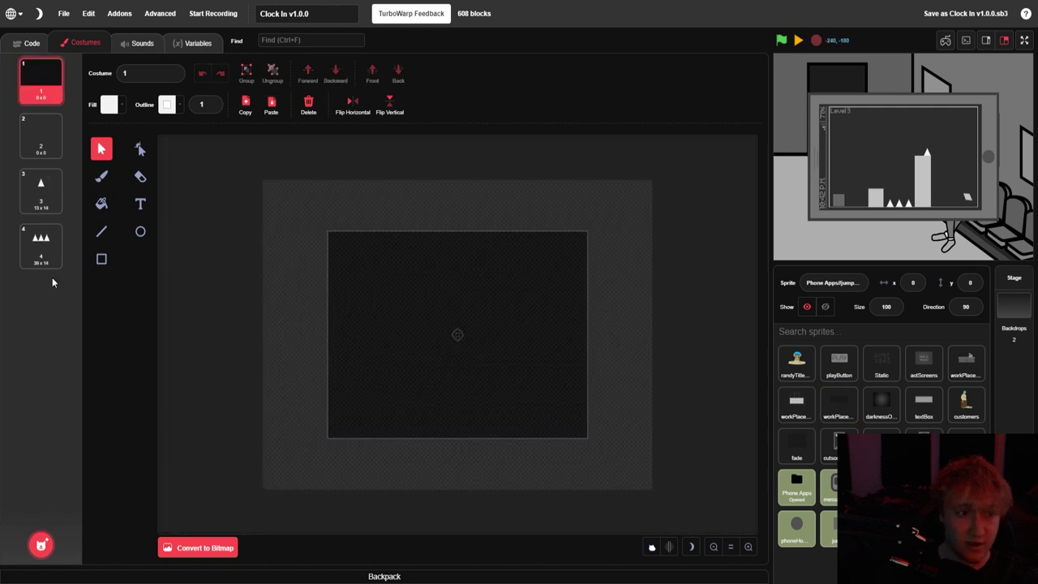
pyautogui.click(41, 243)
pyautogui.moveTo(42, 544)
pyautogui.click(42, 498)
pyautogui.hotkey('ctrl', 'a')
pyautogui.write('5')
pyautogui.press('Return')
pyautogui.hotkey('ctrl', 'v')
pyautogui.click(364, 281)
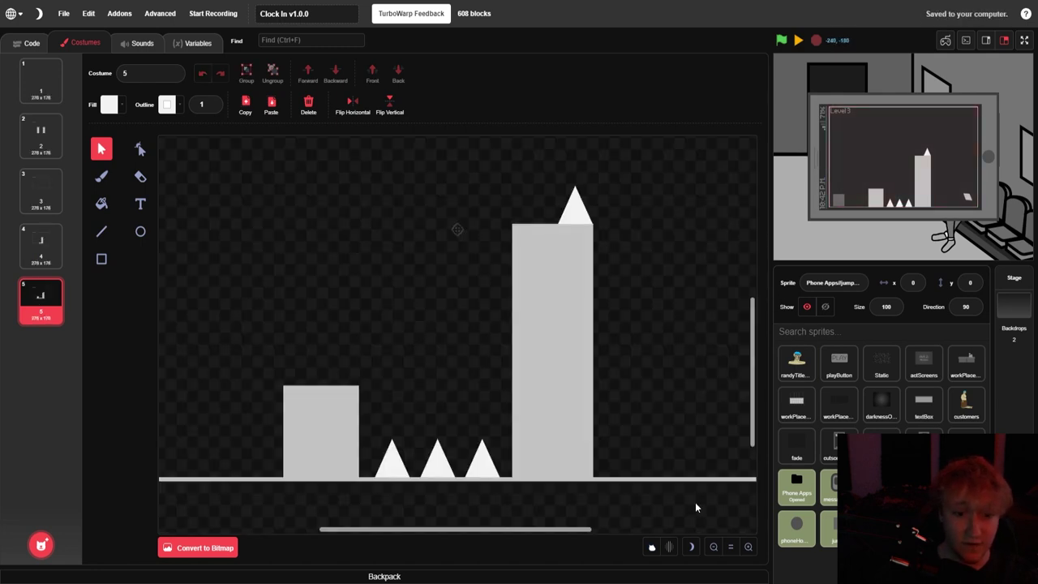
# Duplicate costume 5 as costume 6 and delete the blocks and spikes from the copy, keeping the frame and level text
pyautogui.click(713, 547)
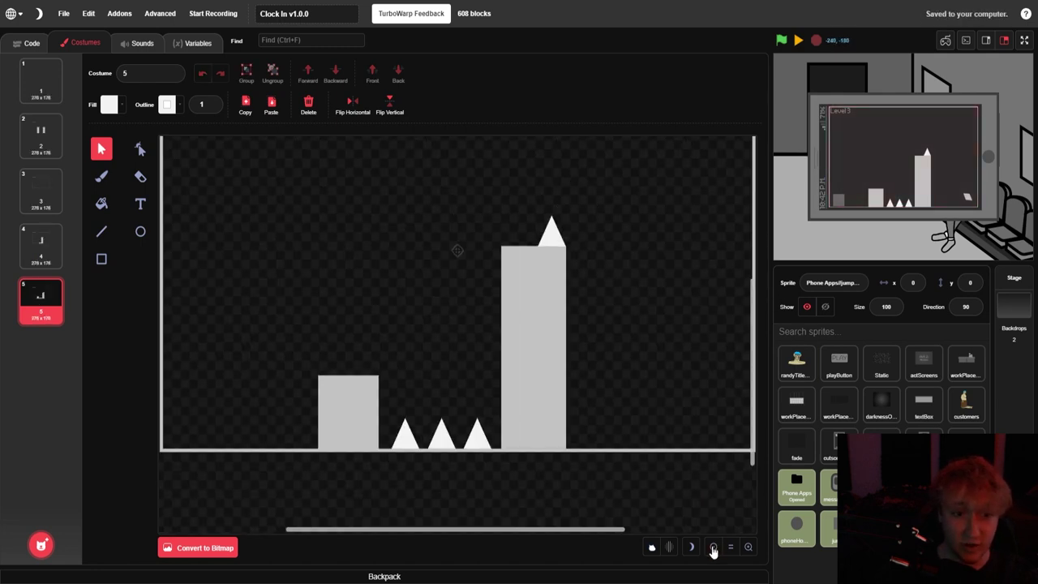
pyautogui.scroll(3, 698, 472)
pyautogui.scroll(-2, 698, 470)
pyautogui.rightClick(38, 304)
pyautogui.click(56, 311)
pyautogui.moveTo(655, 476); pyautogui.dragTo(527, 378)
pyautogui.click(528, 378)
pyautogui.moveTo(252, 204); pyautogui.dragTo(615, 486)
pyautogui.hotkey('ctrl', 'a')
pyautogui.press('Delete')
# Draw a short pillar, a tall pillar with a ledge extending right, and a lower ledge attached to the right wall in costume 6
pyautogui.click(101, 258)
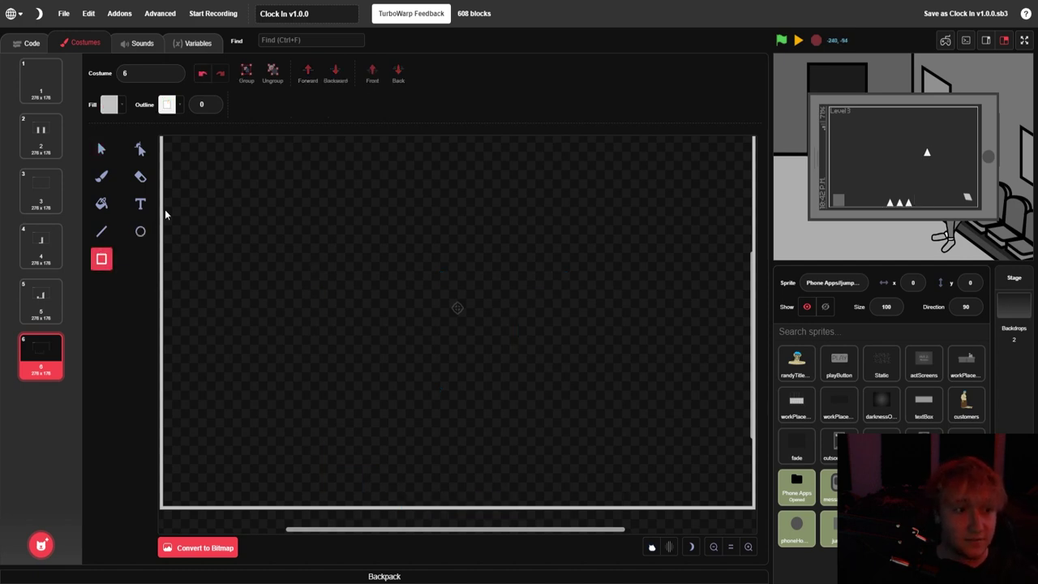
pyautogui.click(714, 546)
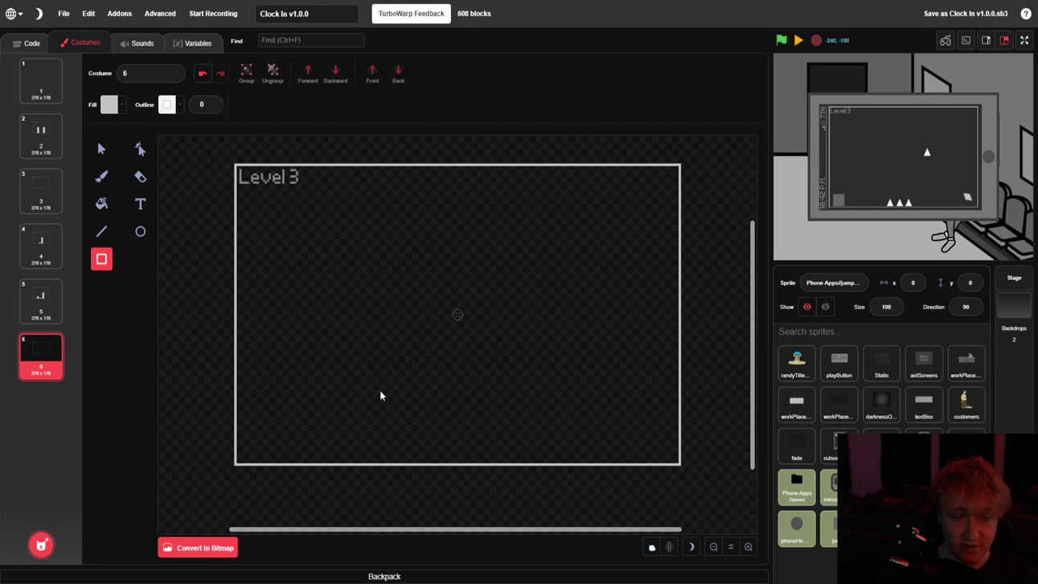
pyautogui.moveTo(382, 370); pyautogui.dragTo(419, 463)
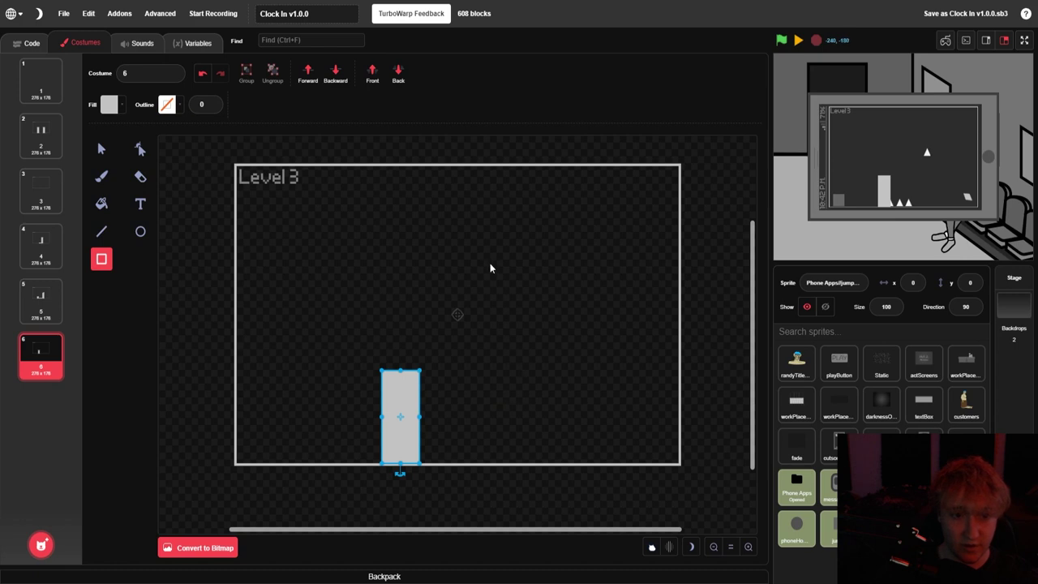
pyautogui.moveTo(488, 275)
pyautogui.mouseDown()
pyautogui.moveTo(546, 446)
pyautogui.moveTo(528, 460)
pyautogui.mouseUp()
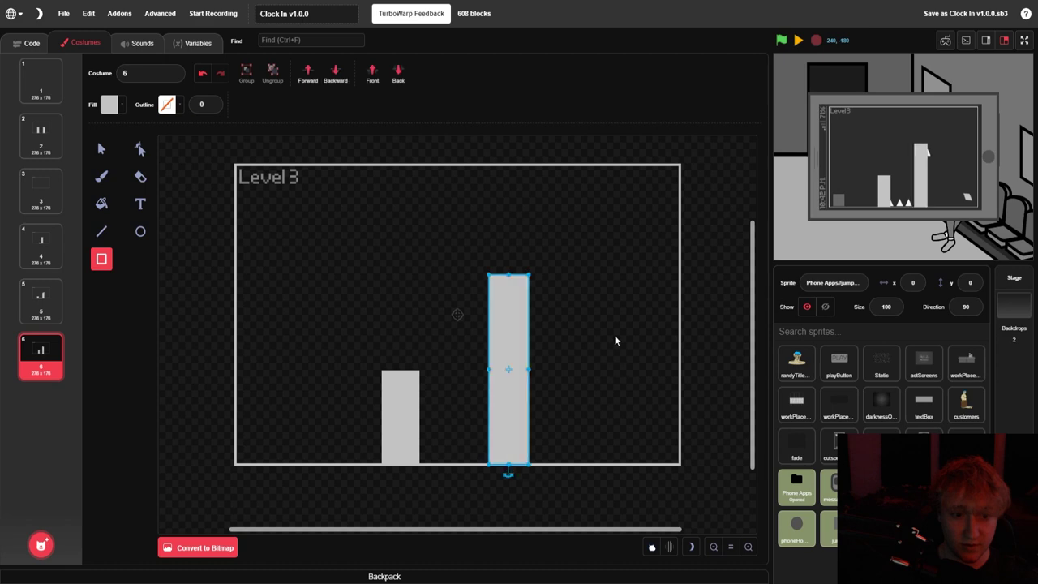
pyautogui.moveTo(595, 314)
pyautogui.mouseDown()
pyautogui.moveTo(679, 340)
pyautogui.moveTo(592, 332)
pyautogui.mouseUp()
pyautogui.click(608, 373)
pyautogui.moveTo(592, 382); pyautogui.dragTo(683, 412)
pyautogui.click(701, 392)
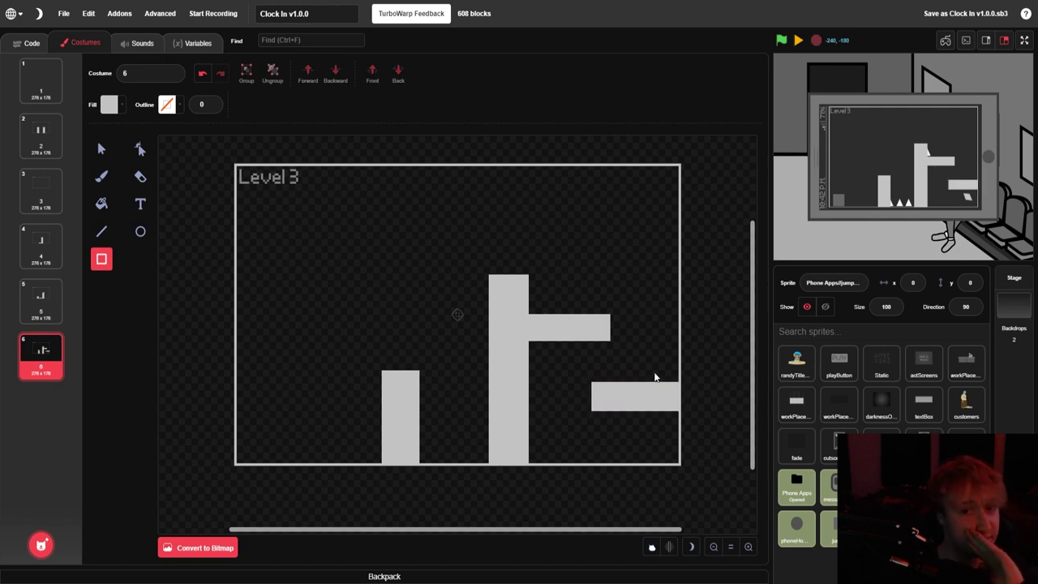
# Raise the top edge of the tall pillar's ledge slightly to make it thicker
pyautogui.click(101, 148)
pyautogui.click(597, 319)
pyautogui.click(597, 319)
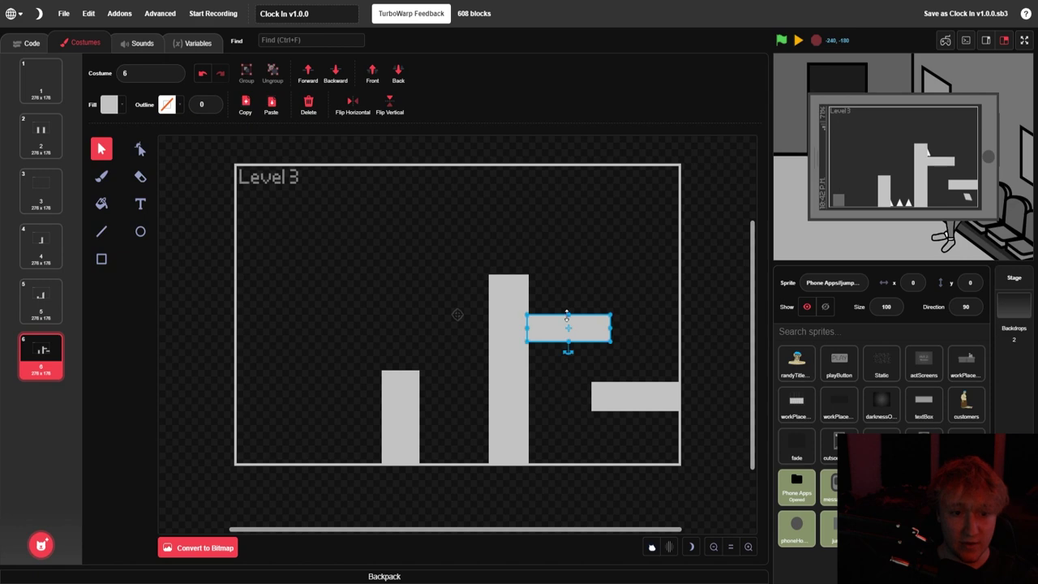
pyautogui.click(578, 294)
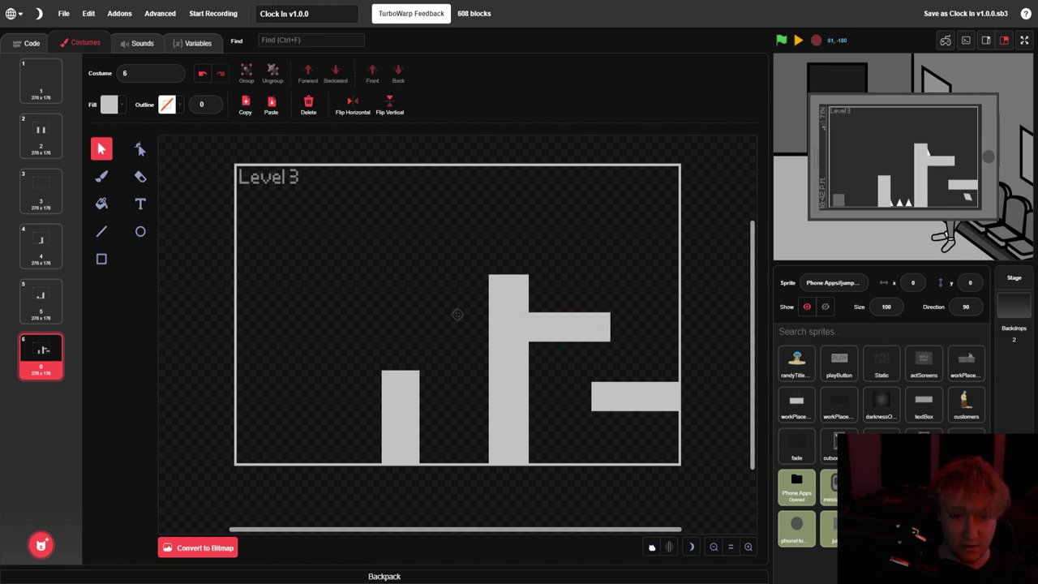
# Paste the copied spikes into costume 6, keep only one of them, and move it beside the short pillar's left side
pyautogui.hotkey('ctrl', 'v')
pyautogui.moveTo(478, 431); pyautogui.dragTo(366, 382)
pyautogui.click(379, 351)
pyautogui.click(412, 319)
pyautogui.moveTo(283, 341); pyautogui.dragTo(361, 394)
pyautogui.press('Delete')
pyautogui.moveTo(396, 225); pyautogui.dragTo(365, 450)
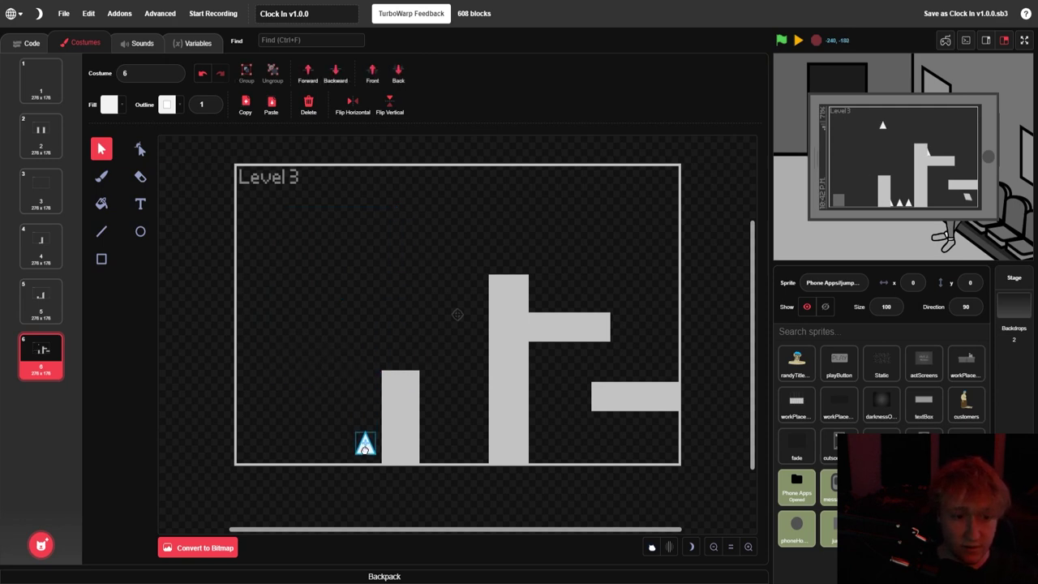
# Set the spike on the floor against the short pillar and duplicate it to form two touching spikes left of the pillar
pyautogui.click(746, 547)
pyautogui.click(746, 547)
pyautogui.scroll(-1, 420, 406)
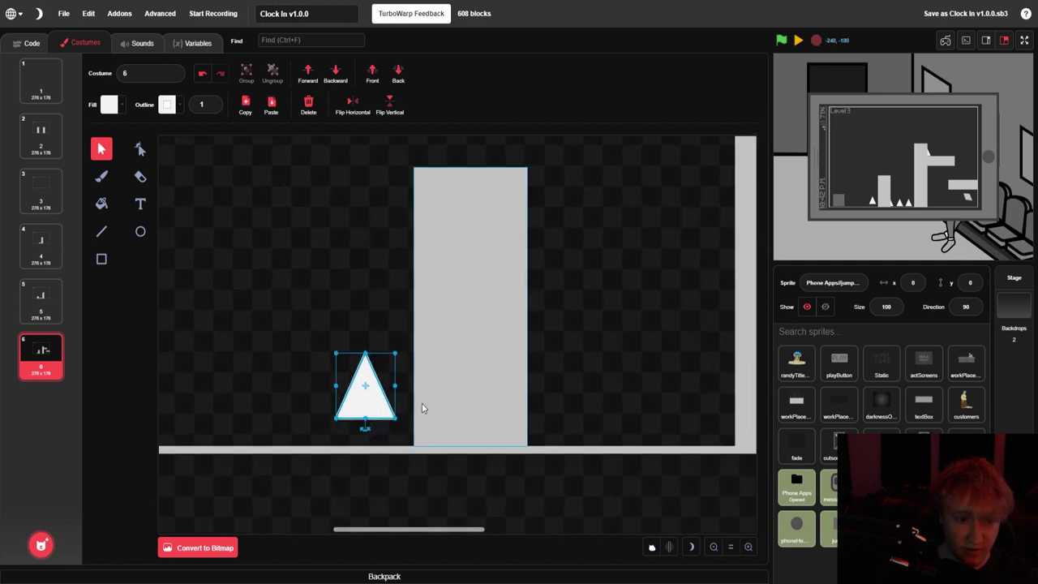
pyautogui.moveTo(388, 427); pyautogui.dragTo(325, 436)
pyautogui.click(343, 339)
pyautogui.click(339, 435)
pyautogui.click(350, 344)
# Copy the spike into the gap between the two pillars so that three spaced spikes stand on the floor
pyautogui.scroll(3, 424, 369)
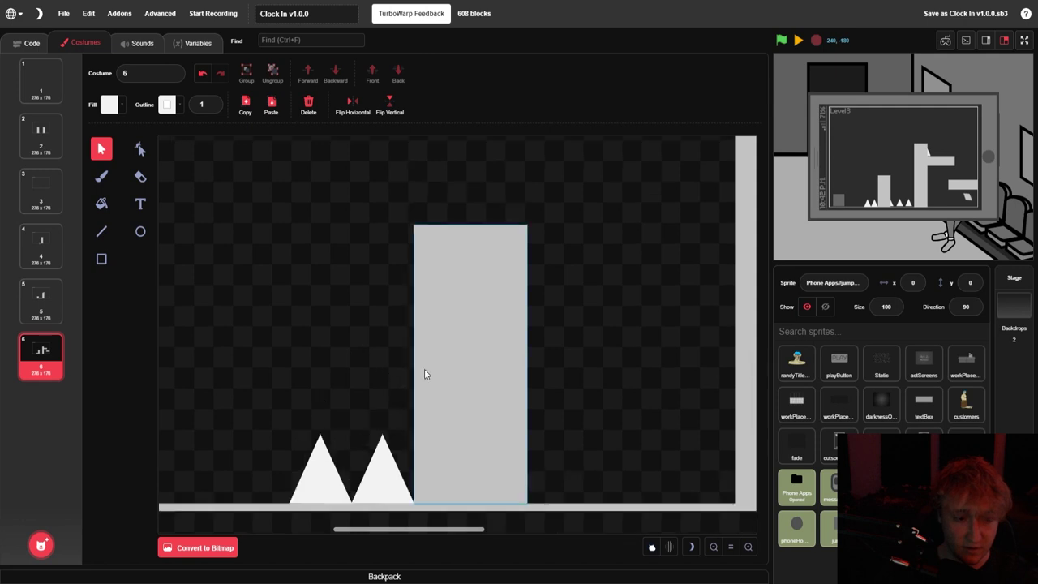
pyautogui.click(384, 478)
pyautogui.moveTo(384, 479); pyautogui.dragTo(630, 487)
pyautogui.click(607, 481)
pyautogui.click(660, 488)
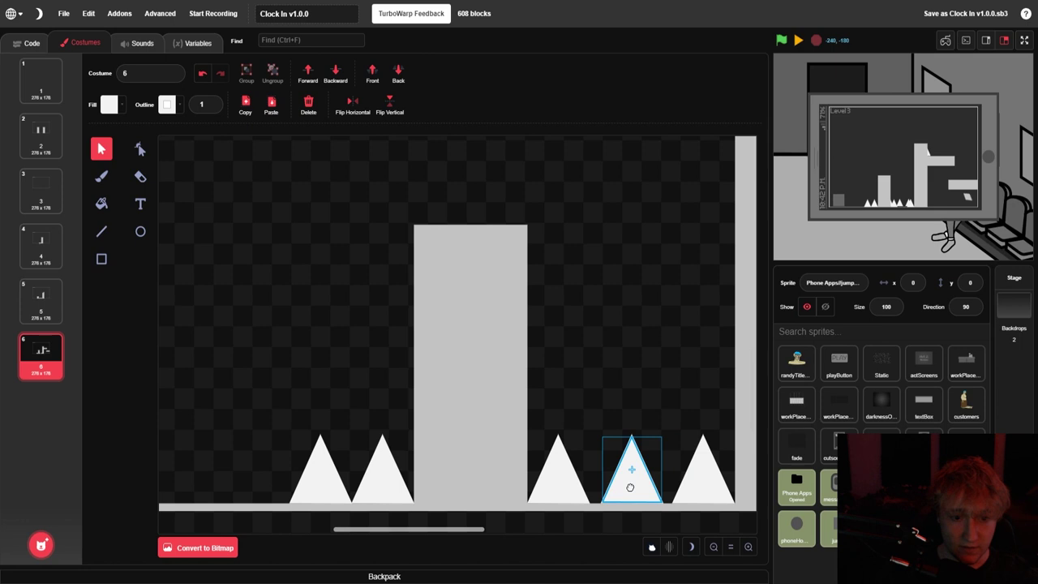
# Copy a floor spike onto the tall pillar's ledge, placing it at the corner against the pillar
pyautogui.click(640, 404)
pyautogui.click(711, 548)
pyautogui.click(711, 548)
pyautogui.click(711, 548)
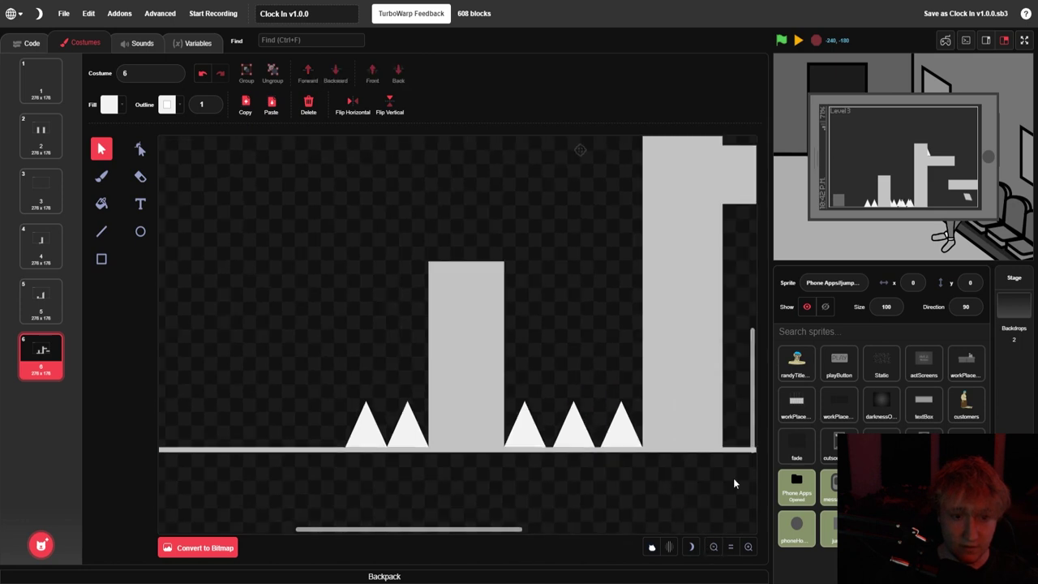
pyautogui.scroll(1, 732, 477)
pyautogui.click(711, 548)
pyautogui.click(711, 548)
pyautogui.scroll(1, 636, 511)
pyautogui.moveTo(560, 531); pyautogui.dragTo(641, 537)
pyautogui.click(746, 546)
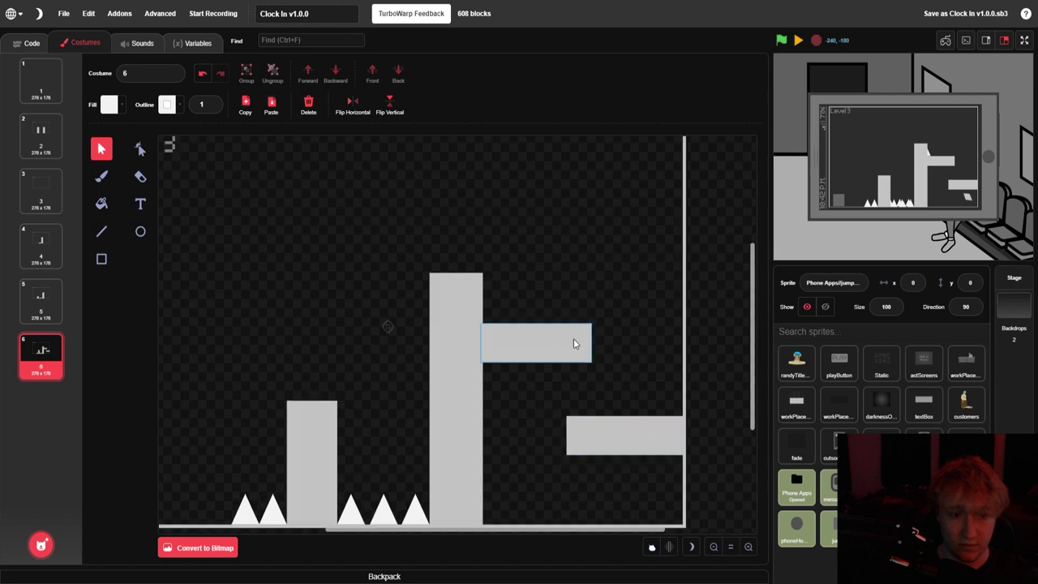
pyautogui.click(413, 507)
pyautogui.moveTo(413, 506); pyautogui.dragTo(496, 310)
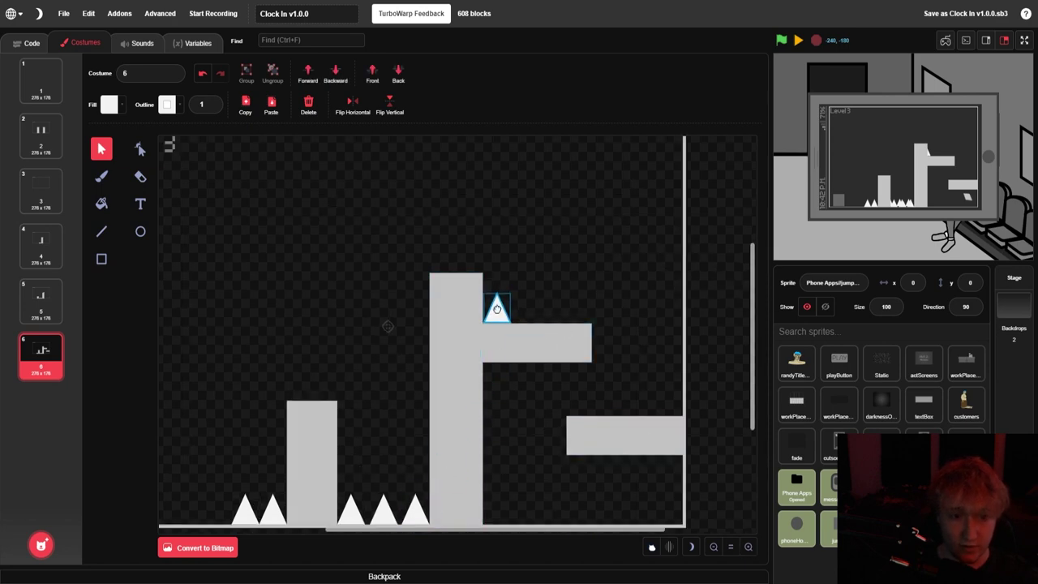
pyautogui.click(746, 546)
pyautogui.click(747, 546)
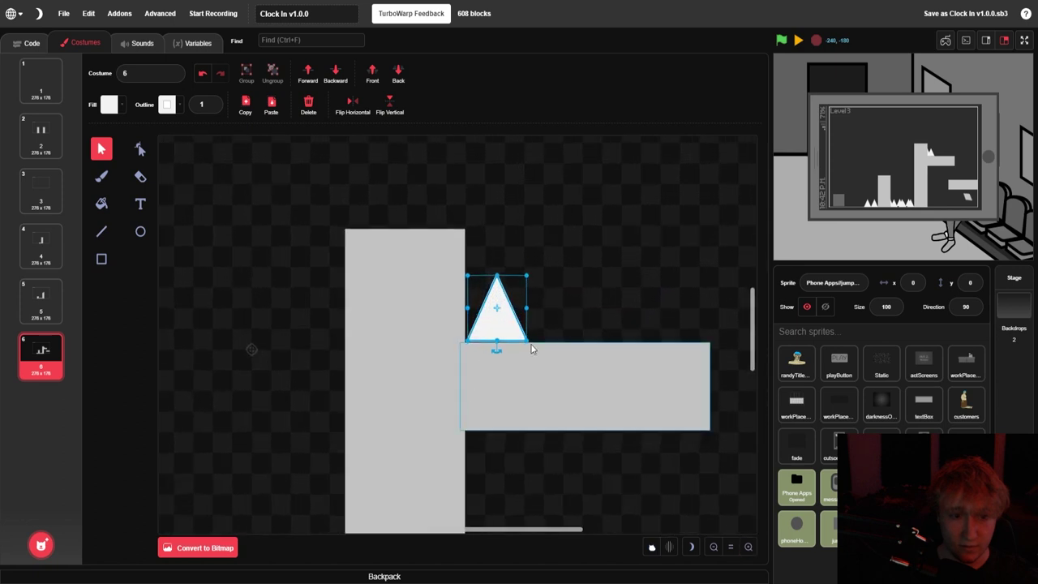
# Copy the ledge spike to the outer end of the same ledge
pyautogui.moveTo(507, 329); pyautogui.dragTo(687, 336)
pyautogui.click(576, 330)
pyautogui.click(685, 452)
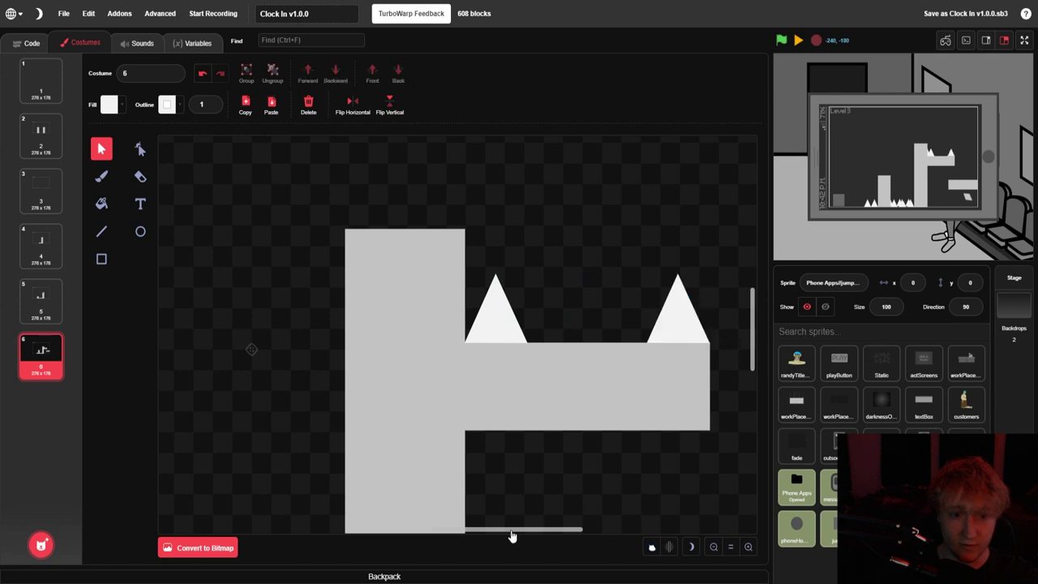
# Paste another spike and place it on top of the lower ledge attached to the right wall
pyautogui.moveTo(511, 537); pyautogui.dragTo(562, 533)
pyautogui.scroll(-2, 459, 411)
pyautogui.hotkey('ctrl', 'v')
pyautogui.moveTo(637, 529); pyautogui.dragTo(563, 528)
pyautogui.moveTo(352, 275); pyautogui.dragTo(651, 458)
# Add a spike on the floor against the tall pillar's right side and a left-pointing spike on the lower ledge's end
pyautogui.scroll(-3, 678, 412)
pyautogui.moveTo(553, 530)
pyautogui.mouseDown()
pyautogui.moveTo(572, 533)
pyautogui.moveTo(554, 530)
pyautogui.mouseUp()
pyautogui.moveTo(554, 286); pyautogui.dragTo(294, 456)
pyautogui.scroll(-3, 420, 424)
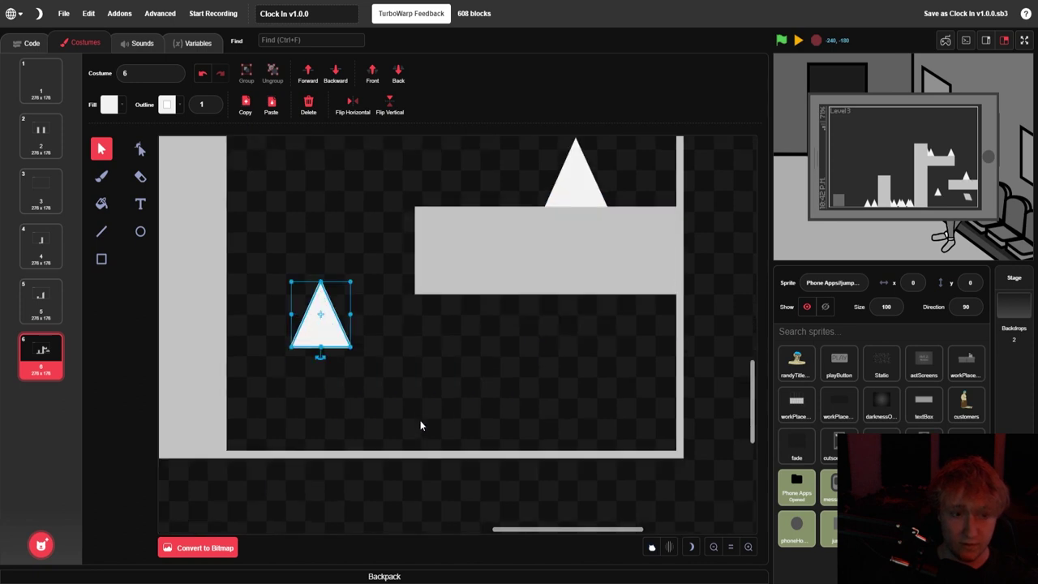
pyautogui.moveTo(336, 271); pyautogui.dragTo(234, 303)
pyautogui.click(294, 278)
pyautogui.moveTo(296, 303)
pyautogui.mouseDown()
pyautogui.moveTo(266, 367)
pyautogui.moveTo(377, 365)
pyautogui.moveTo(262, 373)
pyautogui.mouseUp()
pyautogui.click(713, 546)
pyautogui.click(713, 546)
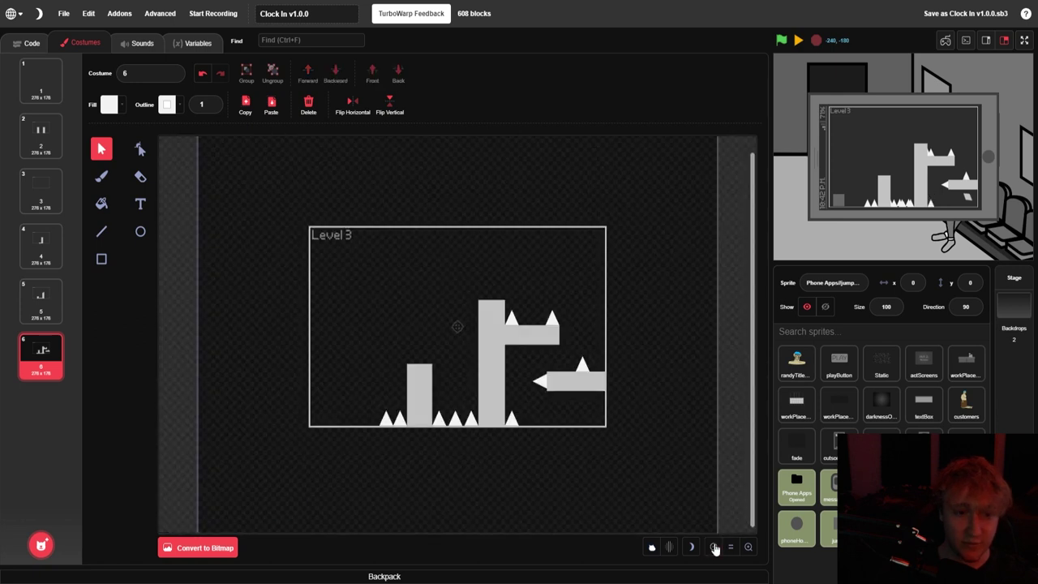
pyautogui.click(750, 548)
# Delete the left-pointing spike and the upright spike from the lower ledge in costume 6
pyautogui.click(42, 300)
pyautogui.click(40, 357)
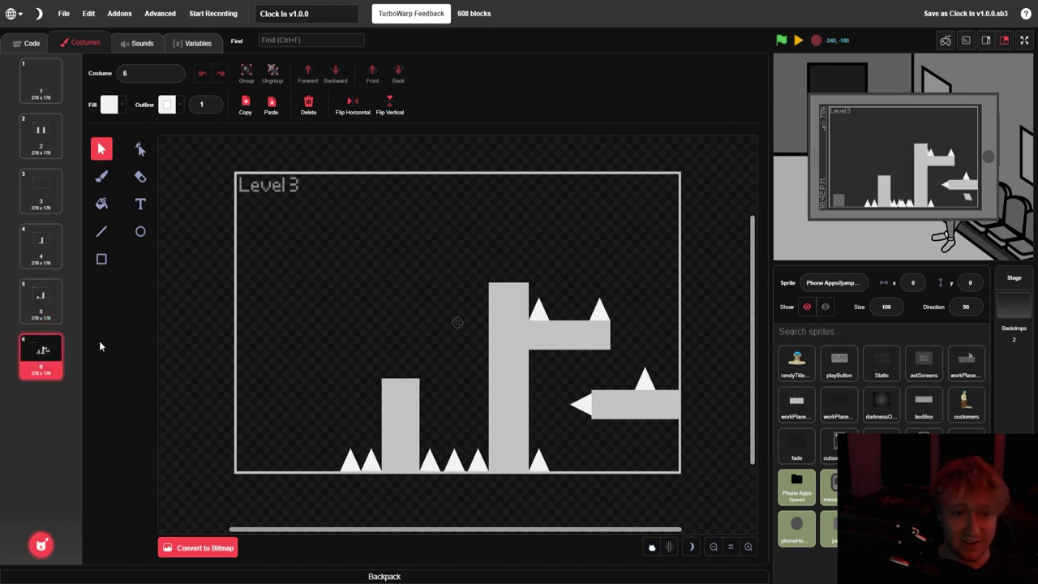
pyautogui.click(580, 406)
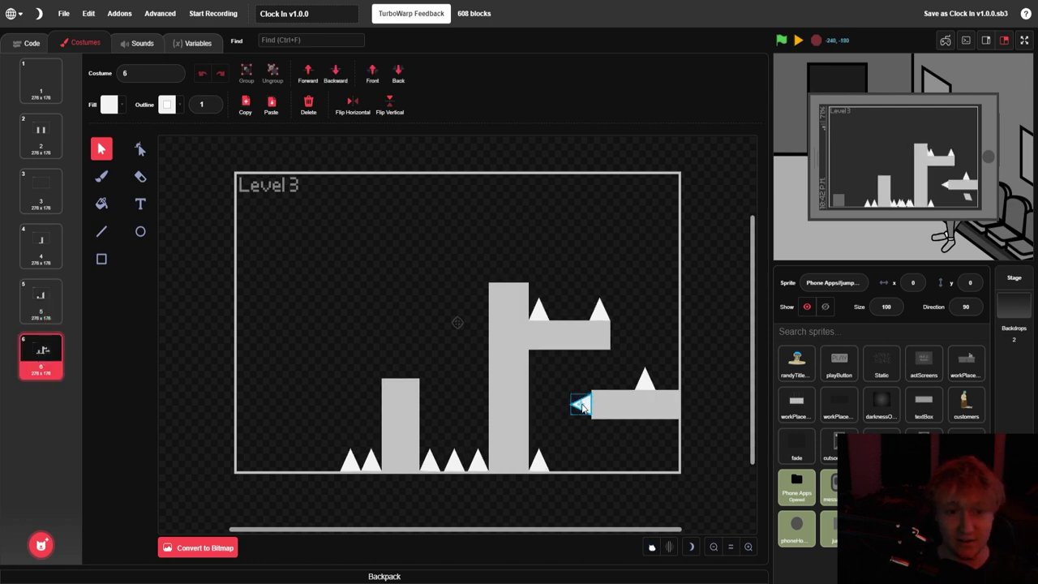
pyautogui.press('Delete')
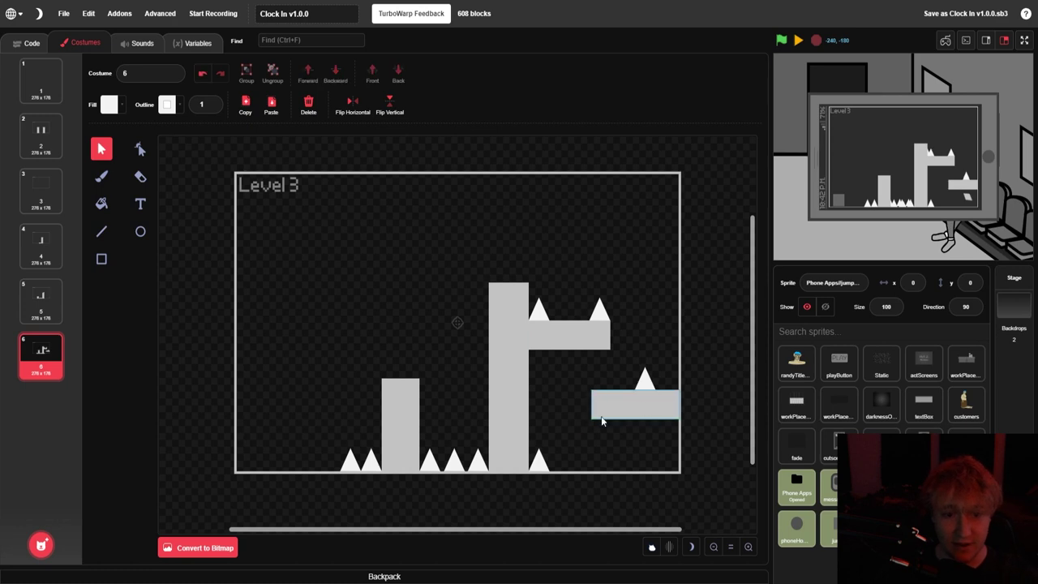
pyautogui.click(645, 388)
pyautogui.press('Delete')
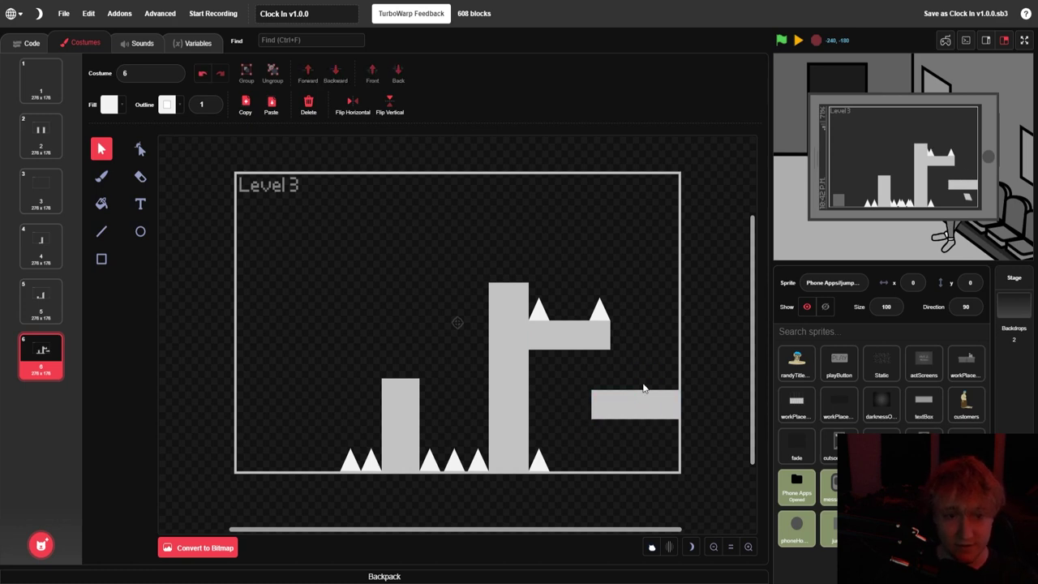
# Copy the upper ledge's outer spike onto the lower ledge, against the right wall
pyautogui.click(599, 318)
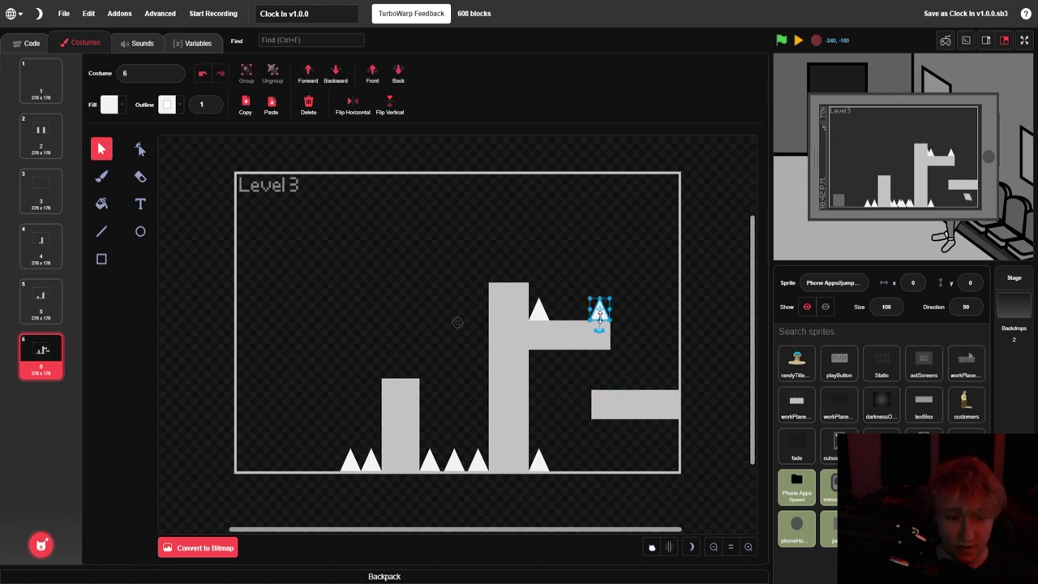
pyautogui.moveTo(603, 322)
pyautogui.mouseDown()
pyautogui.moveTo(671, 385)
pyautogui.moveTo(690, 388)
pyautogui.mouseUp()
pyautogui.click(747, 545)
pyautogui.click(748, 546)
pyautogui.click(658, 324)
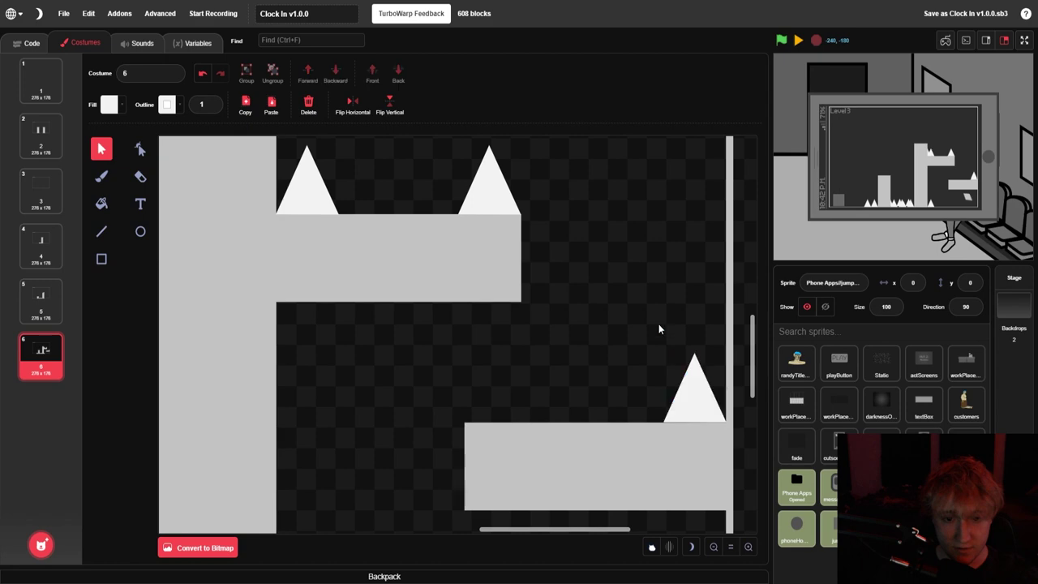
pyautogui.click(703, 411)
pyautogui.click(628, 372)
# Select and copy all nine spikes of costume 6
pyautogui.click(716, 549)
pyautogui.click(716, 549)
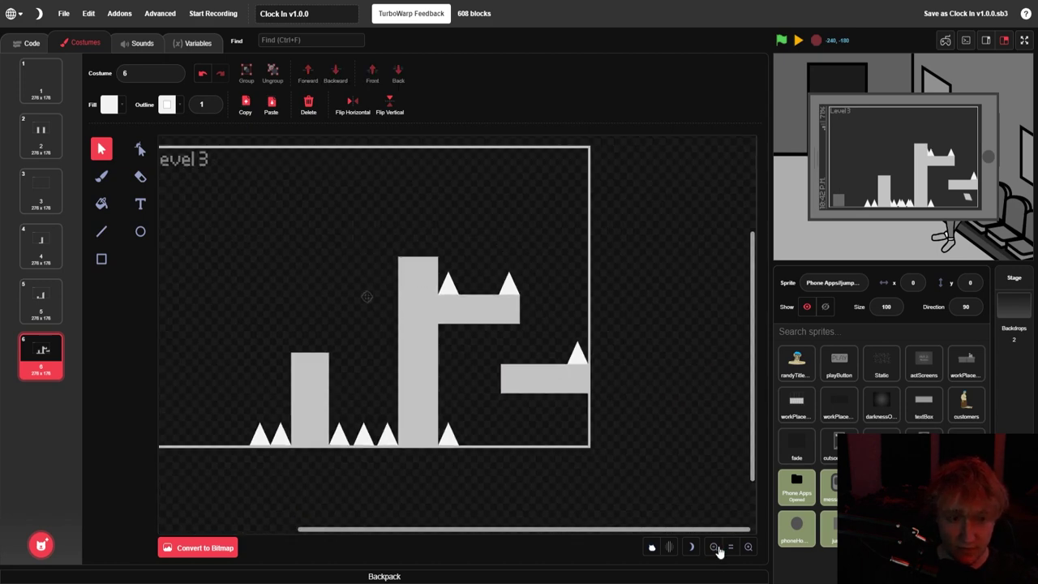
pyautogui.click(715, 548)
pyautogui.click(746, 548)
pyautogui.click(351, 464)
pyautogui.keyDown('shift'); pyautogui.click(372, 466); pyautogui.keyUp('shift')
pyautogui.keyDown('shift'); pyautogui.click(426, 465); pyautogui.keyUp('shift')
pyautogui.keyDown('shift'); pyautogui.click(453, 466); pyautogui.keyUp('shift')
pyautogui.keyDown('shift'); pyautogui.click(478, 462); pyautogui.keyUp('shift')
pyautogui.keyDown('shift'); pyautogui.click(539, 462); pyautogui.keyUp('shift')
pyautogui.keyDown('shift'); pyautogui.click(667, 380); pyautogui.keyUp('shift')
pyautogui.keyDown('shift'); pyautogui.click(598, 318); pyautogui.keyUp('shift')
pyautogui.keyDown('shift'); pyautogui.click(540, 318); pyautogui.keyUp('shift')
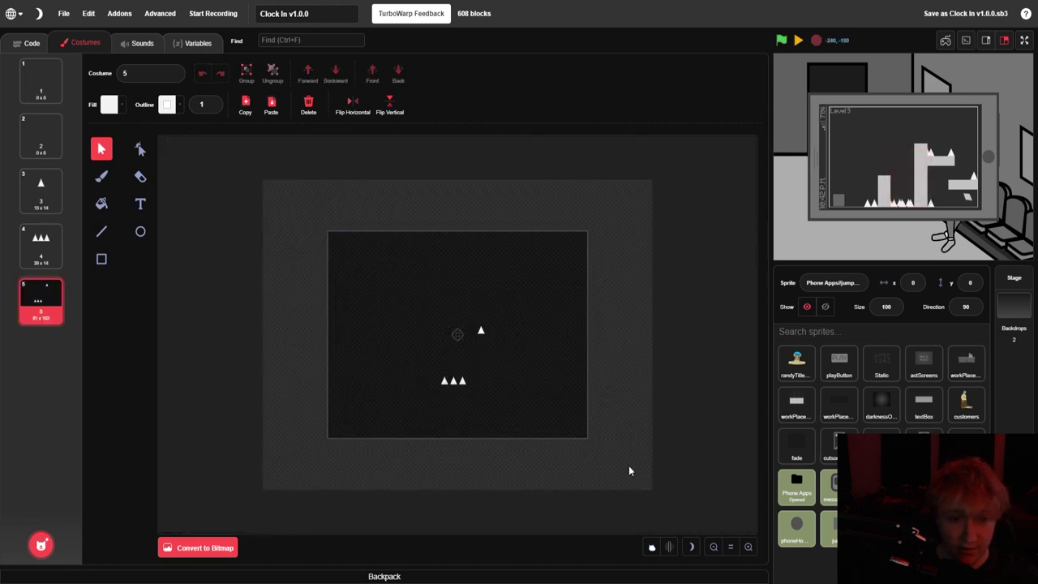
# Create a new costume in the spikes sprite, paste the copied spikes into it and name it 6
pyautogui.click(41, 498)
pyautogui.hotkey('ctrl', 'v')
pyautogui.click(225, 163)
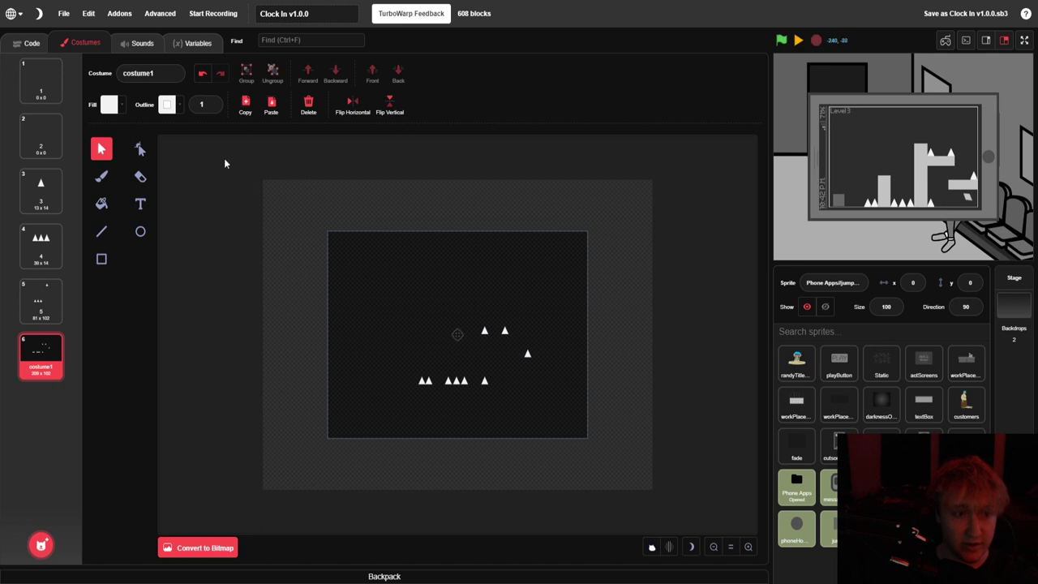
pyautogui.click(163, 75)
pyautogui.write('6')
pyautogui.press('Return')
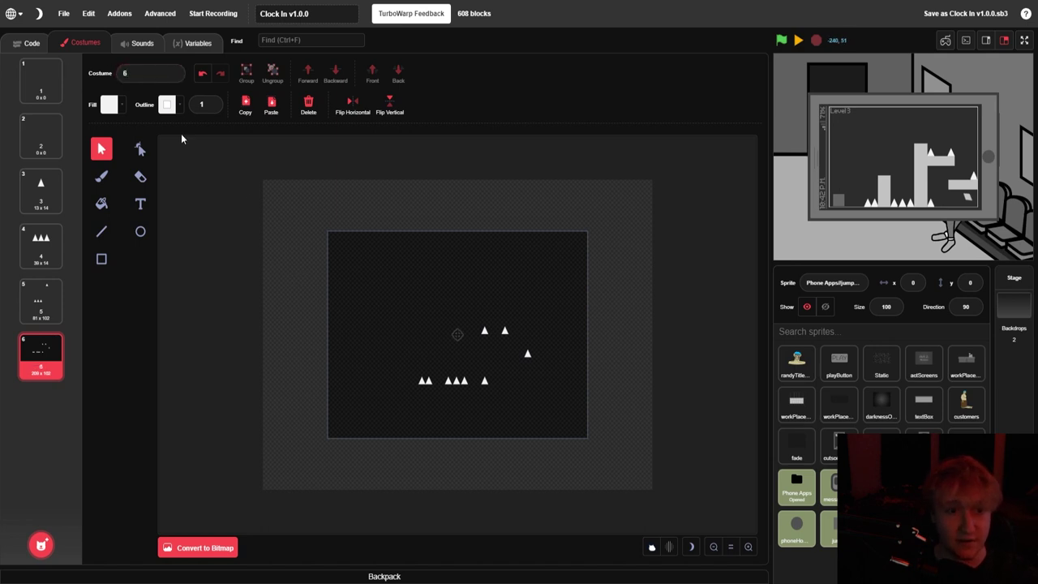
# Run the game in full screen, playtest the Jumpy levels with the spikes, and pause it before returning to the editor
pyautogui.click(781, 40)
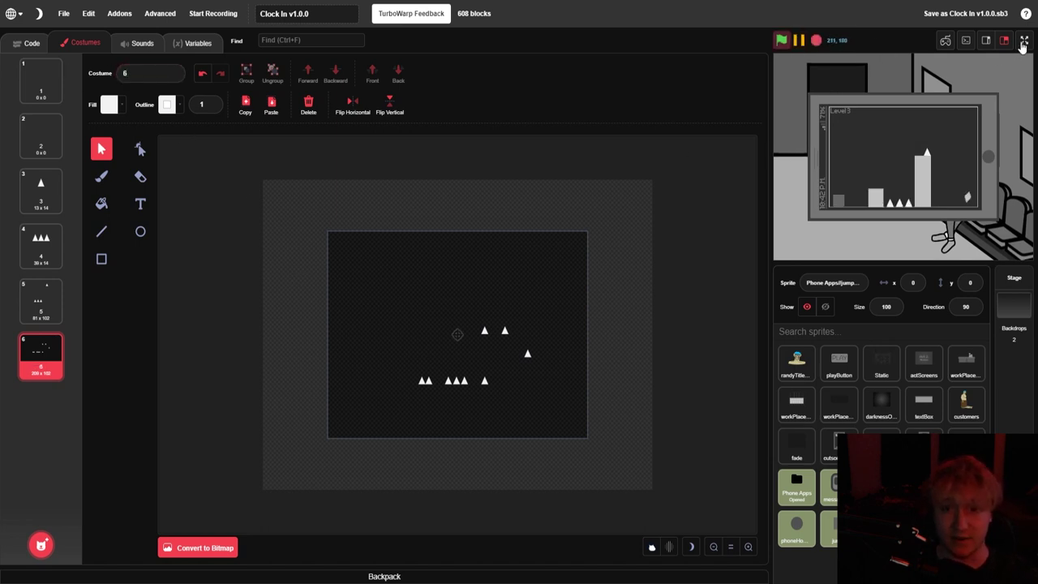
pyautogui.click(1023, 40)
pyautogui.press('Right')
pyautogui.press('Up')
pyautogui.press('Up')
pyautogui.press('Up')
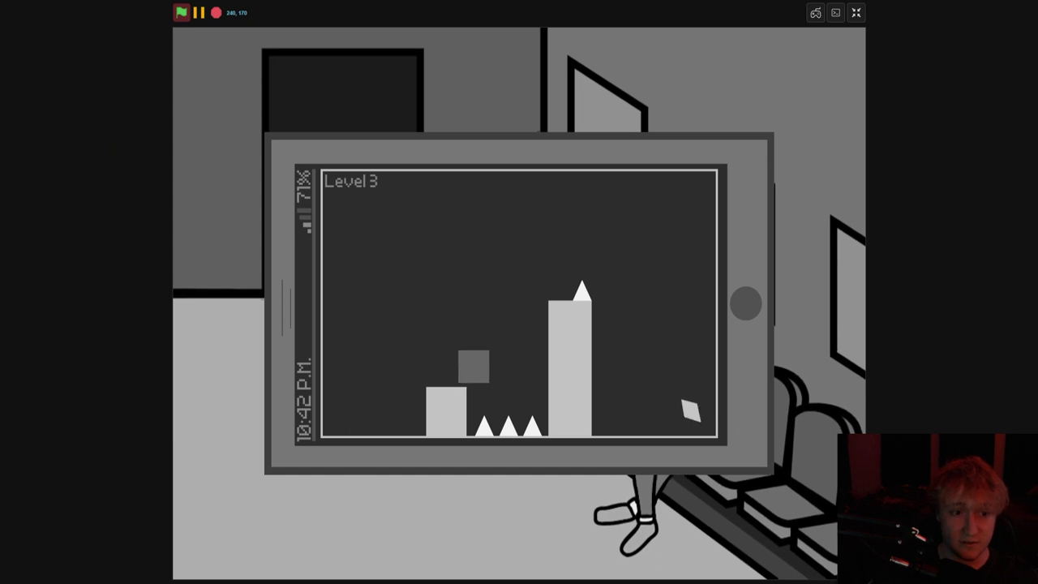
pyautogui.press('Right')
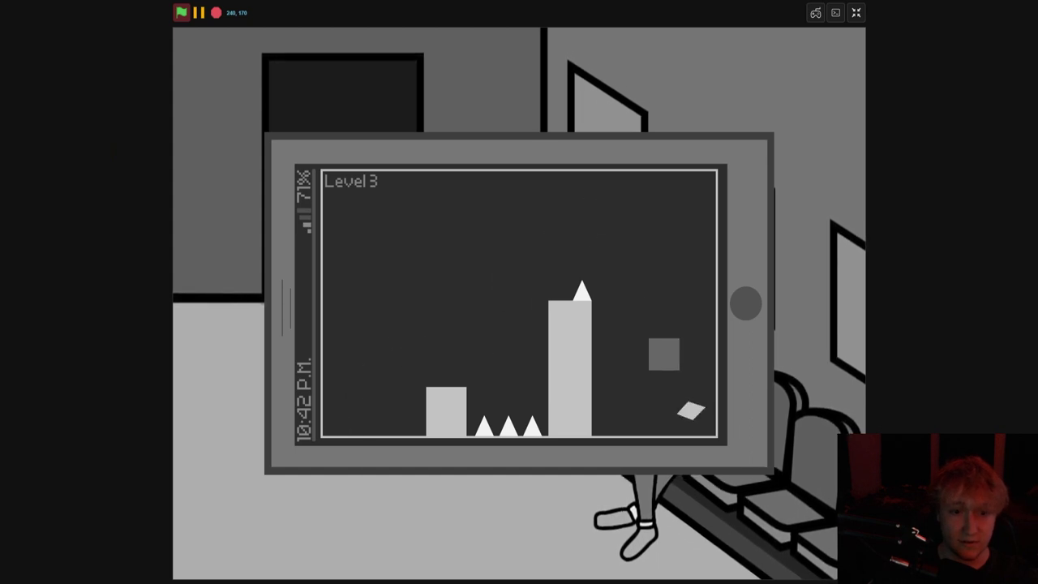
pyautogui.press('Up')
pyautogui.press('Up')
pyautogui.press('Right')
pyautogui.press('Up')
pyautogui.press('Left')
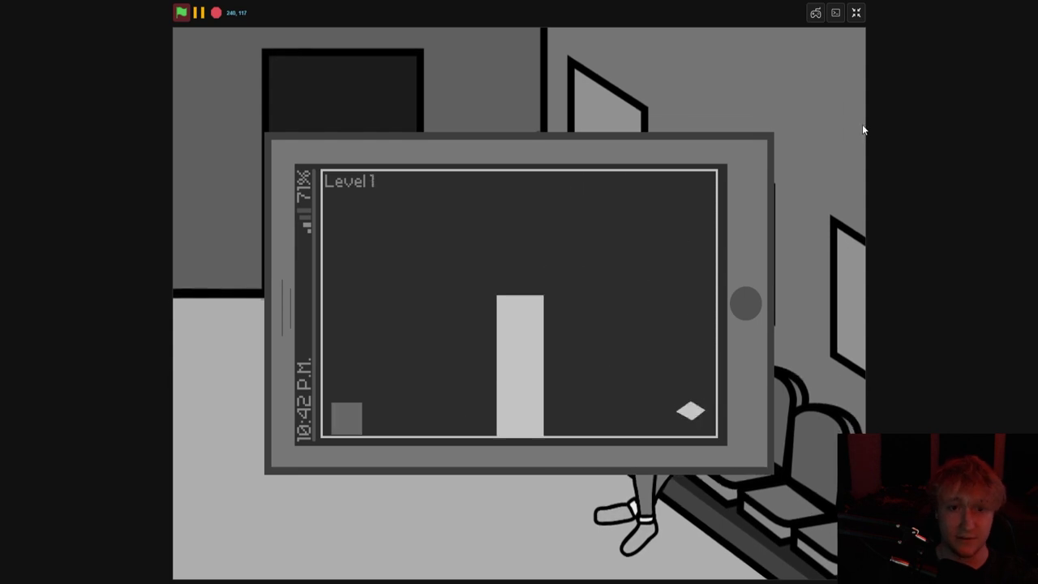
pyautogui.click(198, 12)
pyautogui.click(857, 17)
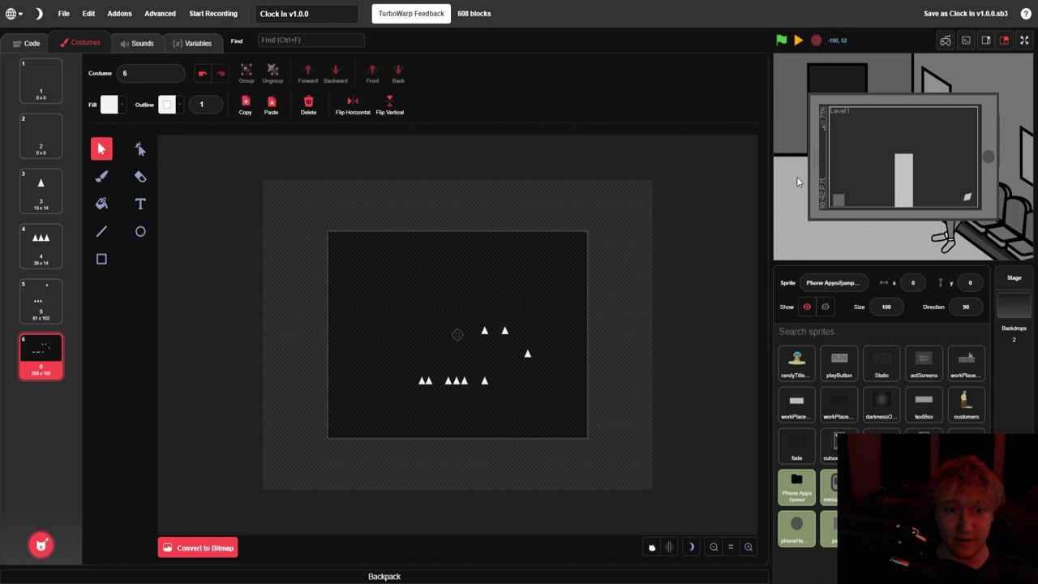
# Change the level label in costume 4 of the level sprite to "Level 4"
pyautogui.click(881, 528)
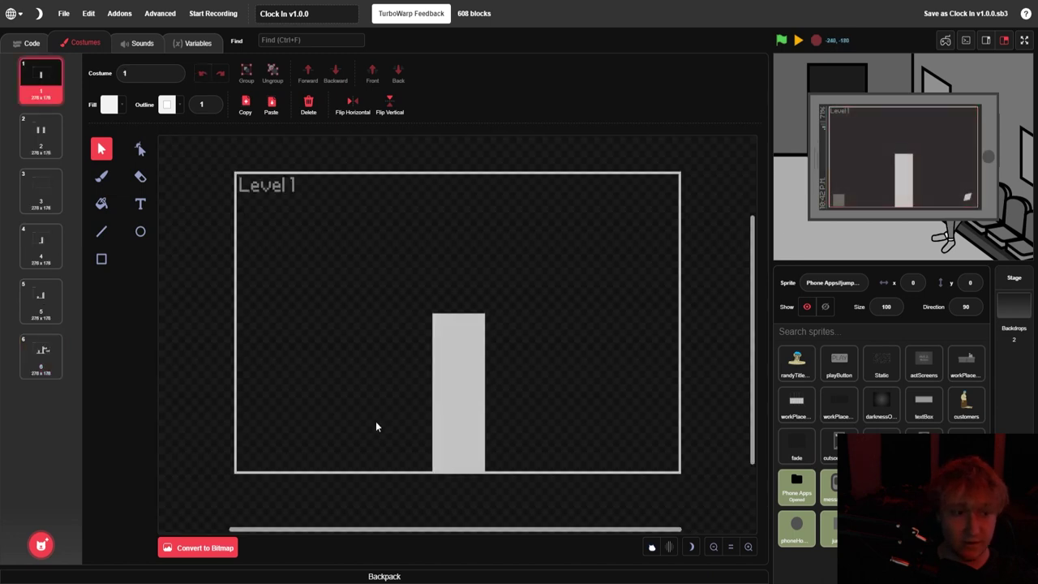
pyautogui.click(41, 239)
pyautogui.click(39, 195)
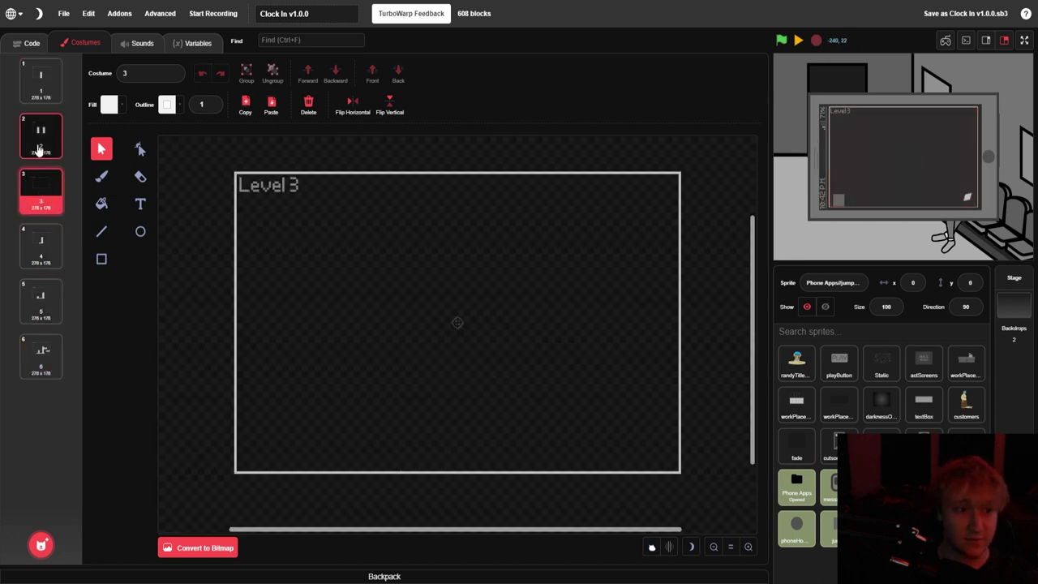
pyautogui.click(33, 257)
pyautogui.doubleClick(295, 186)
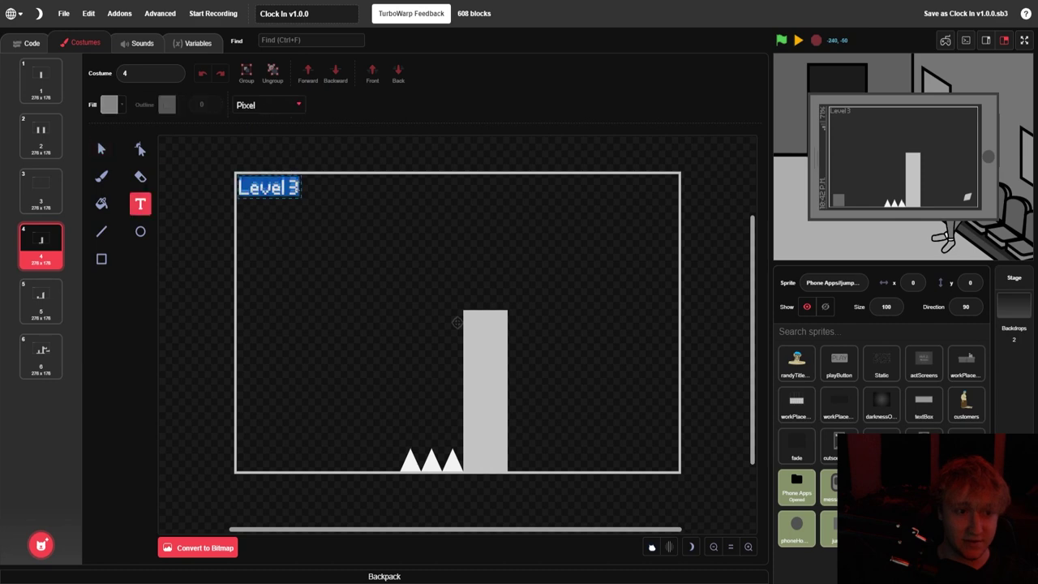
pyautogui.click(297, 195)
pyautogui.press('BackSpace')
pyautogui.write('4')
pyautogui.click(303, 239)
# Change the labels in costumes 5 and 6 to "Level 5" and "Level 6"
pyautogui.click(41, 301)
pyautogui.write('5')
pyautogui.click(313, 271)
pyautogui.click(41, 357)
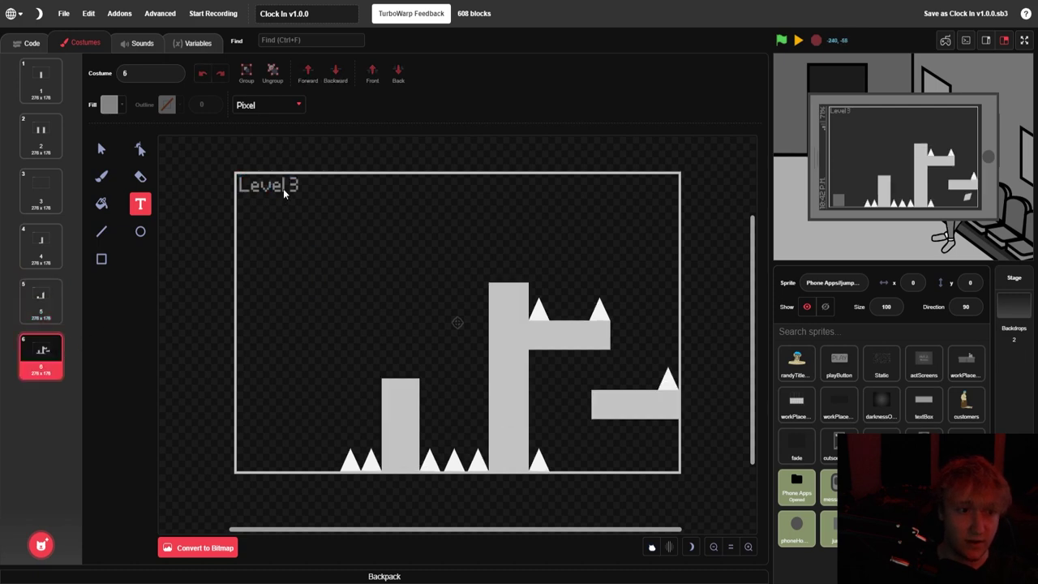
pyautogui.write('6')
pyautogui.click(314, 259)
# Duplicate costume 6 and clear all pillars, ledges and spikes from the copy, keeping the frame and label
pyautogui.rightClick(49, 371)
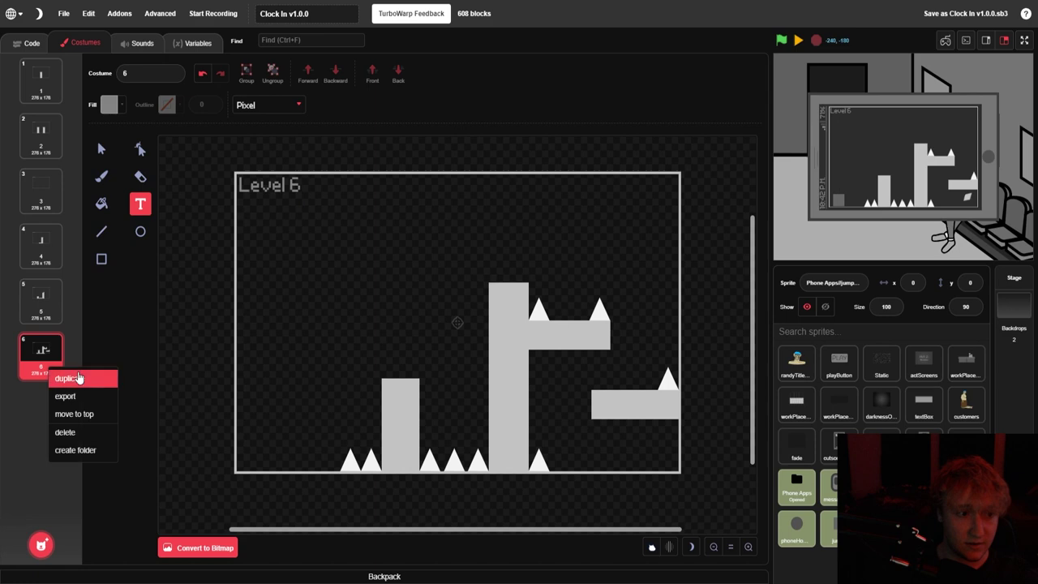
pyautogui.click(48, 379)
pyautogui.click(101, 149)
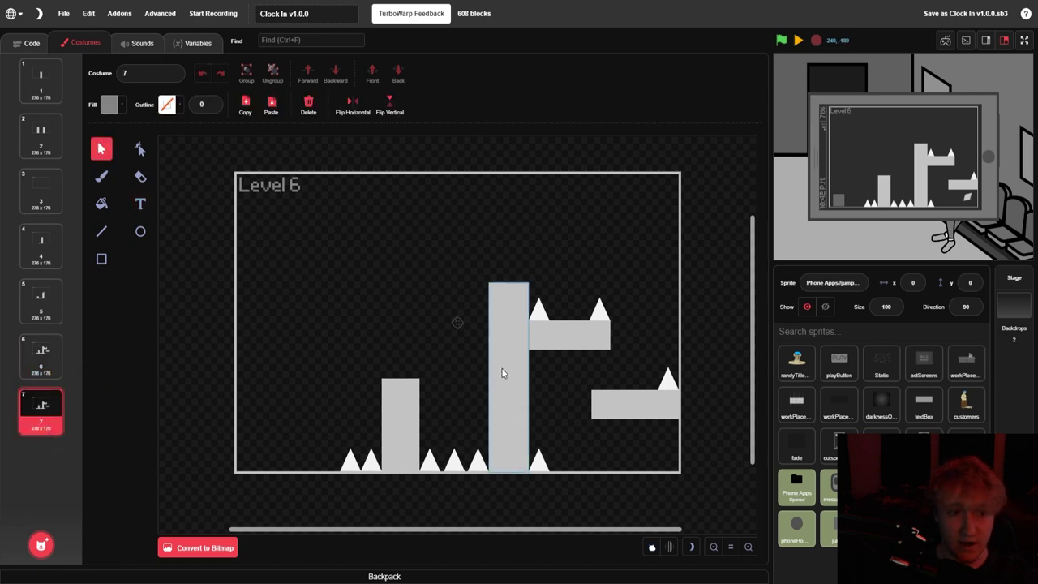
pyautogui.click(502, 371)
pyautogui.moveTo(287, 252); pyautogui.dragTo(670, 471)
pyautogui.press('Delete')
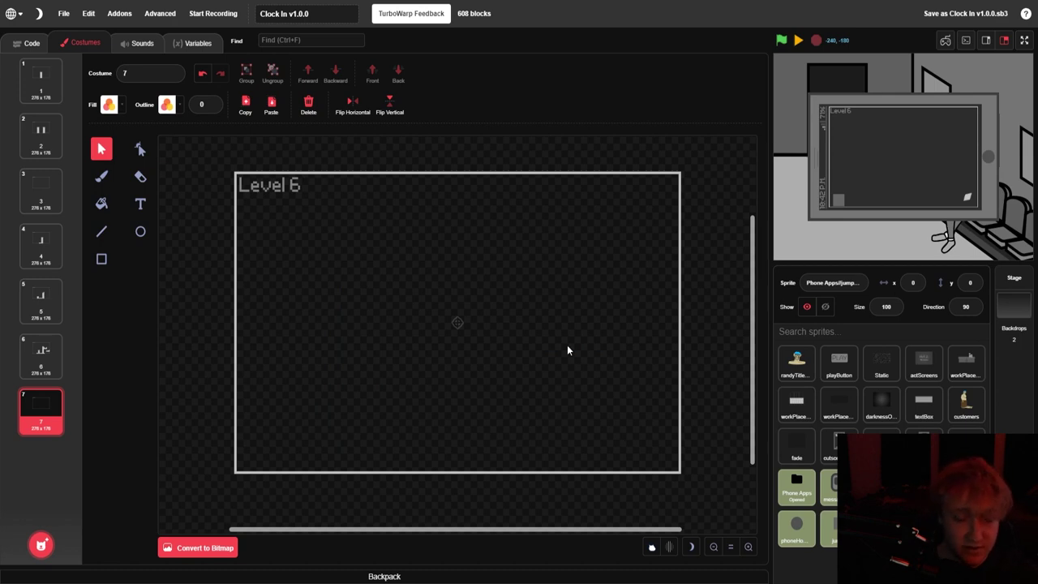
# Draw a tall grey pillar in the middle of costume 7, rising from the floor to near the frame's top
pyautogui.click(100, 259)
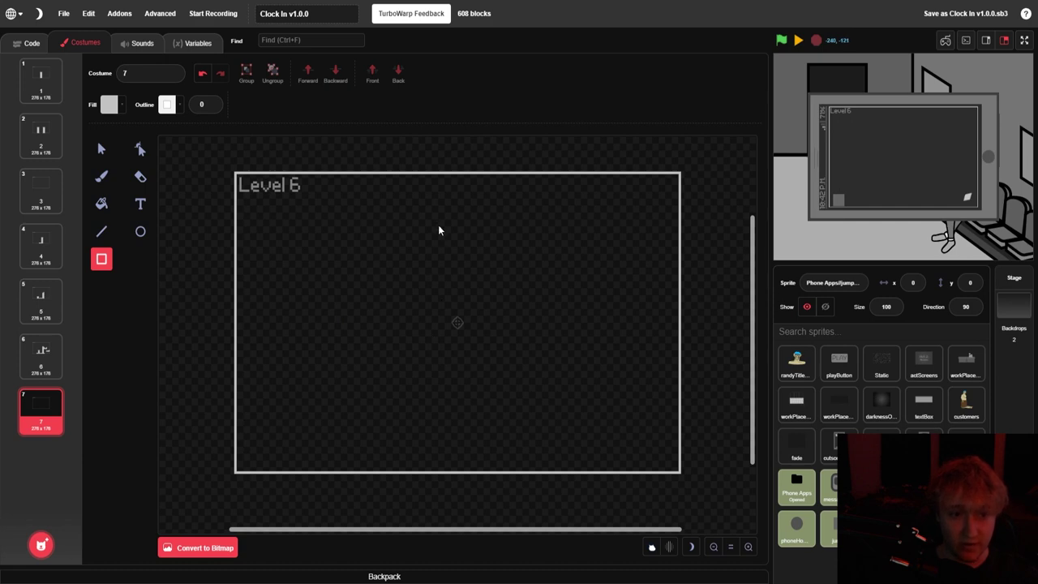
pyautogui.moveTo(438, 227); pyautogui.dragTo(479, 472)
pyautogui.moveTo(470, 449); pyautogui.dragTo(468, 416)
pyautogui.click(522, 385)
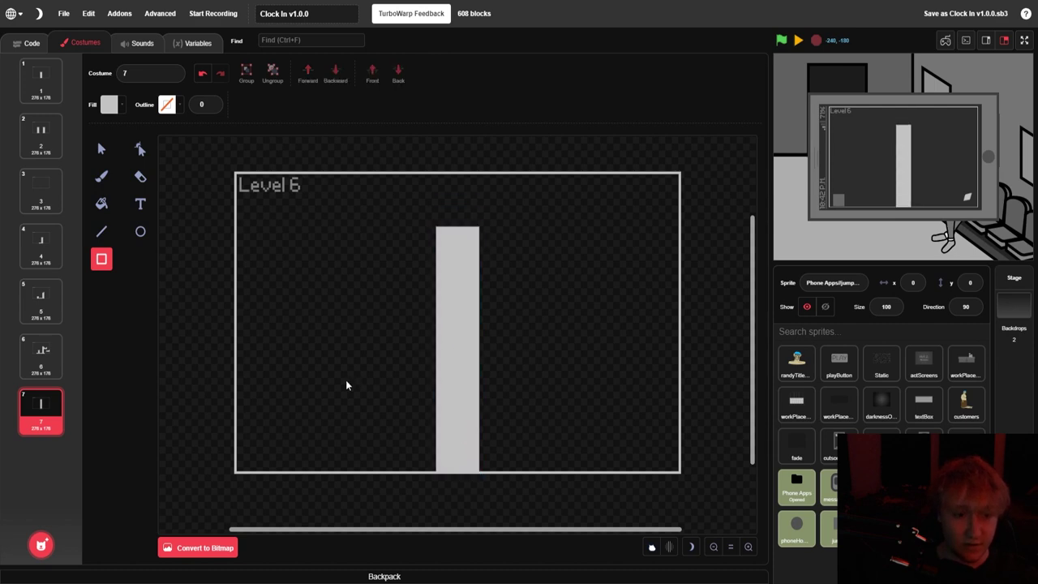
# Draw a low ledge extending from the left wall and a higher ledge joined to the pillar's left side
pyautogui.moveTo(271, 381); pyautogui.dragTo(364, 402)
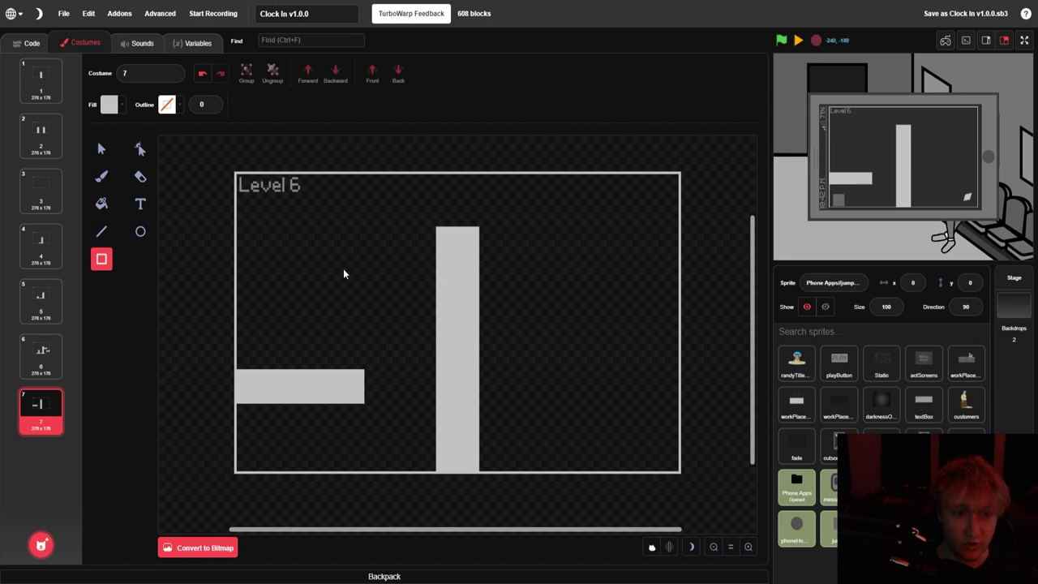
pyautogui.moveTo(343, 262); pyautogui.dragTo(448, 302)
pyautogui.click(527, 299)
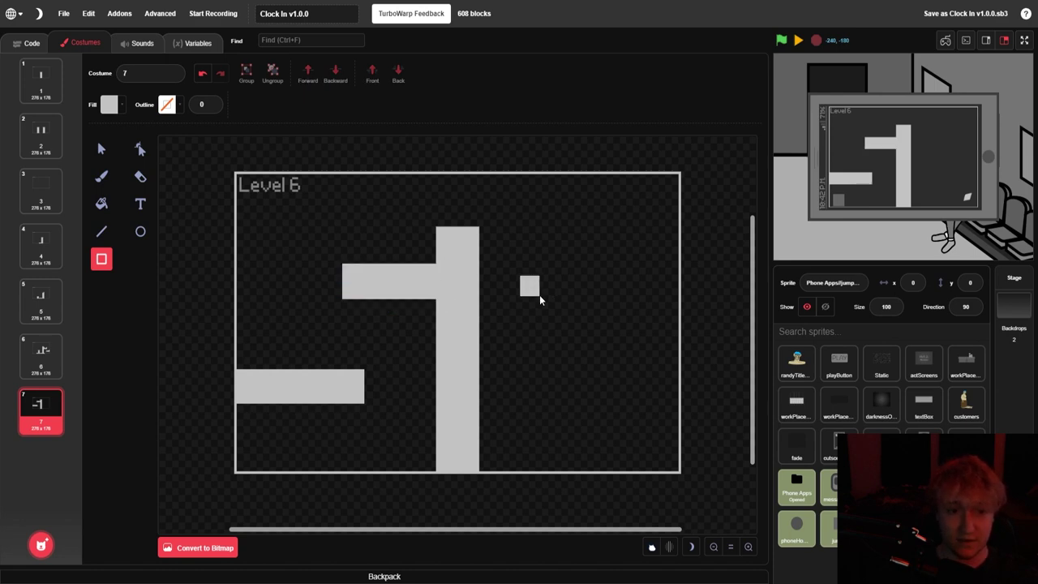
# Draw two small floating square blocks right of the pillar, the second one lower and nearer the right wall
pyautogui.moveTo(531, 286); pyautogui.dragTo(531, 286)
pyautogui.click(614, 320)
pyautogui.moveTo(618, 337); pyautogui.dragTo(630, 351)
pyautogui.click(554, 406)
pyautogui.click(102, 148)
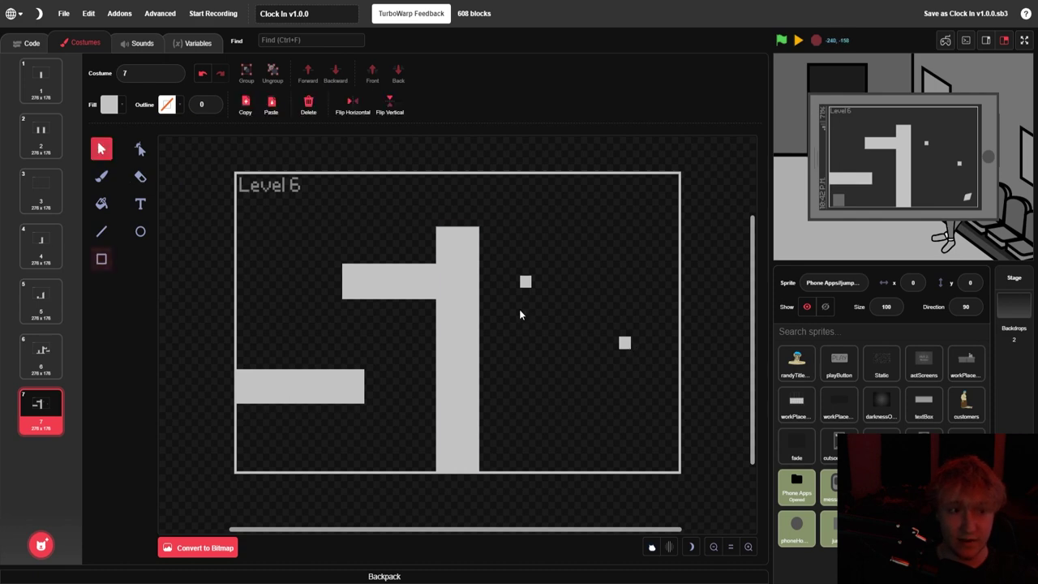
# Stretch the lower small block horizontally until it reaches the right wall as a thin ledge
pyautogui.click(624, 342)
pyautogui.moveTo(634, 342); pyautogui.dragTo(678, 344)
pyautogui.click(702, 346)
pyautogui.click(670, 339)
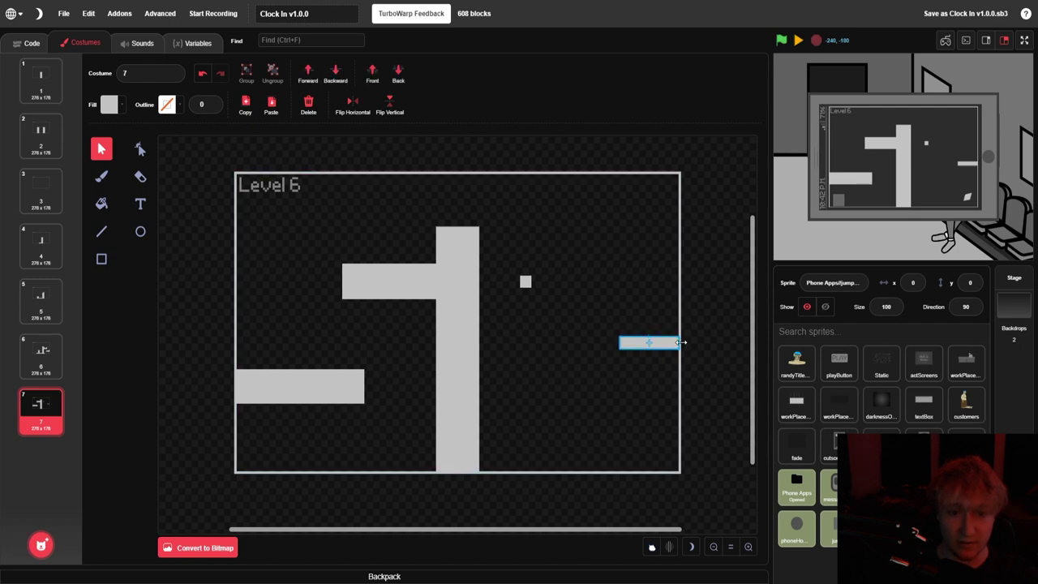
# Draw a small floating square block just above the floor, to the right of the pillar
pyautogui.click(695, 345)
pyautogui.click(102, 258)
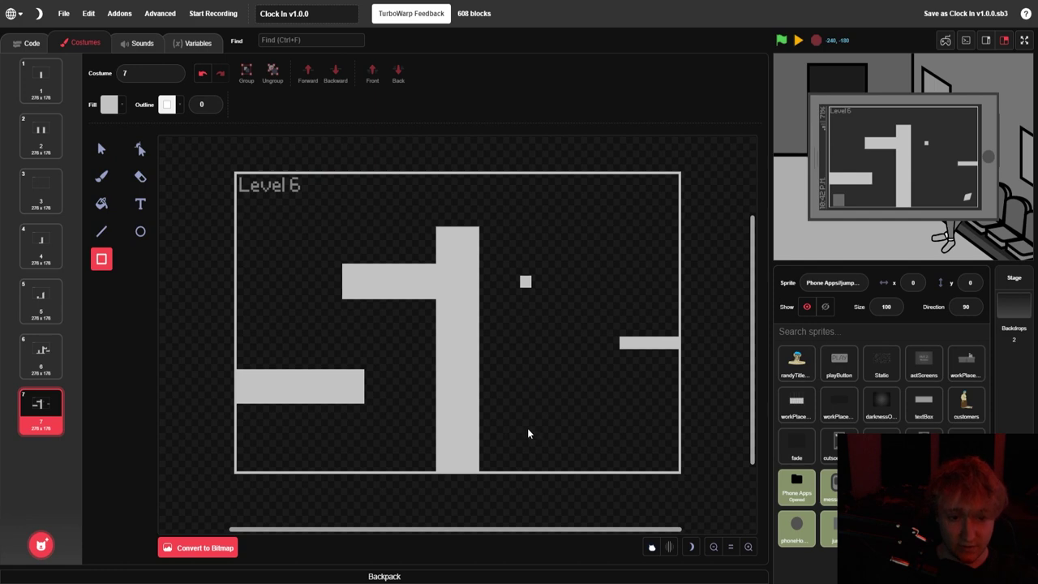
pyautogui.moveTo(555, 444); pyautogui.dragTo(555, 444)
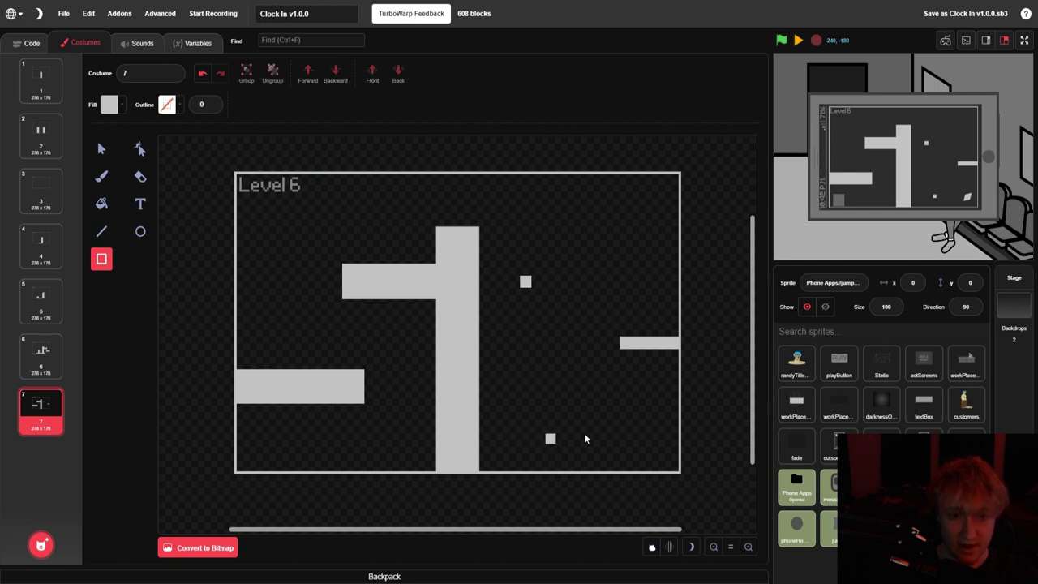
# Copy a white spike from costume 6 into costume 7 and stand it on the floor against the pillar's left side
pyautogui.click(40, 357)
pyautogui.click(101, 148)
pyautogui.click(538, 309)
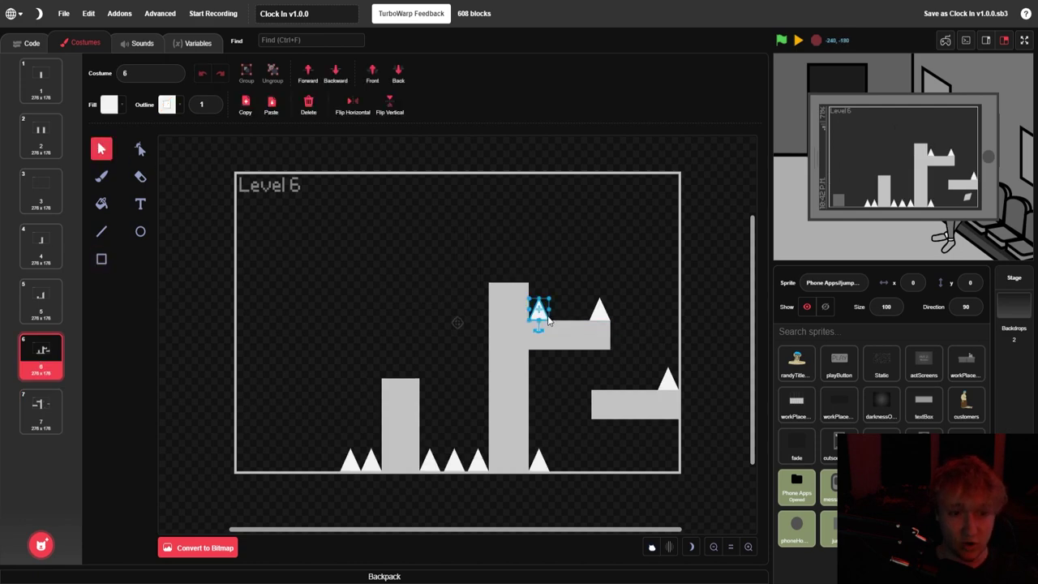
pyautogui.click(45, 413)
pyautogui.hotkey('ctrl', 'v')
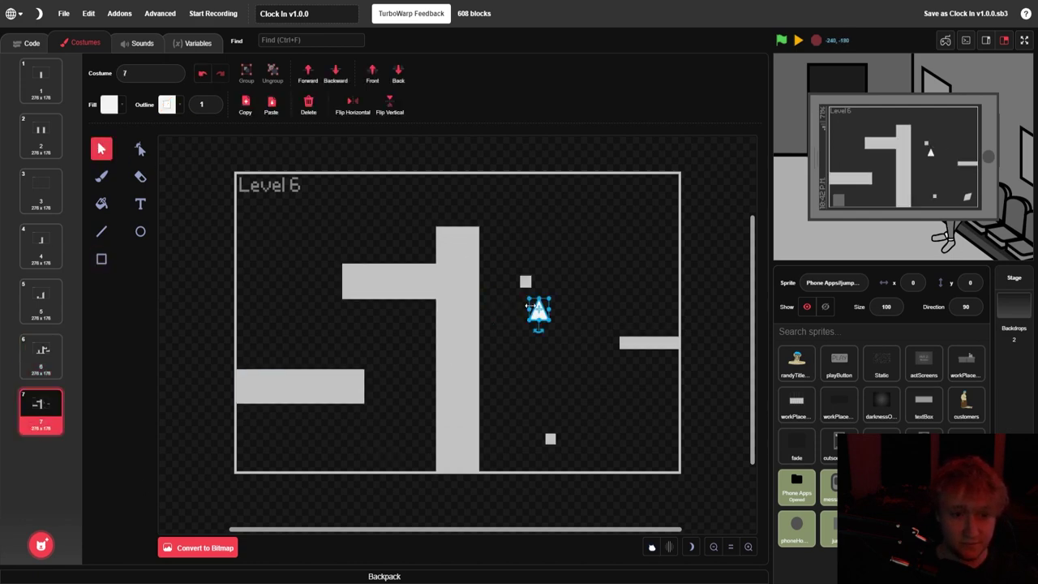
pyautogui.moveTo(541, 319); pyautogui.dragTo(427, 463)
pyautogui.click(748, 546)
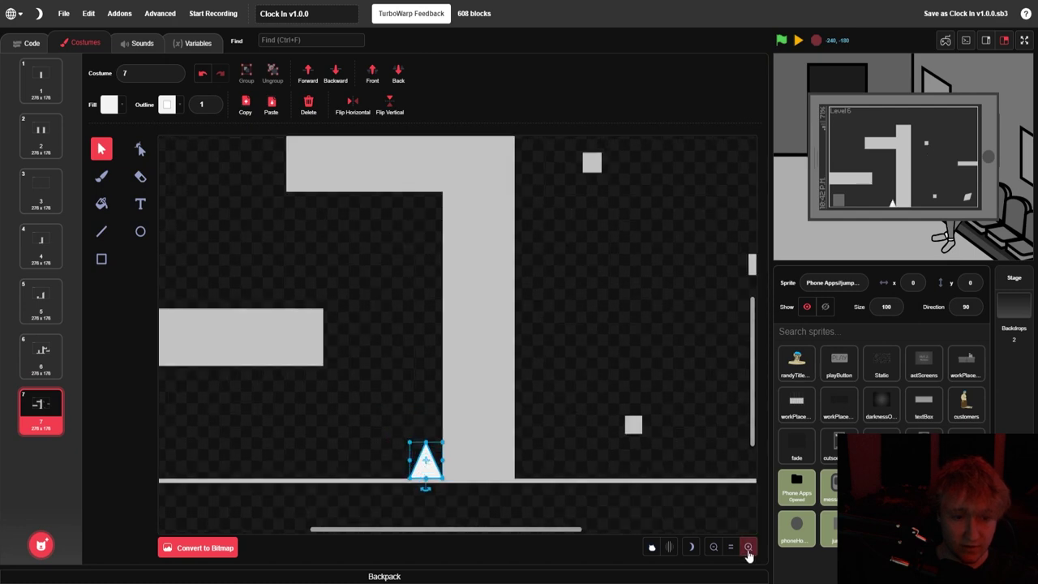
pyautogui.click(748, 546)
pyautogui.click(748, 546)
pyautogui.click(421, 420)
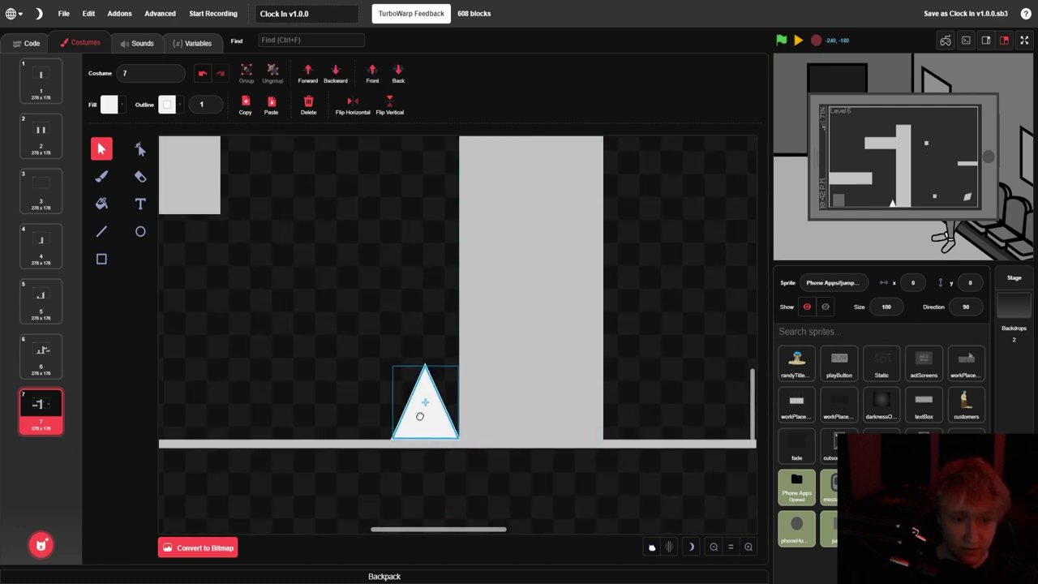
pyautogui.click(419, 374)
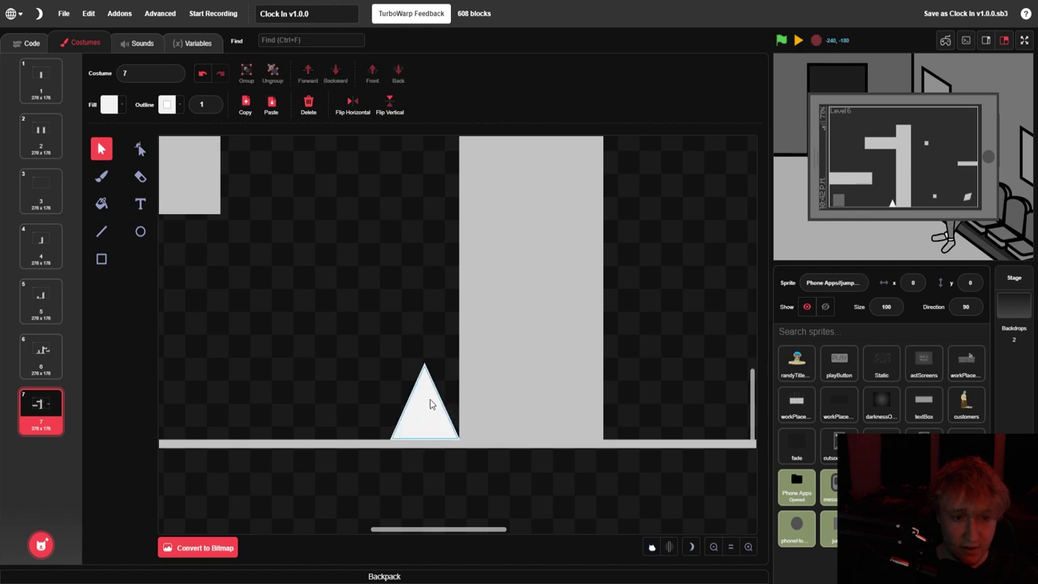
pyautogui.click(432, 411)
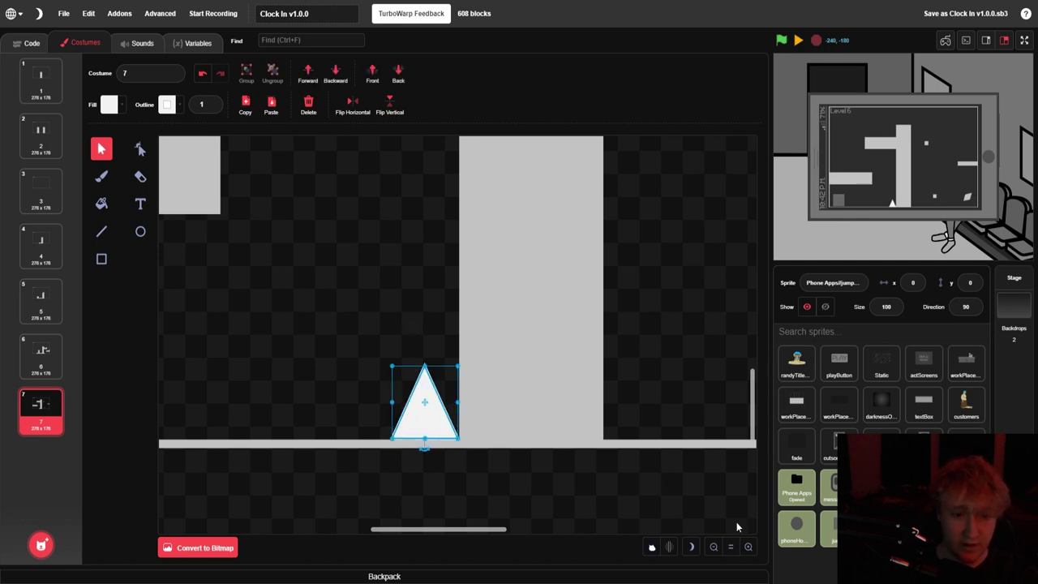
# Duplicate the floor spike and hang the copy upside down beneath the higher ledge, against the pillar
pyautogui.click(715, 547)
pyautogui.click(715, 548)
pyautogui.scroll(3, 522, 493)
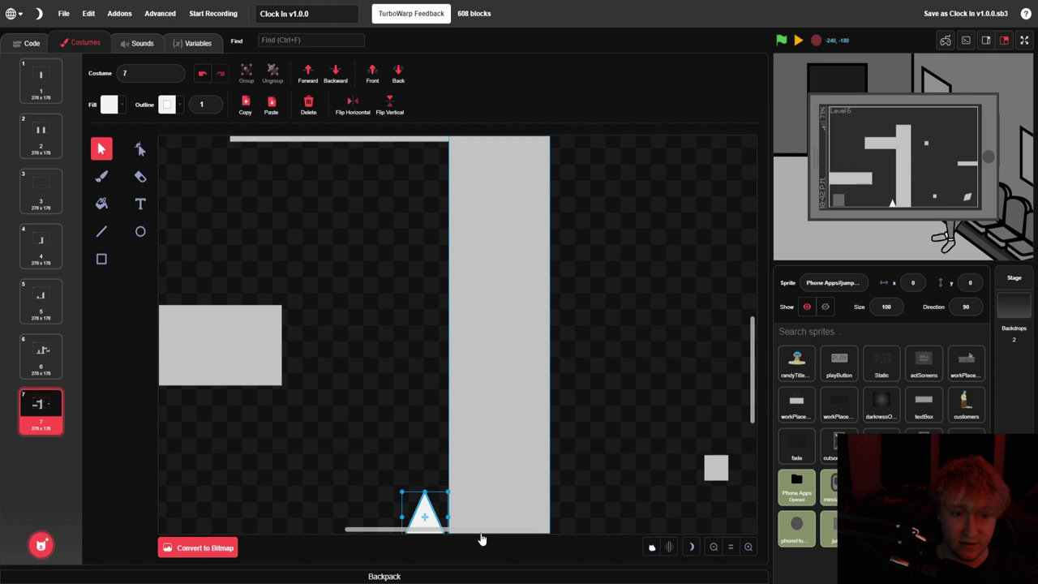
pyautogui.hscroll(-5, 470, 535)
pyautogui.moveTo(587, 519); pyautogui.dragTo(542, 303)
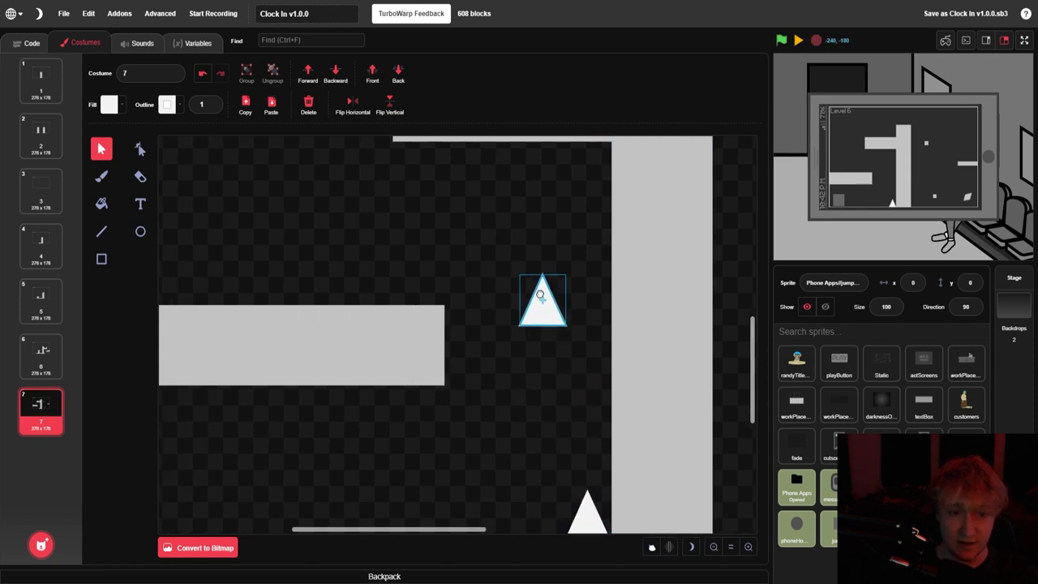
pyautogui.scroll(5, 537, 478)
pyautogui.moveTo(537, 472); pyautogui.dragTo(528, 381)
pyautogui.moveTo(541, 430); pyautogui.dragTo(594, 339)
pyautogui.click(544, 408)
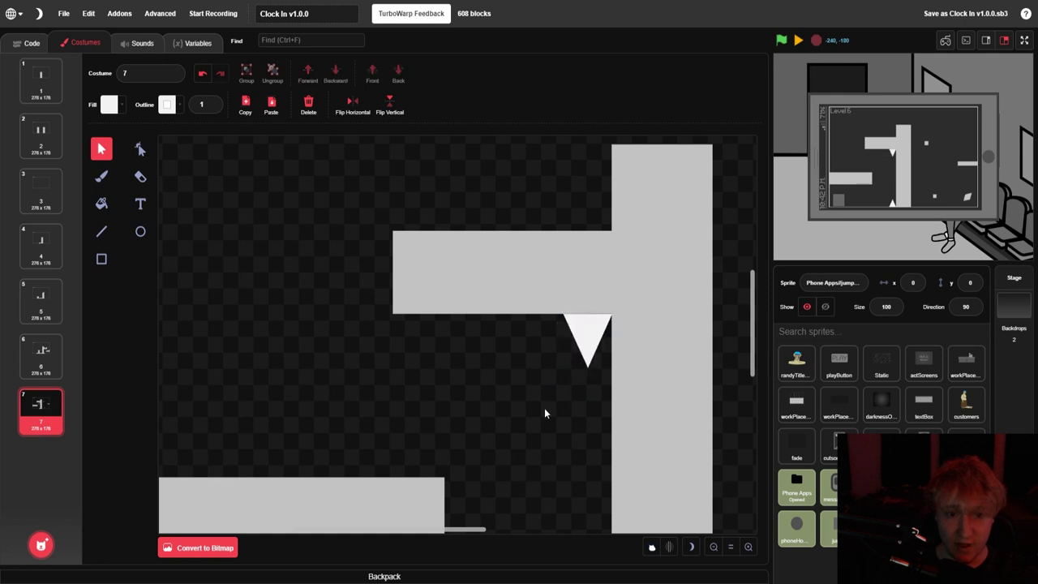
pyautogui.click(592, 342)
pyautogui.click(501, 369)
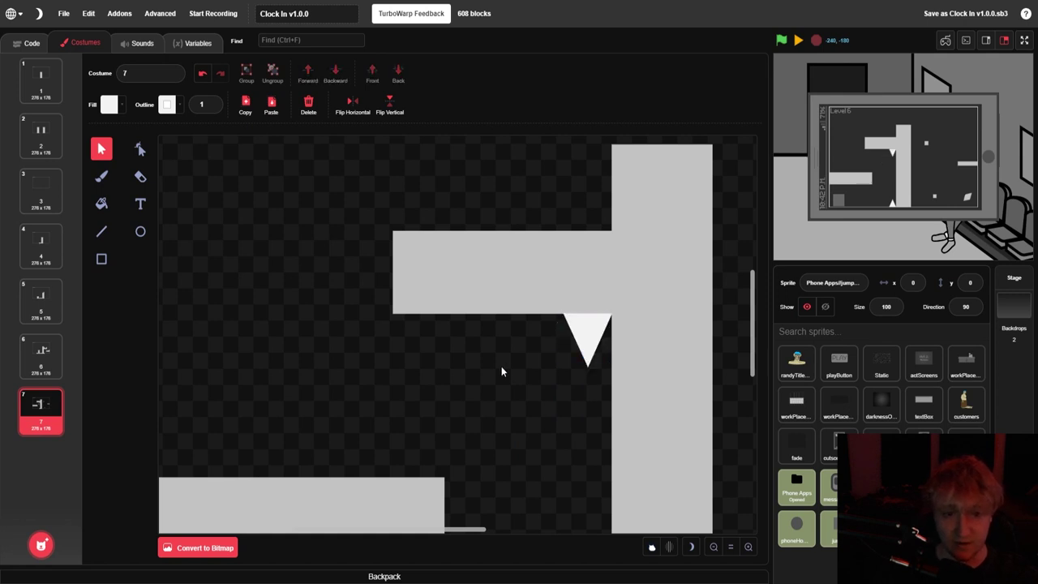
# Paste another upright spike and set it on top of the low left ledge, a little in from its free end
pyautogui.scroll(-3, 501, 371)
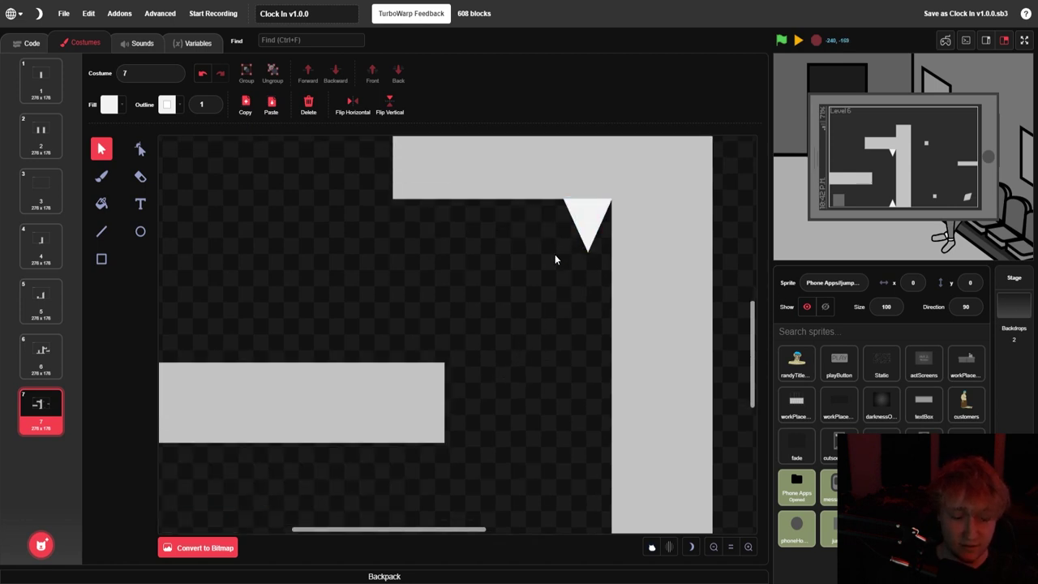
pyautogui.hotkey('ctrl', 'v')
pyautogui.scroll(-2, 567, 358)
pyautogui.moveTo(590, 461); pyautogui.dragTo(413, 218)
pyautogui.scroll(1, 429, 268)
pyautogui.scroll(3, 475, 377)
pyautogui.scroll(-1, 482, 363)
pyautogui.click(410, 521)
pyautogui.moveTo(406, 534); pyautogui.dragTo(367, 534)
pyautogui.moveTo(533, 340); pyautogui.dragTo(487, 343)
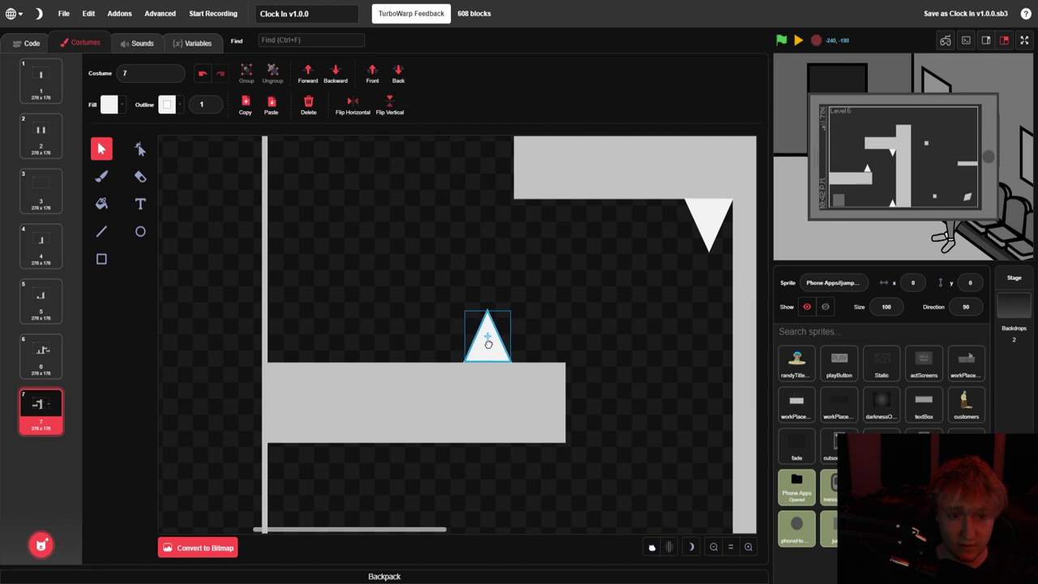
pyautogui.click(536, 337)
pyautogui.click(496, 340)
pyautogui.click(523, 349)
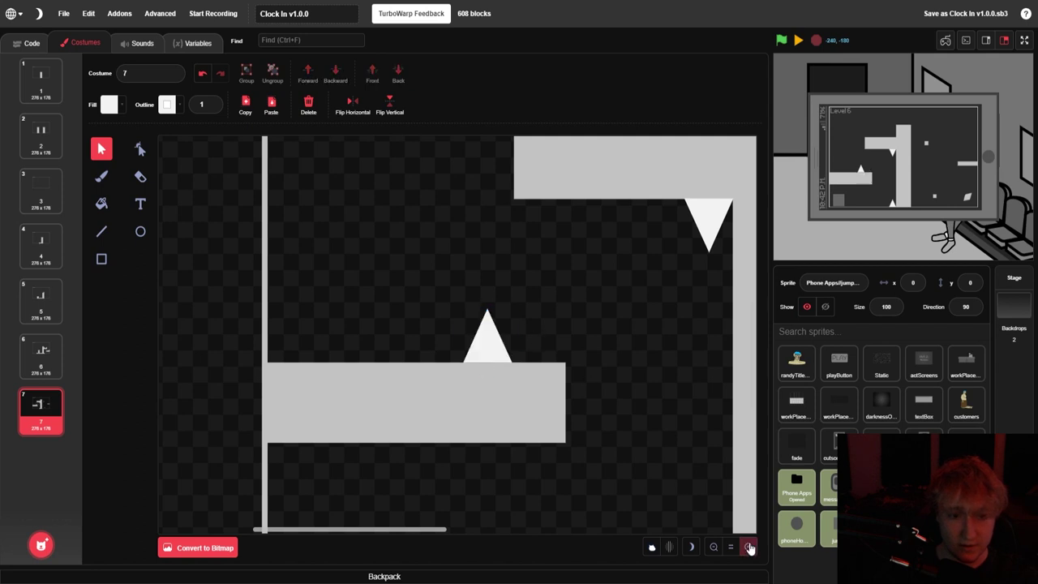
# Duplicate the low ledge's spike and place the copy at the ledge's other end, against the left wall
pyautogui.click(748, 546)
pyautogui.click(748, 547)
pyautogui.click(748, 546)
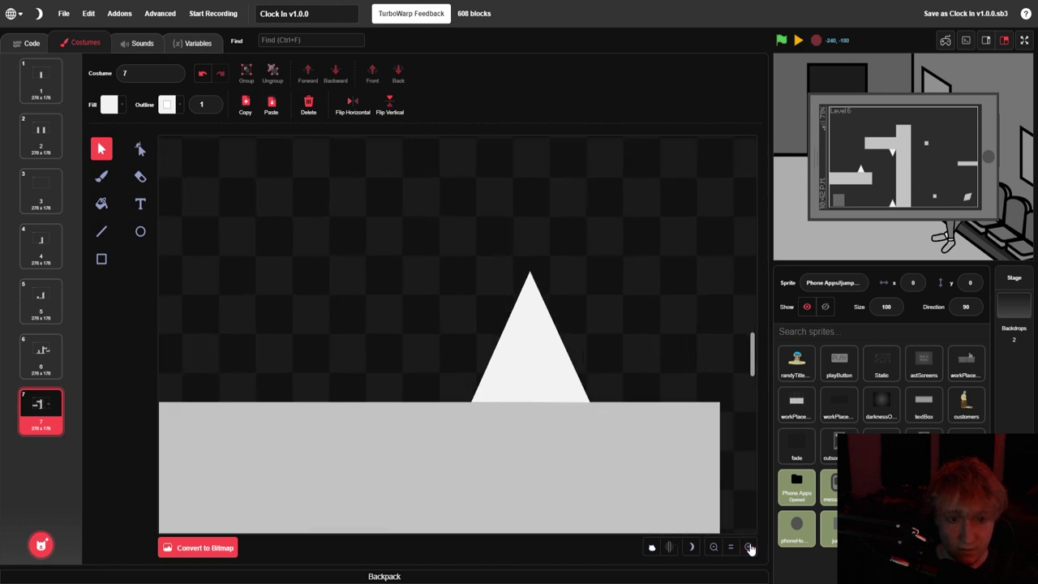
pyautogui.click(714, 547)
pyautogui.click(714, 547)
pyautogui.click(714, 547)
pyautogui.click(714, 547)
pyautogui.click(508, 362)
pyautogui.moveTo(485, 356); pyautogui.dragTo(271, 359)
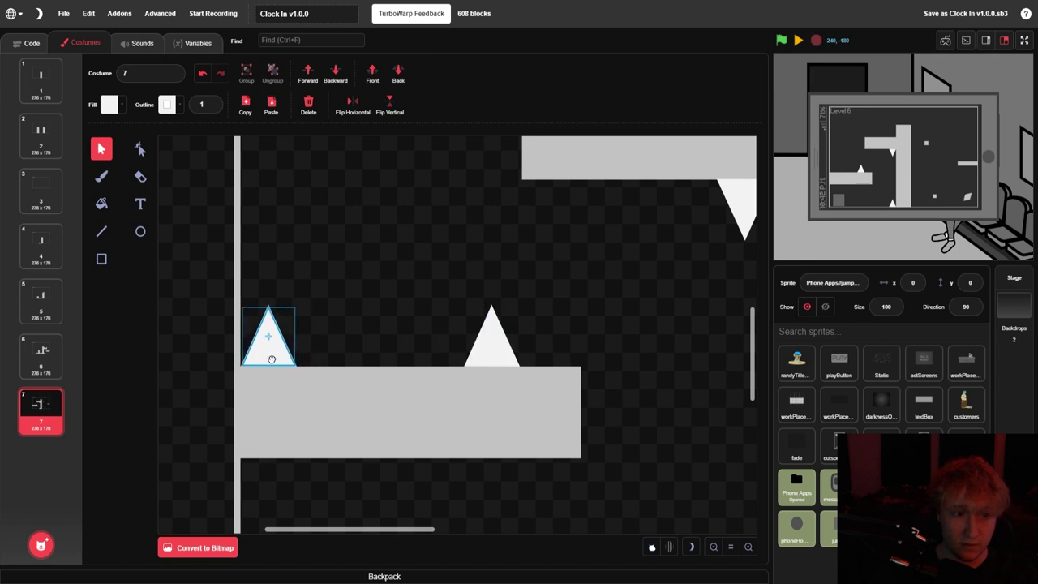
pyautogui.click(386, 335)
# Add a copy of the spike, rotated to point left, on the free end of the higher ledge
pyautogui.scroll(5, 477, 336)
pyautogui.scroll(-2, 481, 333)
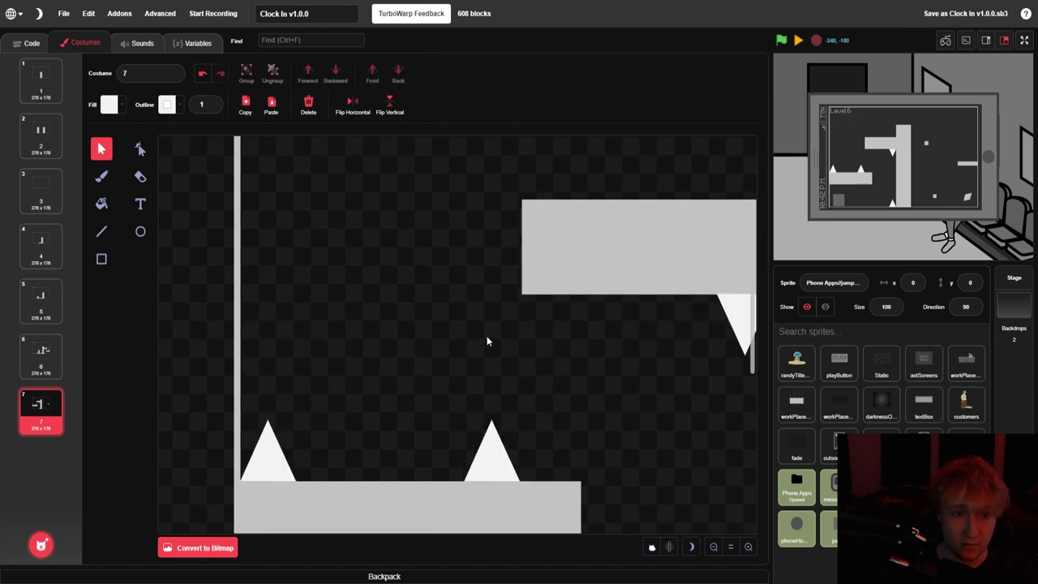
pyautogui.scroll(4, 486, 335)
pyautogui.scroll(-2, 486, 335)
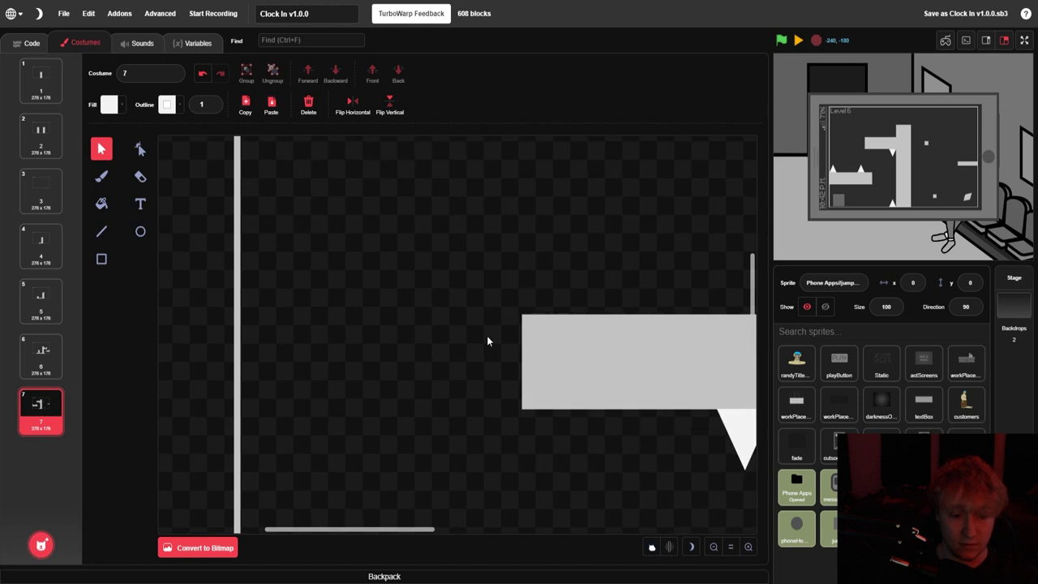
pyautogui.scroll(-3, 486, 335)
pyautogui.click(275, 450)
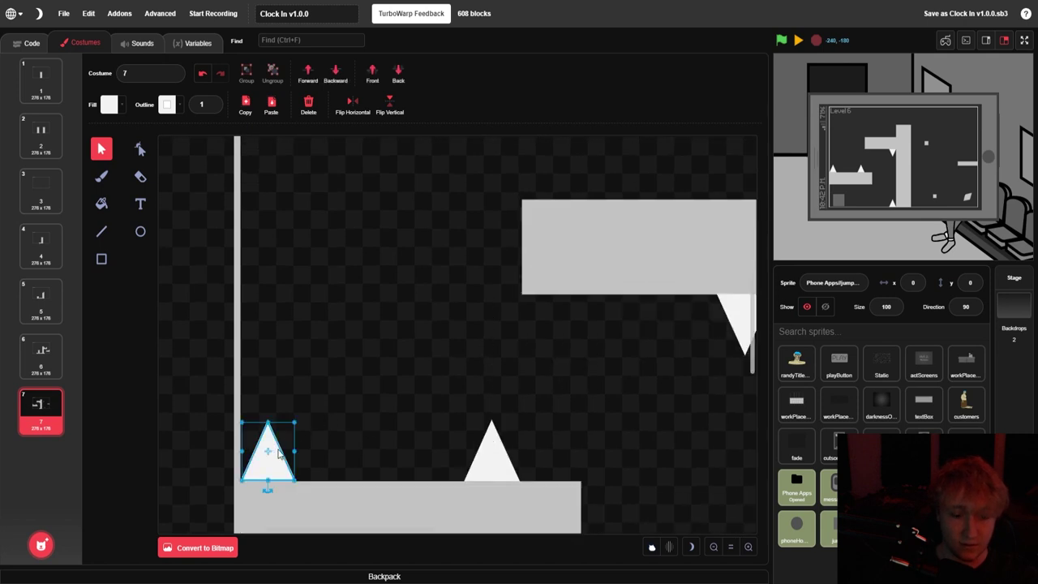
pyautogui.moveTo(290, 452); pyautogui.dragTo(546, 274)
pyautogui.moveTo(483, 278); pyautogui.dragTo(511, 256)
pyautogui.click(497, 319)
# Place an upright spike copy on top of the higher ledge, against the pillar
pyautogui.scroll(3, 494, 326)
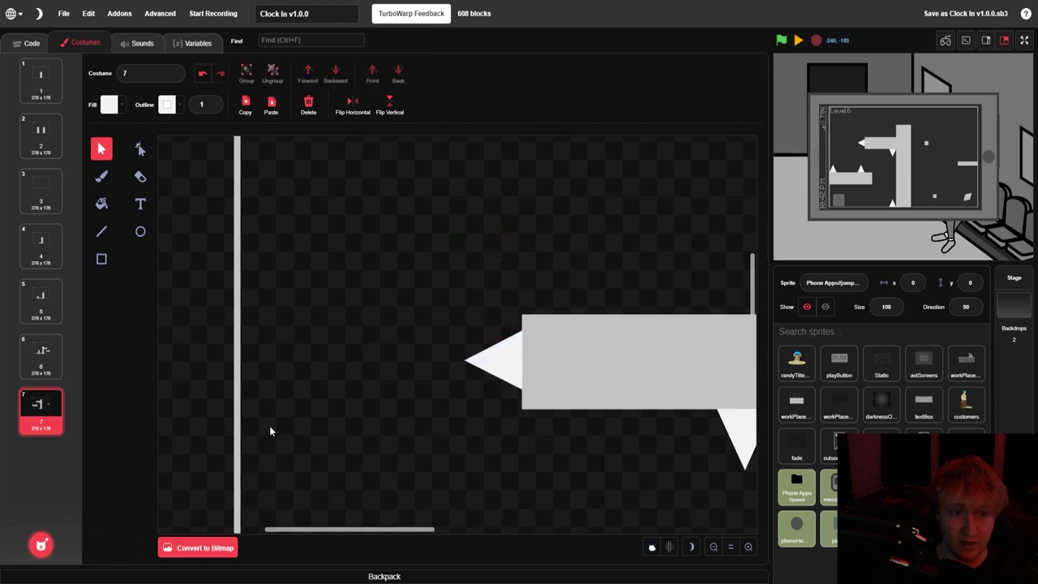
pyautogui.scroll(3, 247, 256)
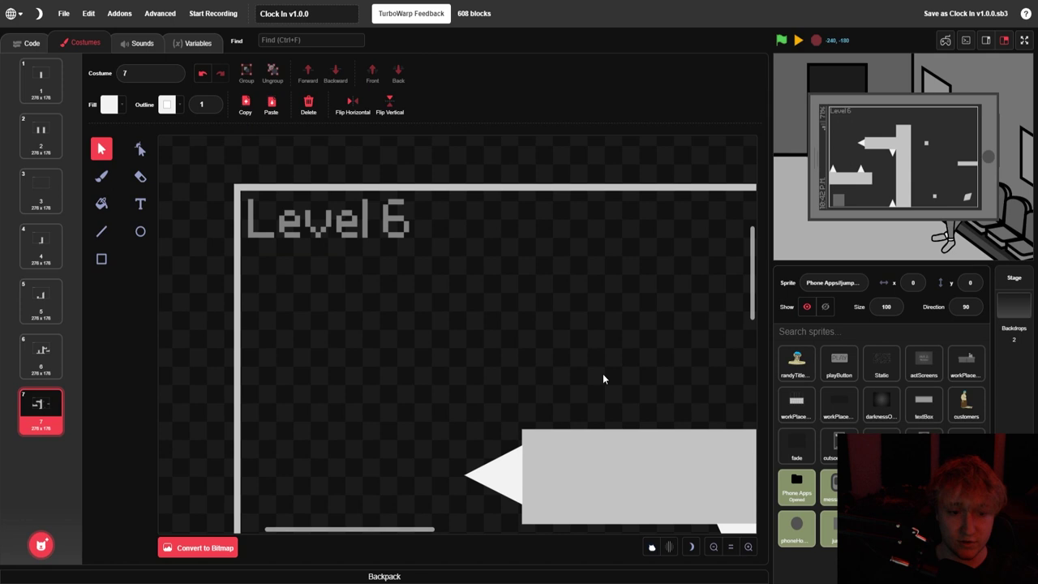
pyautogui.scroll(-2, 603, 376)
pyautogui.moveTo(413, 532); pyautogui.dragTo(477, 533)
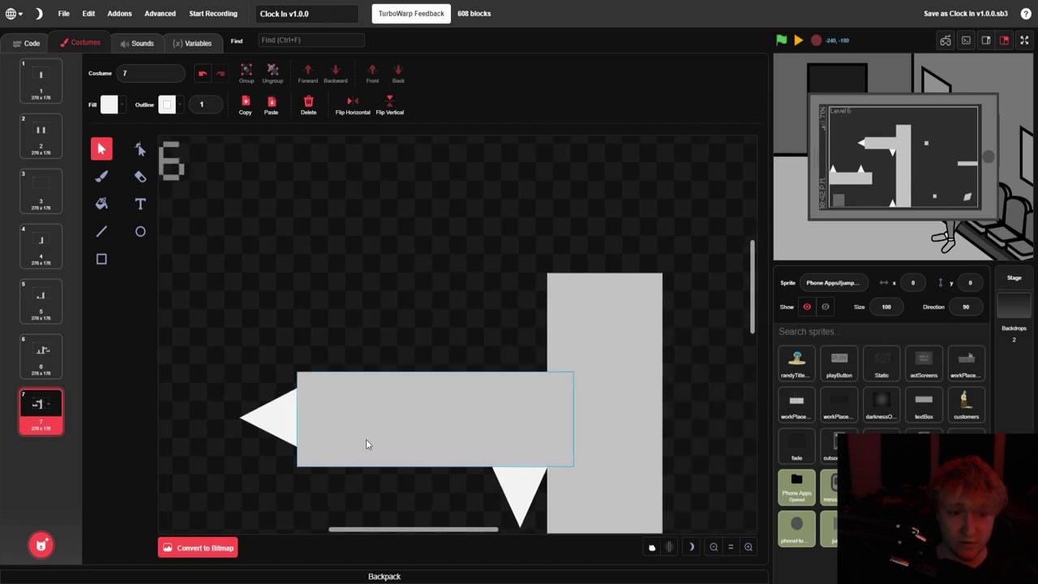
pyautogui.scroll(-6, 336, 433)
pyautogui.click(262, 409)
pyautogui.moveTo(276, 413); pyautogui.dragTo(459, 234)
pyautogui.scroll(4, 459, 234)
pyautogui.moveTo(438, 454); pyautogui.dragTo(505, 355)
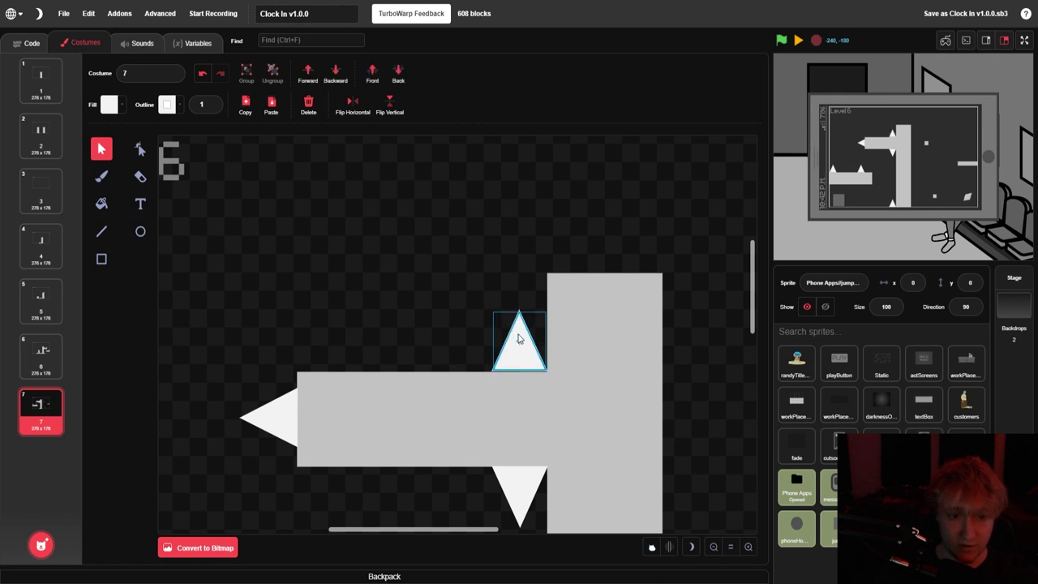
pyautogui.click(519, 339)
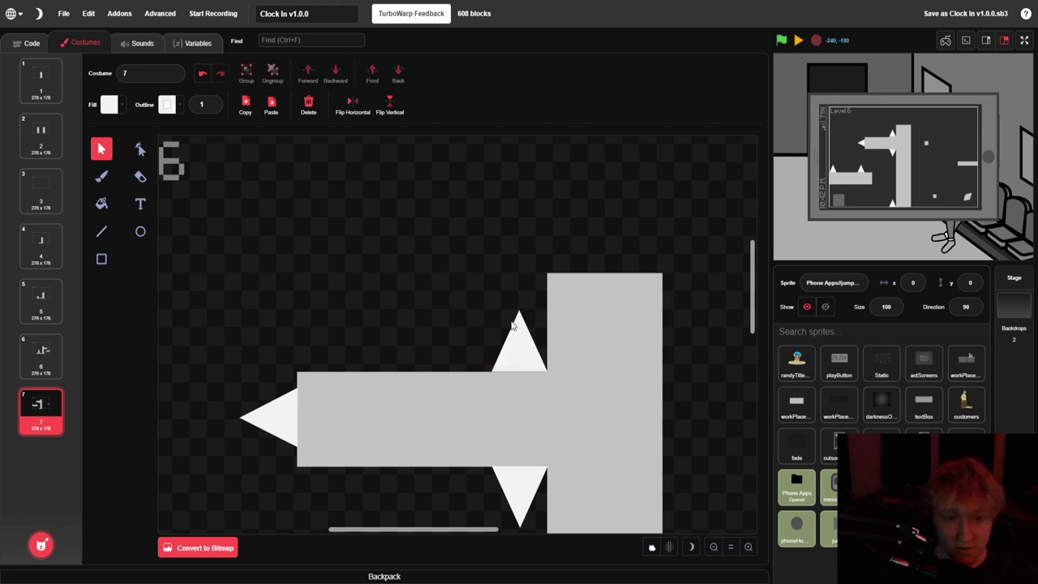
# Duplicate the spike on top of the higher ledge and set the copy directly to its left
pyautogui.click(516, 336)
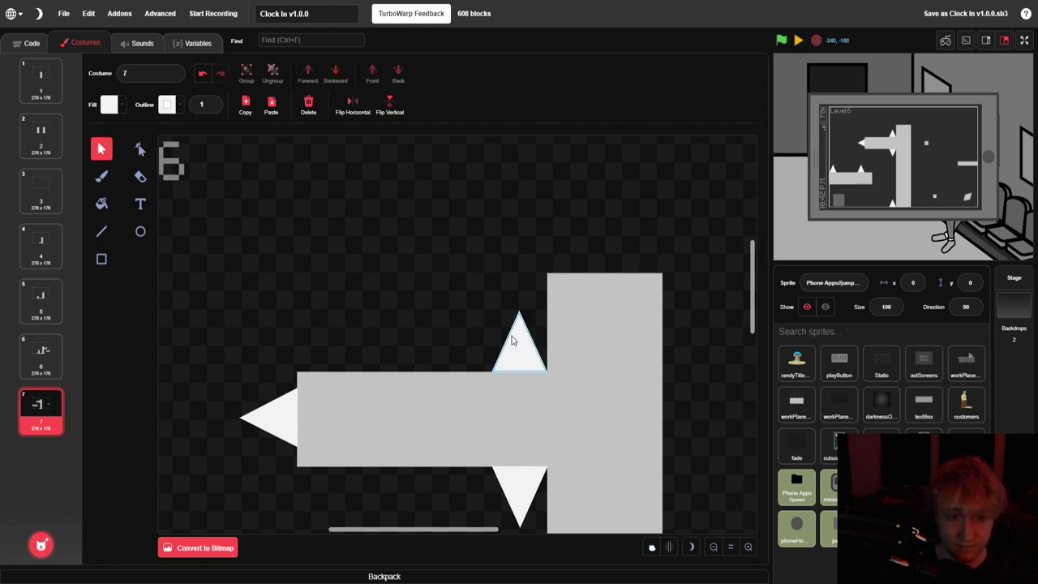
pyautogui.moveTo(521, 353); pyautogui.dragTo(469, 355)
pyautogui.click(489, 273)
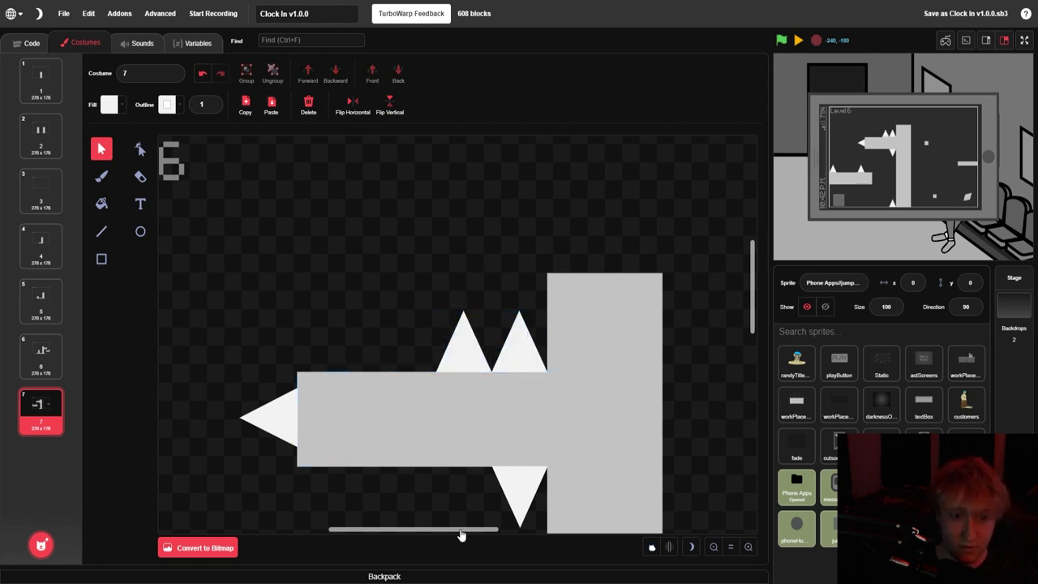
# Copy a spike from the higher ledge and stand it on the floor against the pillar's right side
pyautogui.hscroll(6, 460, 535)
pyautogui.scroll(-4, 510, 470)
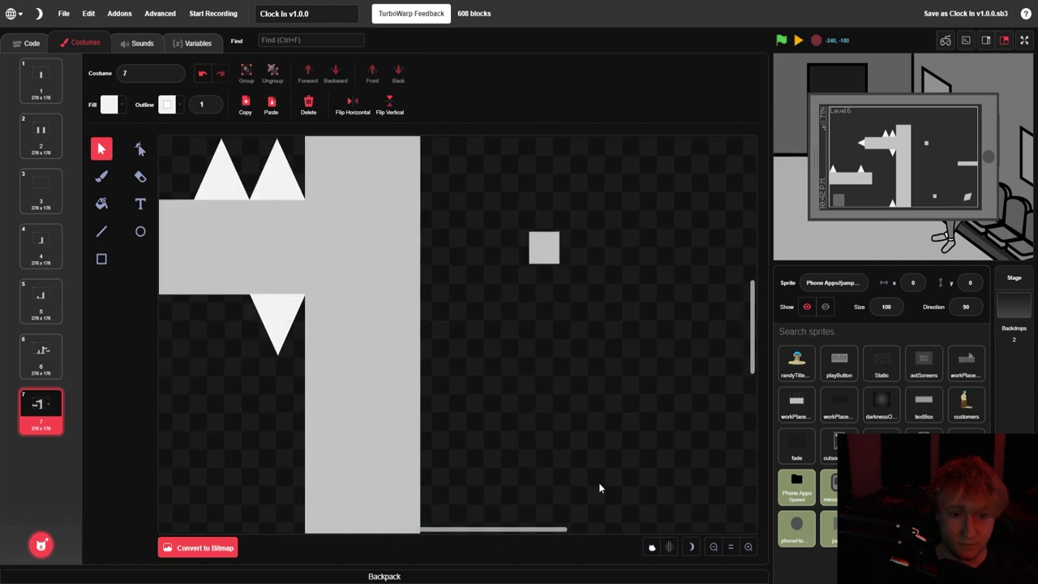
pyautogui.click(713, 547)
pyautogui.click(713, 546)
pyautogui.click(344, 236)
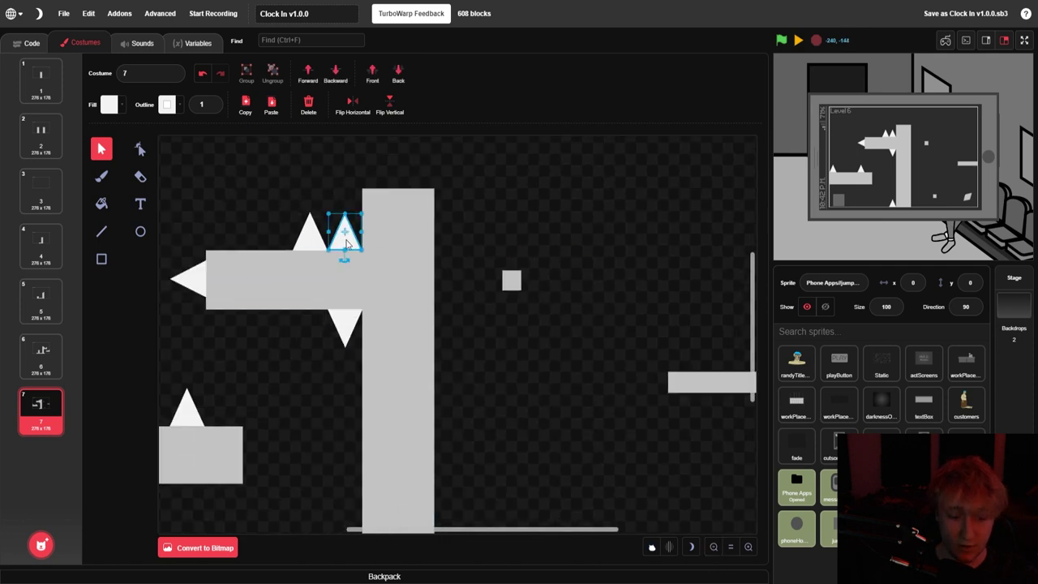
pyautogui.moveTo(347, 243); pyautogui.dragTo(491, 431)
pyautogui.scroll(-7, 518, 348)
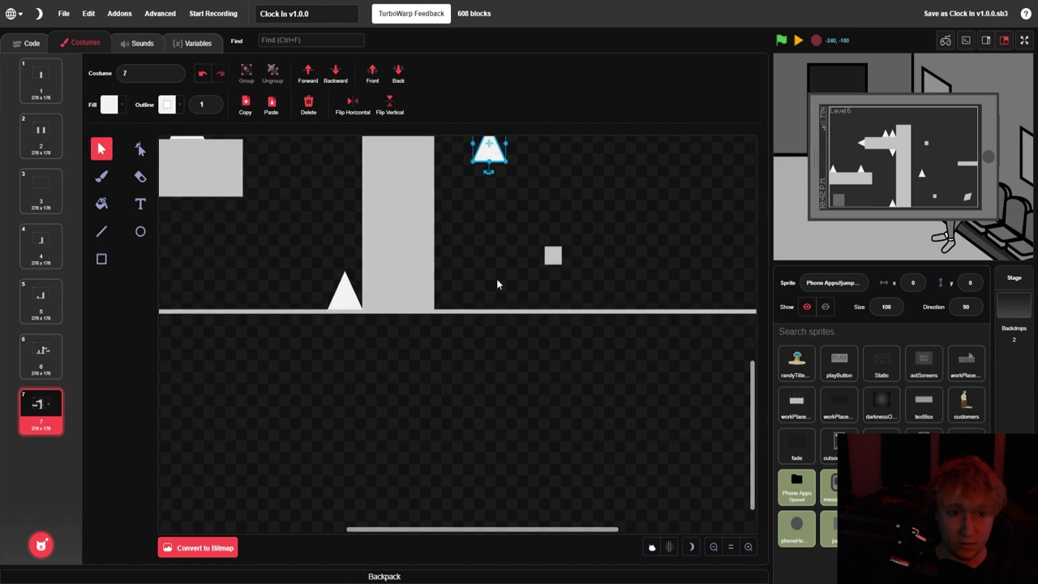
pyautogui.scroll(5, 507, 276)
pyautogui.scroll(3, 521, 304)
pyautogui.scroll(-6, 522, 309)
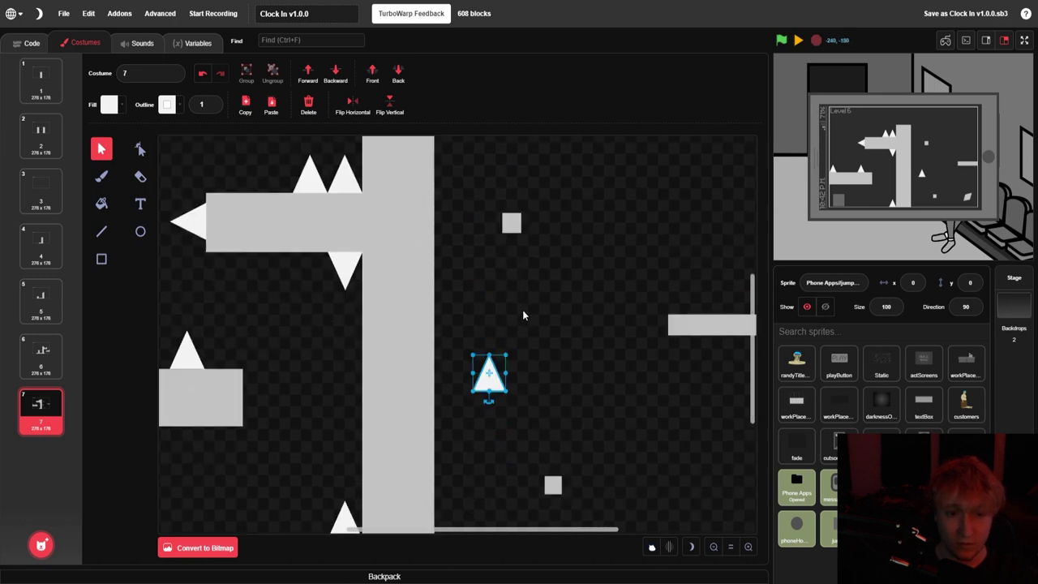
pyautogui.moveTo(497, 272); pyautogui.dragTo(457, 414)
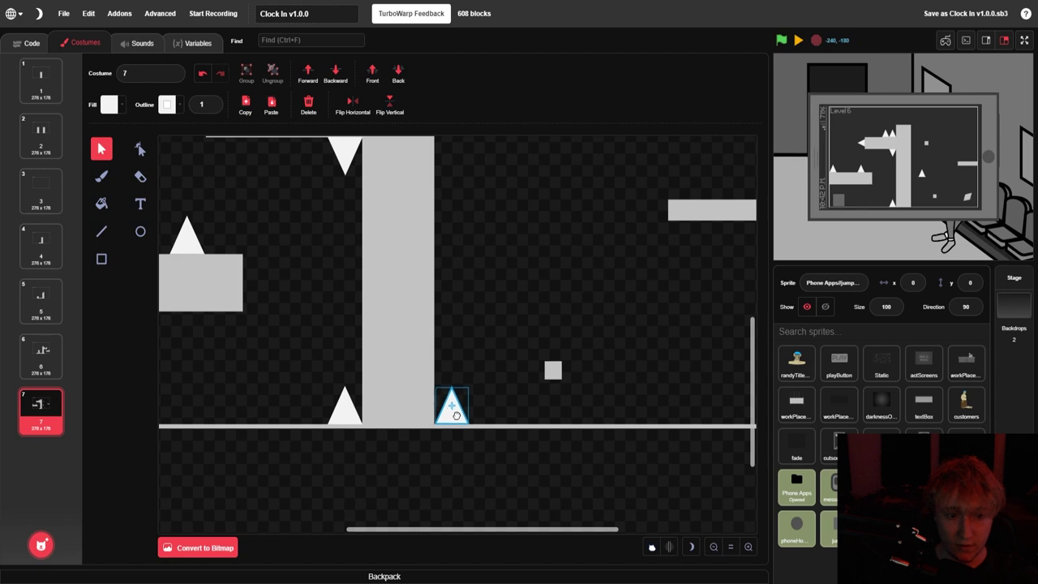
pyautogui.click(489, 412)
# Duplicate the floor spike right of the pillar and set the copy directly beside it
pyautogui.click(747, 545)
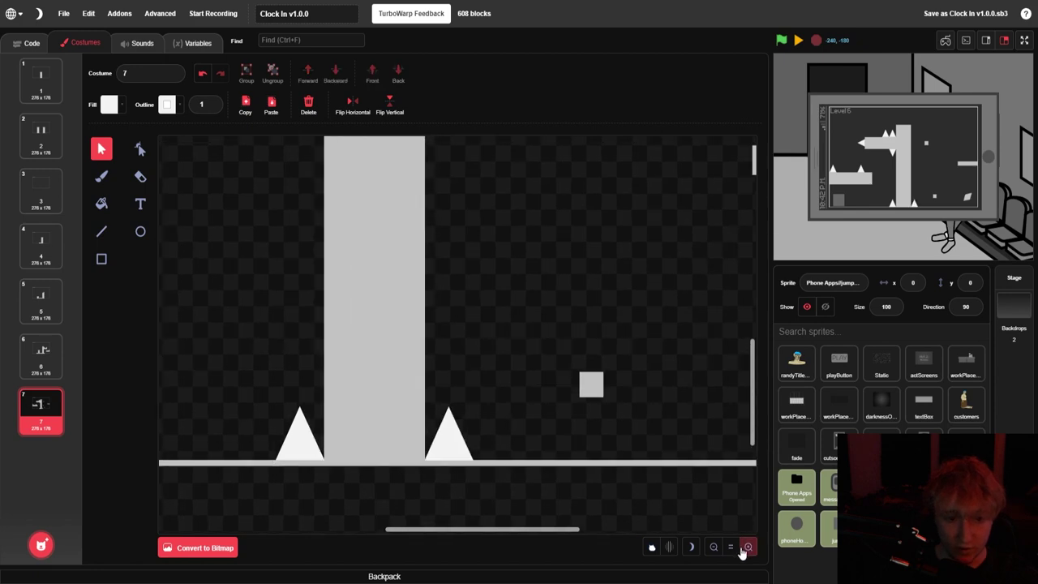
pyautogui.scroll(-3, 538, 377)
pyautogui.click(450, 357)
pyautogui.keyDown('alt'); pyautogui.moveTo(455, 352); pyautogui.dragTo(509, 353); pyautogui.keyUp('alt')
# Group the two floor spikes right of the pillar and place a pasted copy of the group beside them, forming a row of four
pyautogui.moveTo(522, 292); pyautogui.dragTo(487, 350)
pyautogui.keyDown('shift'); pyautogui.click(542, 350); pyautogui.keyUp('shift')
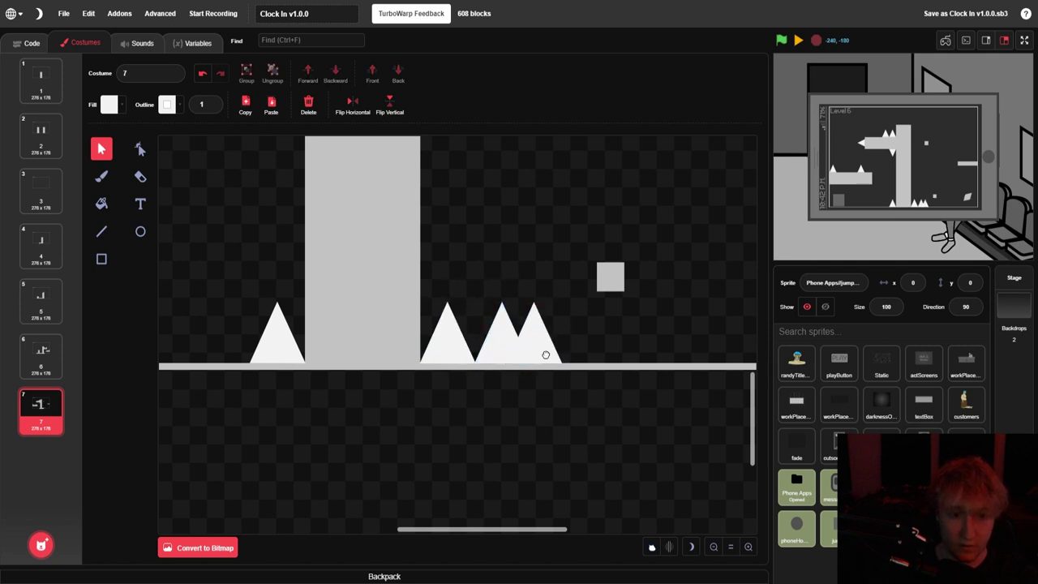
pyautogui.click(203, 74)
pyautogui.click(247, 76)
pyautogui.hotkey('ctrl', 'c')
pyautogui.hotkey('ctrl', 'v')
pyautogui.moveTo(475, 360); pyautogui.dragTo(562, 362)
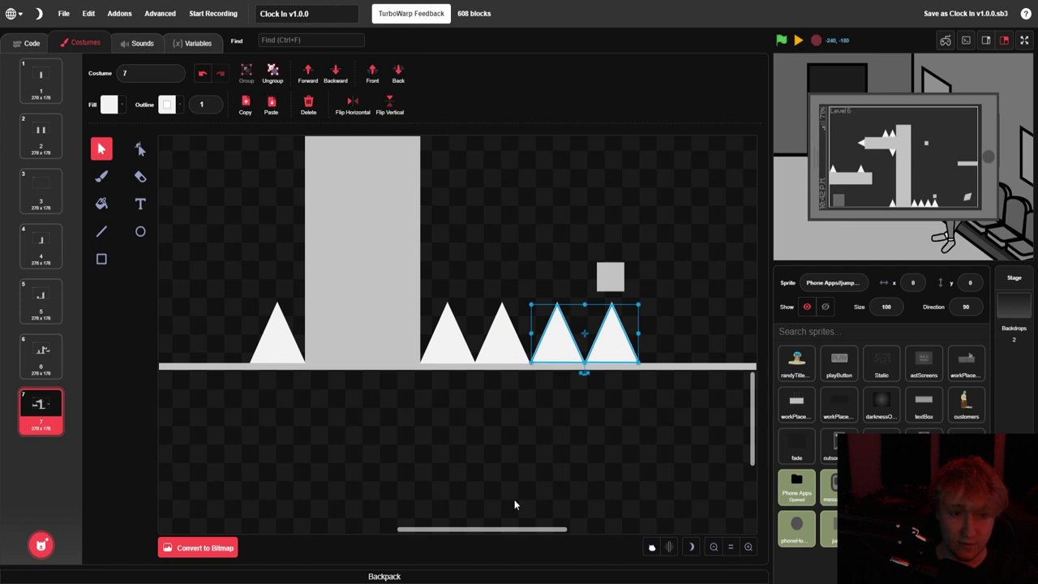
# Duplicate the end pair of floor spikes and set the copy directly beside it, extending the row to six
pyautogui.hscroll(5, 506, 537)
pyautogui.click(243, 346)
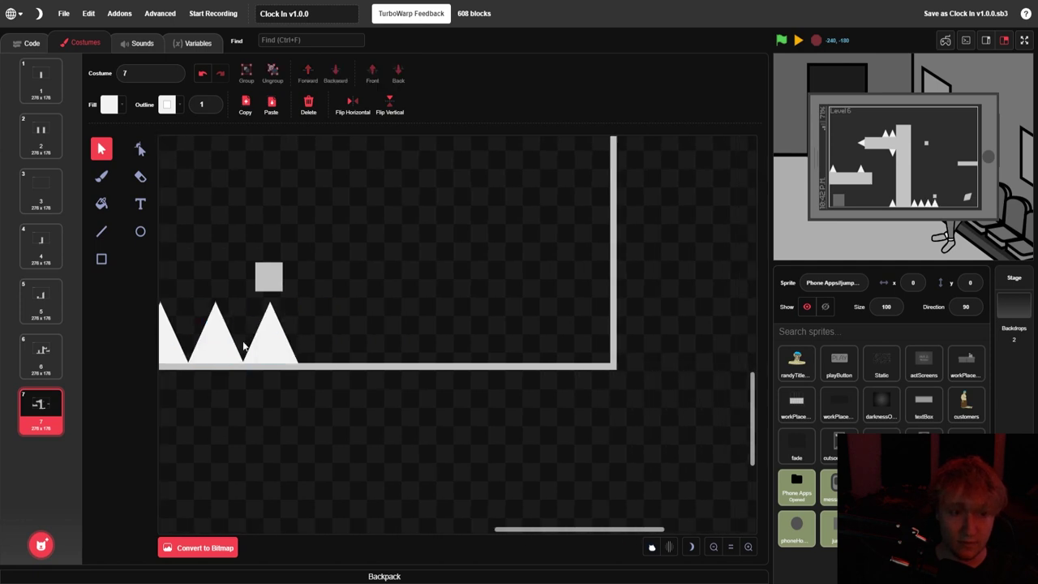
pyautogui.moveTo(313, 345); pyautogui.dragTo(312, 347)
pyautogui.keyDown('alt'); pyautogui.moveTo(278, 349); pyautogui.dragTo(388, 351); pyautogui.keyUp('alt')
pyautogui.click(291, 331)
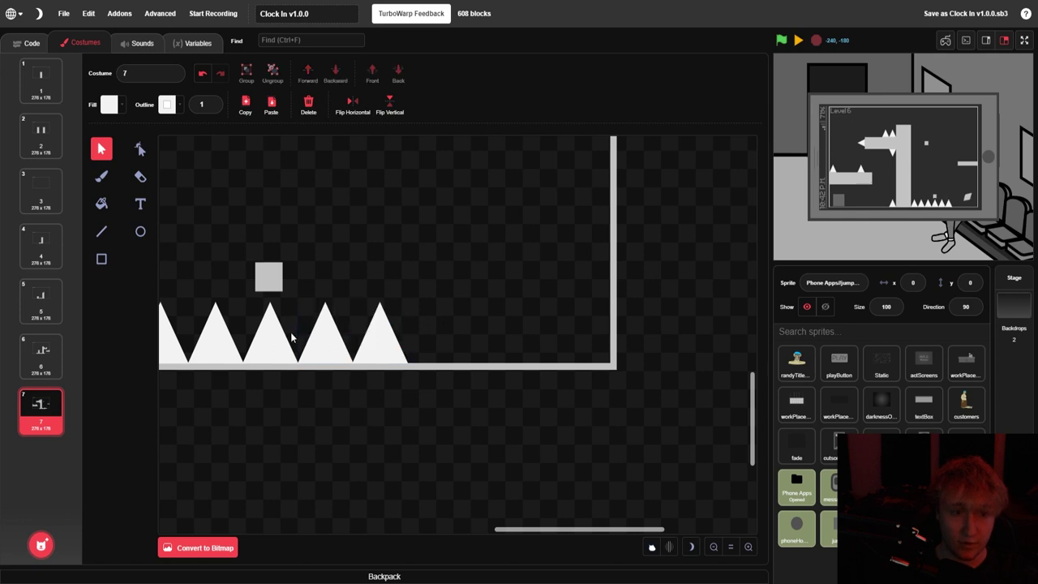
# Ungroup the last pair of floor spikes and set a copy of its end spike beside it, extending the row to seven
pyautogui.click(382, 341)
pyautogui.click(271, 82)
pyautogui.click(394, 269)
pyautogui.click(380, 349)
pyautogui.keyDown('shift'); pyautogui.moveTo(381, 348); pyautogui.dragTo(438, 349); pyautogui.keyUp('shift')
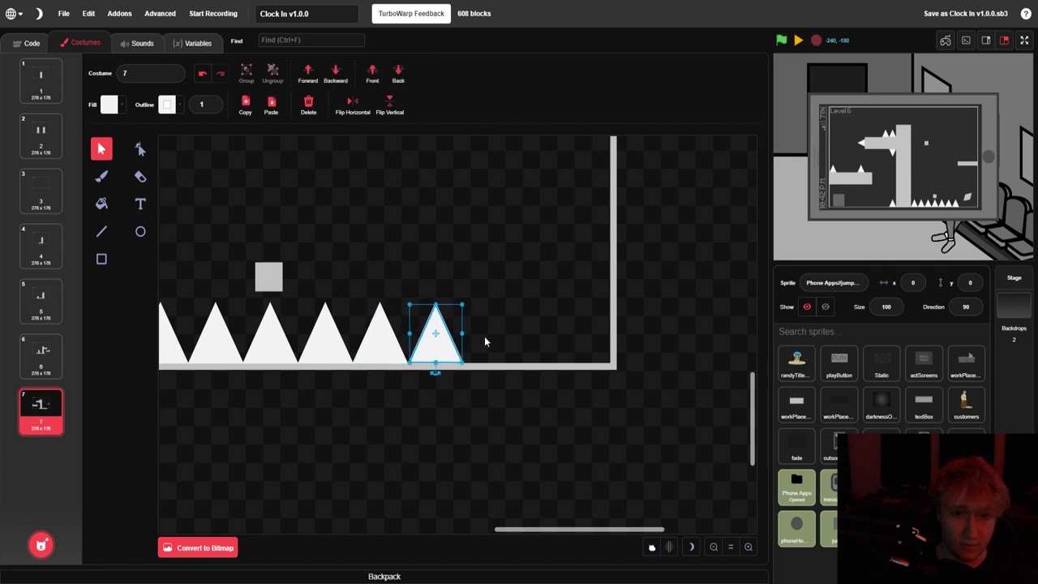
pyautogui.click(569, 306)
# Place a copy of the spike on top of the small ledge, against the level's right wall
pyautogui.click(714, 547)
pyautogui.click(713, 546)
pyautogui.click(713, 546)
pyautogui.click(713, 546)
pyautogui.click(747, 547)
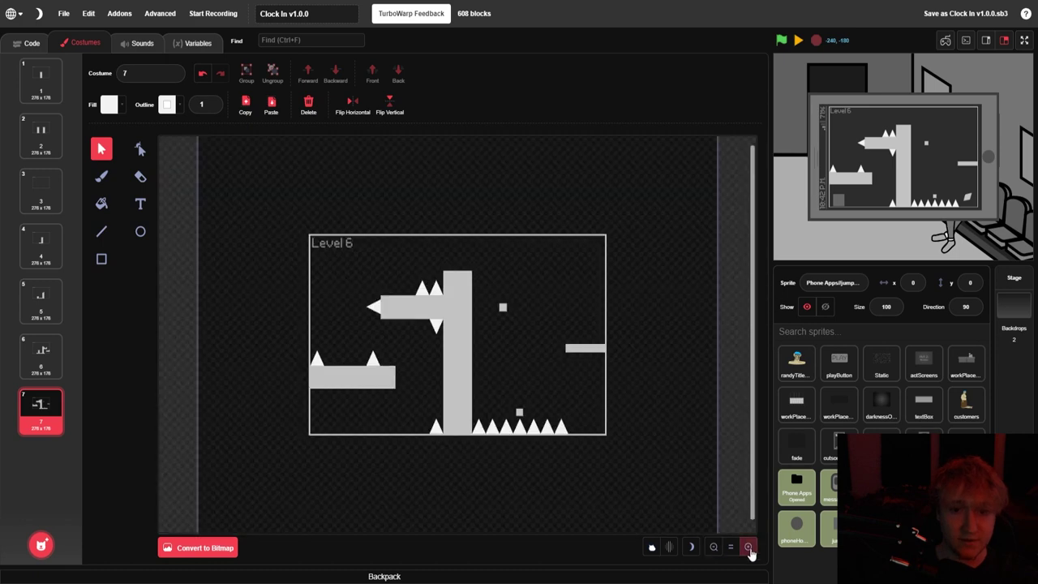
pyautogui.click(747, 546)
pyautogui.click(665, 515)
pyautogui.moveTo(665, 515); pyautogui.dragTo(727, 336)
pyautogui.click(747, 547)
pyautogui.click(747, 546)
pyautogui.moveTo(568, 535); pyautogui.dragTo(607, 537)
pyautogui.moveTo(502, 341); pyautogui.dragTo(526, 356)
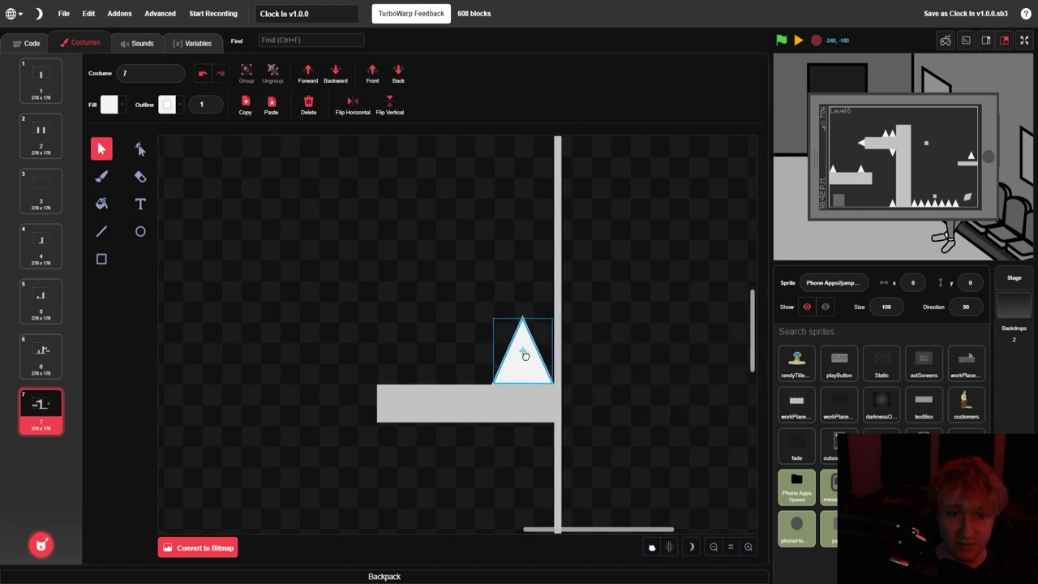
pyautogui.click(576, 347)
# Change the level label in the frame's corner to "Level 7"
pyautogui.click(714, 546)
pyautogui.click(713, 546)
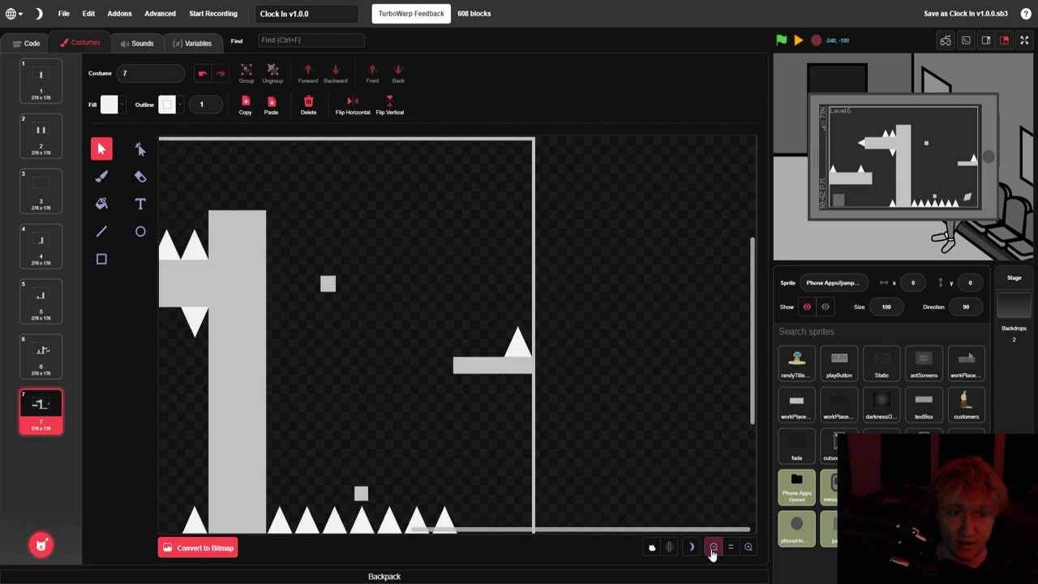
pyautogui.click(713, 547)
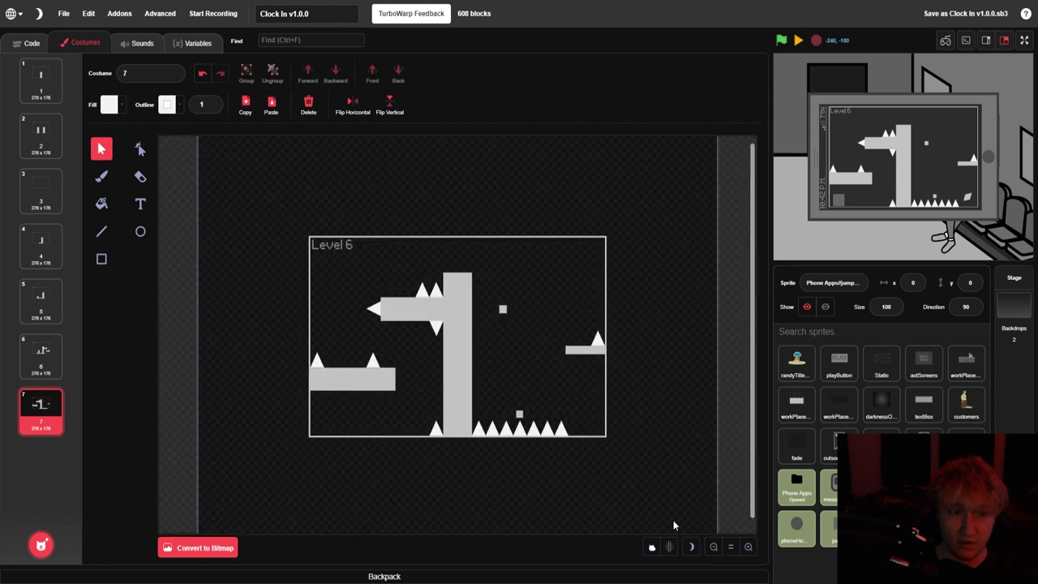
pyautogui.doubleClick(347, 244)
pyautogui.click(353, 248)
pyautogui.press('BackSpace')
pyautogui.write('7')
pyautogui.click(423, 251)
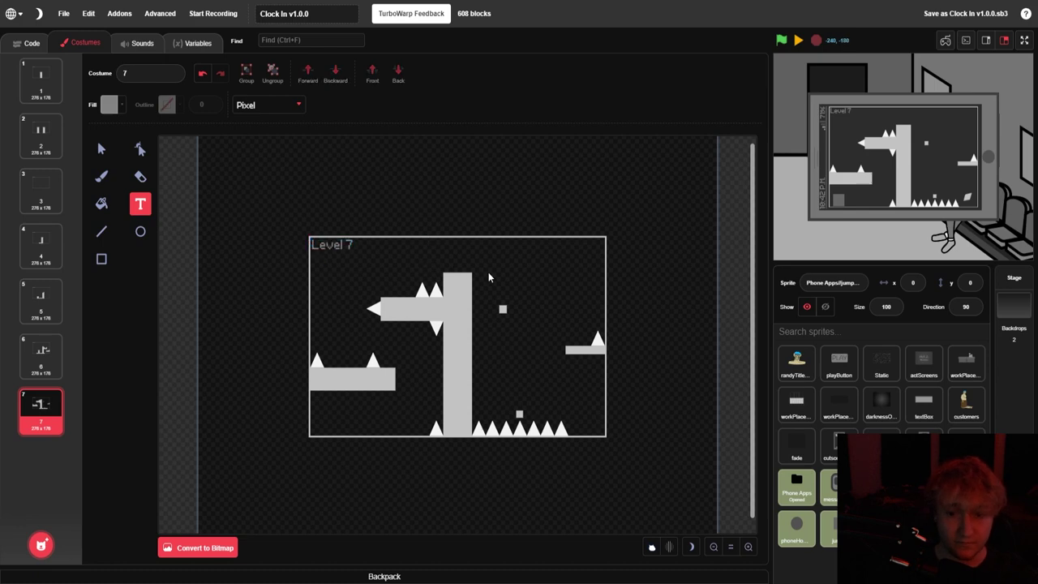
pyautogui.click(101, 147)
pyautogui.click(597, 341)
pyautogui.keyDown('shift'); pyautogui.click(436, 290); pyautogui.keyUp('shift')
pyautogui.keyDown('shift'); pyautogui.click(422, 291); pyautogui.keyUp('shift')
pyautogui.keyDown('shift'); pyautogui.click(437, 326); pyautogui.keyUp('shift')
pyautogui.keyDown('shift'); pyautogui.click(374, 308); pyautogui.keyUp('shift')
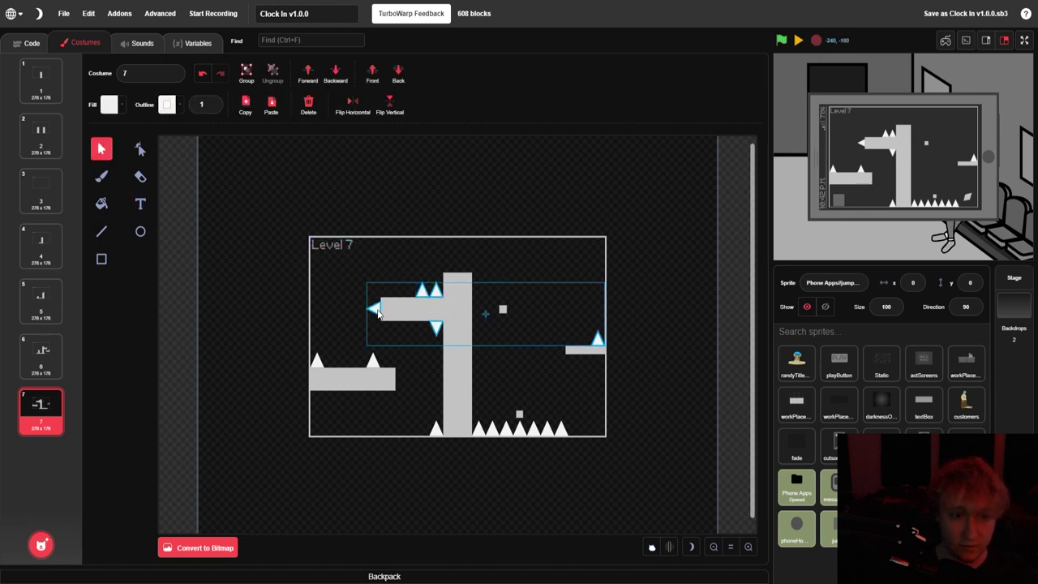
pyautogui.keyDown('shift'); pyautogui.click(317, 362); pyautogui.keyUp('shift')
pyautogui.keyDown('shift'); pyautogui.click(438, 430); pyautogui.keyUp('shift')
pyautogui.keyDown('shift'); pyautogui.click(478, 428); pyautogui.keyUp('shift')
pyautogui.click(203, 73)
pyautogui.click(203, 73)
# Retype the corner label's level number so it reads "Level 7"
pyautogui.doubleClick(349, 251)
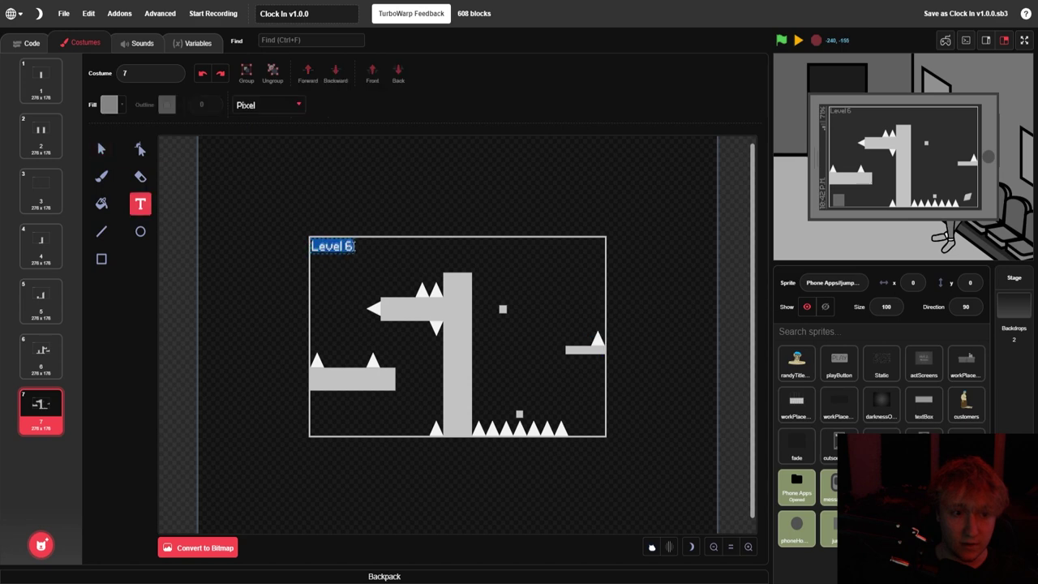
pyautogui.click(357, 255)
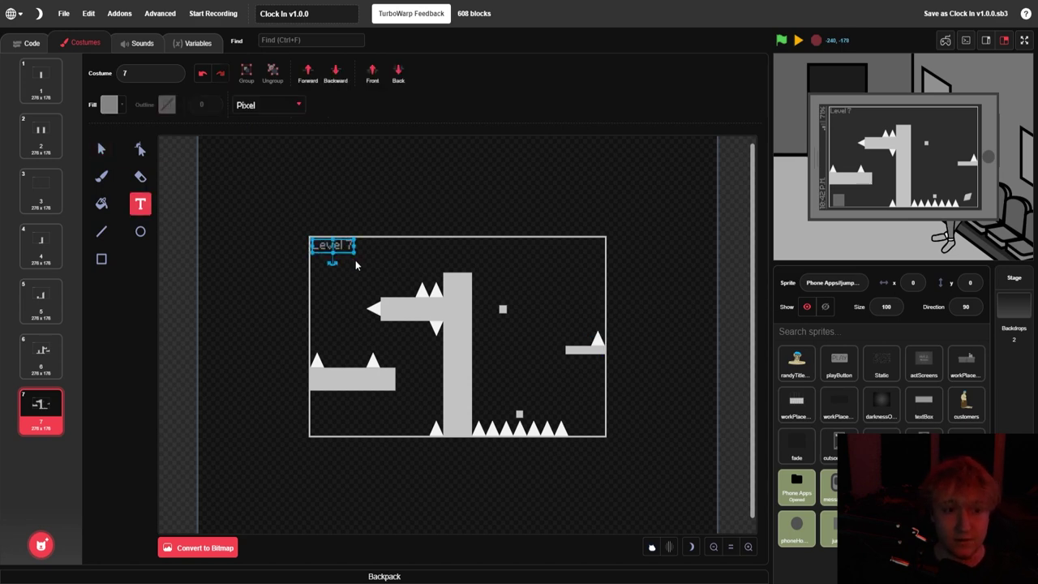
pyautogui.click(111, 154)
# Select every spike in the level 7 costume, including those on the ledges and floor, and copy them
pyautogui.moveTo(479, 431); pyautogui.dragTo(420, 427)
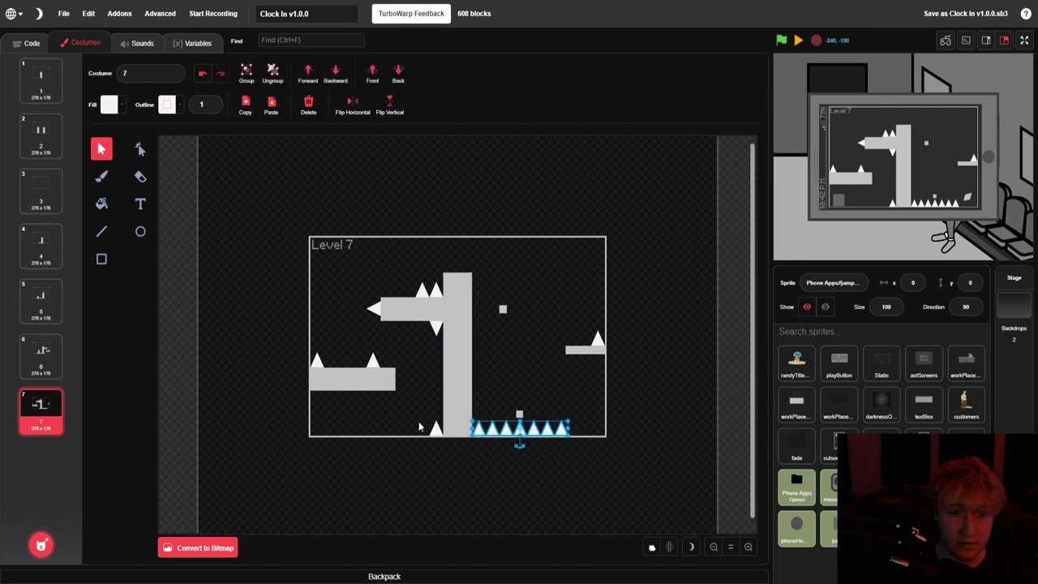
pyautogui.moveTo(329, 363); pyautogui.dragTo(338, 362)
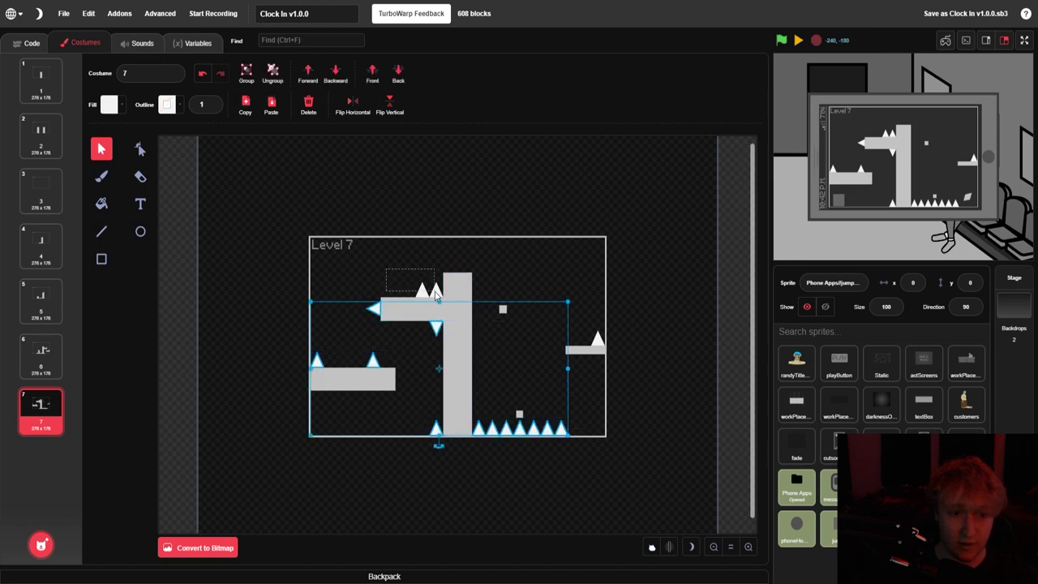
pyautogui.moveTo(596, 337); pyautogui.dragTo(597, 339)
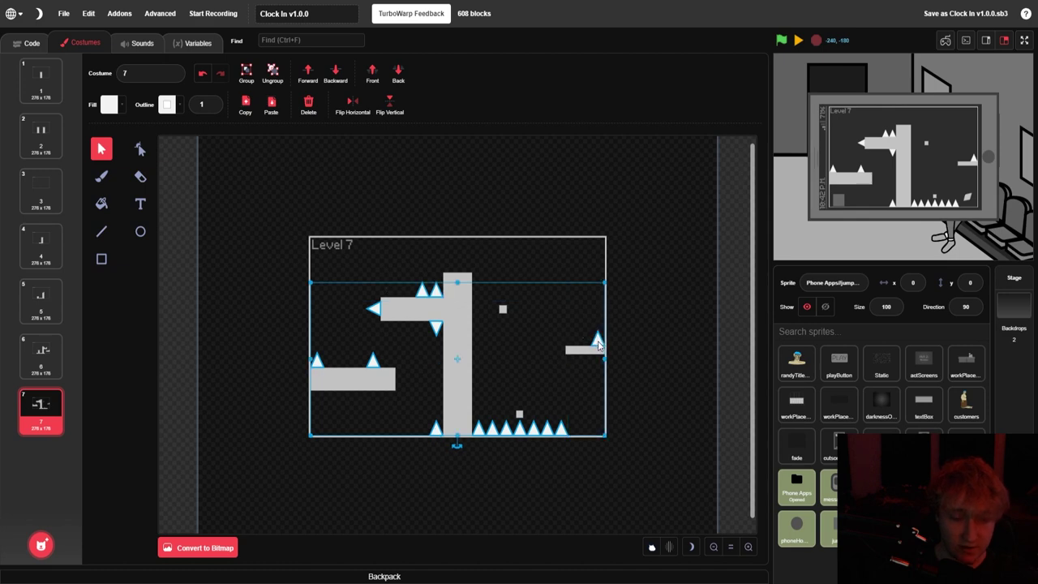
# Add a new costume to the separate spikes sprite, paste the level 7 spikes into it and name it 7
pyautogui.click(922, 528)
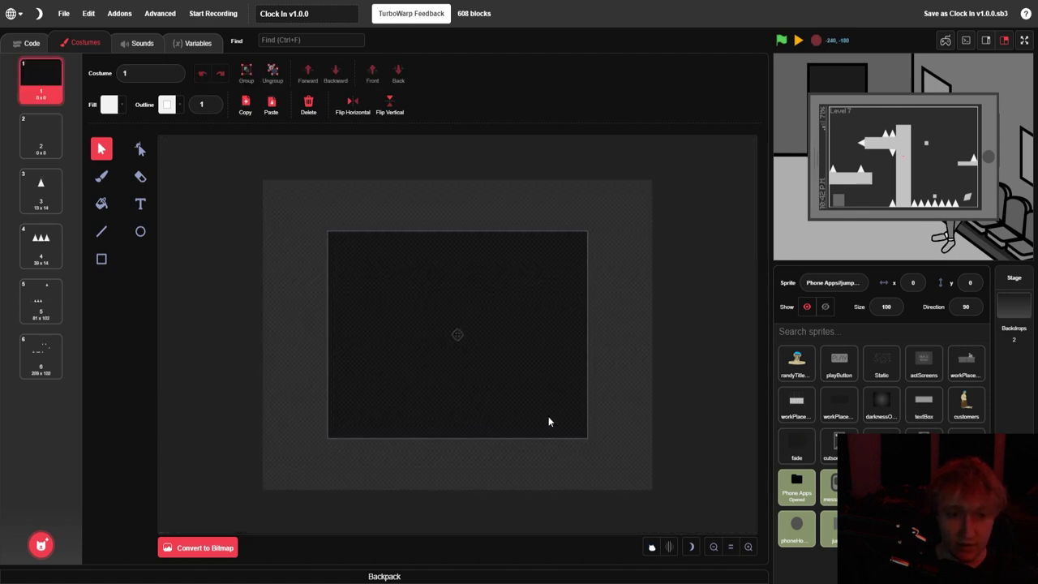
pyautogui.click(38, 373)
pyautogui.moveTo(41, 545)
pyautogui.click(41, 498)
pyautogui.hotkey('ctrl', 'v')
pyautogui.click(343, 327)
pyautogui.click(161, 75)
pyautogui.write('7')
pyautogui.press('Return')
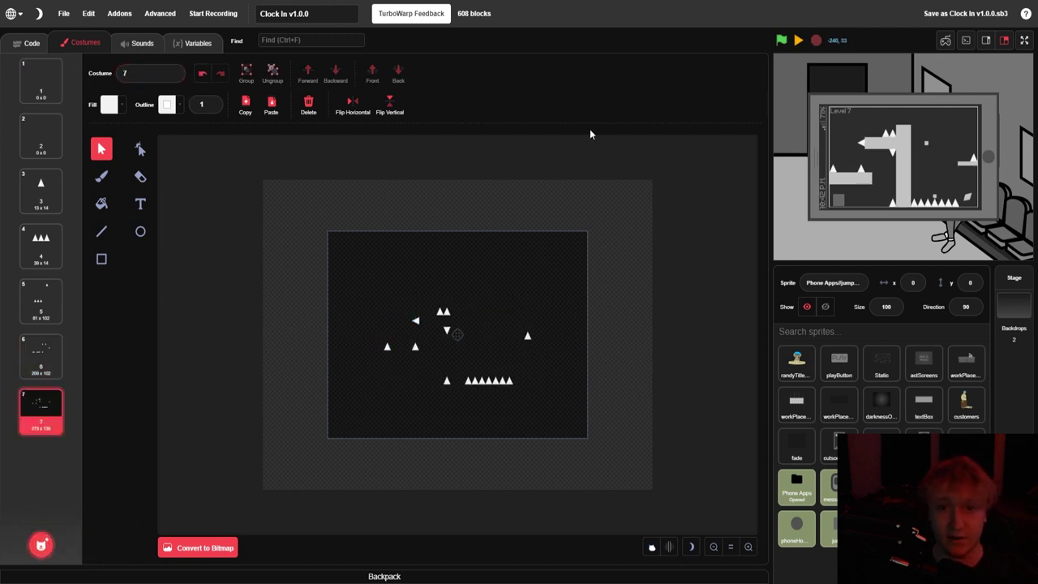
# Run the game full screen and playtest level 5, jumping over the block, floor spikes and tall pillar
pyautogui.click(1024, 40)
pyautogui.click(181, 12)
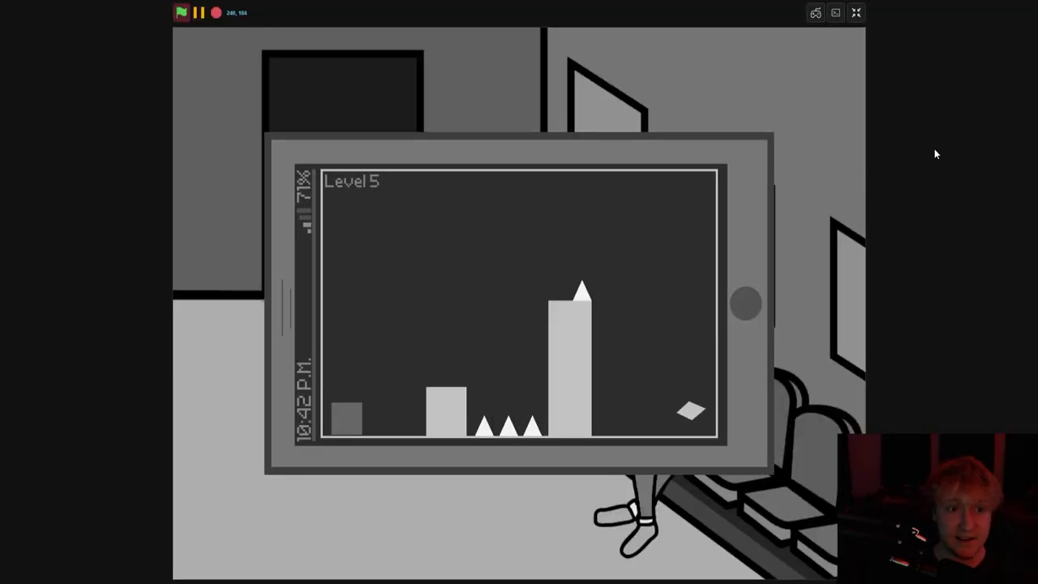
pyautogui.press('Right')
pyautogui.press('Up')
pyautogui.press('Up')
pyautogui.press('Up')
pyautogui.press('Up')
pyautogui.press('Up')
pyautogui.press('Up')
pyautogui.press('Up')
pyautogui.press('Right')
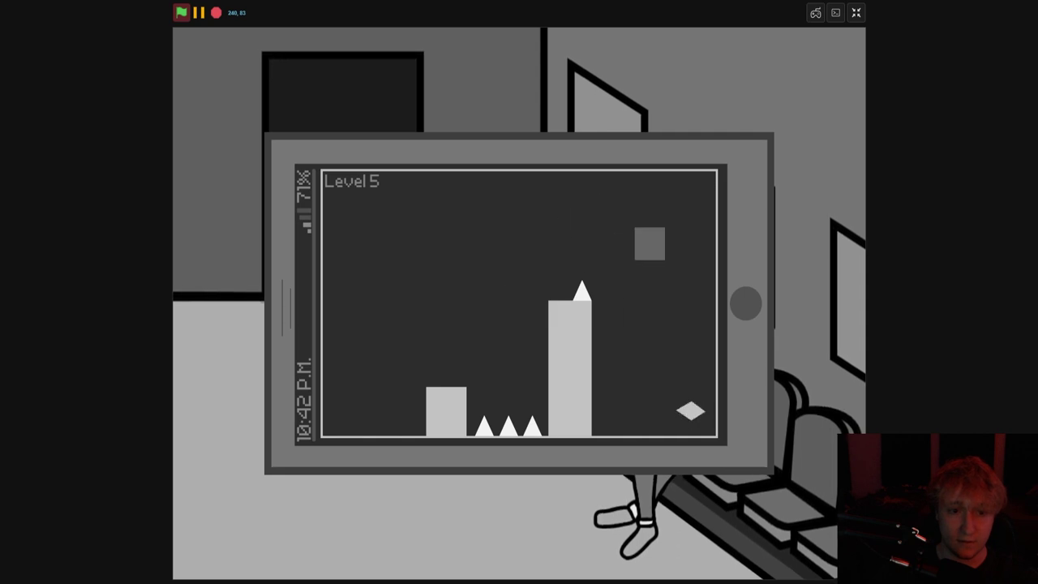
# Finish level 5 and playtest level 6, guiding the square past the pillars and ledges to the diamond
pyautogui.press('Right')
pyautogui.press('Up')
pyautogui.press('Right')
pyautogui.press('Up')
pyautogui.press('Left')
pyautogui.press('Right')
pyautogui.press('Left')
pyautogui.press('Right')
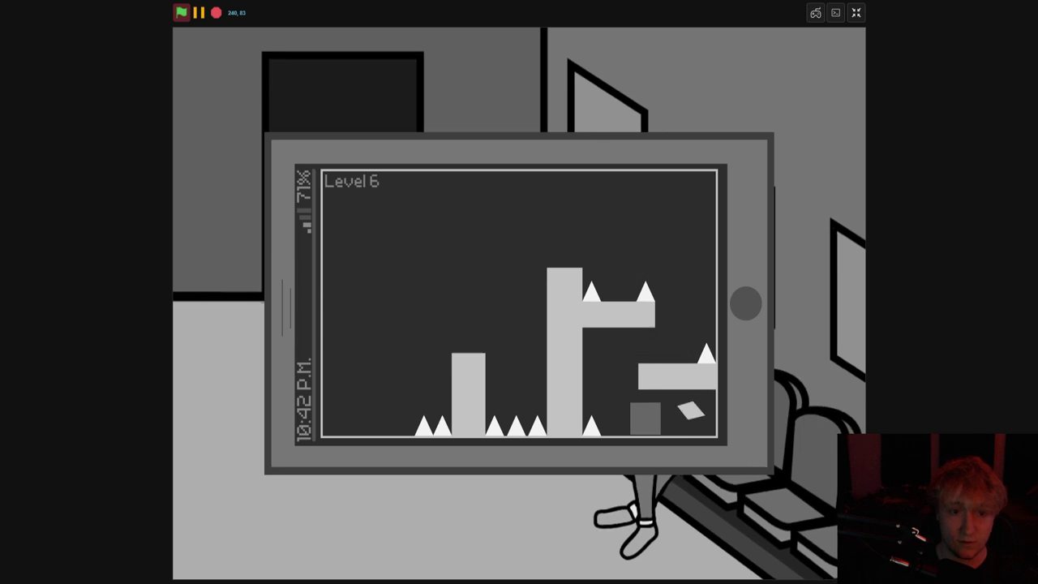
# Playtest level 7, climbing the spiked ledges over the central pillar and testing the small blocks and floor spikes beyond
pyautogui.press('Right')
pyautogui.press('Up')
pyautogui.press('Right')
pyautogui.press('Up')
pyautogui.press('Up')
pyautogui.press('Left')
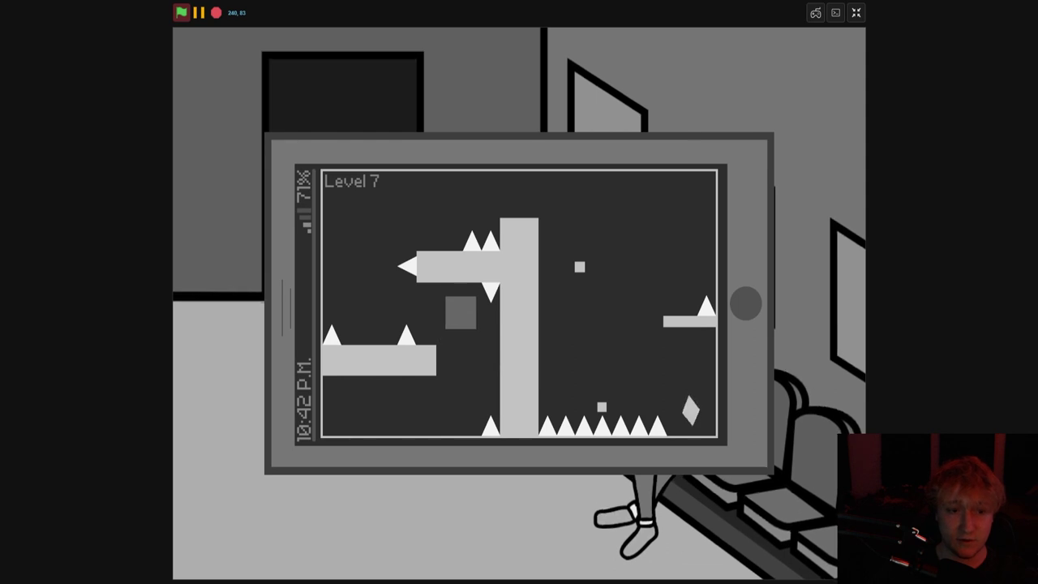
pyautogui.press('Right')
pyautogui.press('Up')
pyautogui.press('Left')
pyautogui.press('Right')
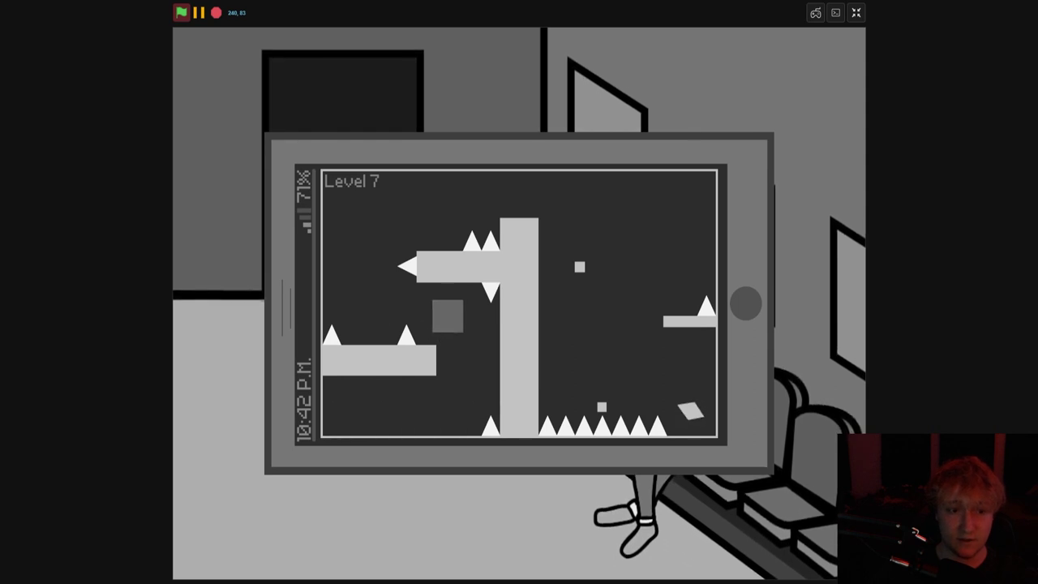
pyautogui.press('Right')
pyautogui.press('Up')
pyautogui.press('Left')
pyautogui.press('Right')
pyautogui.press('Up')
pyautogui.press('Up')
pyautogui.press('Left')
pyautogui.press('Right')
pyautogui.press('Left')
pyautogui.press('Right')
pyautogui.press('Up')
pyautogui.press('Left')
pyautogui.press('Right')
pyautogui.press('Up')
pyautogui.press('Left')
pyautogui.press('Right')
pyautogui.press('Up')
pyautogui.press('Right')
pyautogui.press('Left')
pyautogui.press('Up')
pyautogui.press('Right')
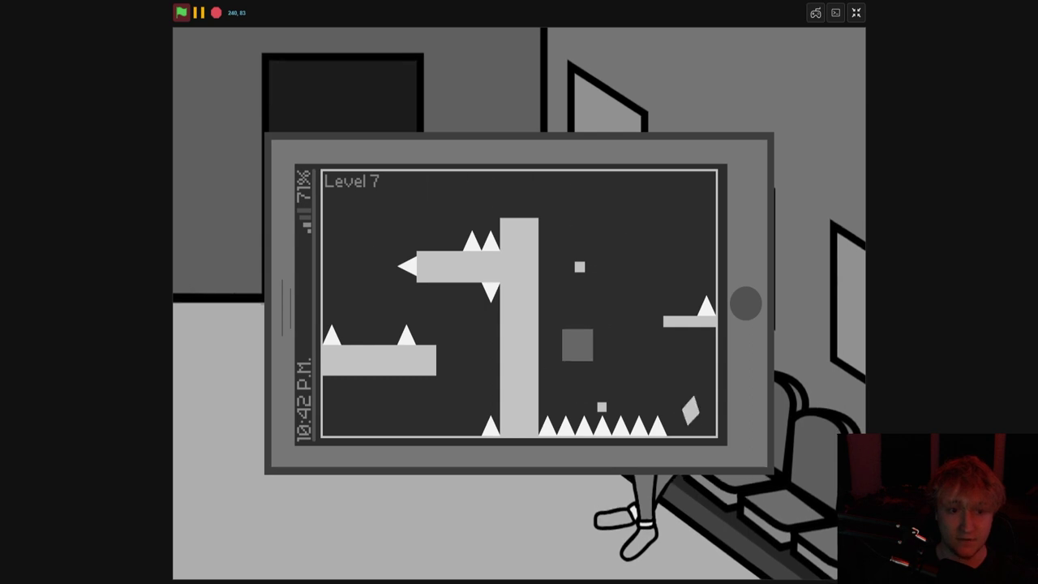
pyautogui.press('Up')
pyautogui.press('Left')
pyautogui.press('Right')
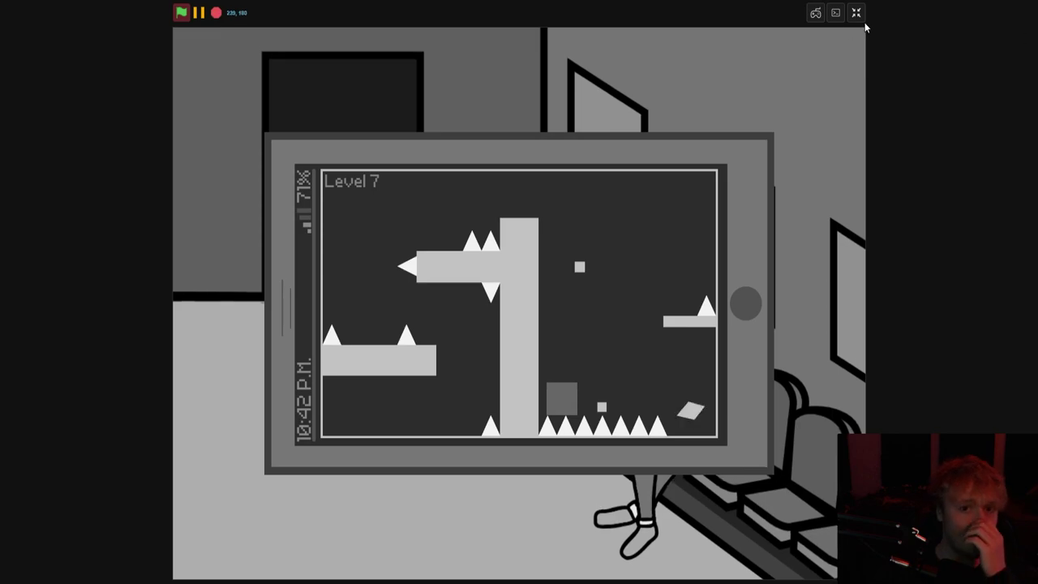
# Leave full screen and delete all the spikes from the platform sprite's level 7 costume
pyautogui.click(856, 13)
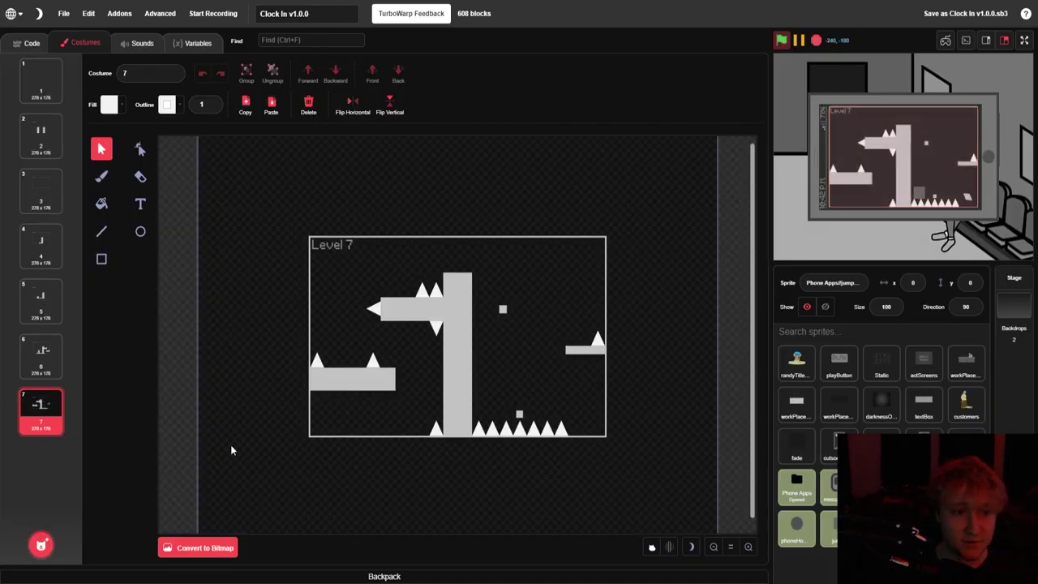
pyautogui.click(478, 429)
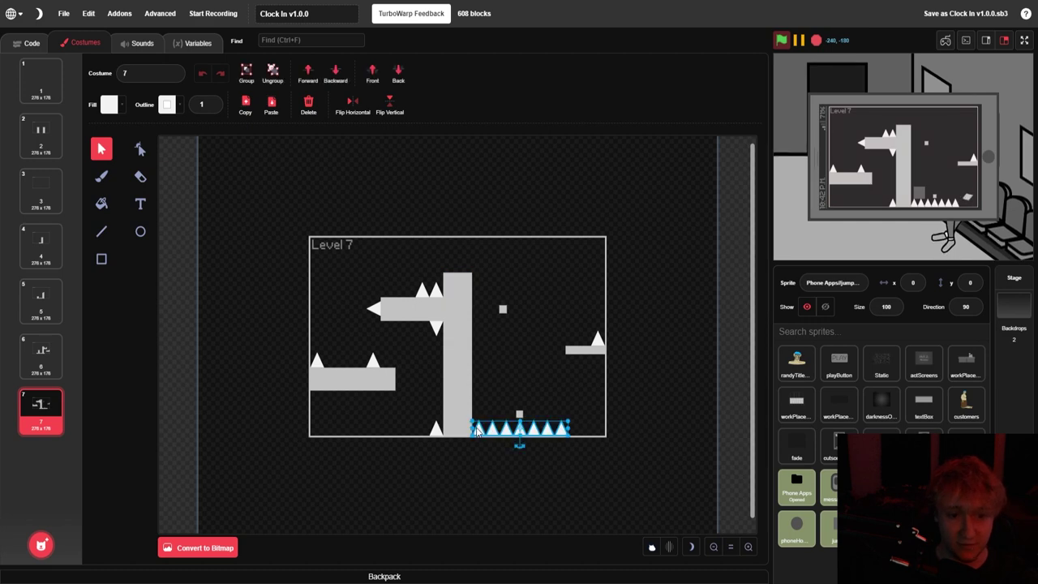
pyautogui.press('Delete')
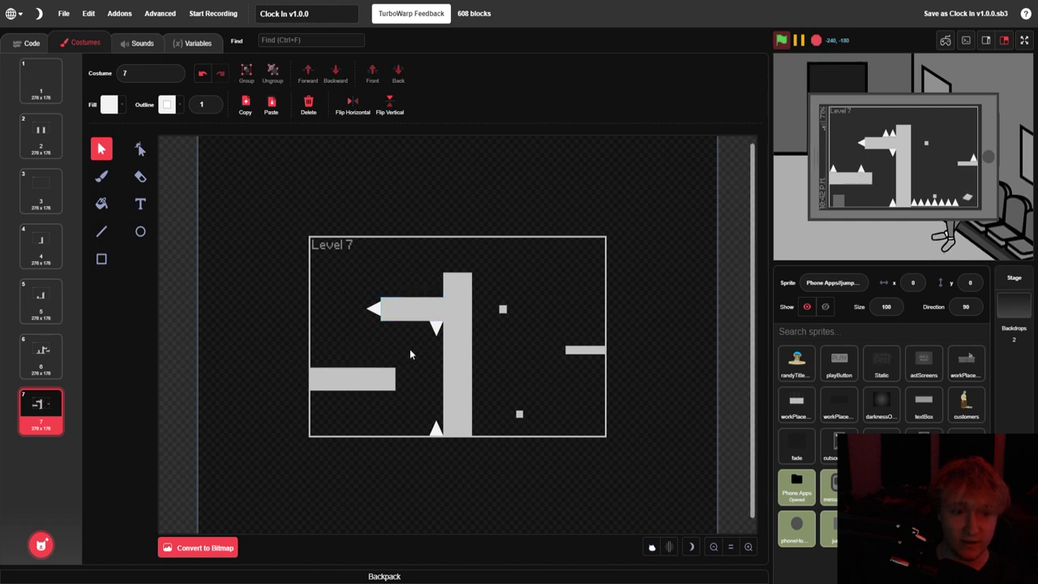
pyautogui.moveTo(436, 330); pyautogui.dragTo(438, 327)
pyautogui.press('Delete')
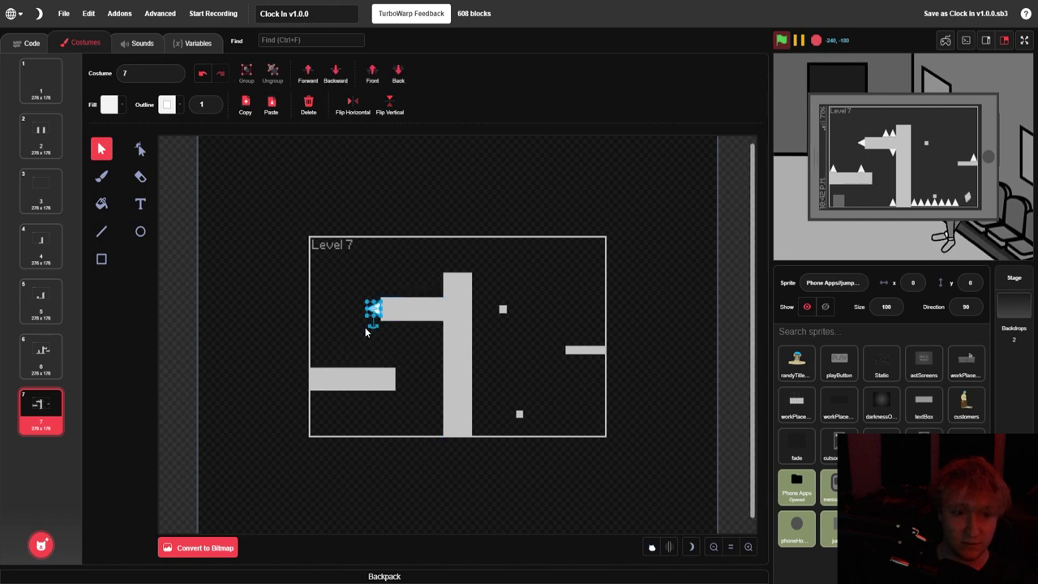
pyautogui.press('Delete')
# Delete all the spikes from the platform sprite's level 6 costume
pyautogui.click(40, 361)
pyautogui.click(384, 423)
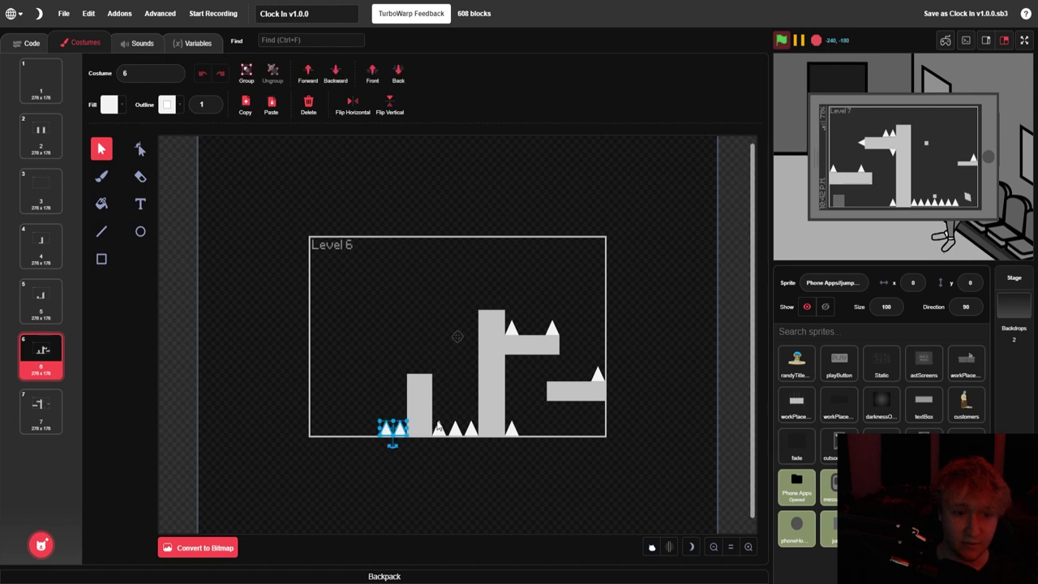
pyautogui.press('Delete')
pyautogui.click(511, 429)
pyautogui.press('Delete')
pyautogui.click(597, 376)
pyautogui.press('Delete')
pyautogui.press('Delete')
# Delete the three floor spikes and the pillar-top spike from the level 5 costume
pyautogui.click(38, 300)
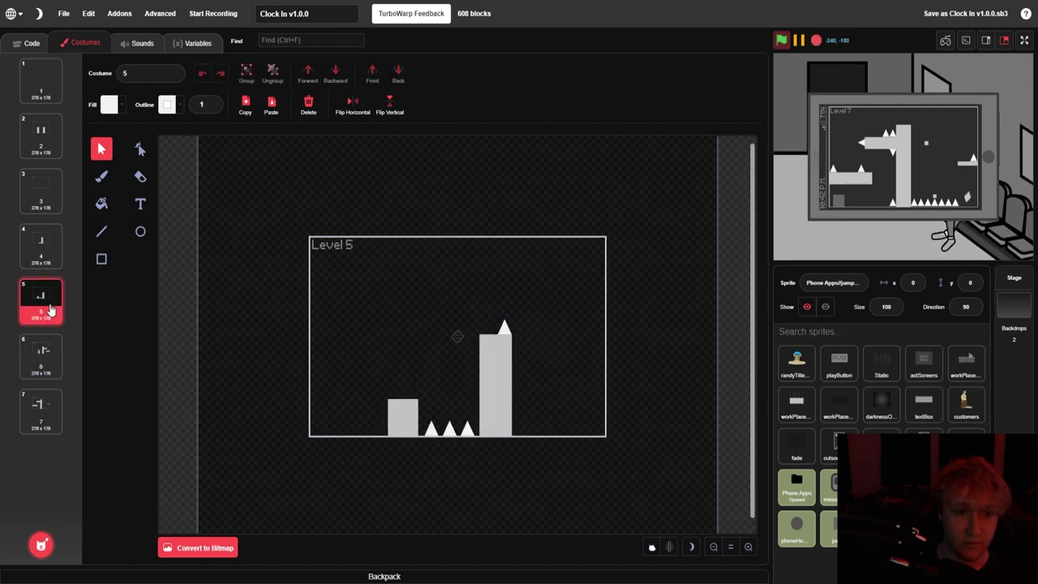
pyautogui.click(442, 427)
pyautogui.press('Delete')
pyautogui.click(506, 327)
pyautogui.press('Delete')
# Delete the spikes from the level 4 costume and check the level 3 costume for leftover spikes
pyautogui.click(45, 256)
pyautogui.press('Delete')
pyautogui.click(41, 190)
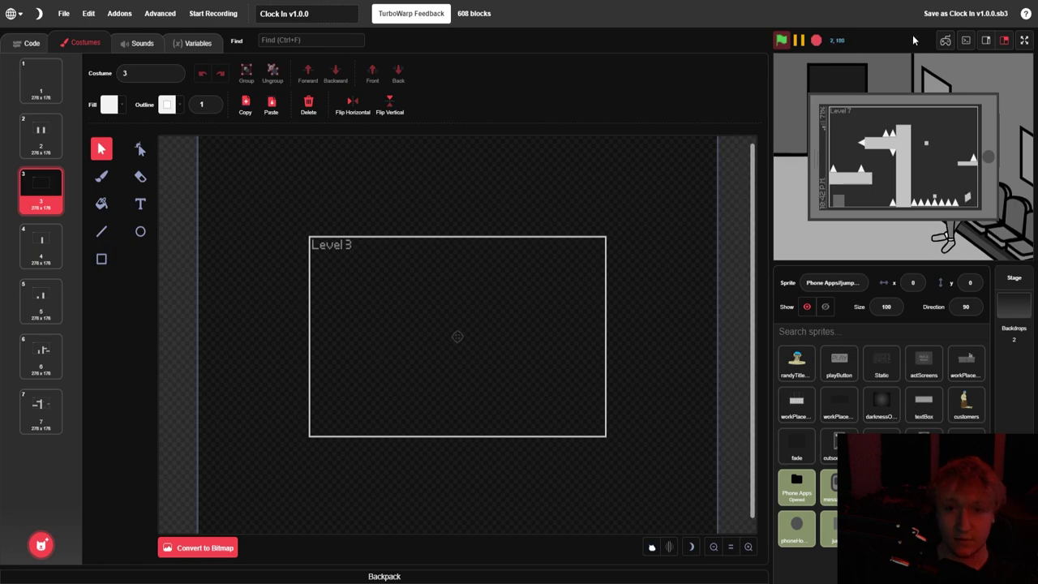
# View the running game full screen, exit level 7 to the phone's home screen and reopen the Jumpy app
pyautogui.click(1023, 40)
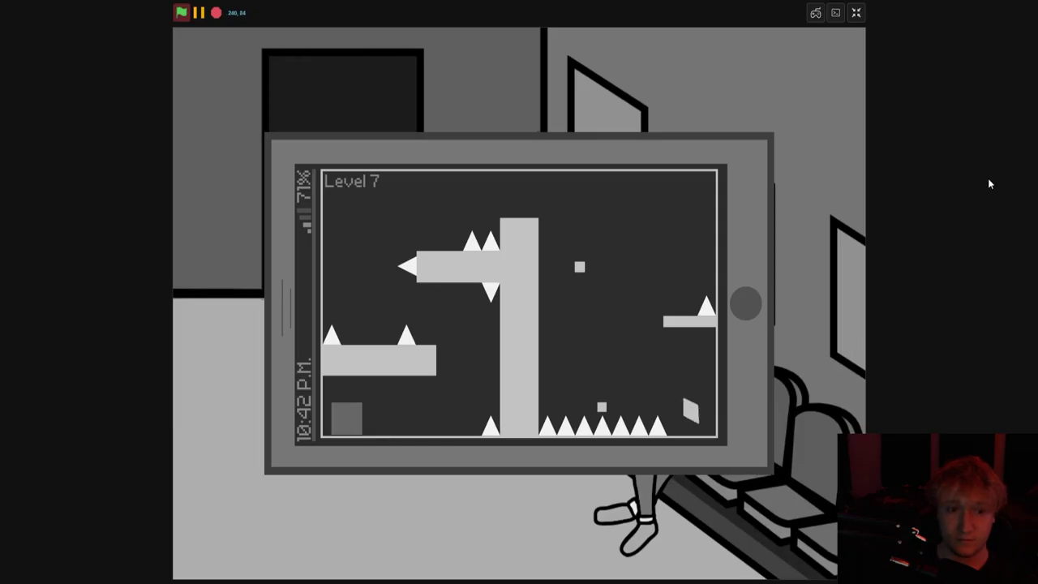
pyautogui.press('Right')
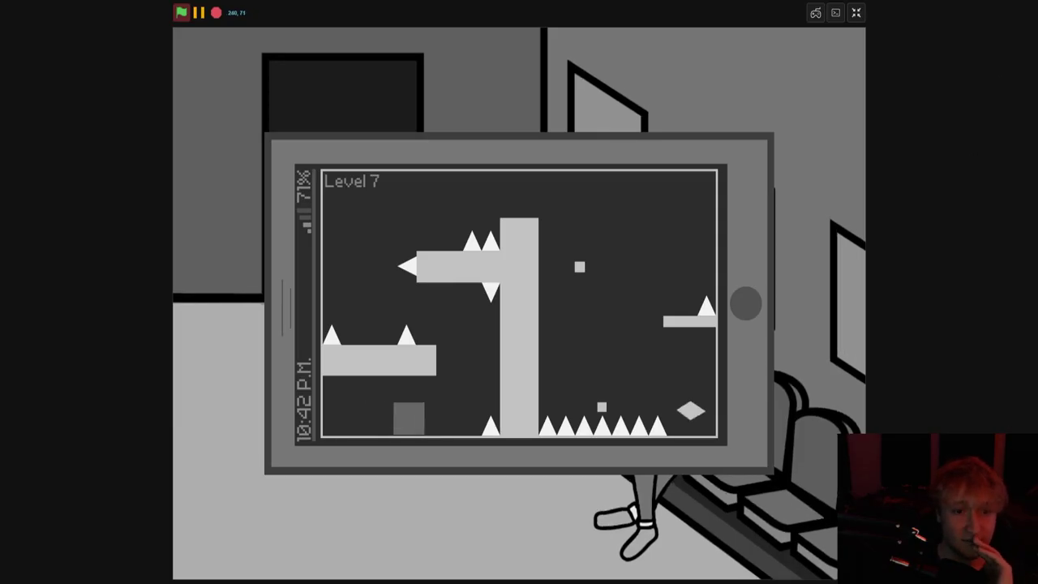
pyautogui.click(756, 303)
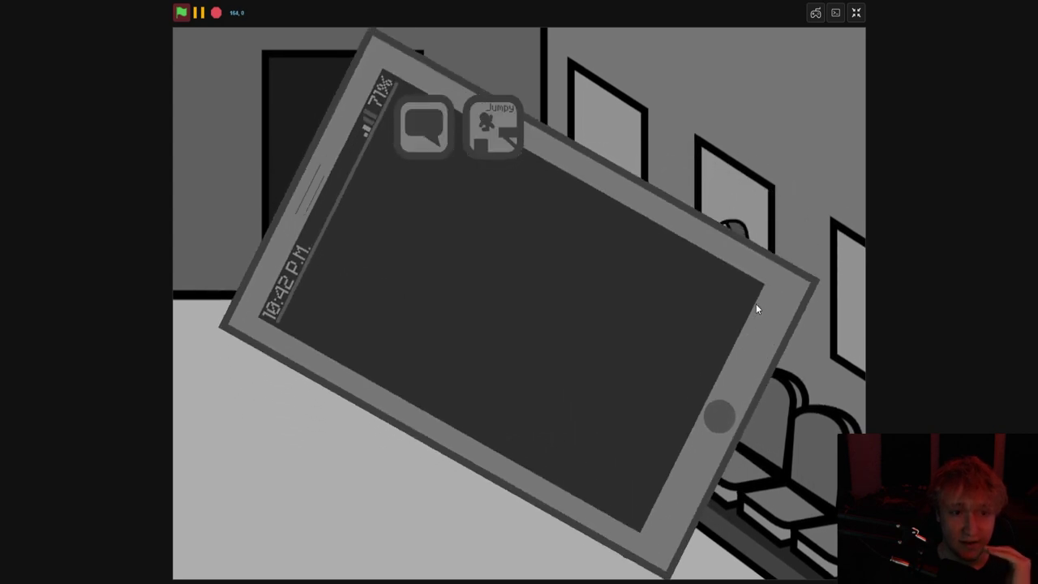
pyautogui.click(503, 135)
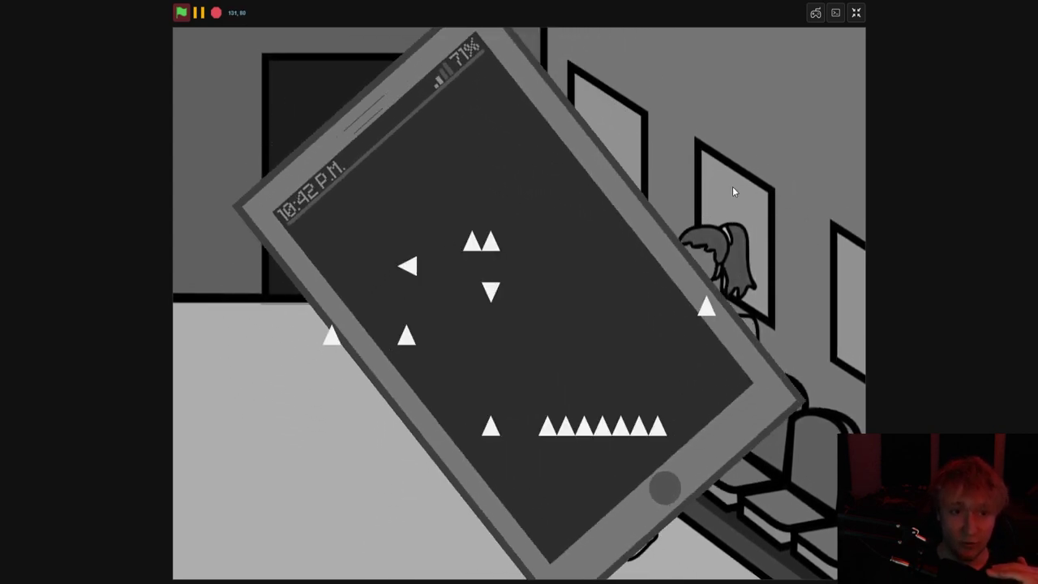
# Playtest Jumpy levels 1 and 2, jumping the block past the obstacles to each goal
pyautogui.press('Right')
pyautogui.press('Up')
pyautogui.press('Right')
pyautogui.press('Right')
pyautogui.press('Up')
pyautogui.press('Up')
pyautogui.press('Left')
pyautogui.press('Right')
pyautogui.press('Up')
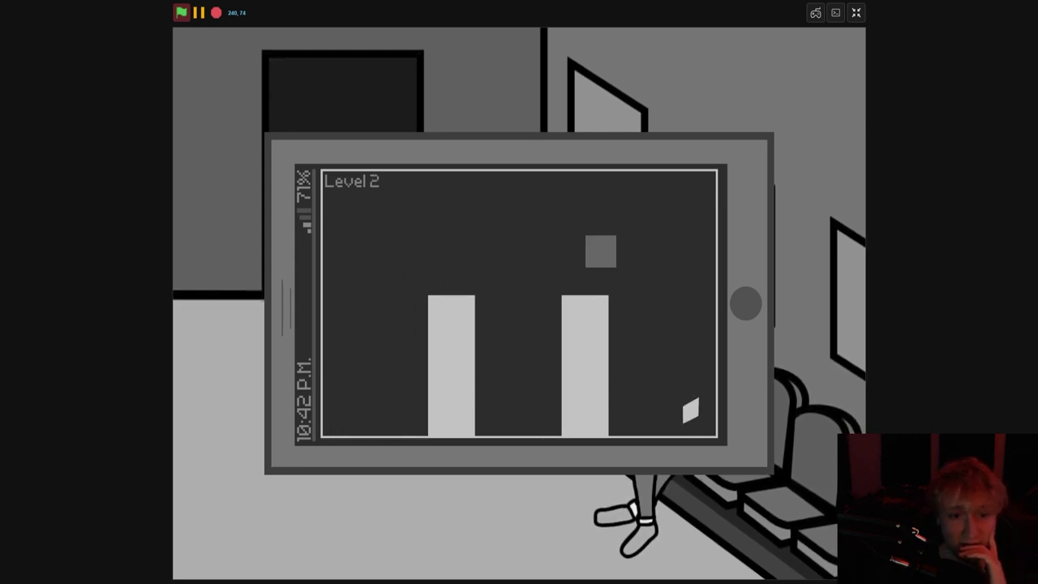
pyautogui.press('Right')
pyautogui.press('Up')
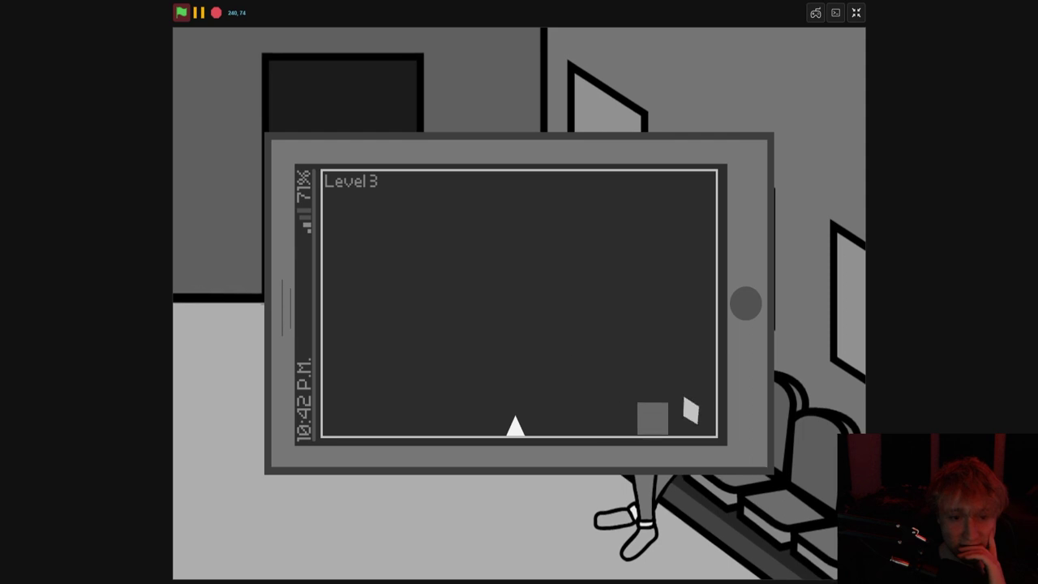
# Playtest levels 3 and 4, clearing the floor spikes and the single pillar to reach each goal
pyautogui.press('Right')
pyautogui.press('Up')
pyautogui.press('Up')
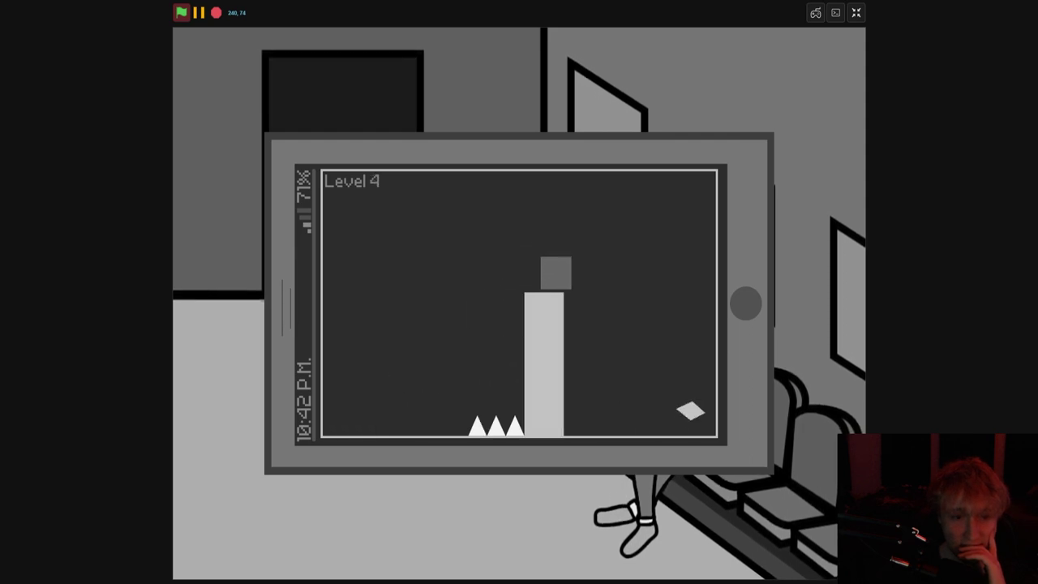
pyautogui.press('Right')
pyautogui.press('Right')
pyautogui.press('Up')
pyautogui.press('Up')
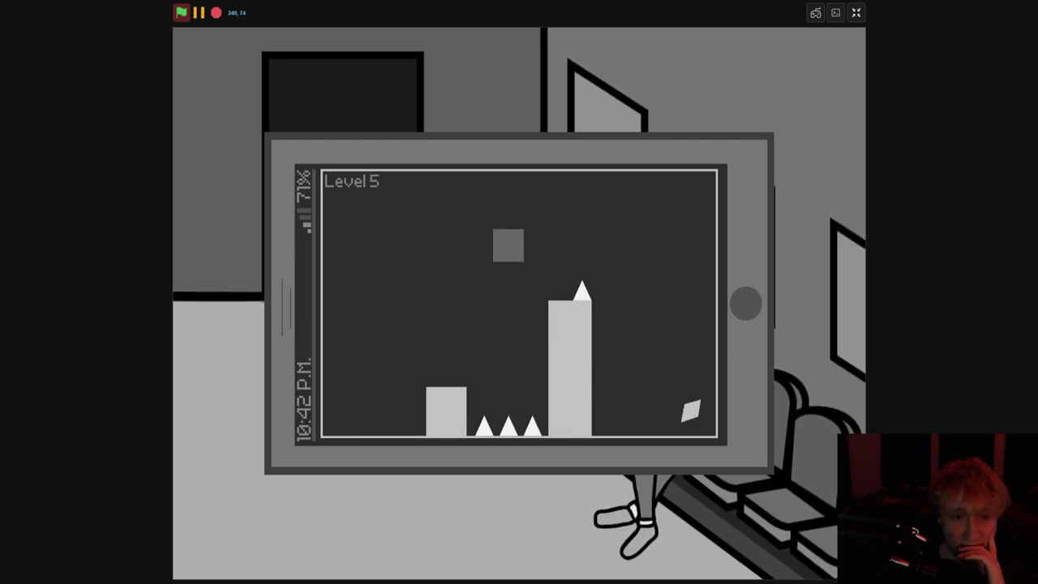
# Playtest level 5, jumping over the three floor spikes and the spiked pillar to the goal
pyautogui.press('Right')
pyautogui.press('Up')
pyautogui.press('Right')
pyautogui.press('Right')
pyautogui.press('Up')
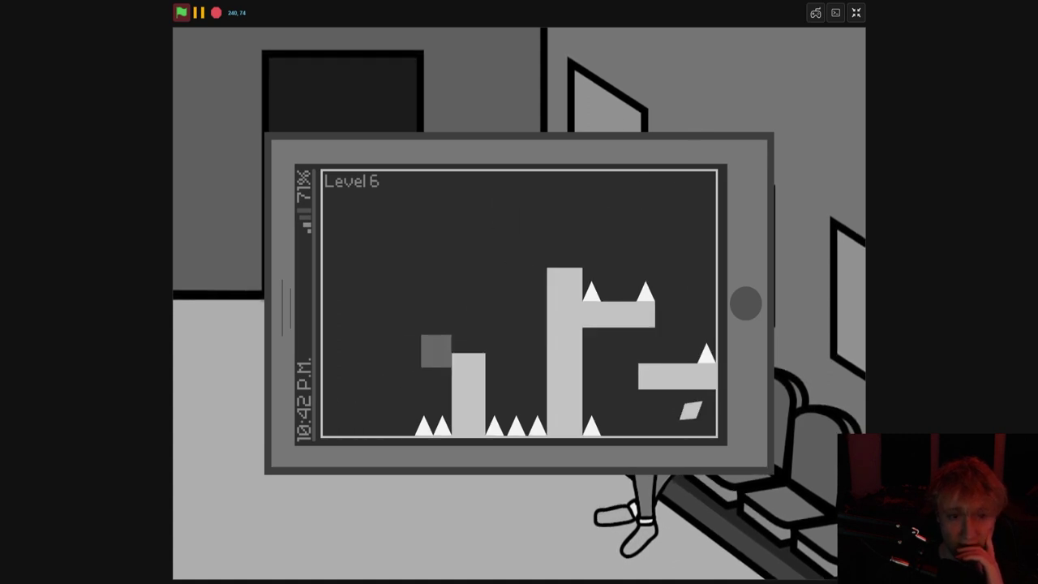
# Playtest level 6, trying to jump both pillars and pass the spiked ledges
pyautogui.press('Right')
pyautogui.press('Right')
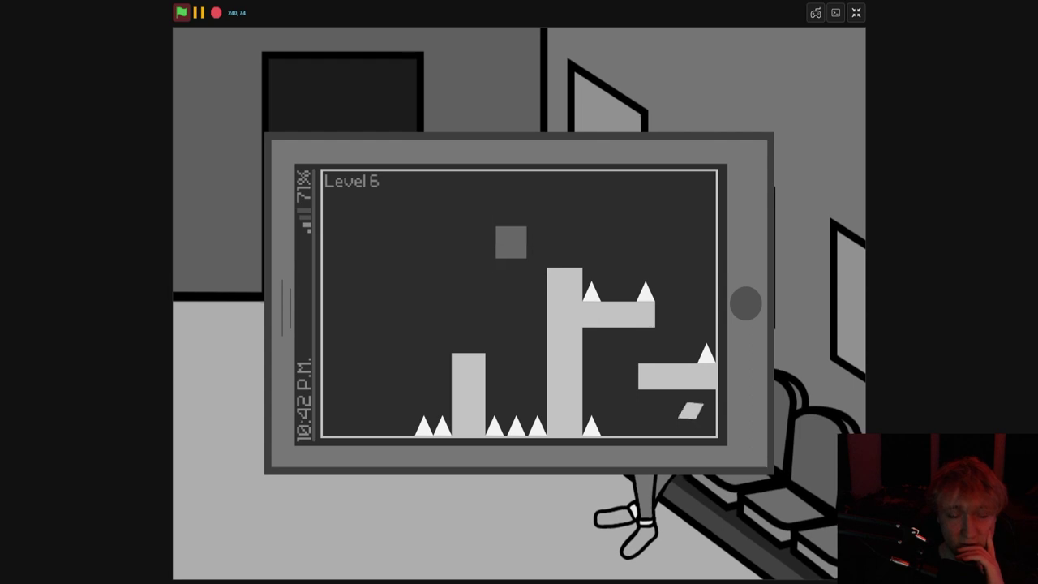
pyautogui.press('Right')
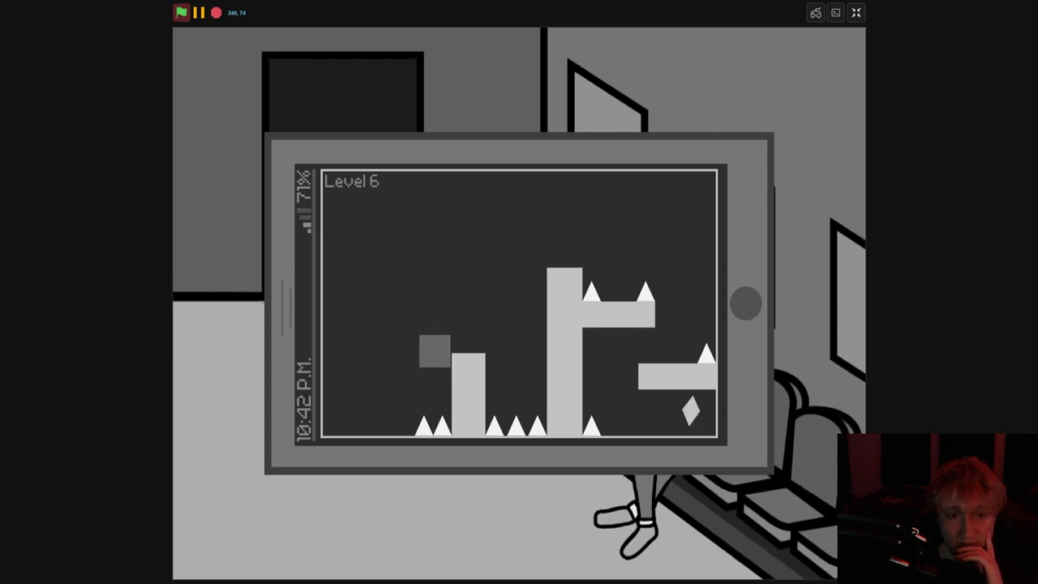
pyautogui.press('Up')
pyautogui.press('Right')
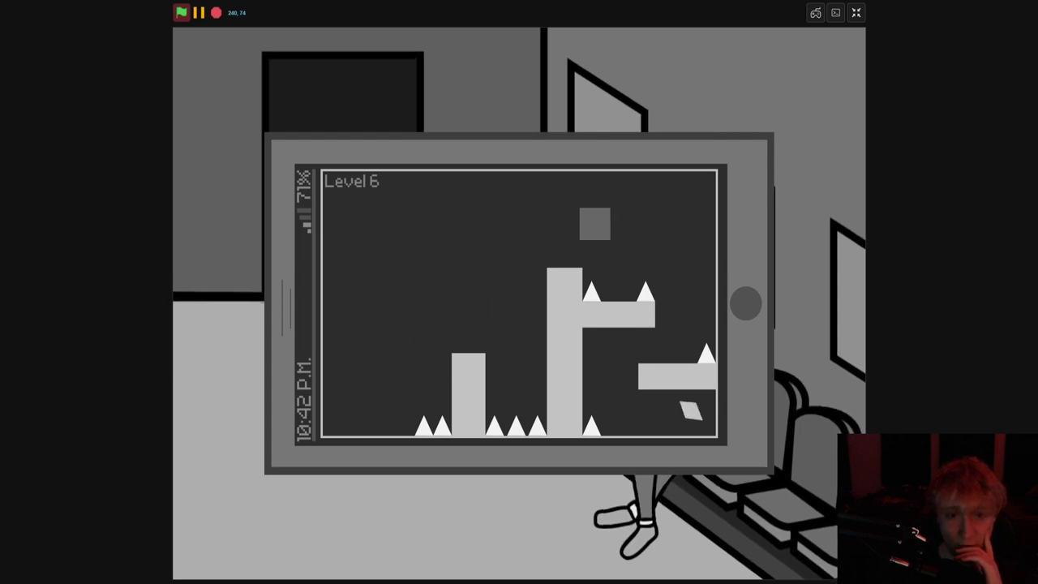
pyautogui.press('Up')
pyautogui.press('Right')
pyautogui.press('Right')
pyautogui.press('Left')
pyautogui.press('Right')
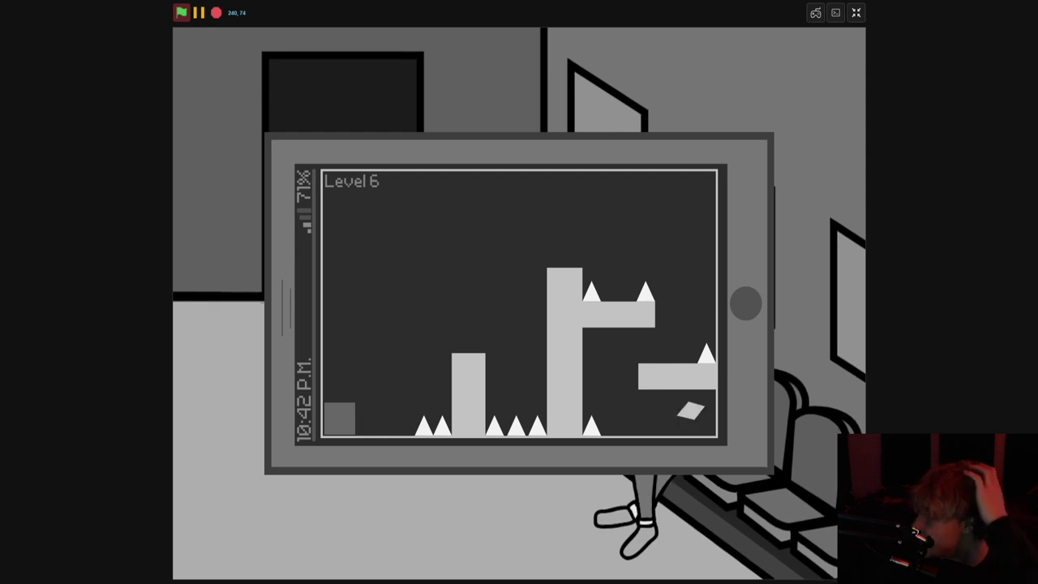
# Retry level 6 from the start, crossing both pillars and dropping between the ledges to the goal
pyautogui.press('Right')
pyautogui.press('Up')
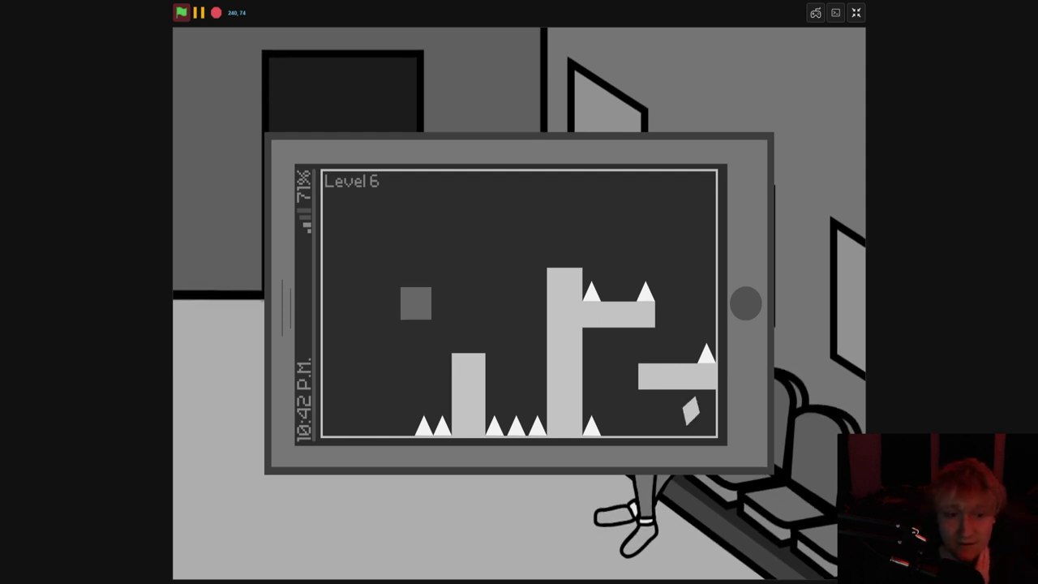
pyautogui.press('Right')
pyautogui.press('Up')
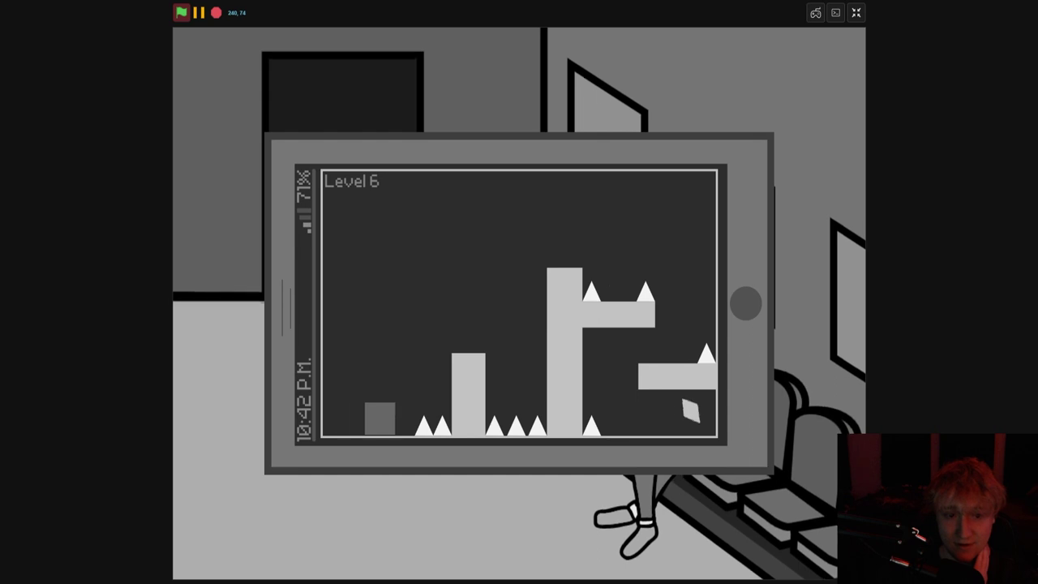
pyautogui.press('Right')
pyautogui.press('Up')
pyautogui.press('Up')
pyautogui.press('Right')
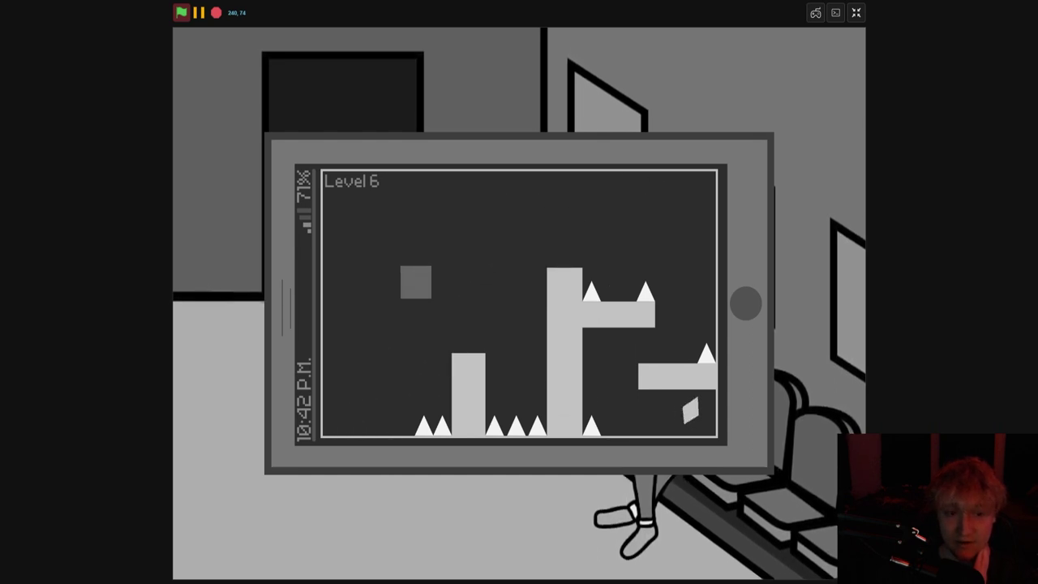
pyautogui.press('Right')
pyautogui.press('Up')
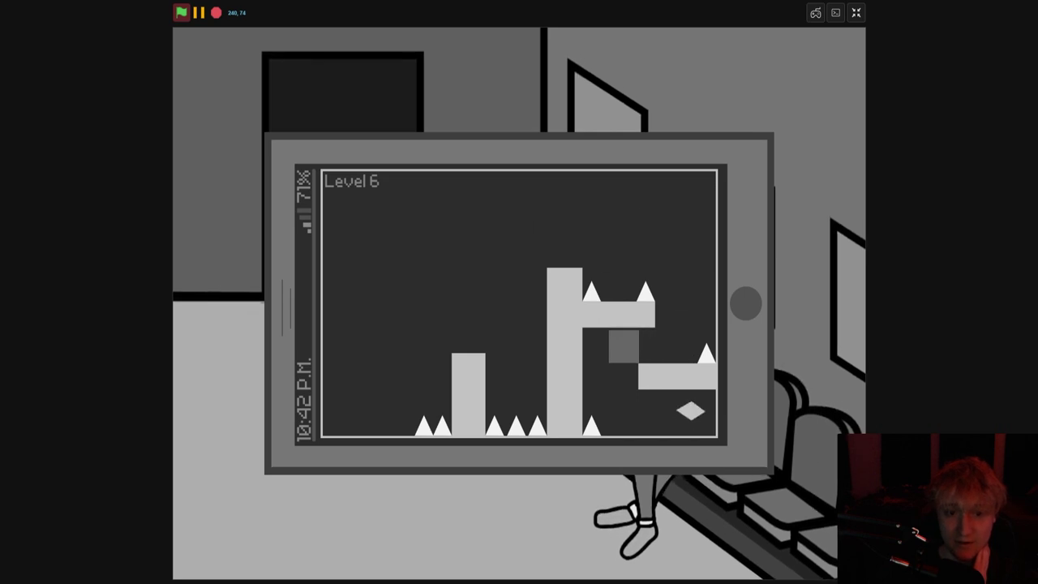
pyautogui.press('Right')
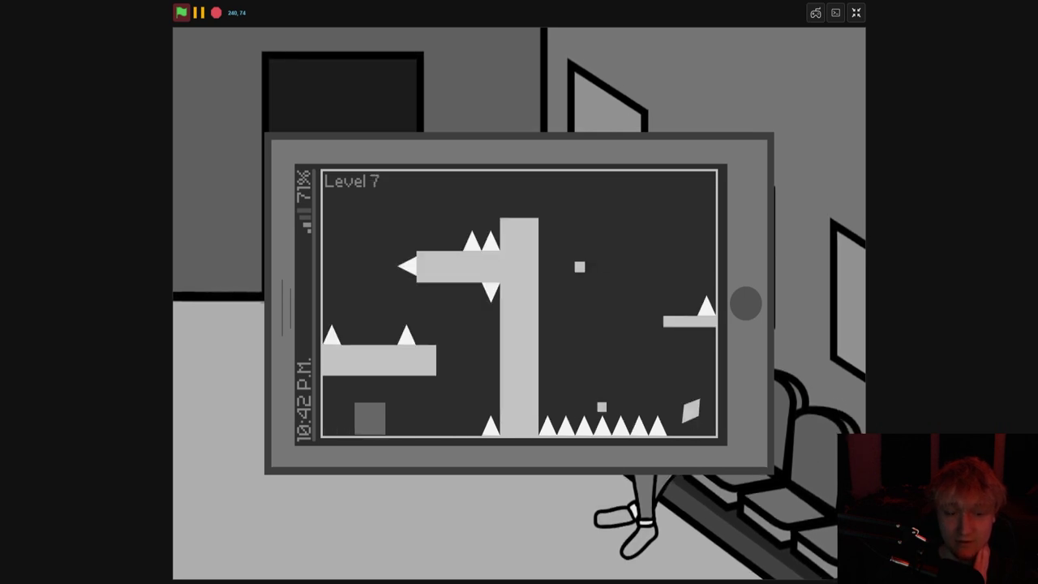
# Playtest level 7, repeatedly trying to jump onto the lower platform beside its spike and climb to the upper ledge
pyautogui.press('Left')
pyautogui.press('Right')
pyautogui.press('Up')
pyautogui.press('Left')
pyautogui.press('Right')
pyautogui.press('Right')
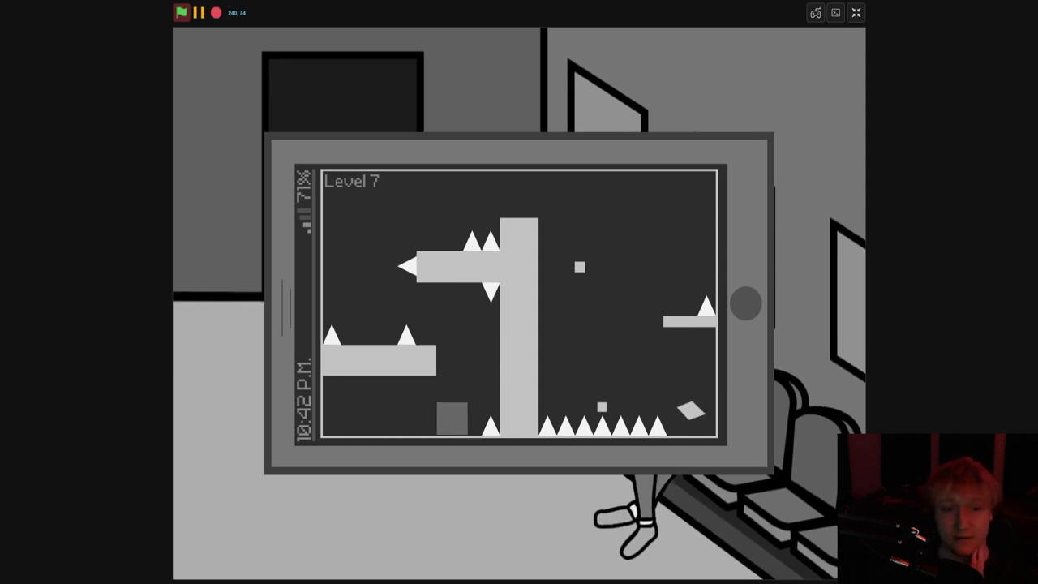
pyautogui.press('Up')
pyautogui.press('Left')
pyautogui.press('Right')
pyautogui.press('Up')
pyautogui.press('Right')
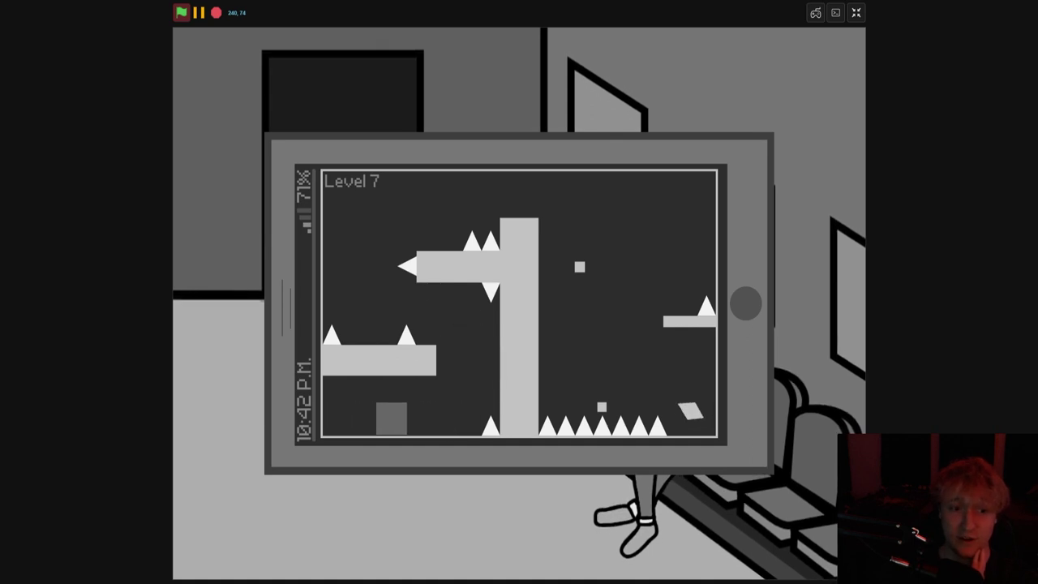
pyautogui.press('Left')
pyautogui.press('Right')
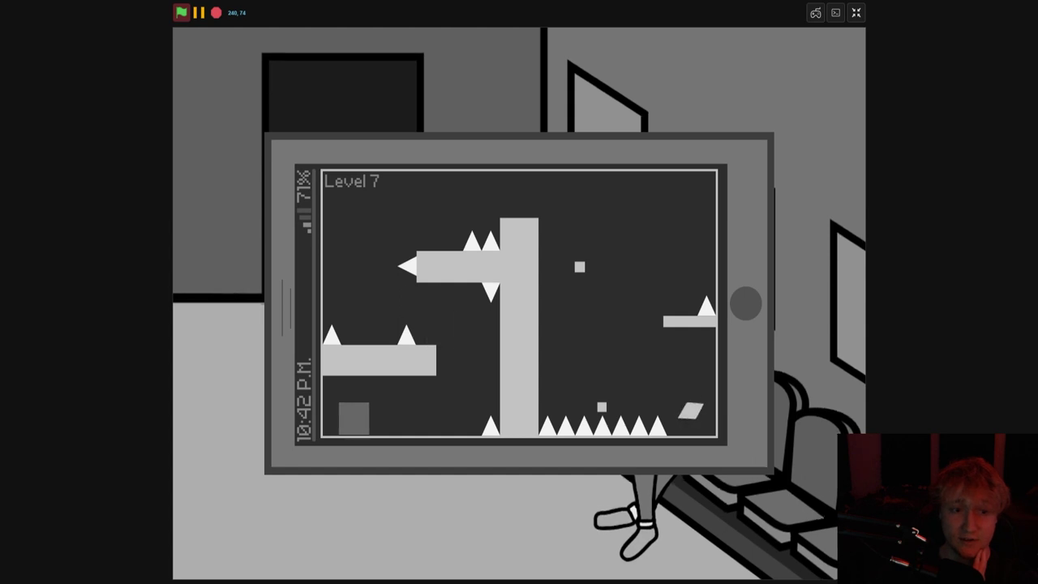
pyautogui.press('Up')
pyautogui.press('Left')
pyautogui.press('Right')
pyautogui.press('Left')
pyautogui.press('Right')
pyautogui.press('Up')
pyautogui.press('Left')
pyautogui.press('Right')
pyautogui.press('Left')
pyautogui.press('Right')
pyautogui.press('Up')
pyautogui.press('Left')
pyautogui.press('Right')
pyautogui.press('Left')
pyautogui.press('Right')
pyautogui.press('Up')
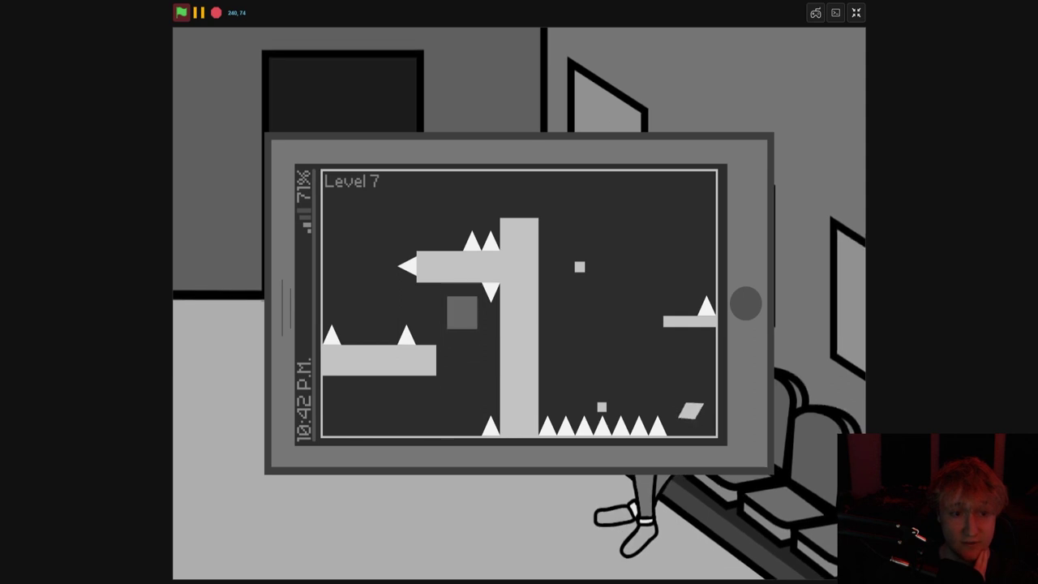
pyautogui.press('Left')
pyautogui.press('Right')
pyautogui.press('Up')
pyautogui.press('Left')
pyautogui.press('Right')
pyautogui.press('Up')
pyautogui.press('Left')
pyautogui.press('Right')
pyautogui.press('Right')
pyautogui.press('Up')
pyautogui.press('Left')
pyautogui.press('Right')
pyautogui.press('Up')
pyautogui.press('Left')
pyautogui.press('Right')
pyautogui.press('Up')
pyautogui.press('Left')
pyautogui.press('Left')
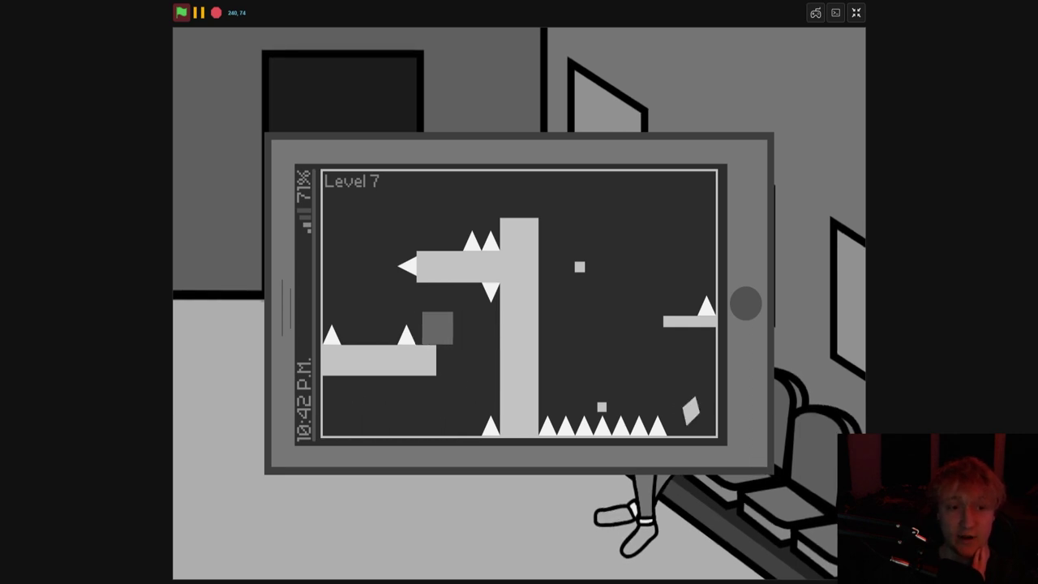
pyautogui.press('Right')
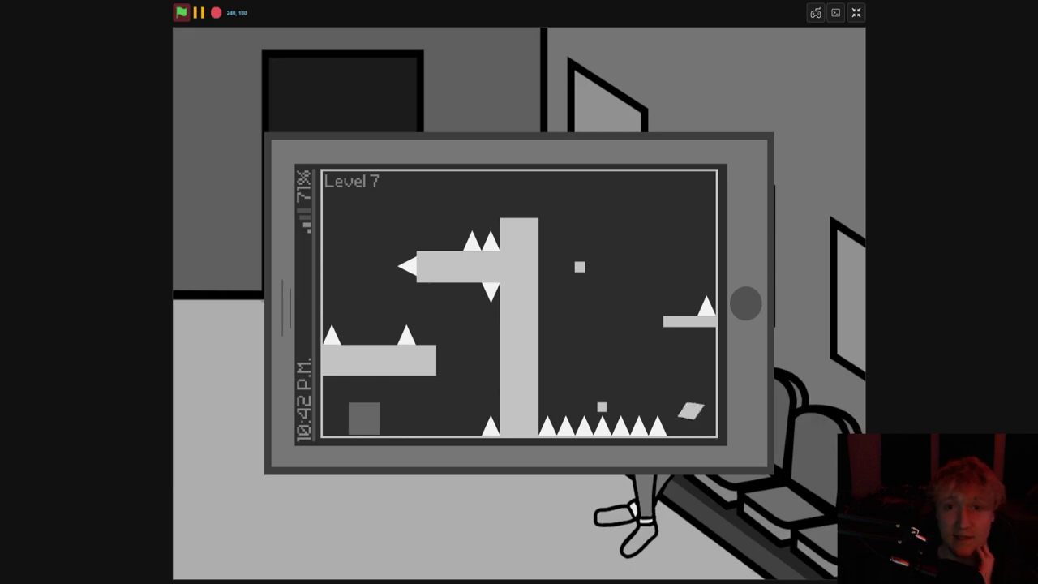
# Leave full screen, delete the spike near the lower platform's right end from spike costume 7, and save the project
pyautogui.click(855, 12)
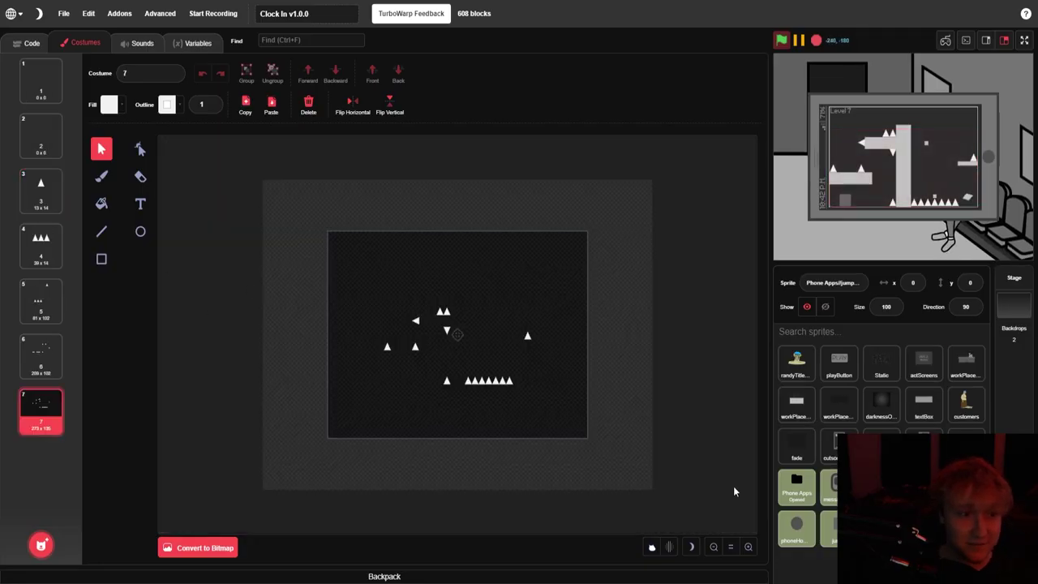
pyautogui.click(415, 351)
pyautogui.press('Delete')
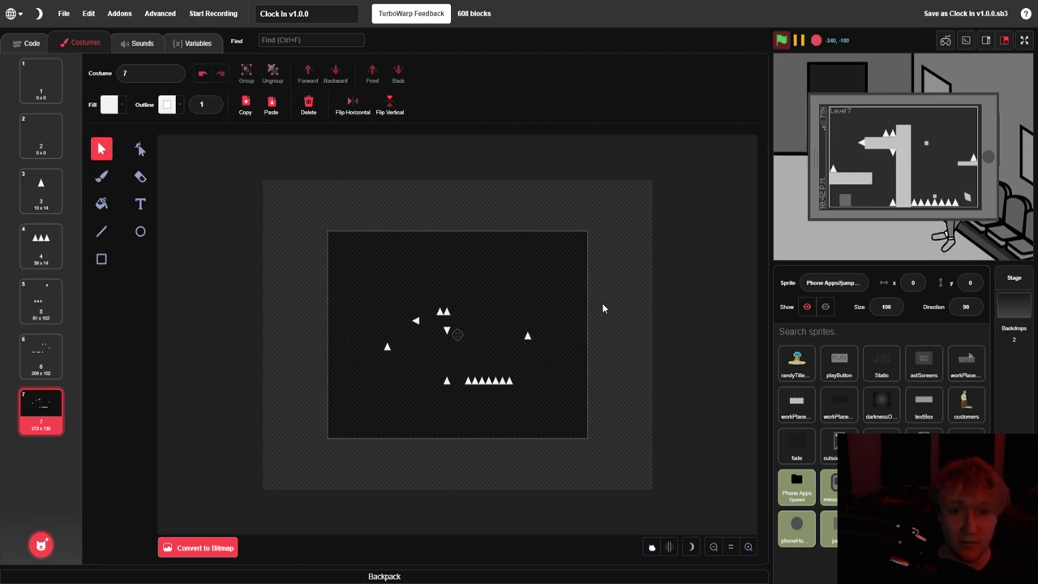
pyautogui.hotkey('ctrl', 's')
# View the game full screen and play level 7 over the central pillar to the upper small block
pyautogui.click(1024, 40)
pyautogui.press('Right')
pyautogui.press('Up')
pyautogui.press('Left')
pyautogui.press('Up')
pyautogui.press('Up')
pyautogui.press('Right')
pyautogui.press('Left')
pyautogui.press('Up')
pyautogui.press('Right')
pyautogui.press('Left')
pyautogui.press('Up')
pyautogui.press('Up')
pyautogui.press('Right')
pyautogui.press('Up')
pyautogui.press('Right')
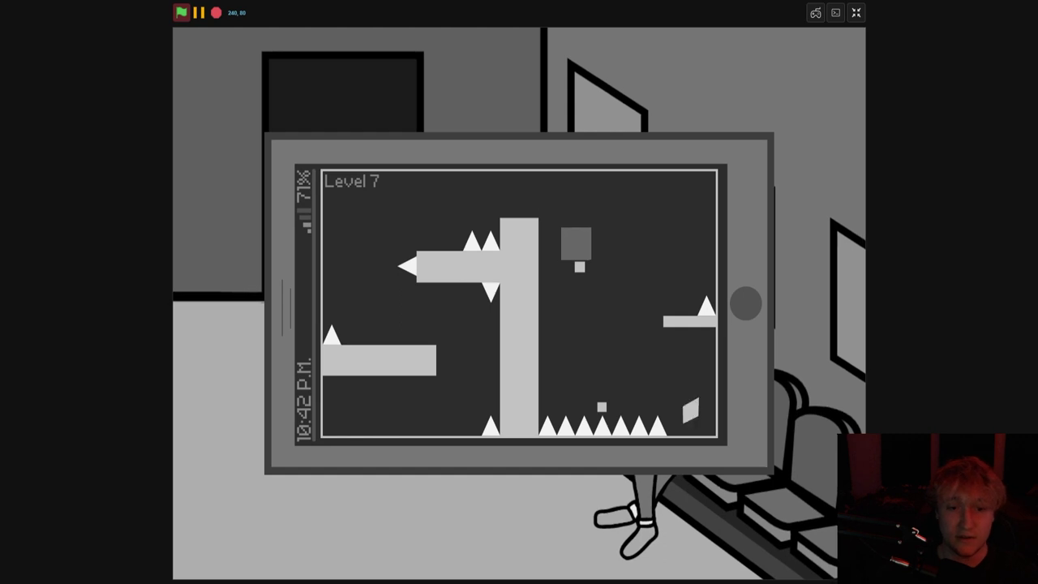
# Retry level 7, climbing over the central pillar and dropping onto the upper small block
pyautogui.press('Right')
pyautogui.press('Up')
pyautogui.press('Left')
pyautogui.press('Up')
pyautogui.press('Right')
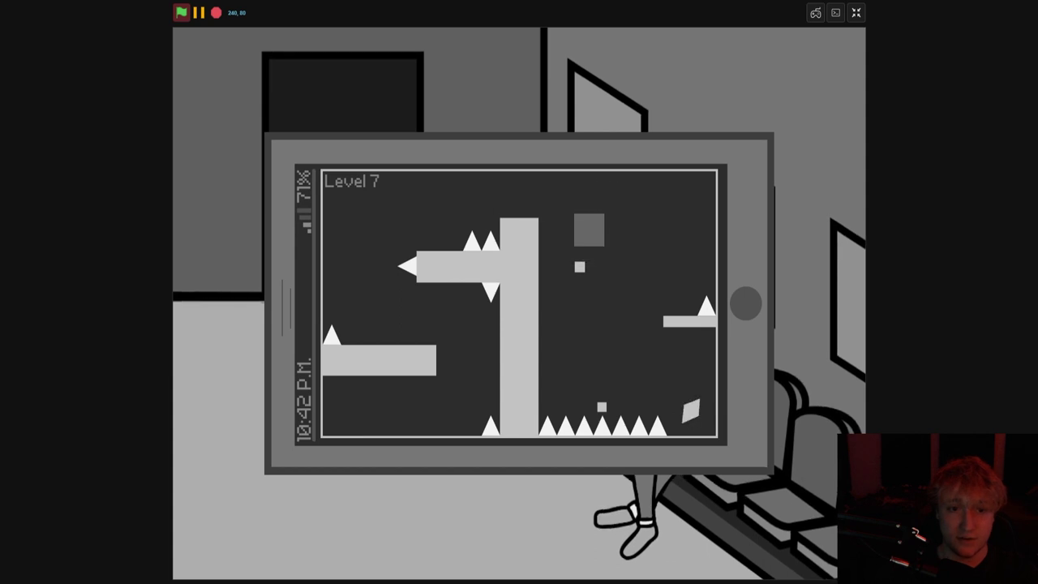
pyautogui.press('Up')
pyautogui.press('Right')
pyautogui.press('Up')
pyautogui.press('Left')
pyautogui.press('Right')
pyautogui.press('Up')
pyautogui.press('Right')
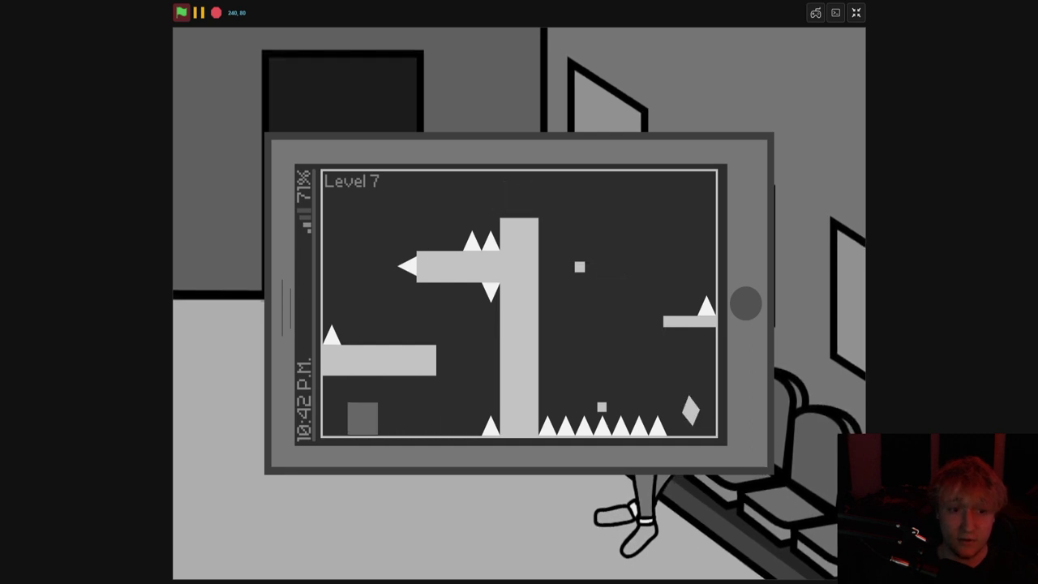
# Replay level 7 from the start, jumping past the upper small block toward the thin spiked ledge
pyautogui.press('Right')
pyautogui.press('Up')
pyautogui.press('Left')
pyautogui.press('Up')
pyautogui.press('Right')
pyautogui.press('Up')
pyautogui.press('Right')
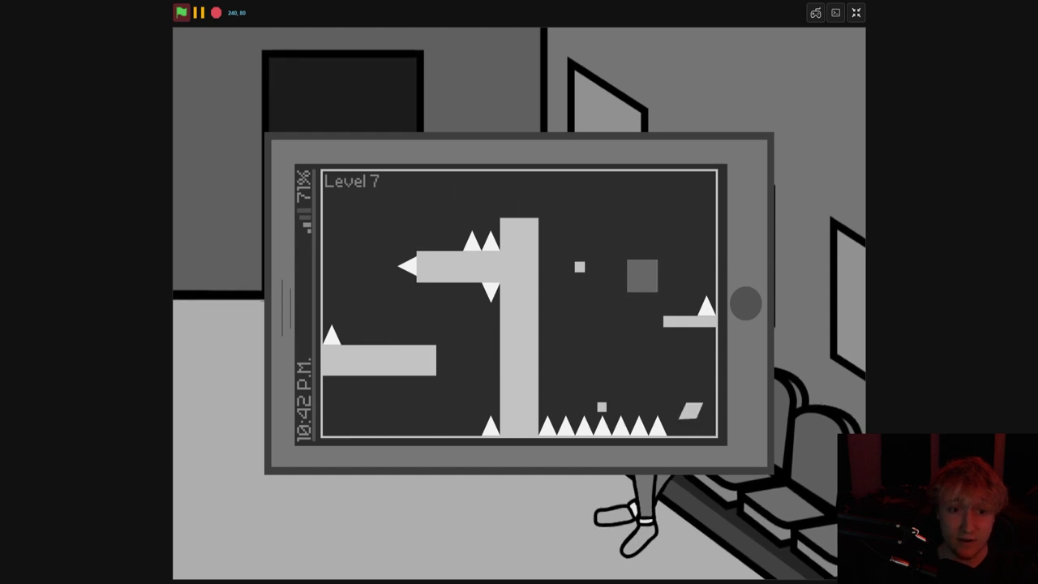
pyautogui.press('Right')
pyautogui.press('Up')
pyautogui.press('Up')
pyautogui.press('Right')
pyautogui.press('Right')
# Climb level 7's platforms to the top of the central pillar and try the drop on its far side
pyautogui.press('Up')
pyautogui.press('Left')
pyautogui.press('Up')
pyautogui.press('Right')
pyautogui.press('Up')
pyautogui.press('Right')
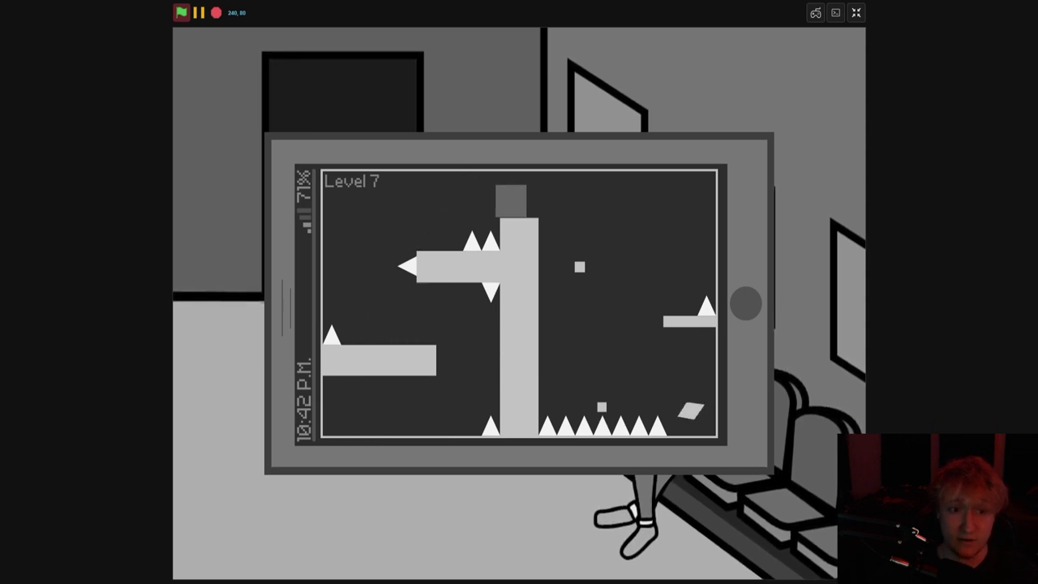
pyautogui.press('Up')
pyautogui.press('Right')
pyautogui.press('Up')
pyautogui.press('Up')
pyautogui.press('Up')
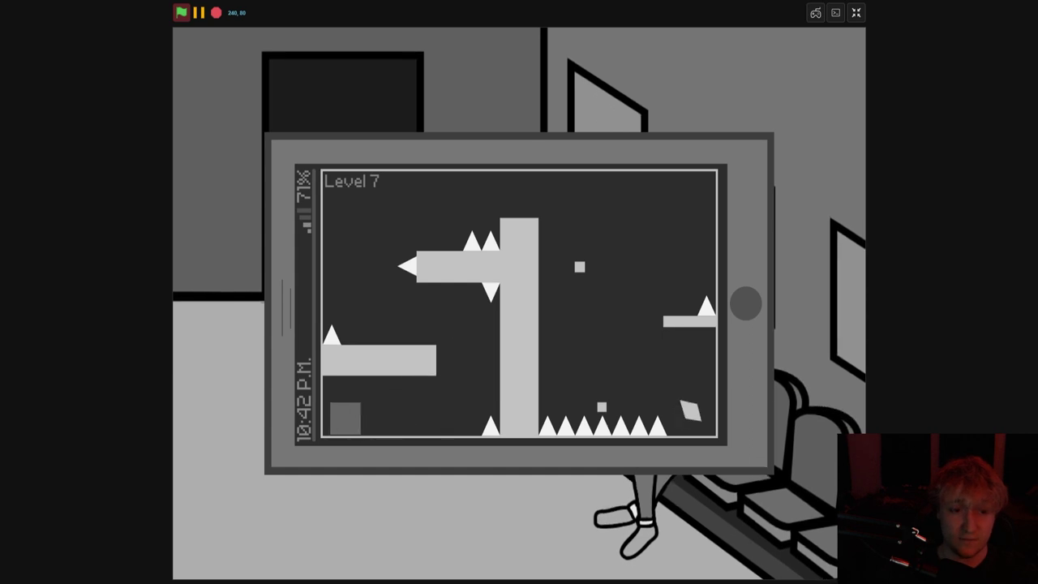
# Restart level 7's climb from the floor, jumping around the lower platform toward the upper ledge
pyautogui.press('Right')
pyautogui.press('Up')
pyautogui.press('Left')
pyautogui.press('Up')
pyautogui.press('Right')
pyautogui.press('Up')
pyautogui.press('Up')
pyautogui.press('Left')
pyautogui.press('Right')
pyautogui.press('Up')
pyautogui.press('Left')
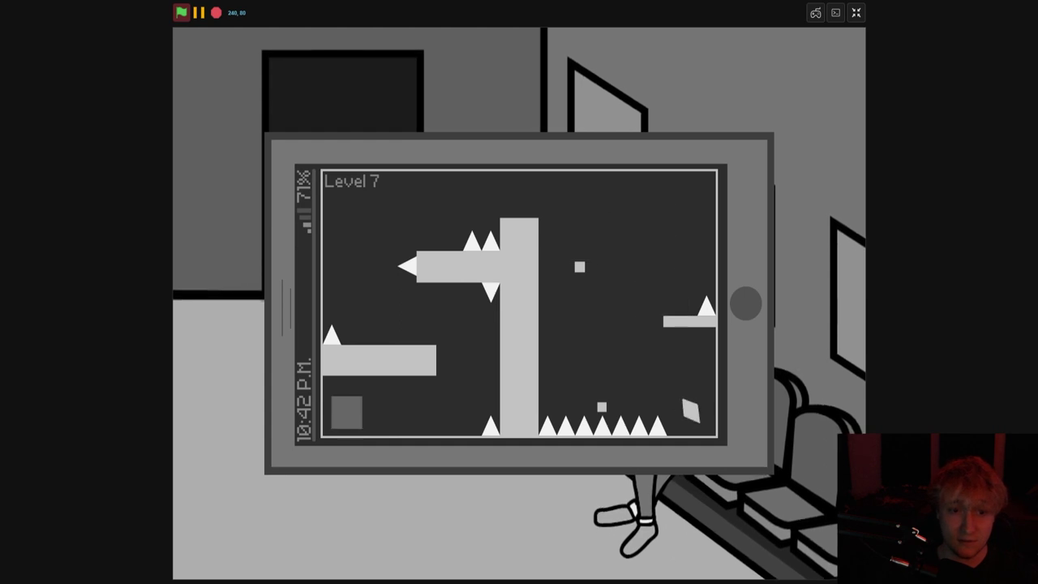
# Playtest level 7 again, jumping over the upper ledge's two spikes and across the central pillar
pyautogui.press('Right')
pyautogui.press('Up')
pyautogui.press('Right')
pyautogui.press('Up')
pyautogui.press('Left')
pyautogui.press('Up')
pyautogui.press('Right')
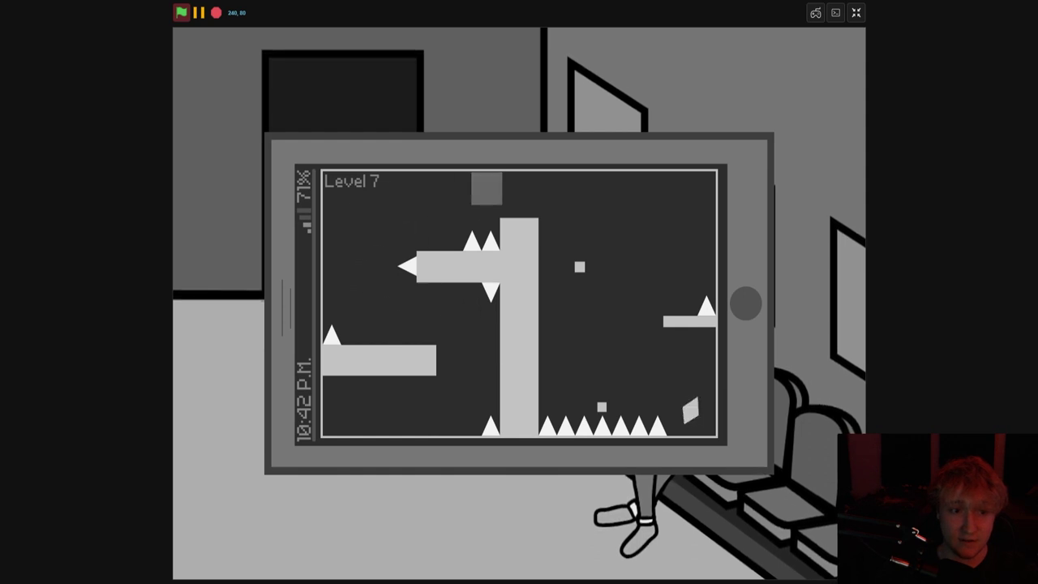
pyautogui.press('Up')
pyautogui.press('Right')
pyautogui.press('Up')
pyautogui.press('Left')
pyautogui.press('Right')
# Make further attempts at level 7, trying to get past the floor spikes beyond the pillar to the goal
pyautogui.press('Right')
pyautogui.press('Up')
pyautogui.press('Left')
pyautogui.press('Up')
pyautogui.press('Right')
pyautogui.press('Up')
pyautogui.press('Up')
pyautogui.press('Up')
pyautogui.press('Left')
pyautogui.press('Right')
pyautogui.press('Up')
pyautogui.press('Left')
pyautogui.press('Right')
pyautogui.press('Right')
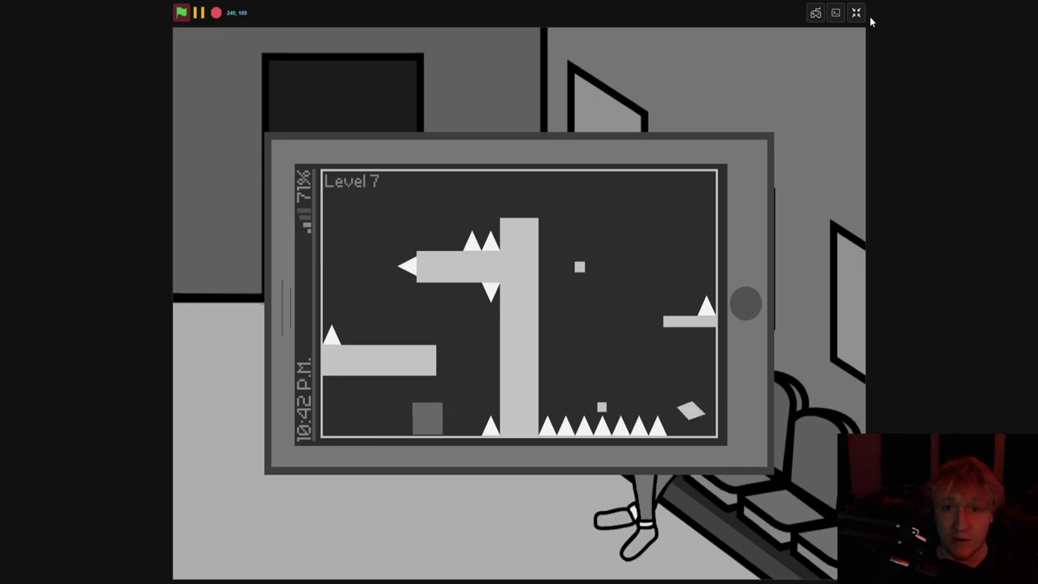
# Leave full screen, delete the floor-row spike nearest the goal from spike costume 7, and save the project
pyautogui.click(857, 13)
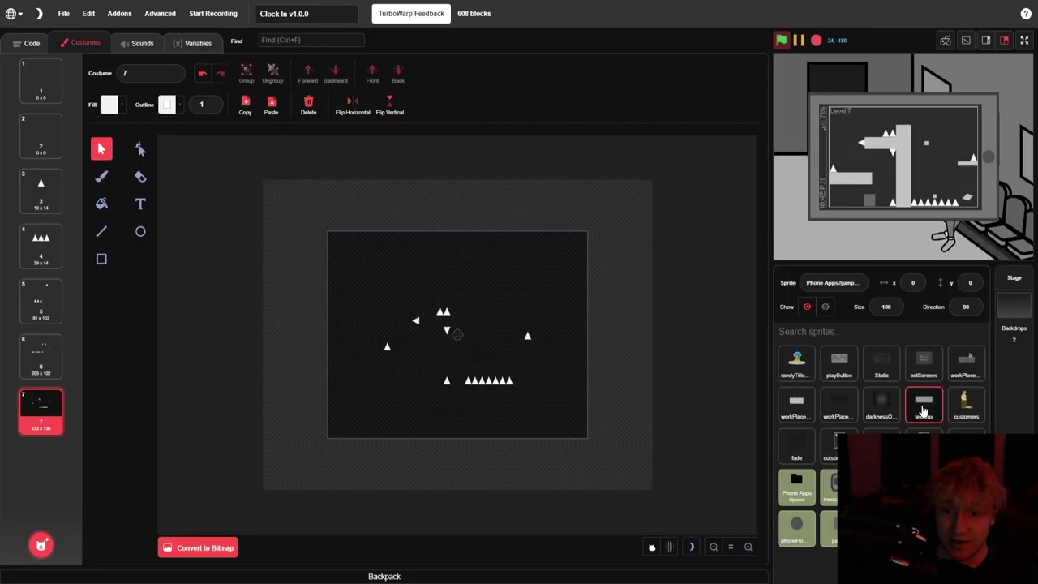
pyautogui.click(510, 382)
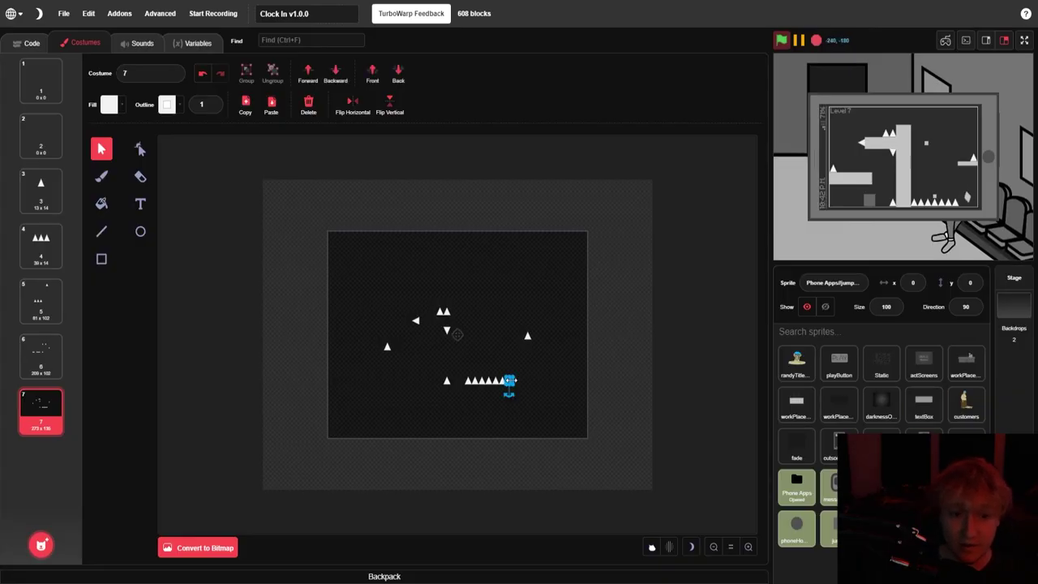
pyautogui.press('Delete')
pyautogui.click(968, 14)
# View the game full screen and playtest level 7 with the shortened floor spike row
pyautogui.click(1024, 40)
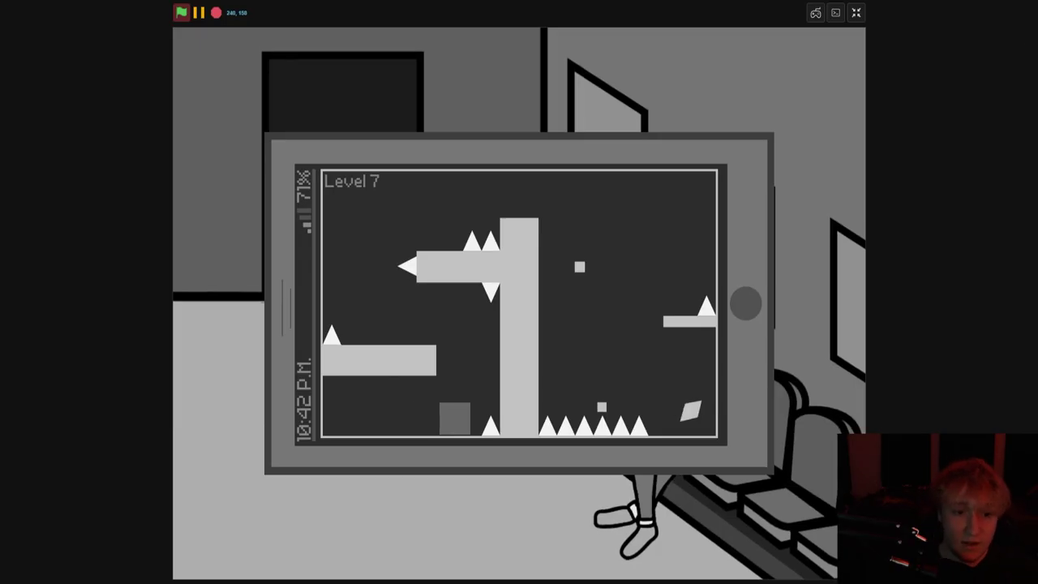
pyautogui.press('Right')
pyautogui.press('Up')
pyautogui.press('Right')
pyautogui.press('Up')
pyautogui.press('Left')
pyautogui.press('Up')
pyautogui.press('Right')
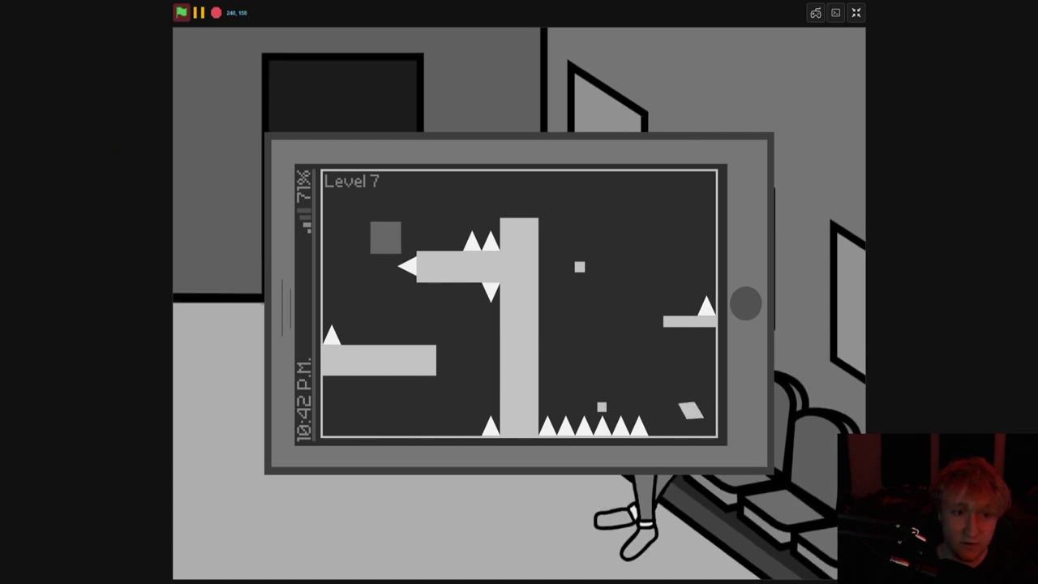
pyautogui.press('Right')
pyautogui.press('Up')
pyautogui.press('Right')
pyautogui.press('Up')
pyautogui.press('Right')
pyautogui.press('Up')
pyautogui.press('Left')
# Retry level 7, crossing the pillar and jumping past the upper small block to the thin spiked ledge
pyautogui.press('Left')
pyautogui.press('Up')
pyautogui.press('Right')
pyautogui.press('Up')
pyautogui.press('Right')
pyautogui.press('Right')
pyautogui.press('Up')
pyautogui.press('Left')
pyautogui.press('Up')
pyautogui.press('Right')
pyautogui.press('Right')
pyautogui.press('Up')
pyautogui.press('Up')
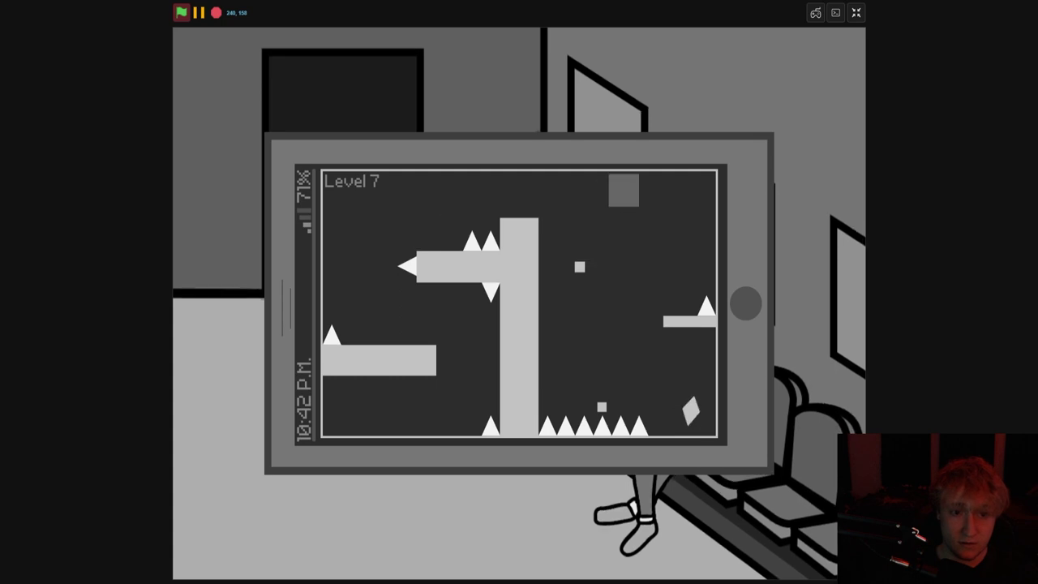
pyautogui.press('Left')
pyautogui.press('Up')
pyautogui.press('Right')
pyautogui.press('Up')
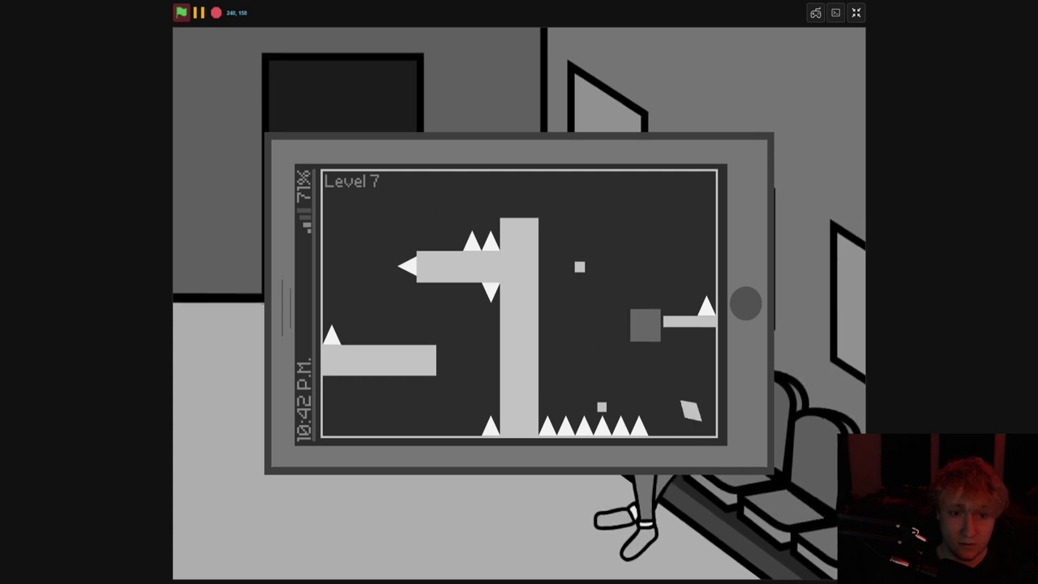
# Repeat level 7 from the start, working up from the lower platform to above the upper ledge
pyautogui.press('Right')
pyautogui.press('Left')
pyautogui.press('Up')
pyautogui.press('Right')
pyautogui.press('Left')
pyautogui.press('Up')
pyautogui.press('Right')
pyautogui.press('Up')
pyautogui.press('Right')
pyautogui.press('Up')
pyautogui.press('Left')
pyautogui.press('Right')
pyautogui.press('Up')
pyautogui.press('Right')
pyautogui.press('Left')
pyautogui.press('Up')
pyautogui.press('Right')
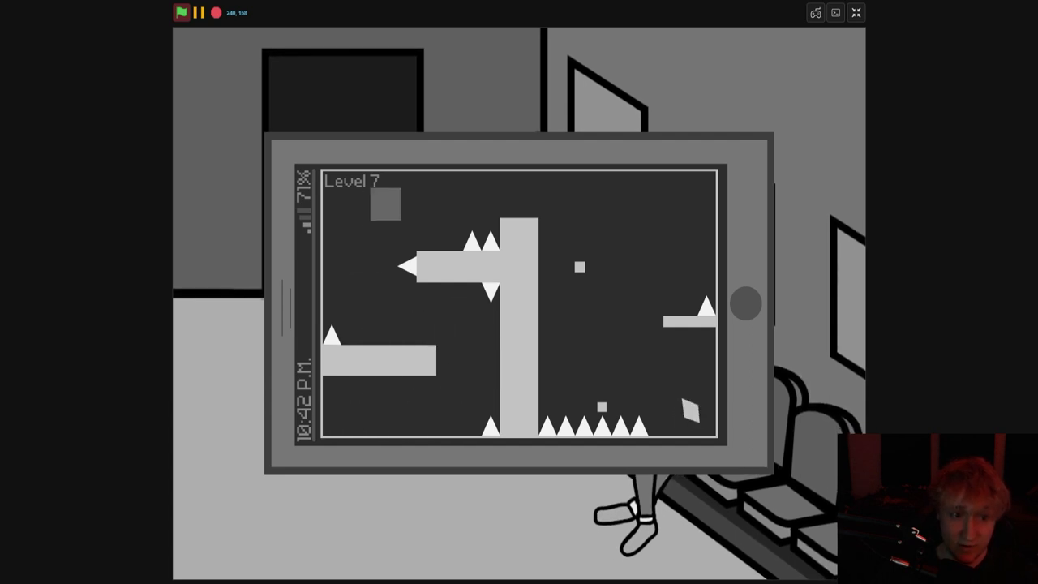
# Try level 7's jumps between the lower platform and the spike-tipped upper ledge again
pyautogui.press('Up')
pyautogui.press('Right')
pyautogui.press('Left')
pyautogui.press('Right')
pyautogui.press('Up')
pyautogui.press('Left')
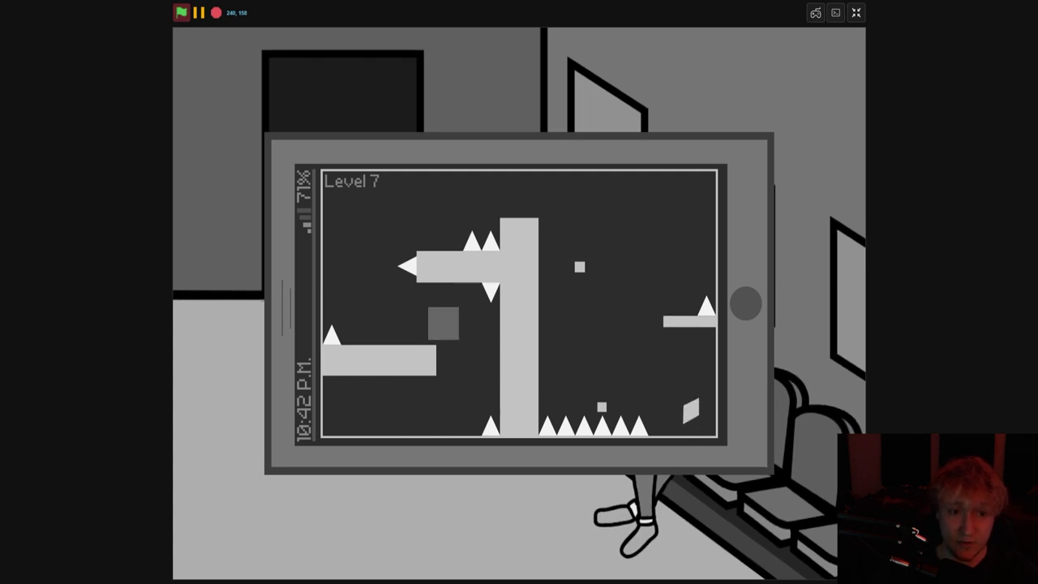
pyautogui.press('Up')
pyautogui.press('Right')
pyautogui.press('Up')
pyautogui.press('Up')
pyautogui.press('Right')
pyautogui.press('Up')
pyautogui.press('Left')
pyautogui.press('Right')
pyautogui.press('Up')
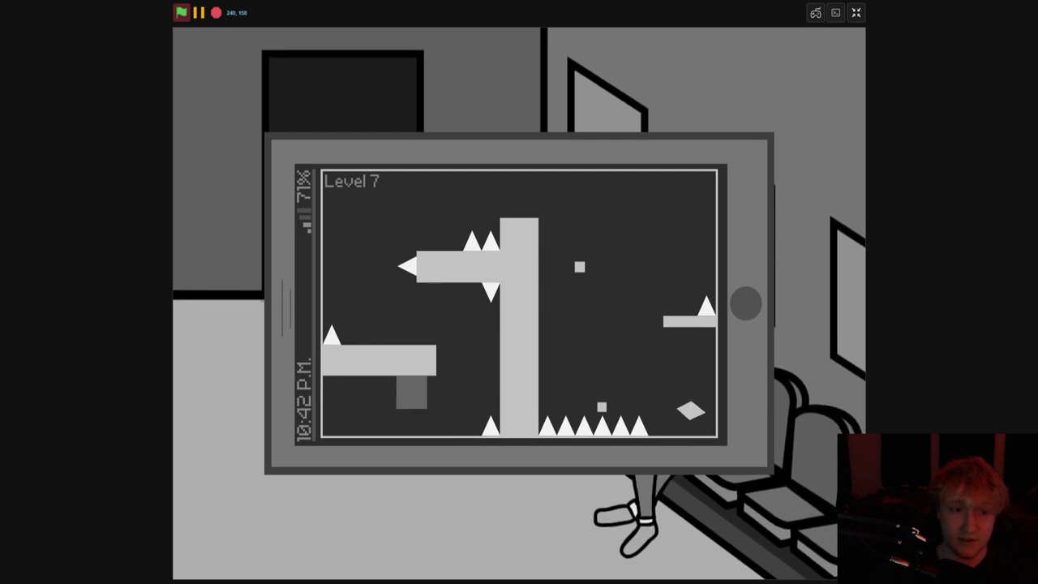
# Retry level 7's opening jump out from under the lower platform, avoiding the floor spike beside the pillar
pyautogui.press('Up')
pyautogui.press('Left')
pyautogui.press('Right')
pyautogui.press('Up')
pyautogui.press('Right')
pyautogui.press('Right')
pyautogui.press('Up')
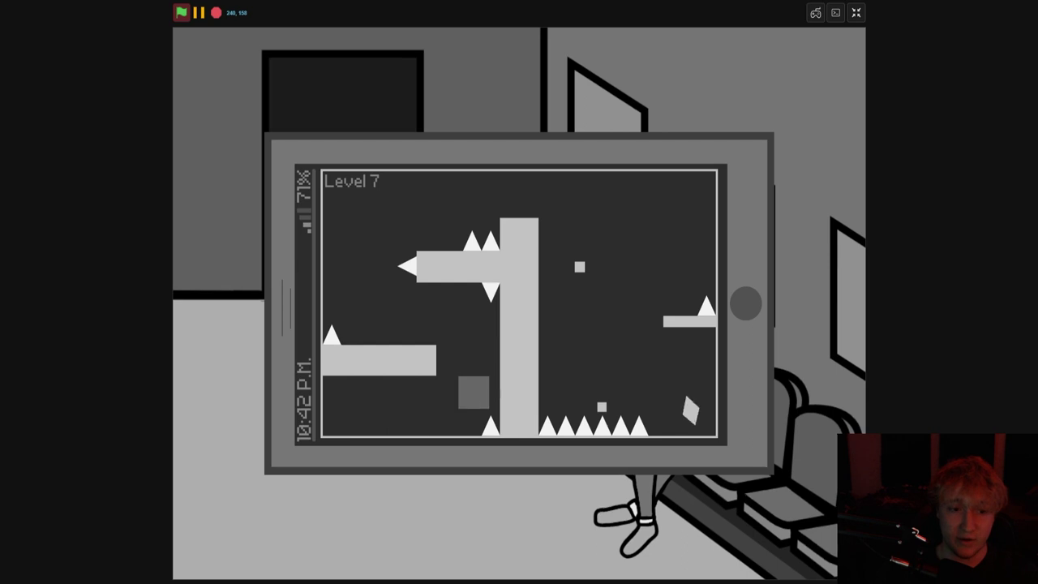
# Play level 7 over the central pillar and down to the goal diamond
pyautogui.press('Right')
pyautogui.press('Up')
pyautogui.press('Left')
pyautogui.press('Right')
pyautogui.press('Up')
pyautogui.press('Right')
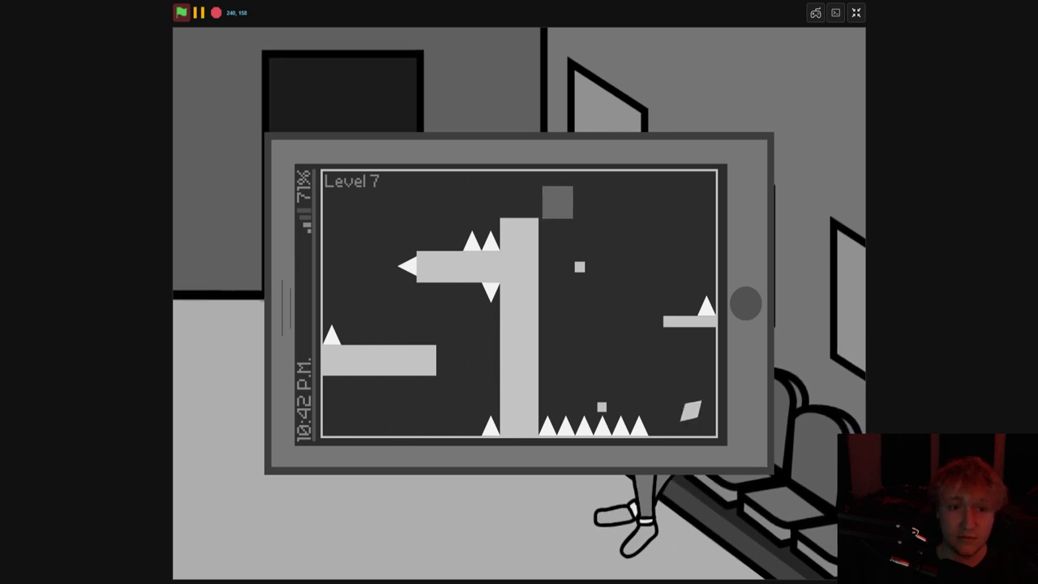
pyautogui.press('Right')
pyautogui.press('Right')
# Jump onto level 1's pillar, pause the game, and leave full screen
pyautogui.press('Up')
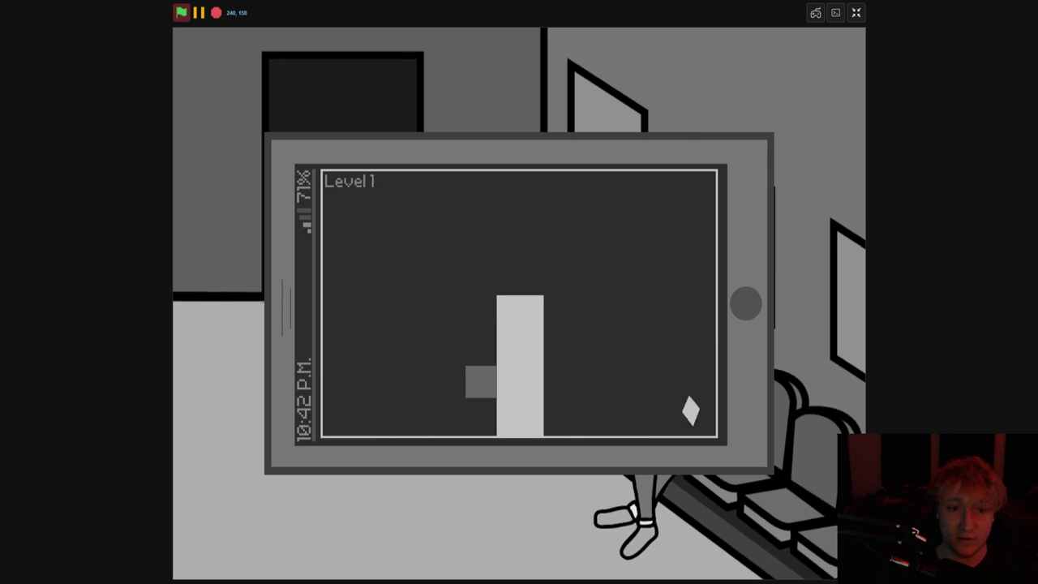
pyautogui.press('Right')
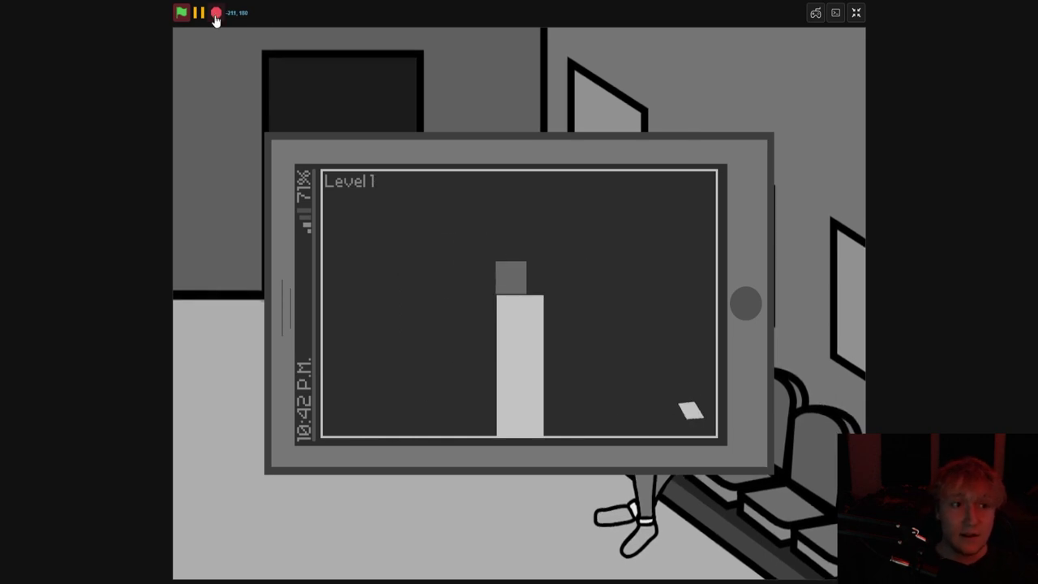
pyautogui.click(197, 14)
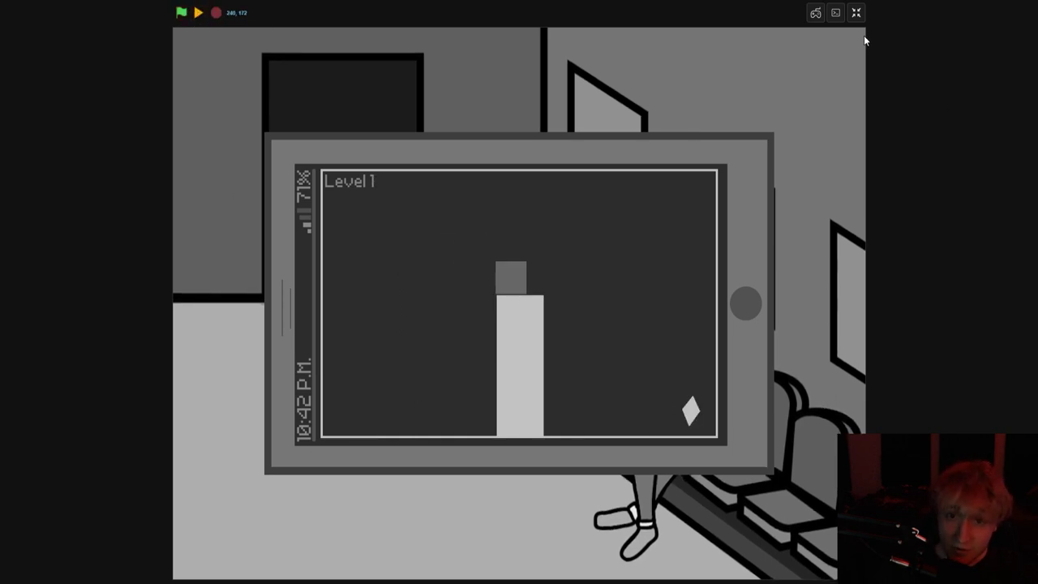
pyautogui.click(856, 14)
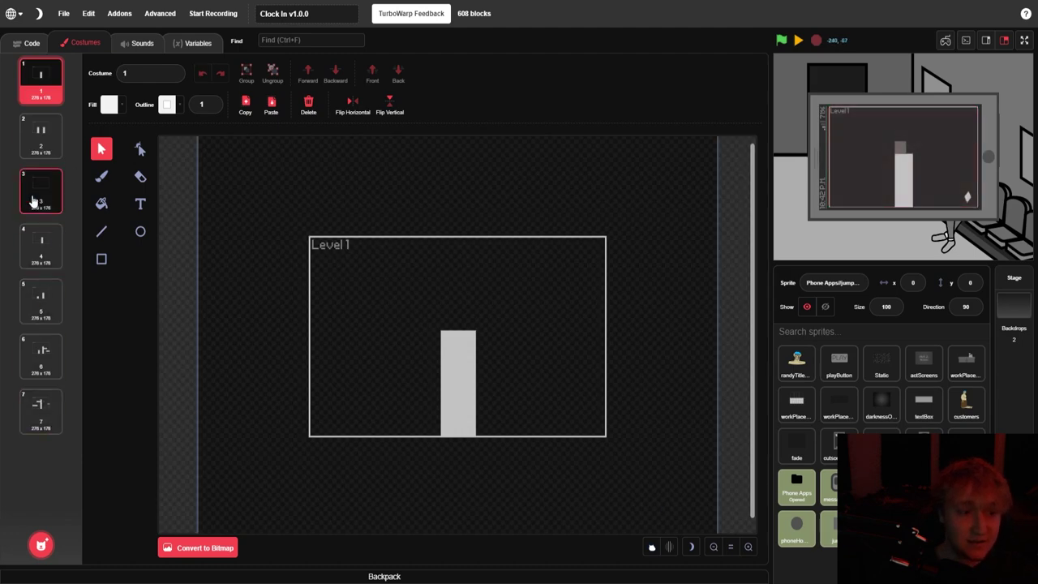
# Duplicate the level 7 costume as costume 8 and delete all its platforms and blocks, keeping the frame and label
pyautogui.rightClick(40, 415)
pyautogui.click(54, 425)
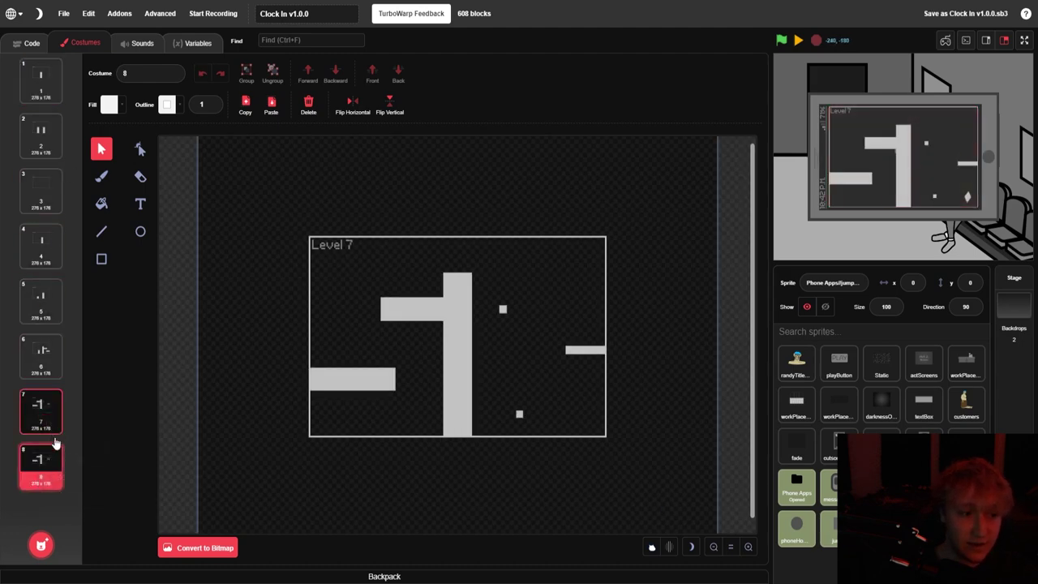
pyautogui.click(414, 315)
pyautogui.moveTo(323, 265); pyautogui.dragTo(579, 419)
pyautogui.press('Delete')
# Change the label text in costume 8 to "Level 8"
pyautogui.click(349, 246)
pyautogui.doubleClick(349, 247)
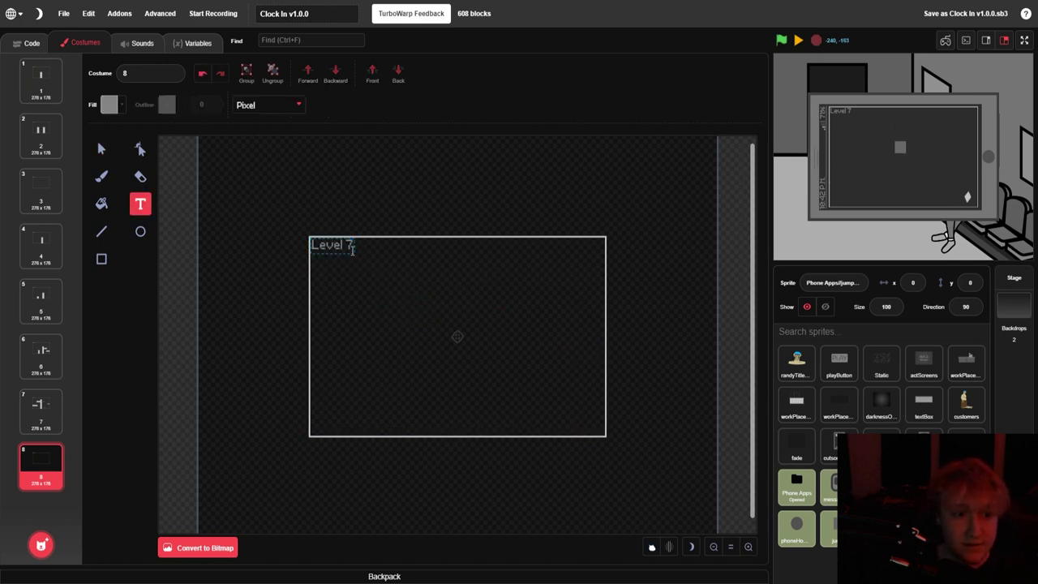
pyautogui.write('8')
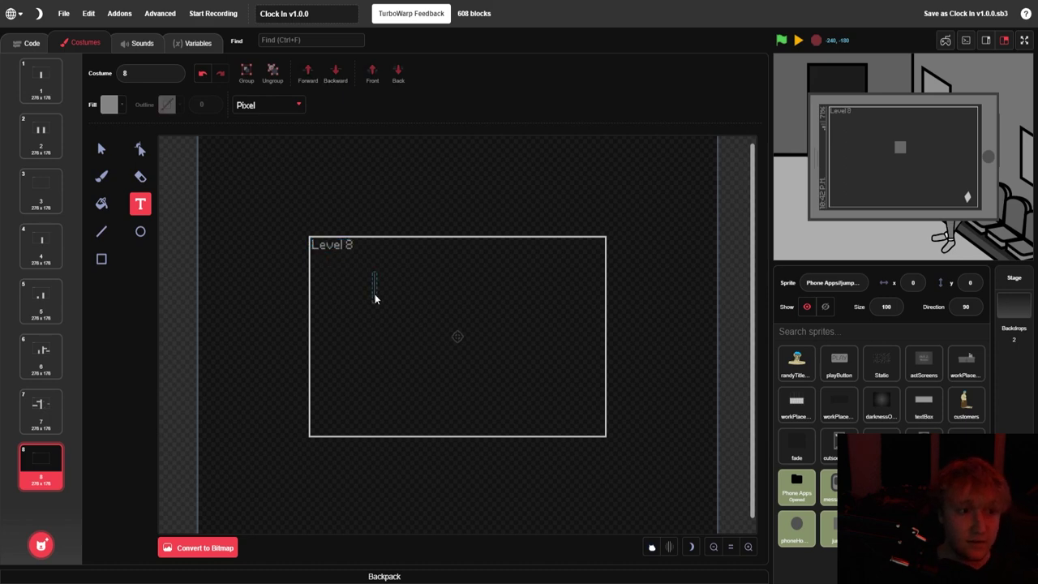
# Draw a low, outline-free starting platform in the frame's lower-left corner, filled with the frame's light grey
pyautogui.click(102, 258)
pyautogui.click(109, 105)
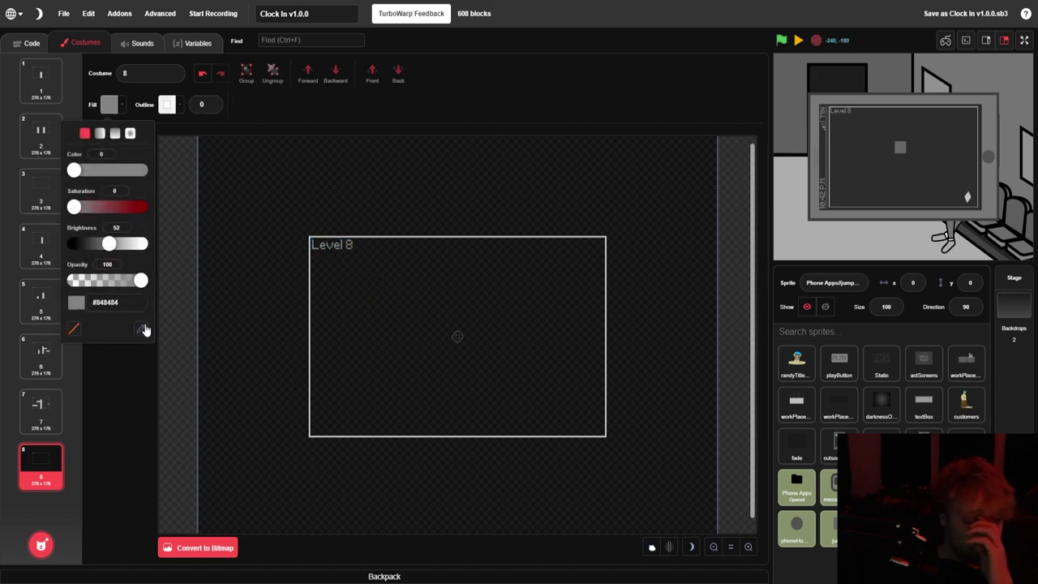
pyautogui.click(311, 348)
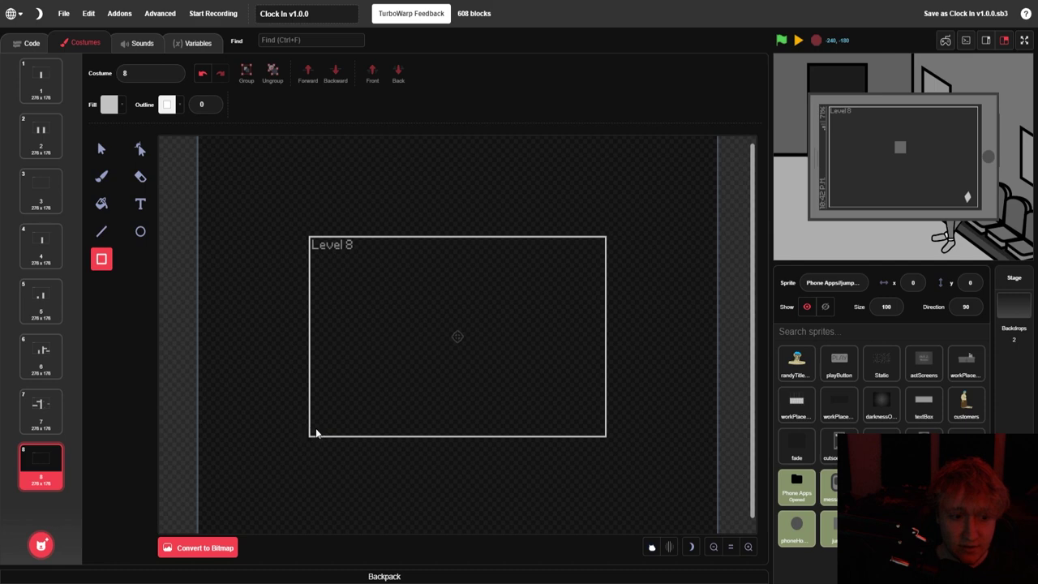
pyautogui.moveTo(348, 436); pyautogui.dragTo(351, 437)
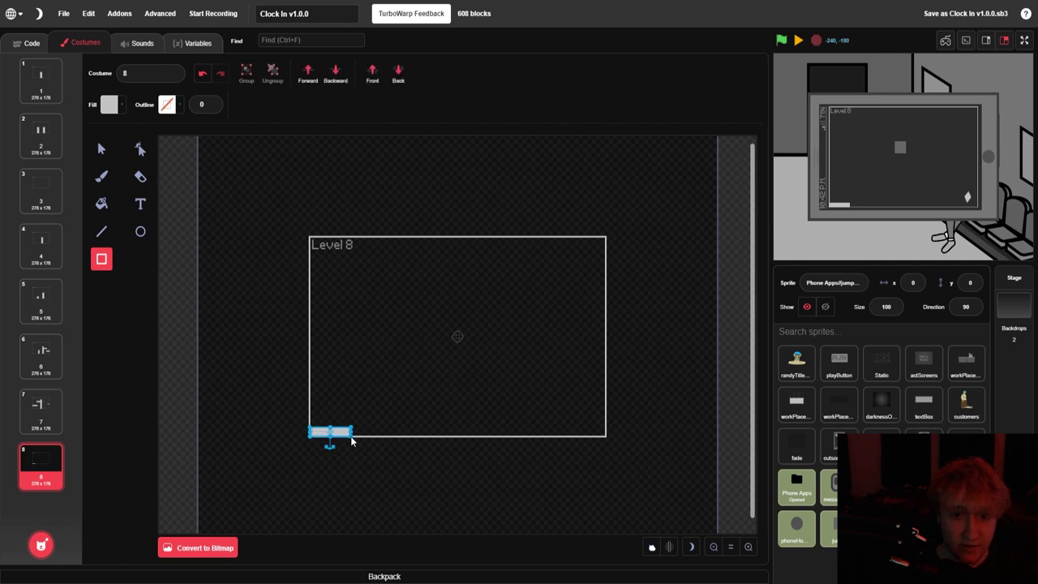
pyautogui.click(366, 426)
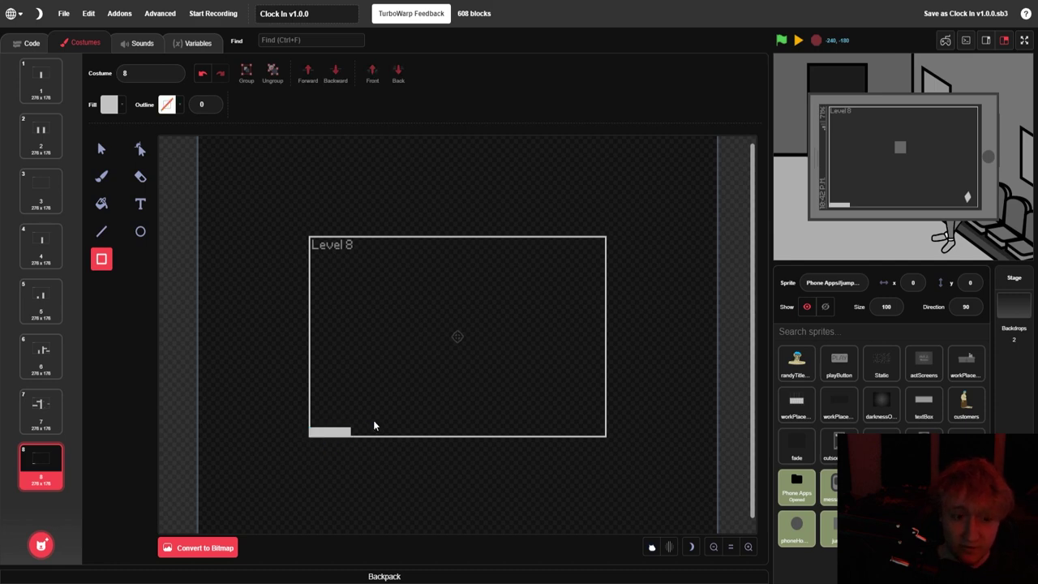
# Draw a small square floating block just above and to the right of the starting platform
pyautogui.click(744, 548)
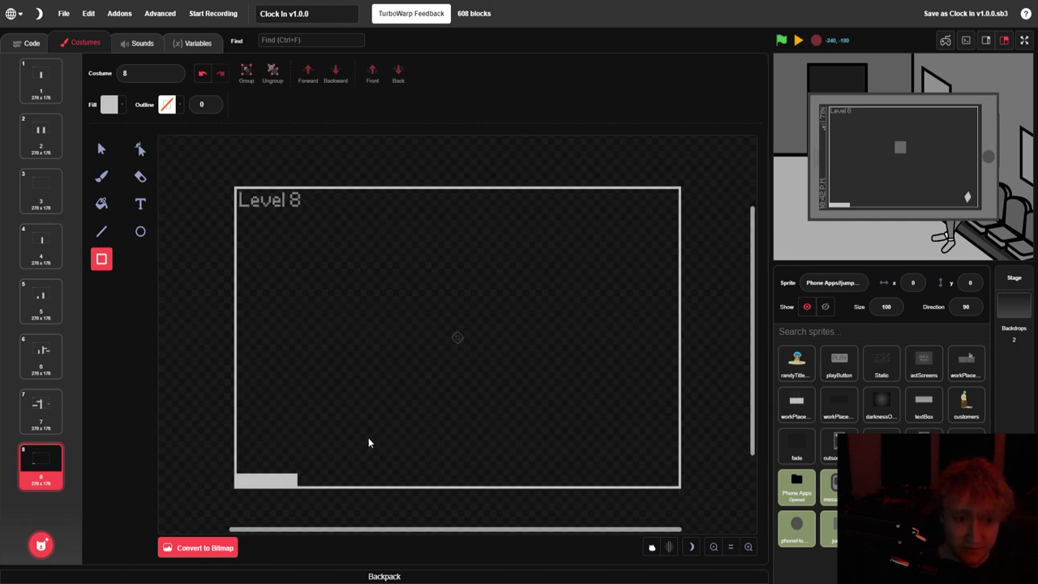
pyautogui.moveTo(374, 431); pyautogui.dragTo(374, 432)
pyautogui.click(401, 427)
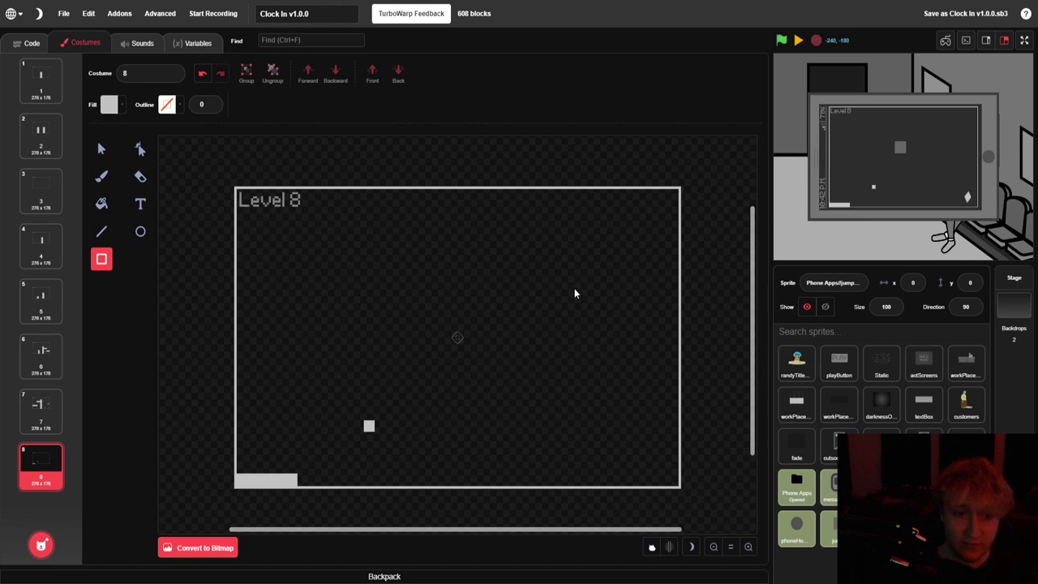
# Draw a tall thin pillar rising from the floor in the level's right part, plus two more small floating blocks to its left
pyautogui.moveTo(574, 240); pyautogui.dragTo(587, 321)
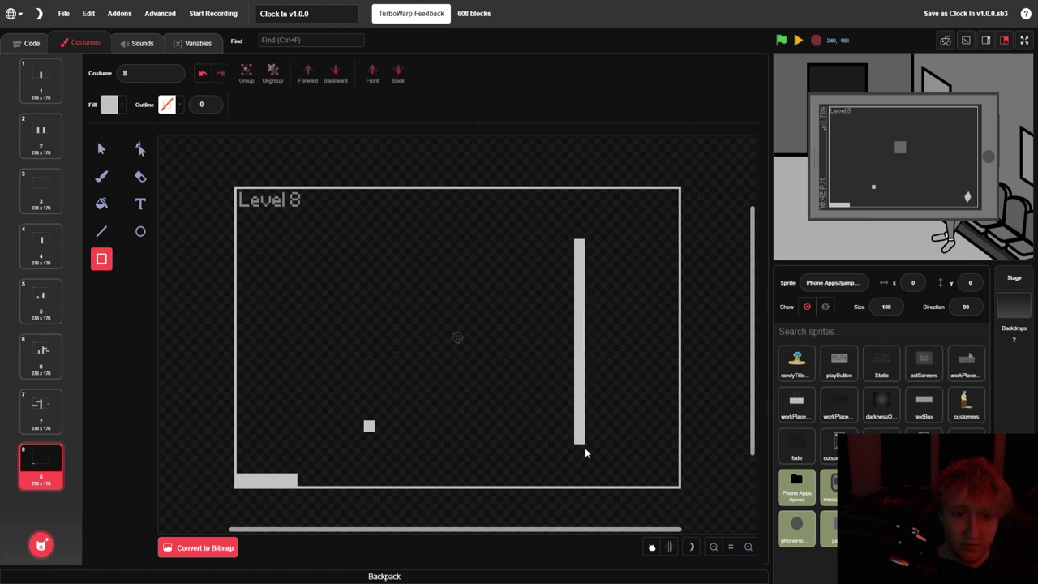
pyautogui.moveTo(585, 485); pyautogui.dragTo(584, 487)
pyautogui.moveTo(502, 410); pyautogui.dragTo(503, 410)
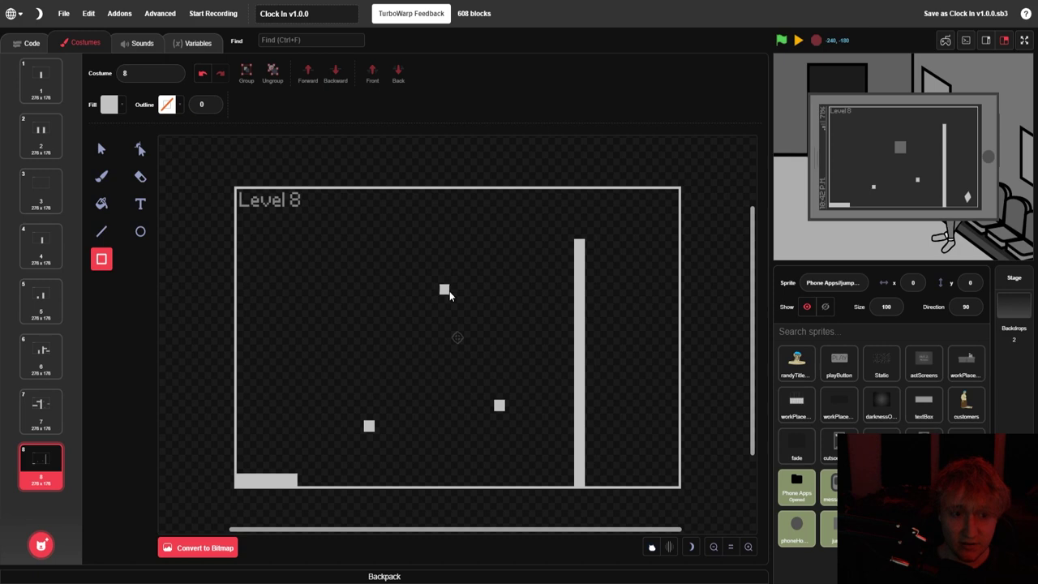
pyautogui.click(445, 291)
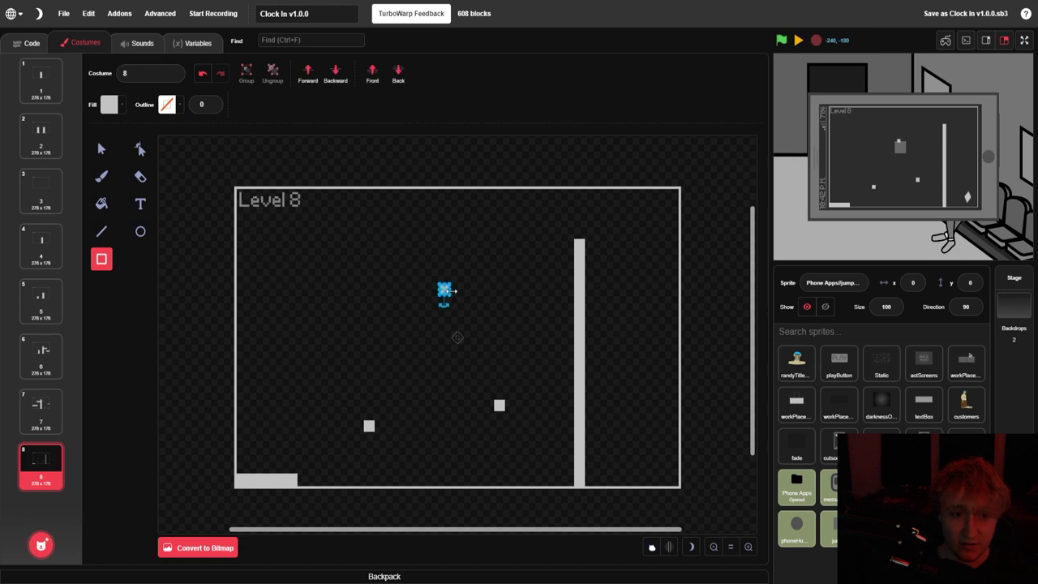
pyautogui.click(497, 296)
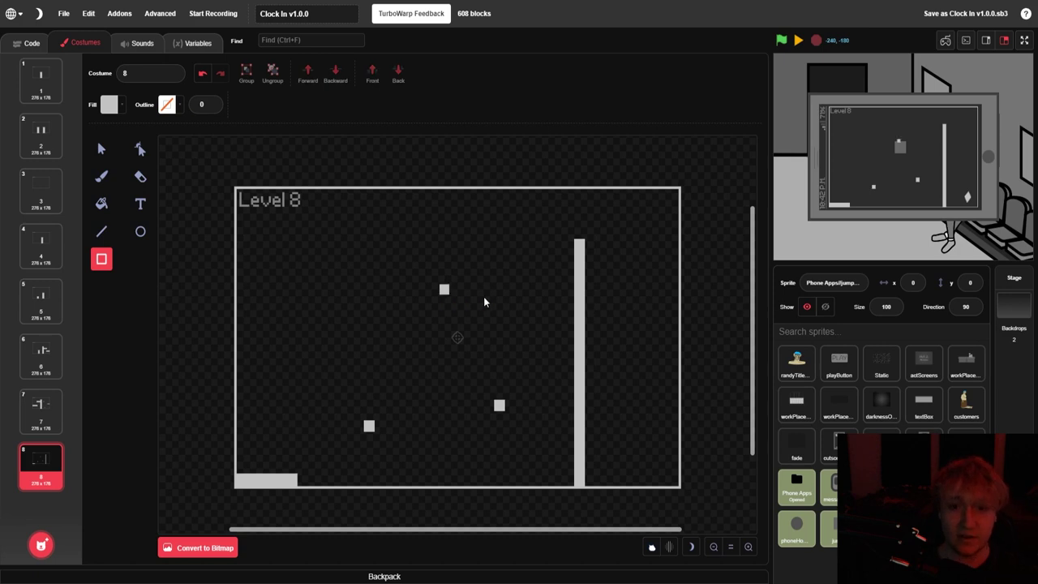
# Copy the single upright floor spike from costume 7 of the Jumpy spikes sprite
pyautogui.click(40, 411)
pyautogui.click(101, 149)
pyautogui.click(351, 307)
pyautogui.click(327, 321)
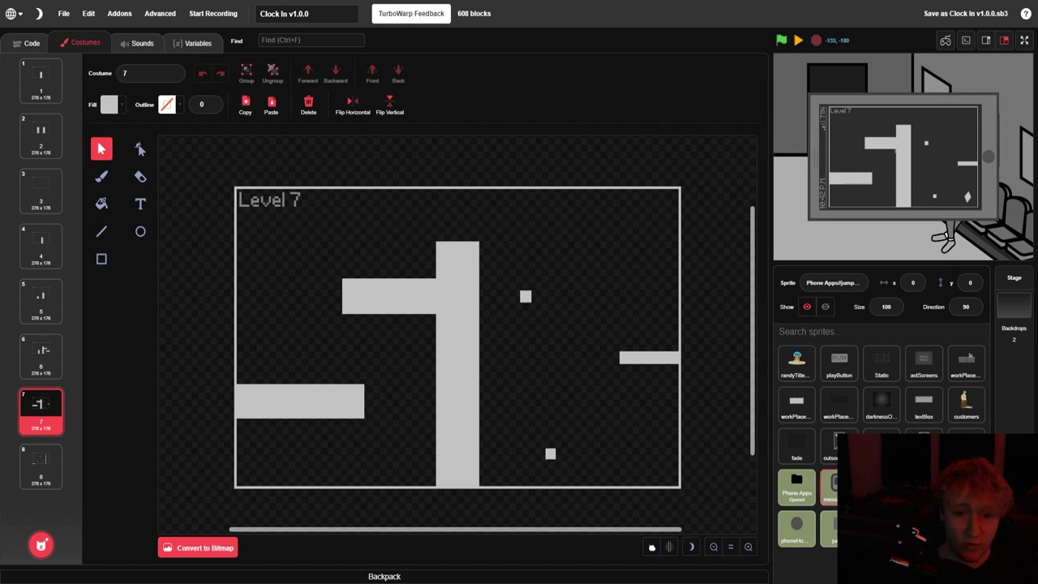
pyautogui.click(957, 529)
pyautogui.click(39, 400)
pyautogui.click(449, 382)
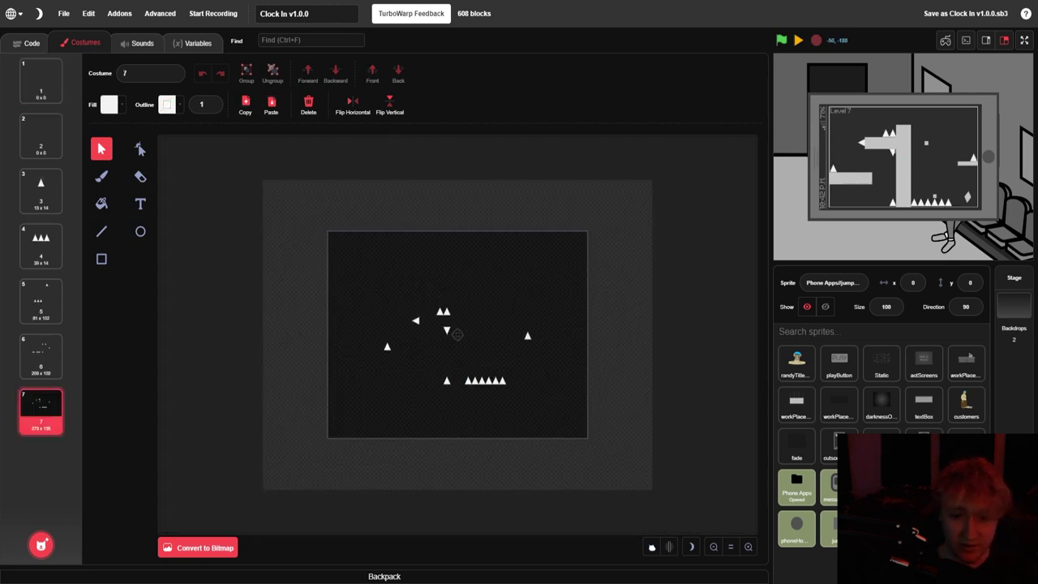
# Paste the spike into the platform sprite's costume 8 and place it on the floor against the starting platform
pyautogui.click(872, 529)
pyautogui.click(41, 466)
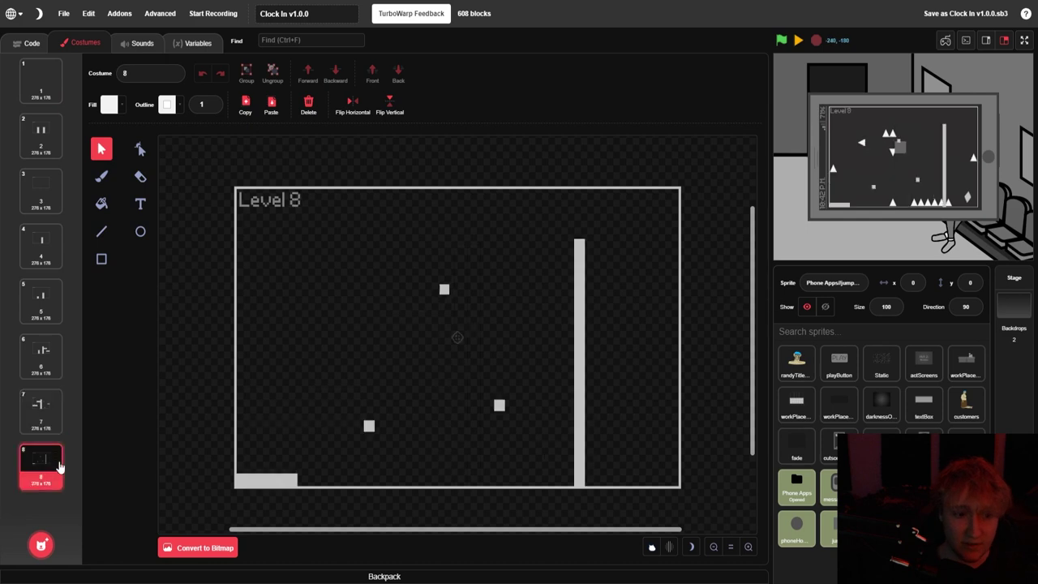
pyautogui.hotkey('ctrl', 'v')
pyautogui.moveTo(431, 484); pyautogui.dragTo(327, 477)
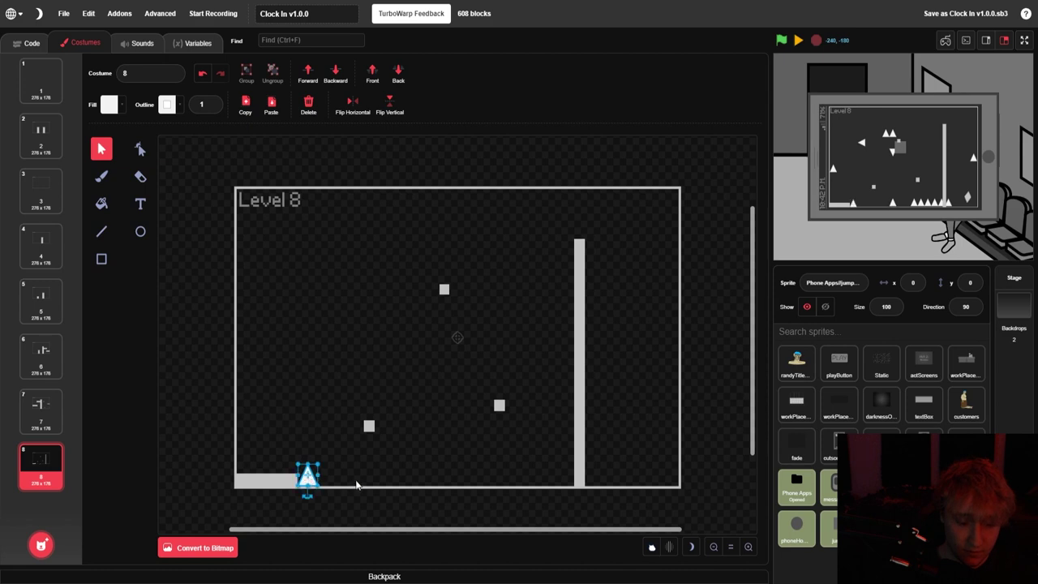
# Duplicate the spike twice to form a touching row of three along the floor, and select the whole row
pyautogui.keyDown('shift'); pyautogui.click(308, 479); pyautogui.keyUp('shift')
pyautogui.moveTo(310, 480); pyautogui.dragTo(332, 479)
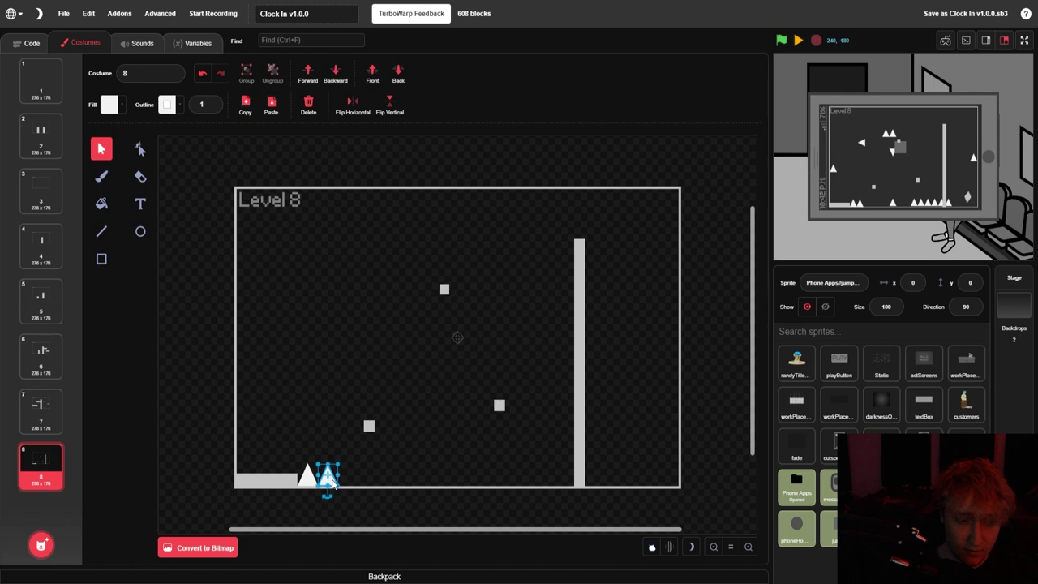
pyautogui.moveTo(331, 484); pyautogui.dragTo(342, 480)
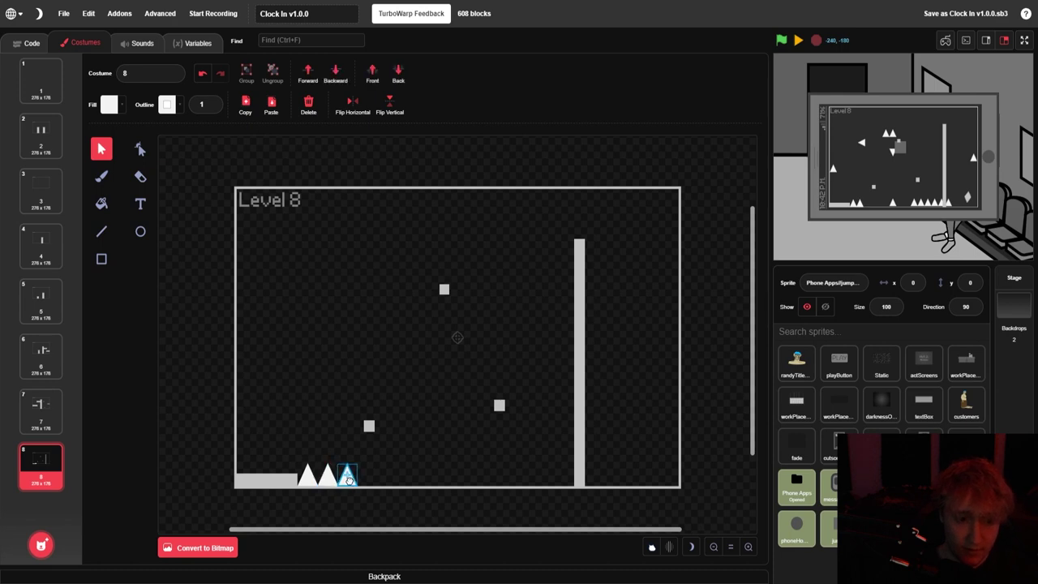
pyautogui.click(384, 476)
pyautogui.moveTo(321, 474); pyautogui.dragTo(308, 476)
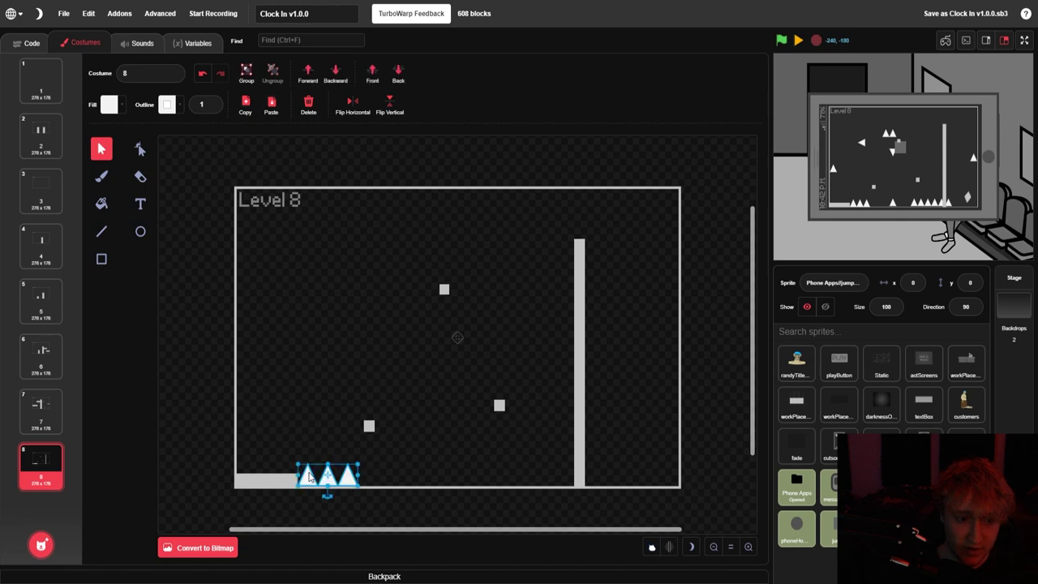
# Group the three floor spikes and duplicate the group three times end to end along the floor toward the tall pillar
pyautogui.click(245, 73)
pyautogui.click(361, 476)
pyautogui.moveTo(361, 476); pyautogui.dragTo(408, 474)
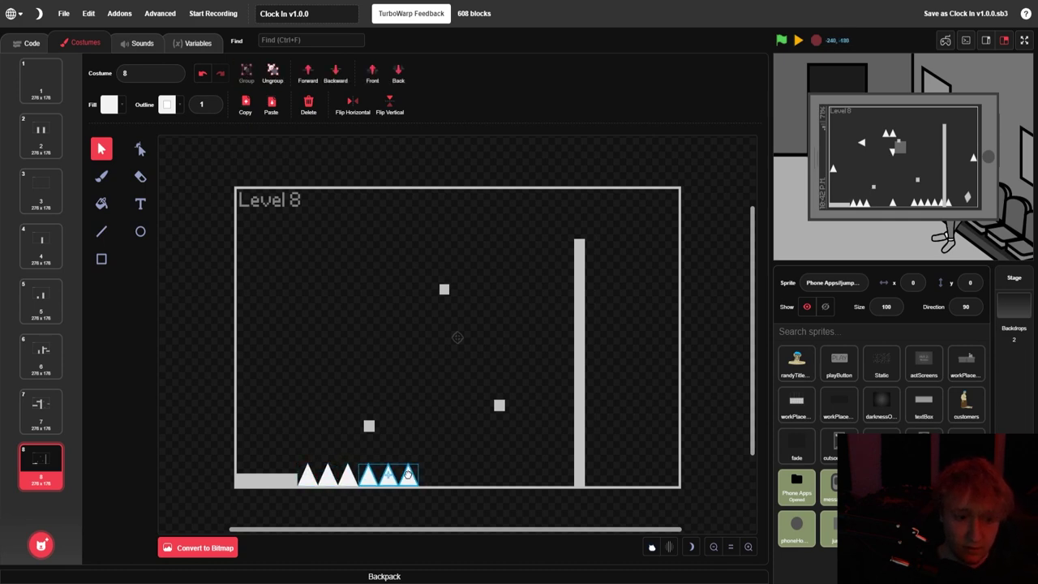
pyautogui.click(422, 479)
pyautogui.moveTo(408, 478); pyautogui.dragTo(472, 477)
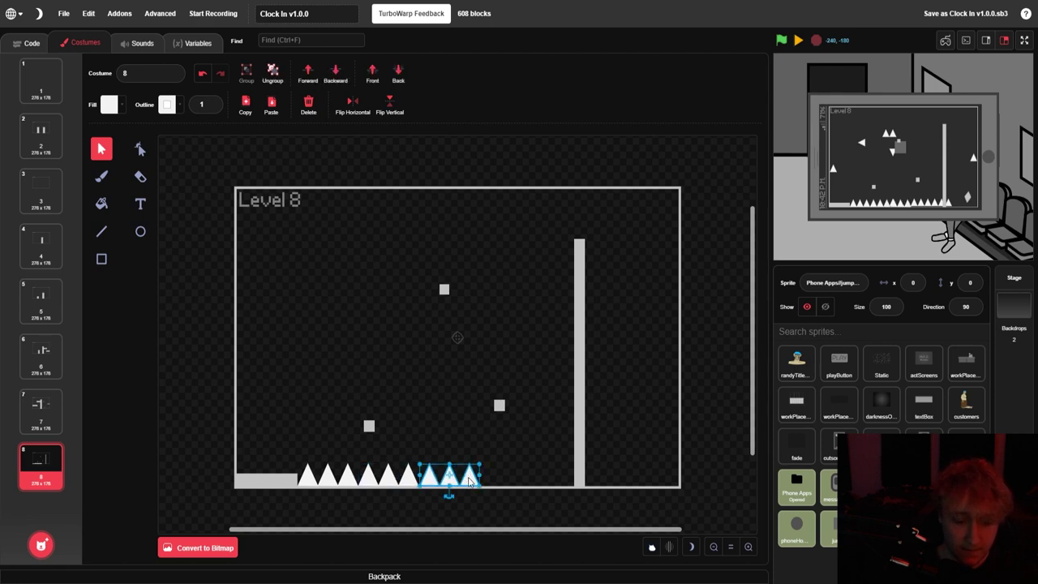
pyautogui.moveTo(469, 480); pyautogui.dragTo(533, 479)
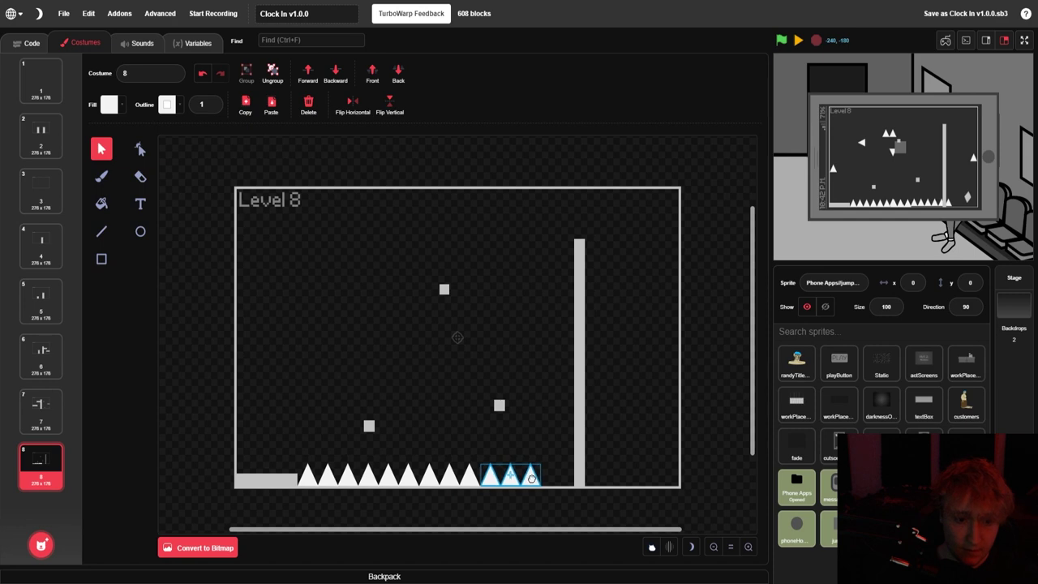
pyautogui.click(602, 482)
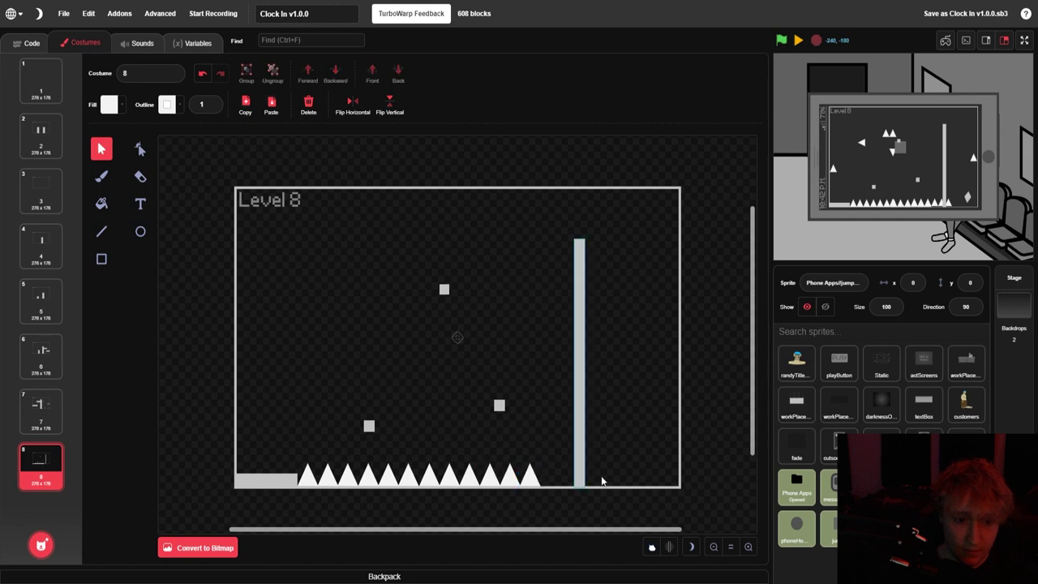
# Ungroup the last three floor spikes and duplicate the end spike twice to fill the floor up to the tall pillar
pyautogui.click(748, 546)
pyautogui.click(748, 547)
pyautogui.scroll(-3, 649, 460)
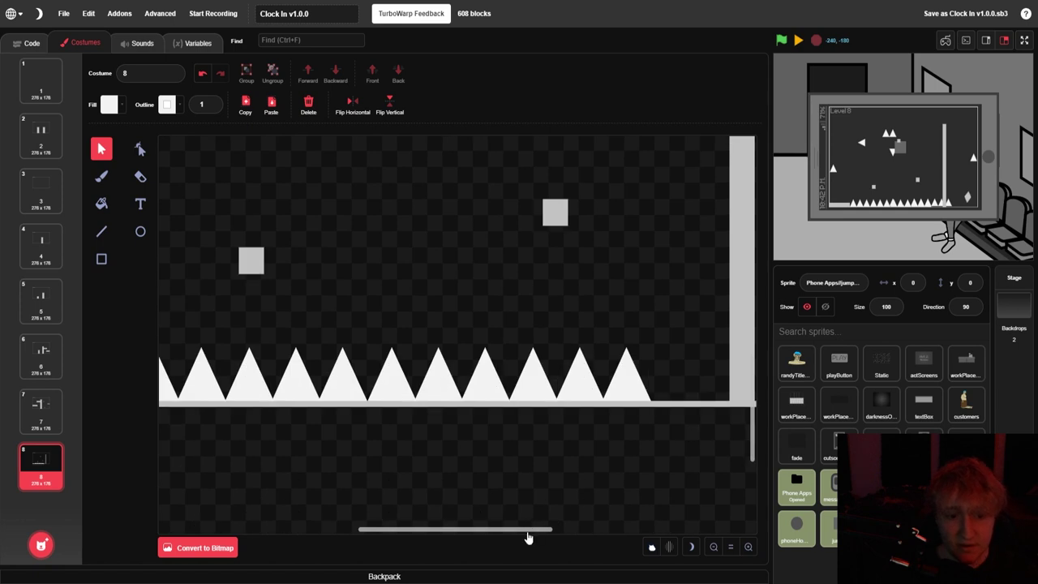
pyautogui.hscroll(5, 527, 538)
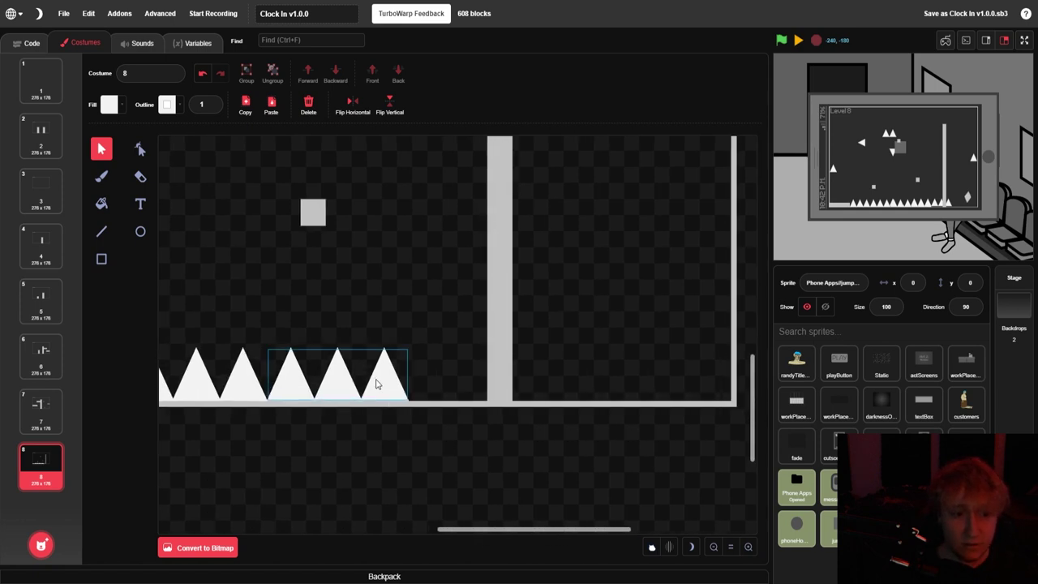
pyautogui.click(332, 394)
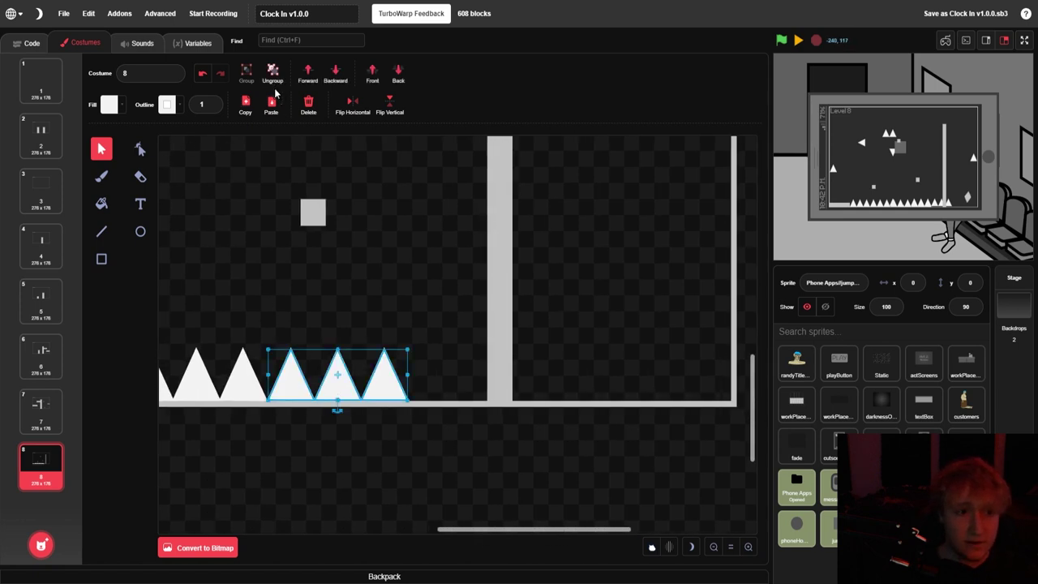
pyautogui.click(425, 264)
pyautogui.click(392, 392)
pyautogui.keyDown('shift'); pyautogui.click(391, 394); pyautogui.keyUp('shift')
pyautogui.keyDown('alt'); pyautogui.moveTo(397, 390); pyautogui.dragTo(444, 392); pyautogui.keyUp('alt')
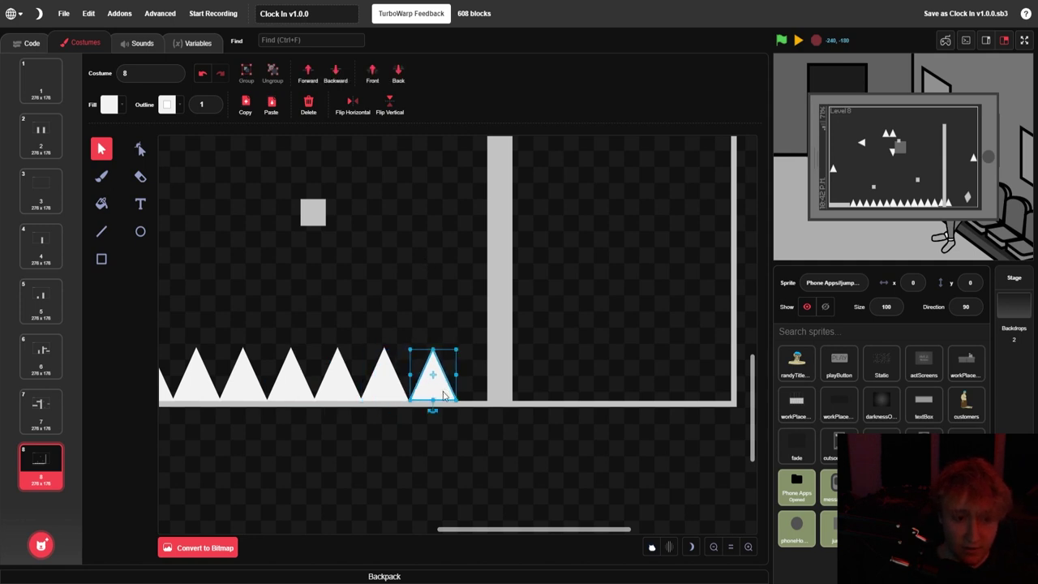
pyautogui.moveTo(439, 394); pyautogui.dragTo(486, 392)
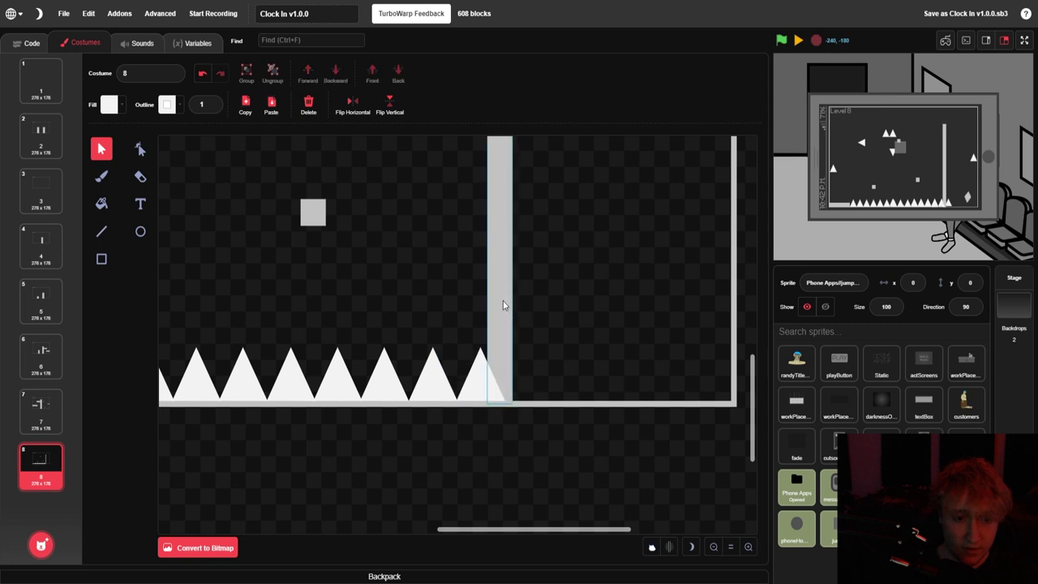
# Shift the tall pillar slightly right so its left side meets the corner of the last floor spike
pyautogui.moveTo(502, 301); pyautogui.dragTo(520, 301)
pyautogui.click(584, 301)
pyautogui.click(567, 405)
pyautogui.click(523, 340)
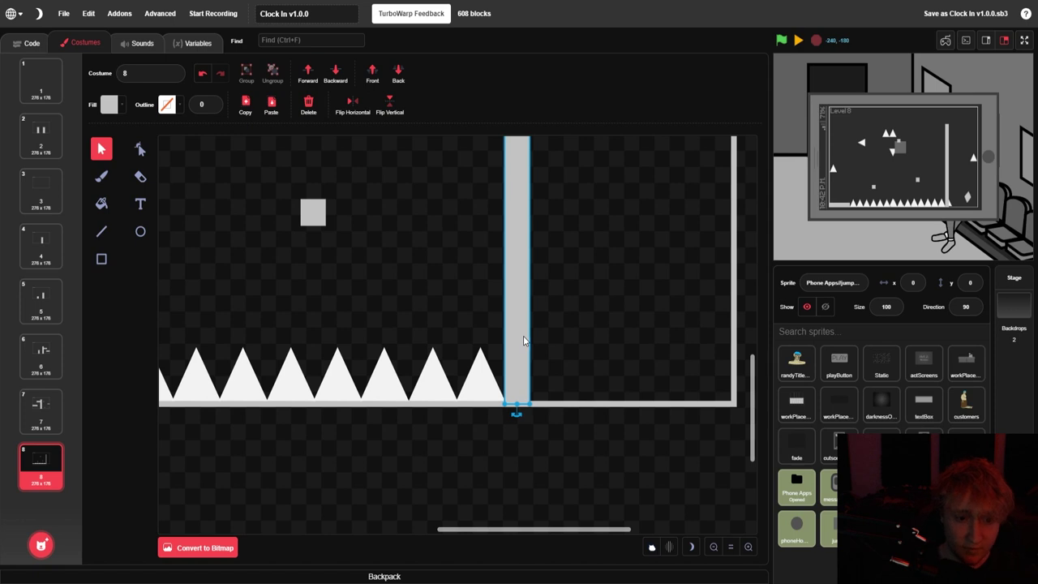
pyautogui.click(596, 349)
# Duplicate a group of three floor spikes, rotated to point left, and attach it to the pillar's left side just above the floor spikes
pyautogui.click(714, 547)
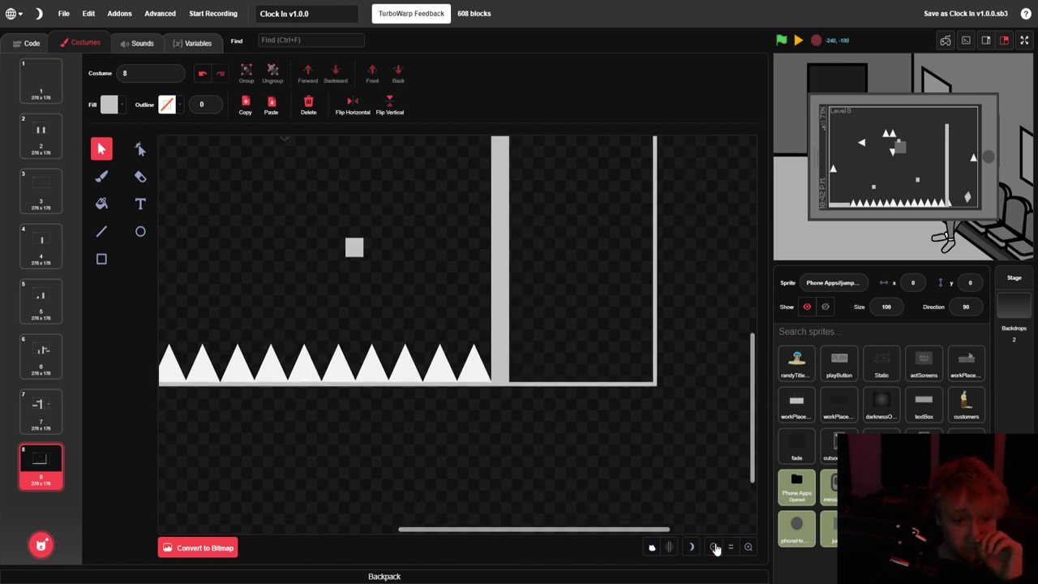
pyautogui.click(714, 547)
pyautogui.click(714, 547)
pyautogui.click(747, 547)
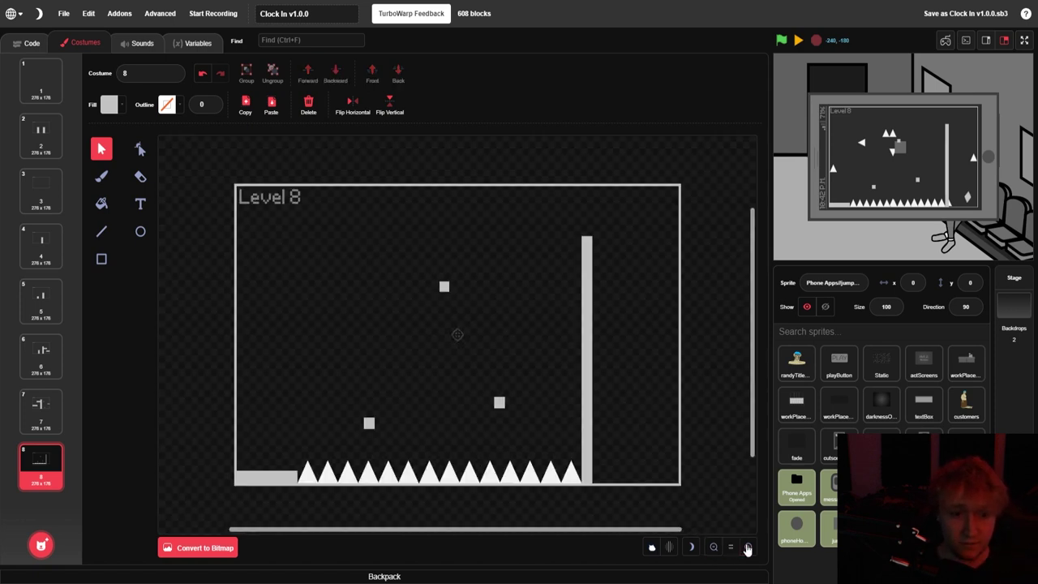
pyautogui.click(748, 547)
pyautogui.click(720, 547)
pyautogui.click(746, 546)
pyautogui.click(610, 522)
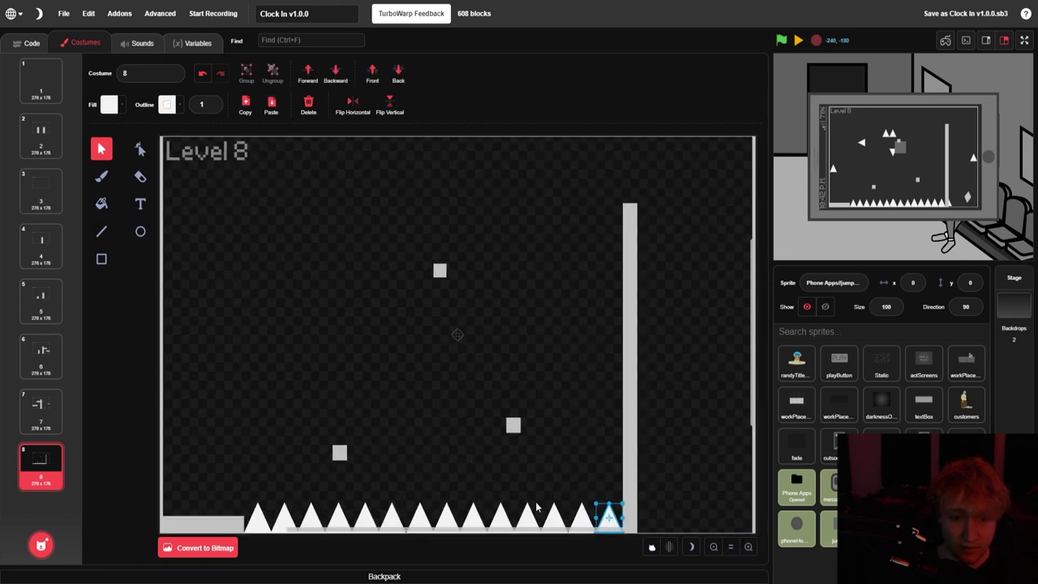
pyautogui.click(453, 522)
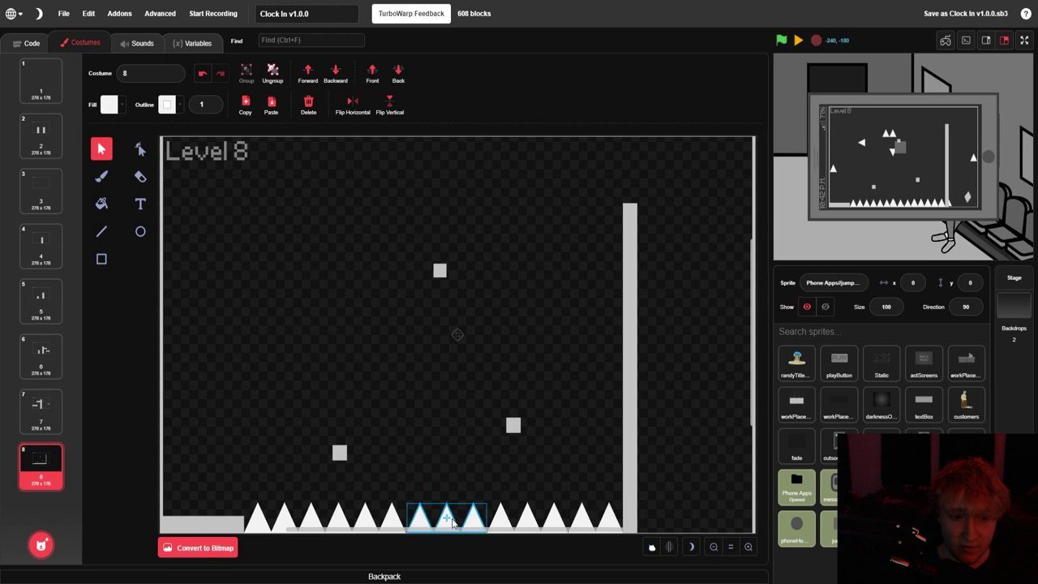
pyautogui.moveTo(453, 522); pyautogui.dragTo(541, 352)
pyautogui.moveTo(545, 390); pyautogui.dragTo(608, 488)
pyautogui.click(689, 462)
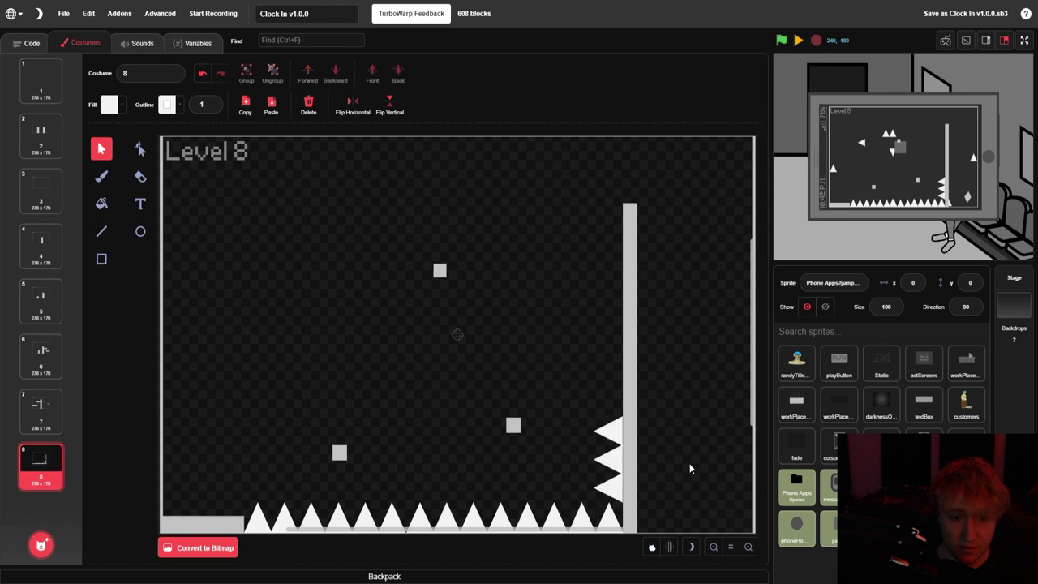
# Duplicate the group of three wall spikes directly above itself on the pillar's left side
pyautogui.click(746, 545)
pyautogui.click(685, 458)
pyautogui.click(580, 367)
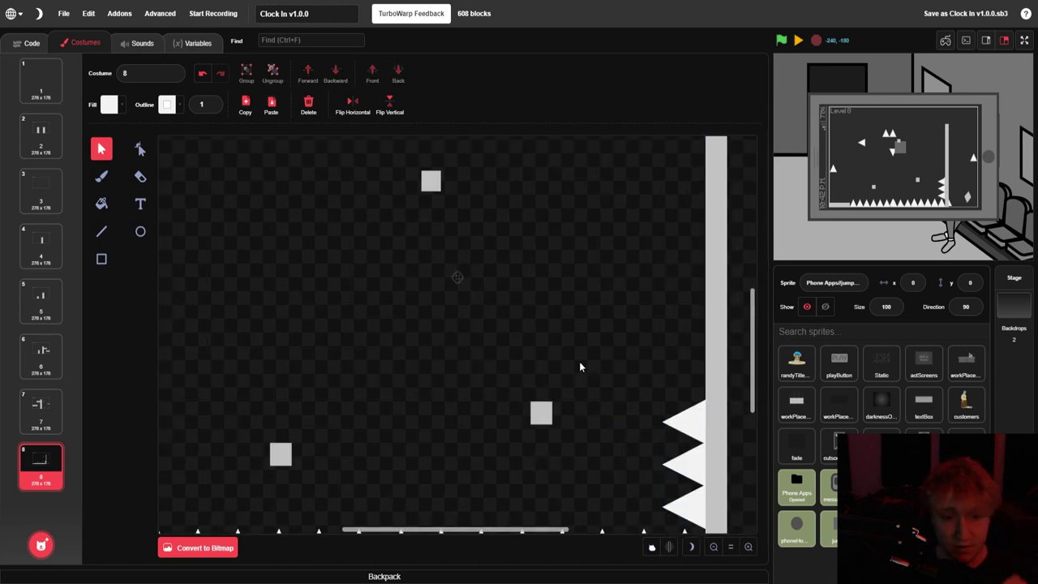
pyautogui.click(702, 431)
pyautogui.click(693, 407)
pyautogui.keyDown('alt'); pyautogui.moveTo(692, 422); pyautogui.dragTo(690, 295); pyautogui.keyUp('alt')
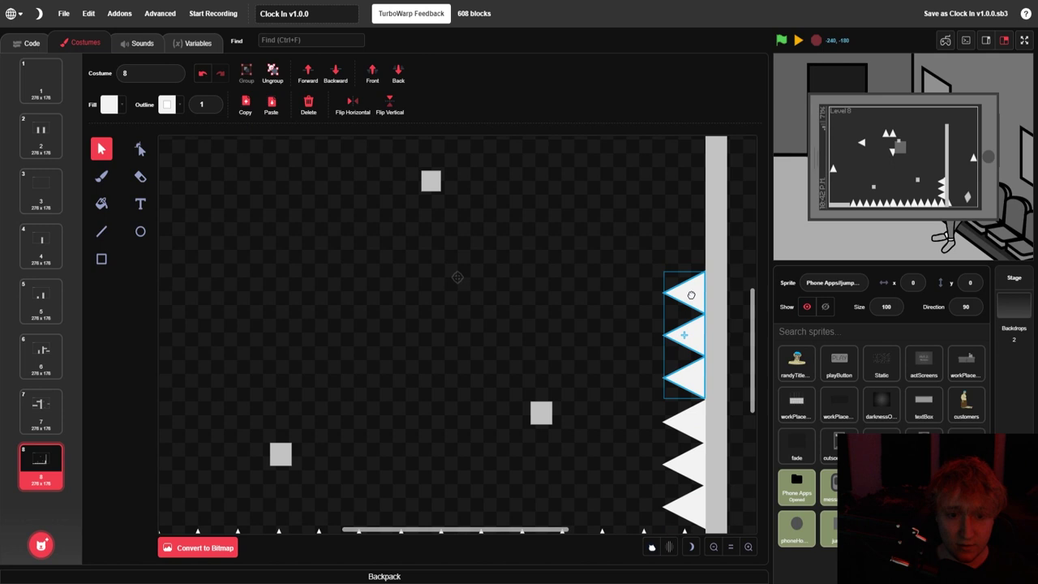
# Ungroup the upper three wall spikes, move their top spike to the pillar's upper end, and duplicate it just below
pyautogui.scroll(3, 676, 326)
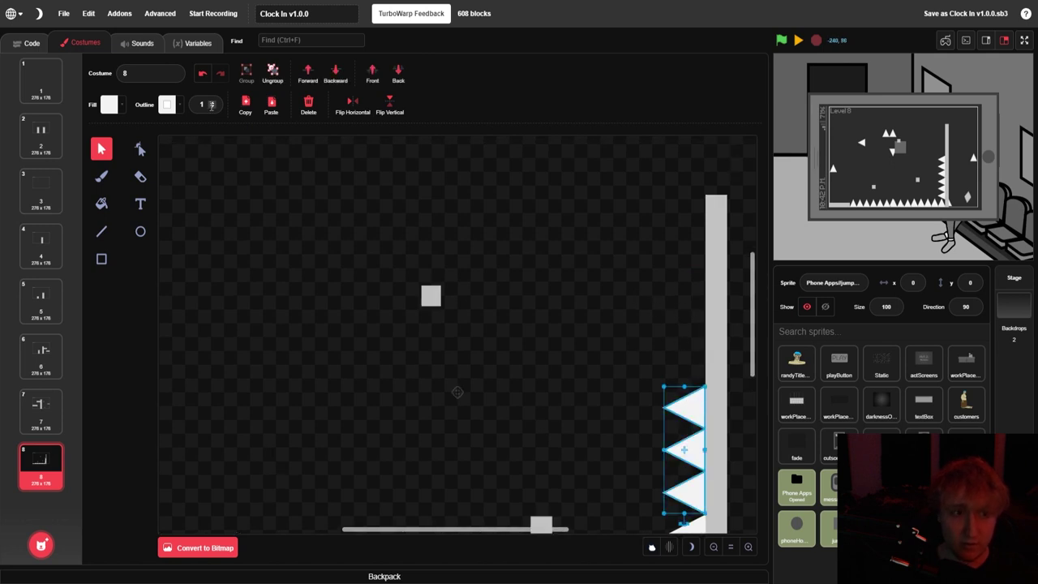
pyautogui.click(281, 82)
pyautogui.click(687, 448)
pyautogui.moveTo(693, 455); pyautogui.dragTo(696, 211)
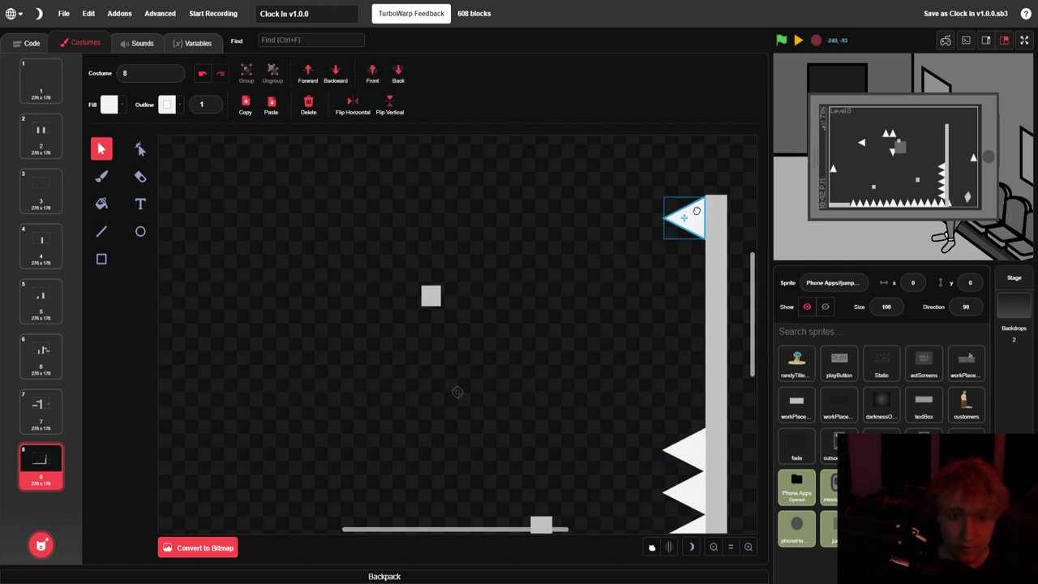
pyautogui.click(681, 259)
pyautogui.click(695, 224)
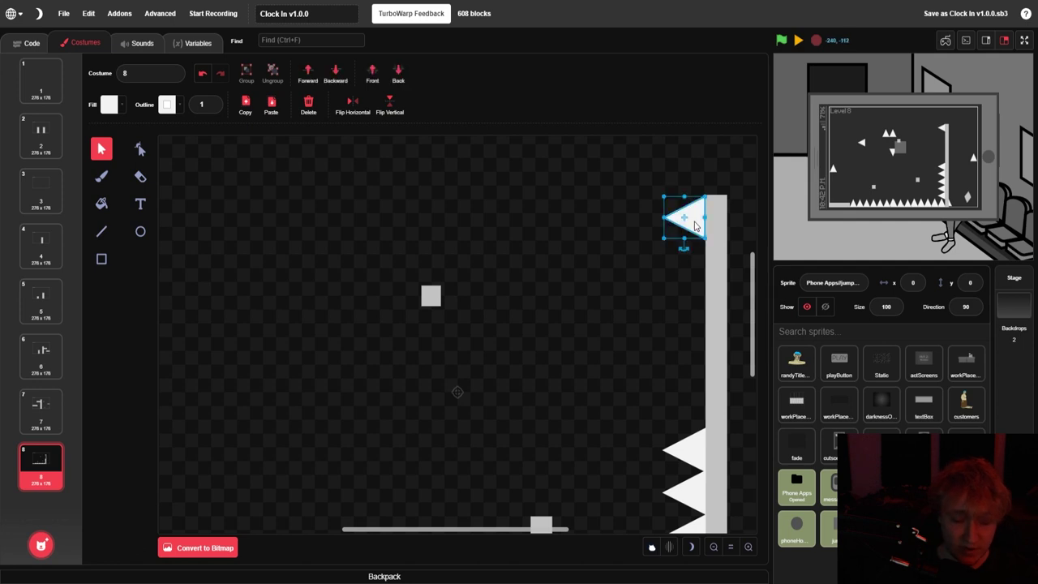
pyautogui.moveTo(694, 224); pyautogui.dragTo(698, 266)
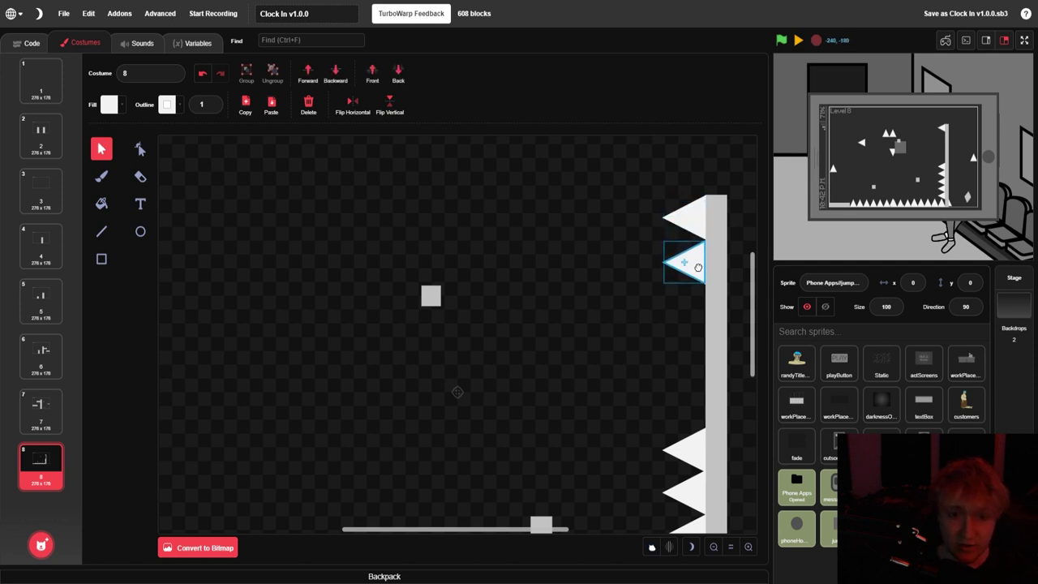
pyautogui.click(684, 325)
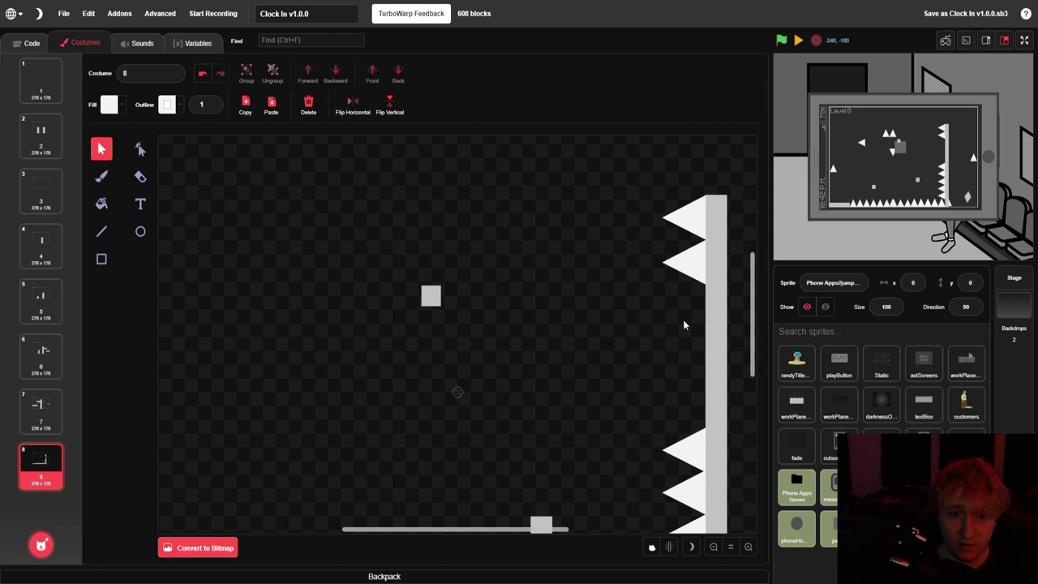
# Duplicate the highest spike of the lower wall row directly above itself on the pillar
pyautogui.click(685, 441)
pyautogui.moveTo(688, 442); pyautogui.dragTo(695, 404)
pyautogui.click(747, 402)
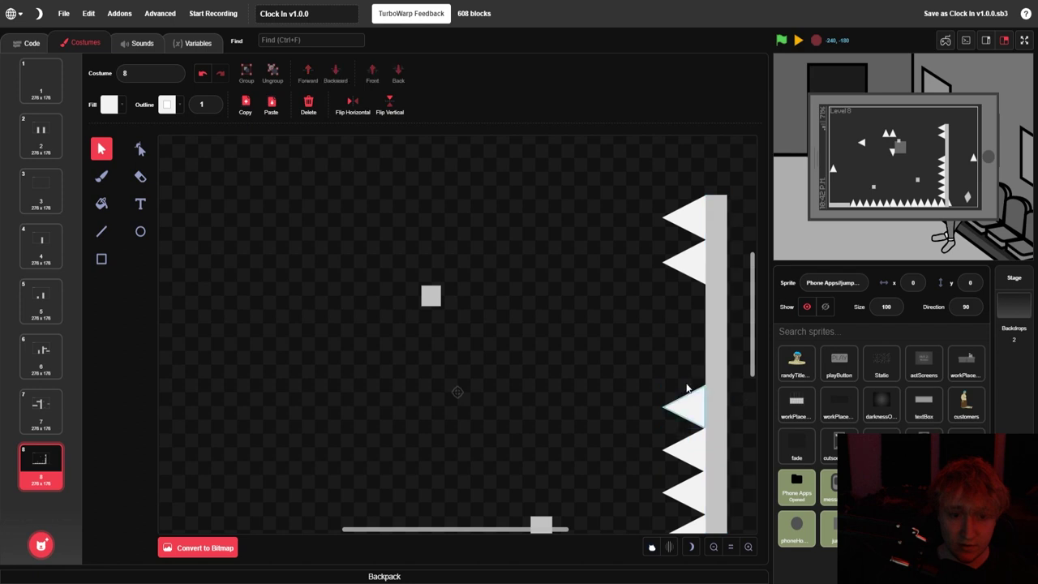
# Select all the floor and wall spikes in the Level 8 costume and cut them out
pyautogui.scroll(-3, 686, 389)
pyautogui.click(714, 547)
pyautogui.click(714, 547)
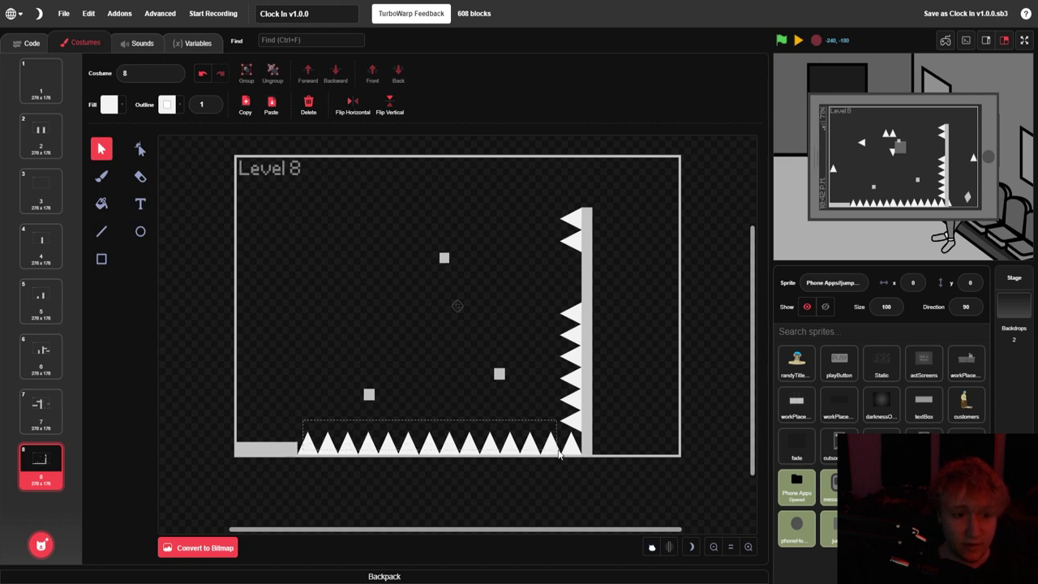
pyautogui.moveTo(570, 453); pyautogui.dragTo(574, 430)
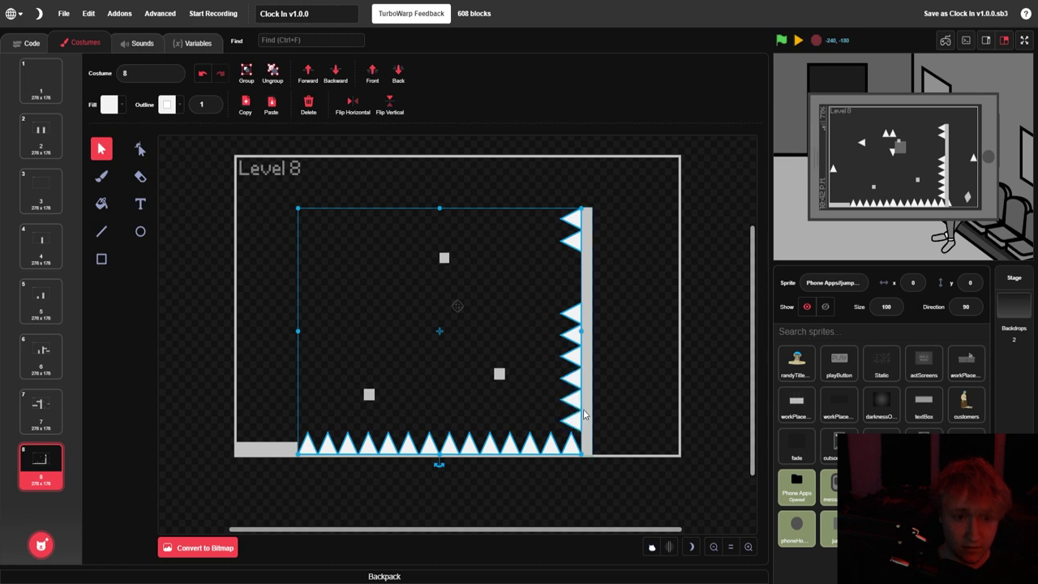
pyautogui.press('Delete')
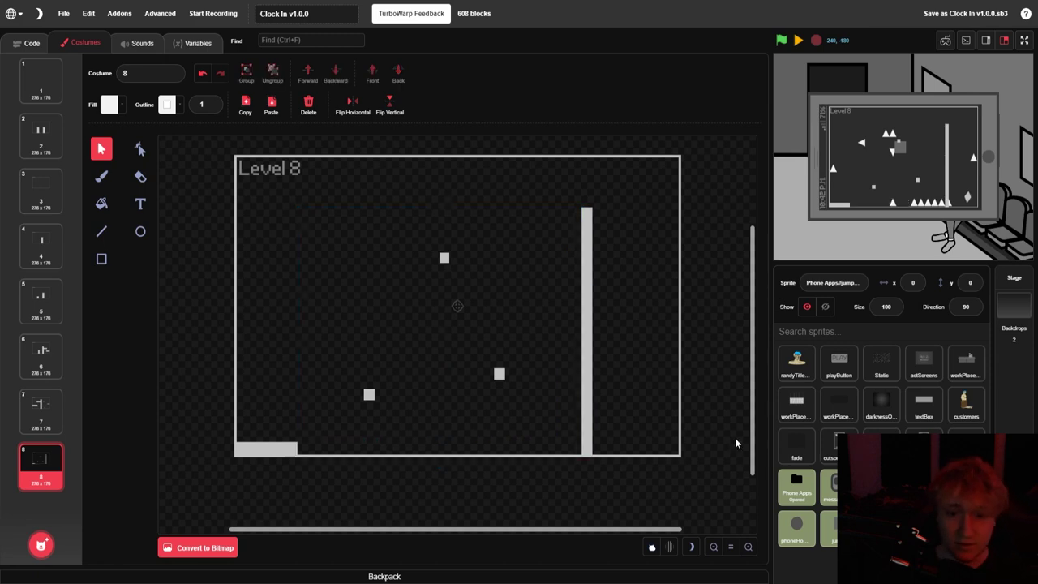
# Paint a new blank costume in the spikes sprite and paste the cut spikes into it
pyautogui.click(954, 527)
pyautogui.moveTo(42, 544)
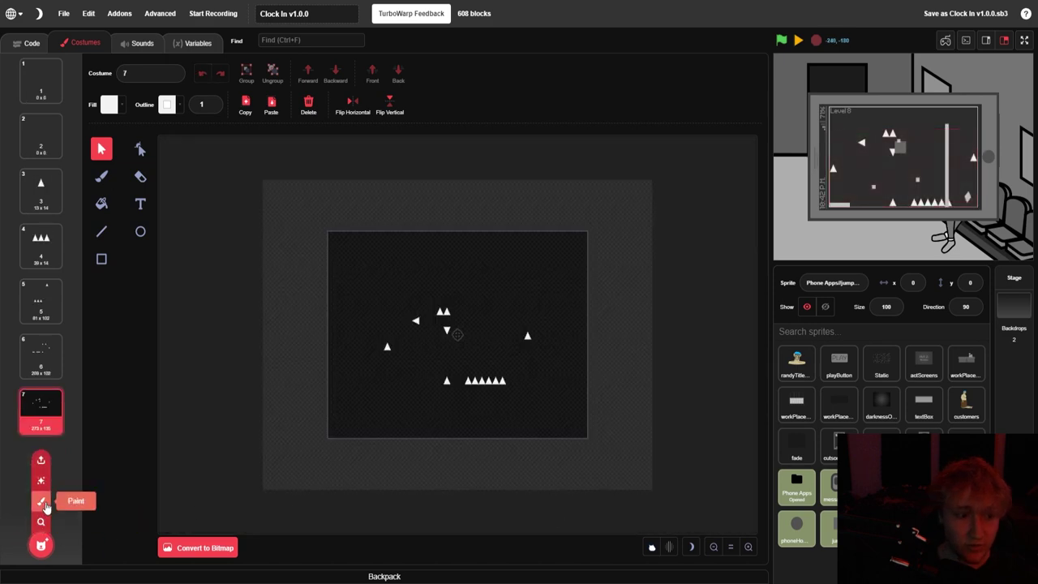
pyautogui.click(43, 505)
pyautogui.hotkey('ctrl', 'v')
pyautogui.click(332, 326)
# Name the new spikes costume 8
pyautogui.click(152, 72)
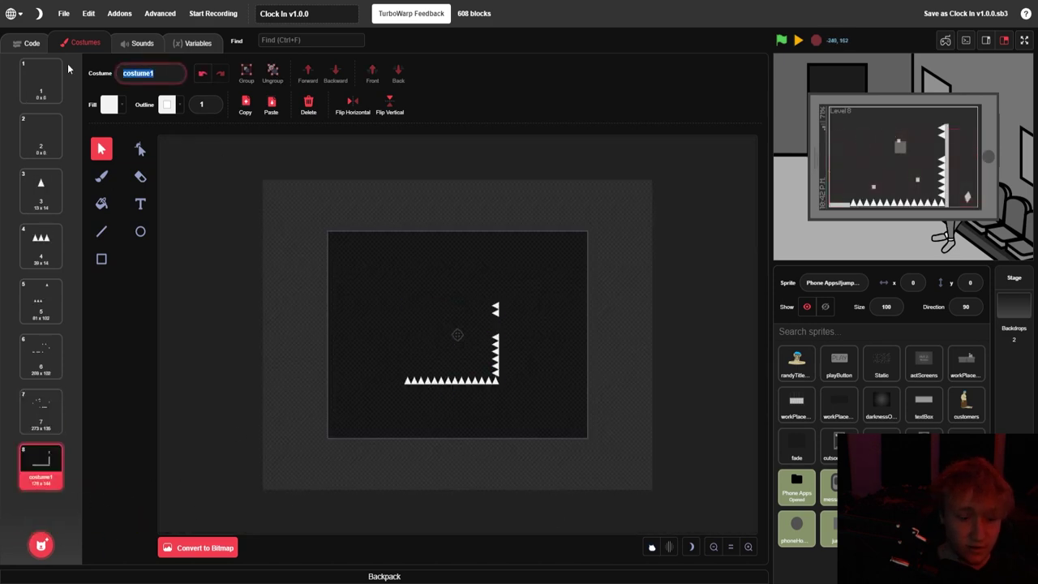
pyautogui.write('8')
pyautogui.press('Return')
# Run the project, place the gray player square over the starting platform, and show the stage full screen
pyautogui.click(797, 42)
pyautogui.click(1023, 40)
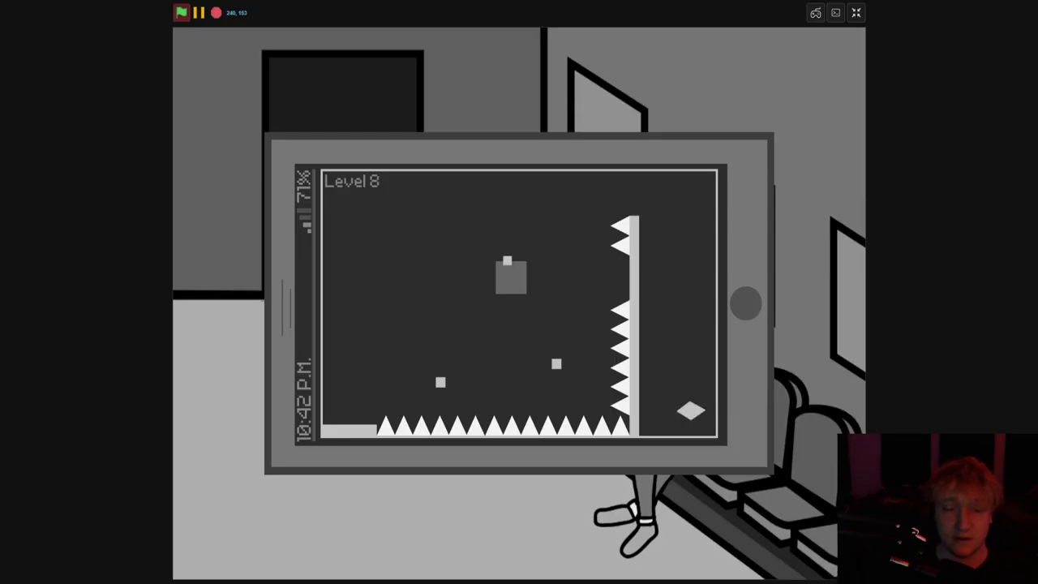
pyautogui.click(855, 13)
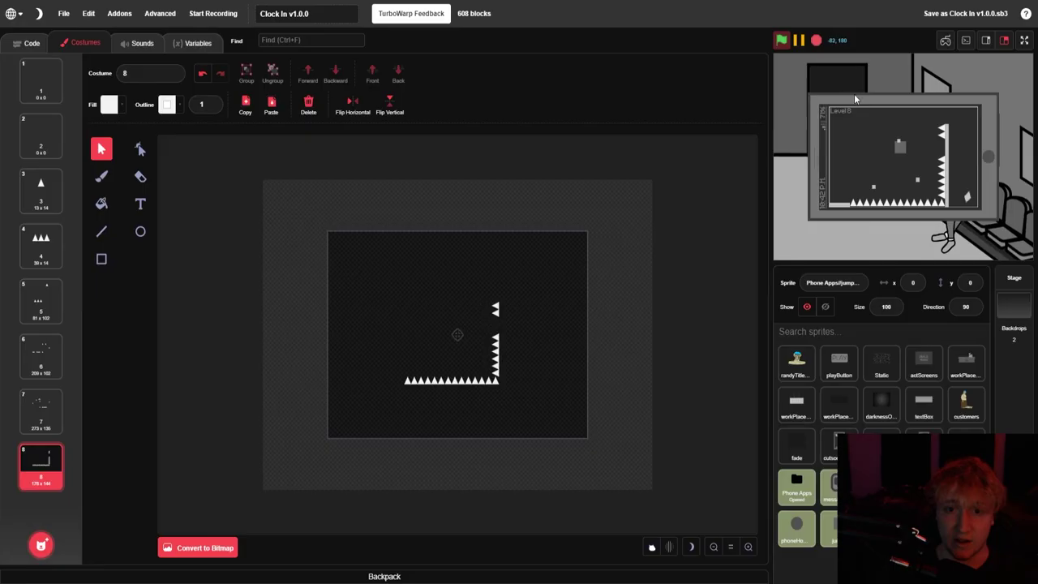
pyautogui.click(872, 181)
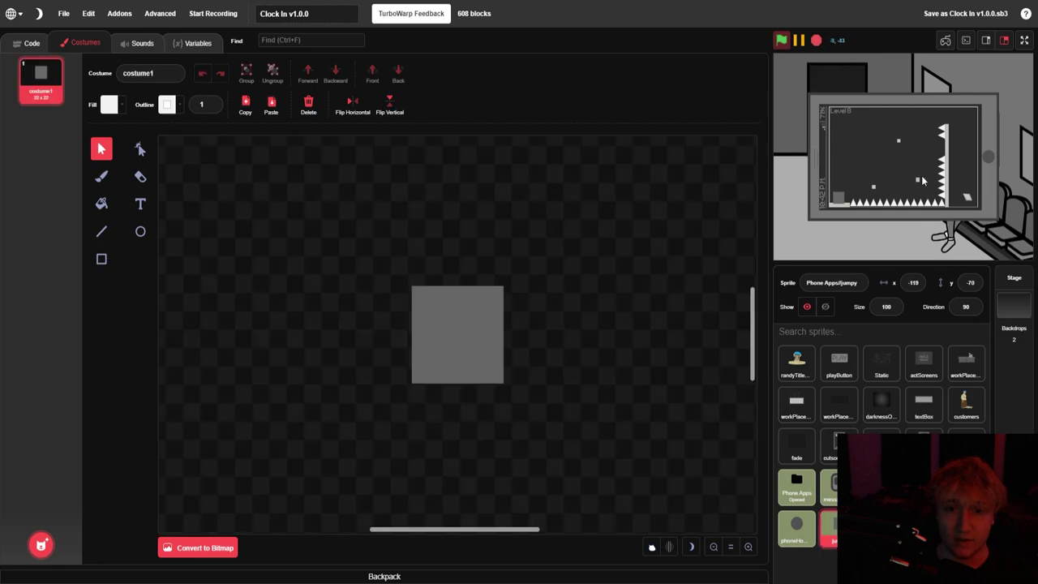
pyautogui.click(1023, 40)
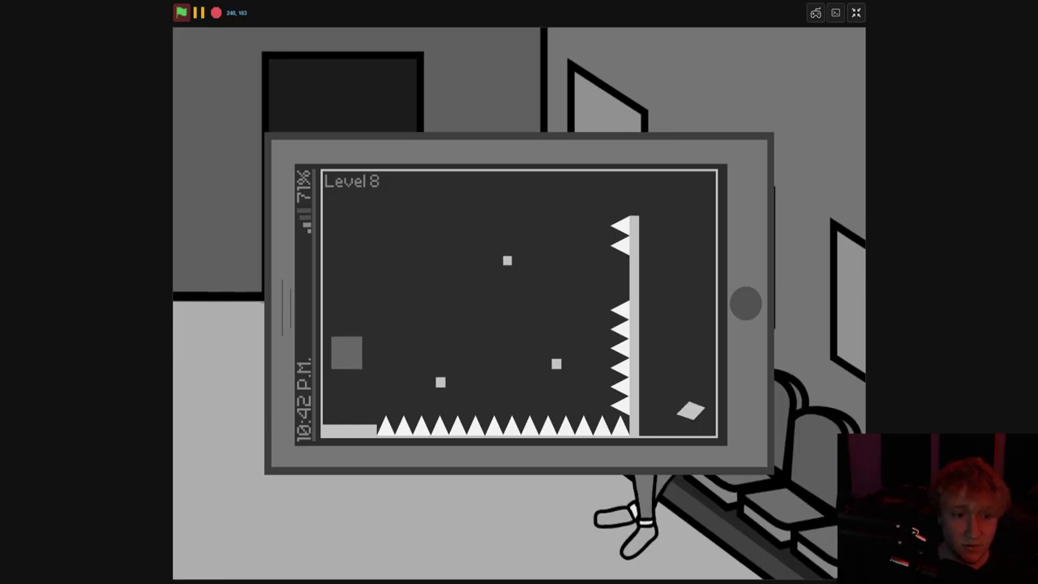
# Playtest Level 8 by jumping the gray square from the starting platform across the small floating blocks
pyautogui.press('Right')
pyautogui.press('Up')
pyautogui.press('Right')
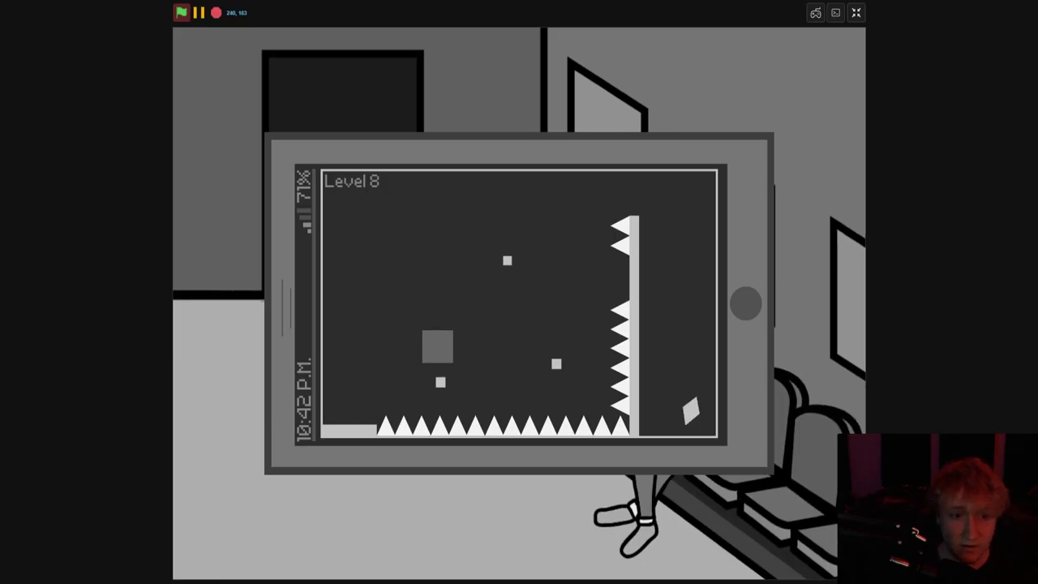
pyautogui.press('Up')
pyautogui.press('Left')
pyautogui.press('Up')
pyautogui.press('Right')
pyautogui.press('Up')
pyautogui.press('Left')
pyautogui.press('Up')
pyautogui.press('Right')
pyautogui.press('Up')
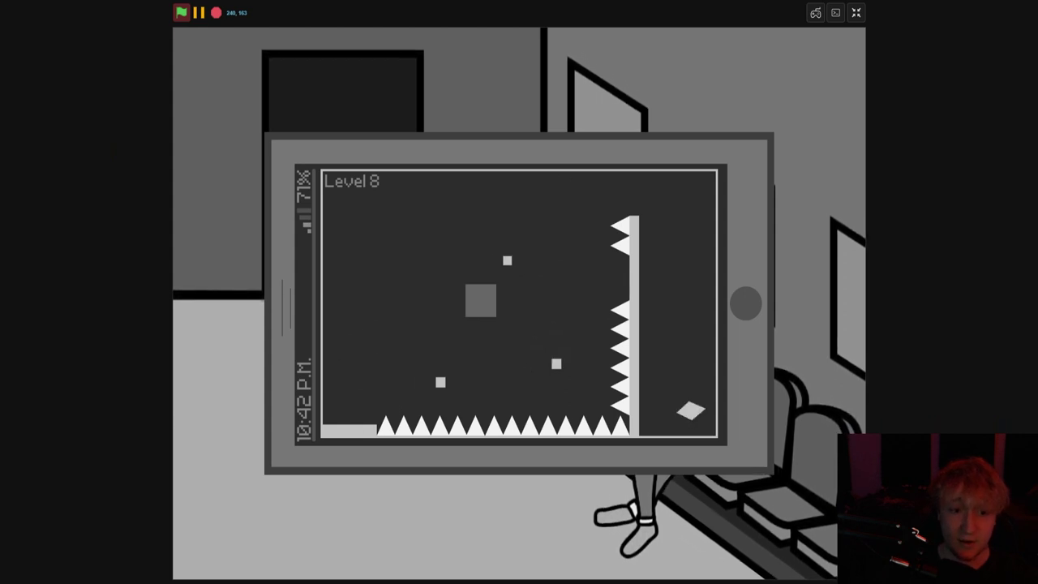
pyautogui.press('Left')
pyautogui.press('Up')
pyautogui.press('Right')
pyautogui.press('Up')
pyautogui.press('Right')
pyautogui.press('Up')
pyautogui.press('Up')
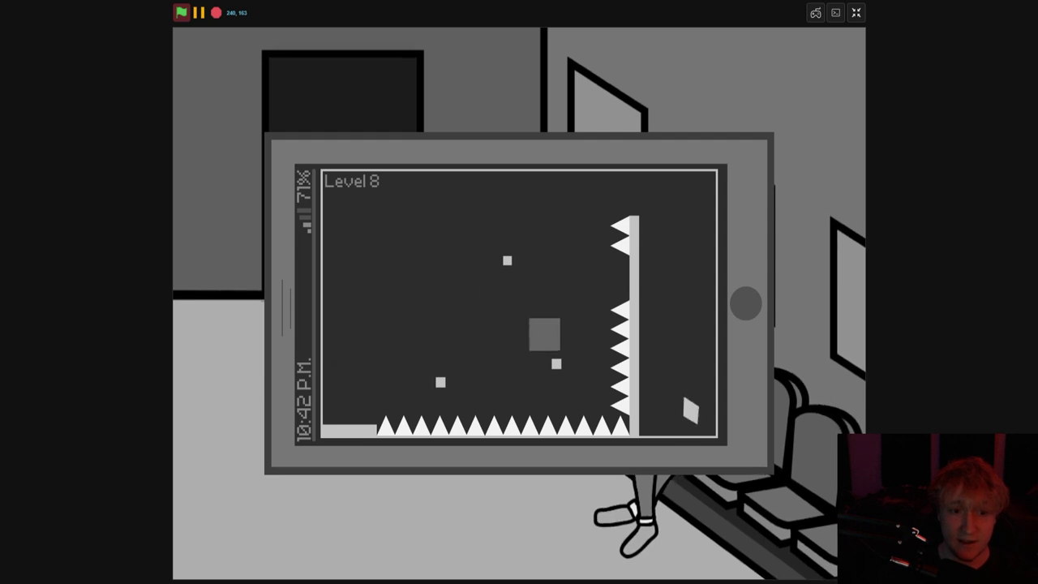
pyautogui.press('Left')
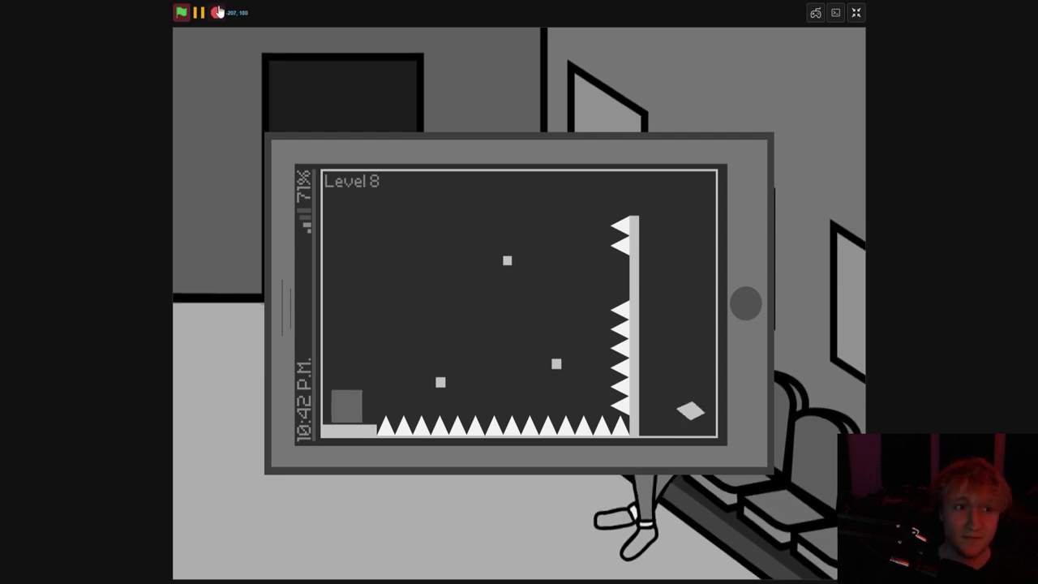
# Leave full screen and delete the second spike from the top of the wall in the spikes sprite's costume 8
pyautogui.click(856, 13)
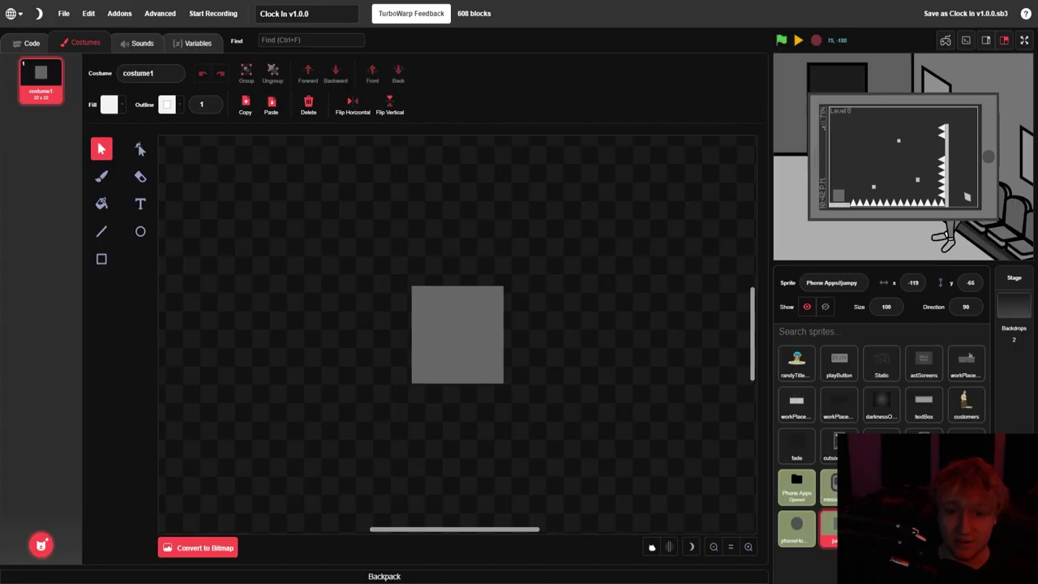
pyautogui.click(881, 529)
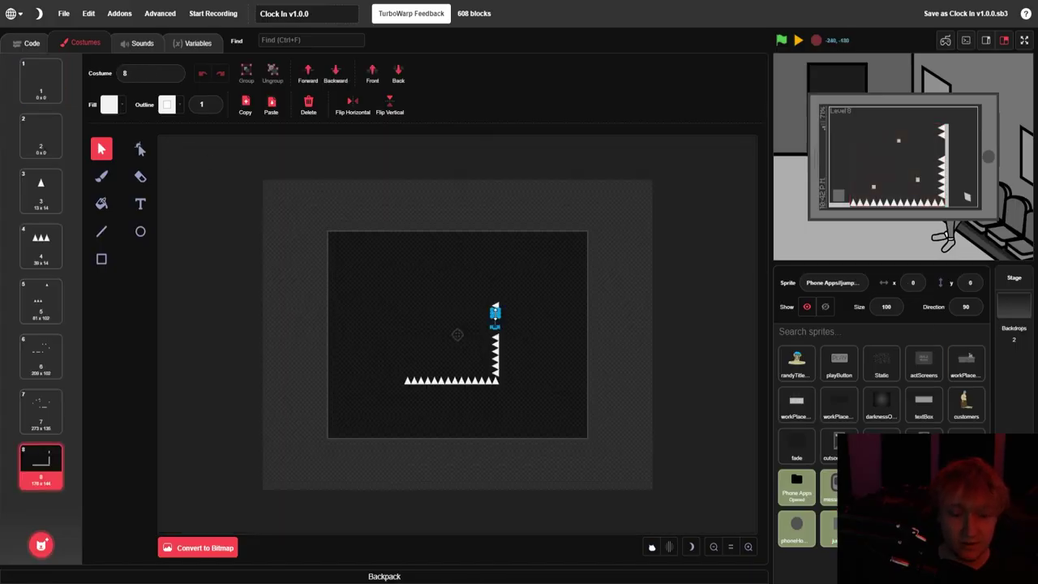
pyautogui.click(550, 334)
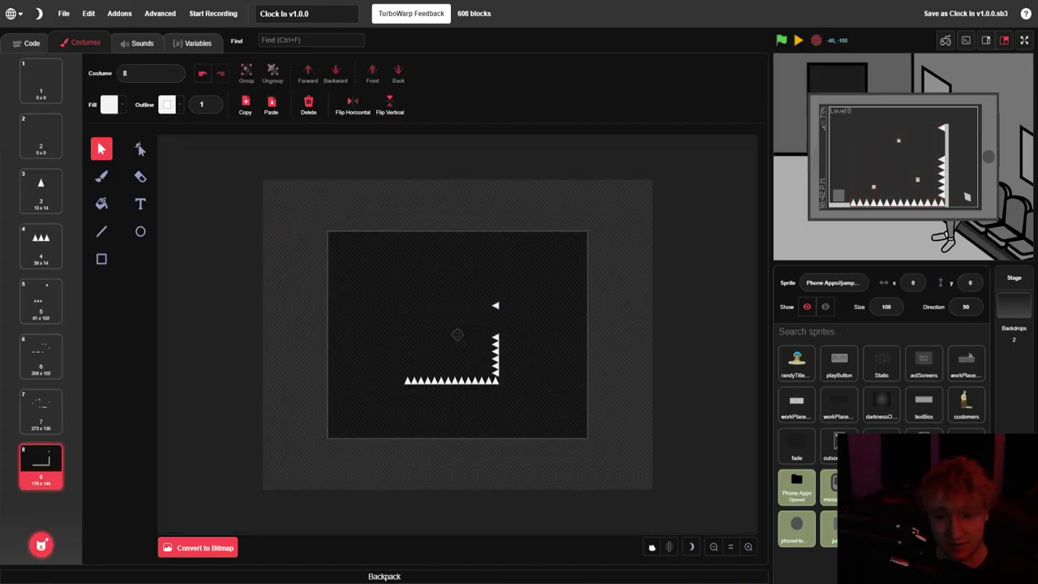
# Move the uppermost floating block in the Level 8 costume further up and right, and save the project
pyautogui.click(924, 529)
pyautogui.click(443, 257)
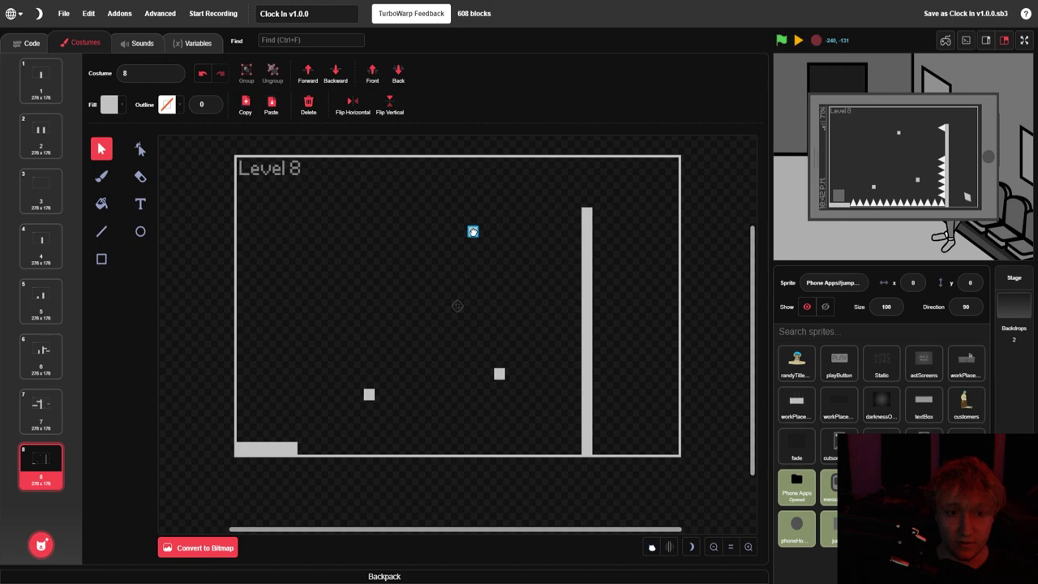
pyautogui.click(526, 276)
pyautogui.hotkey('ctrl', 's')
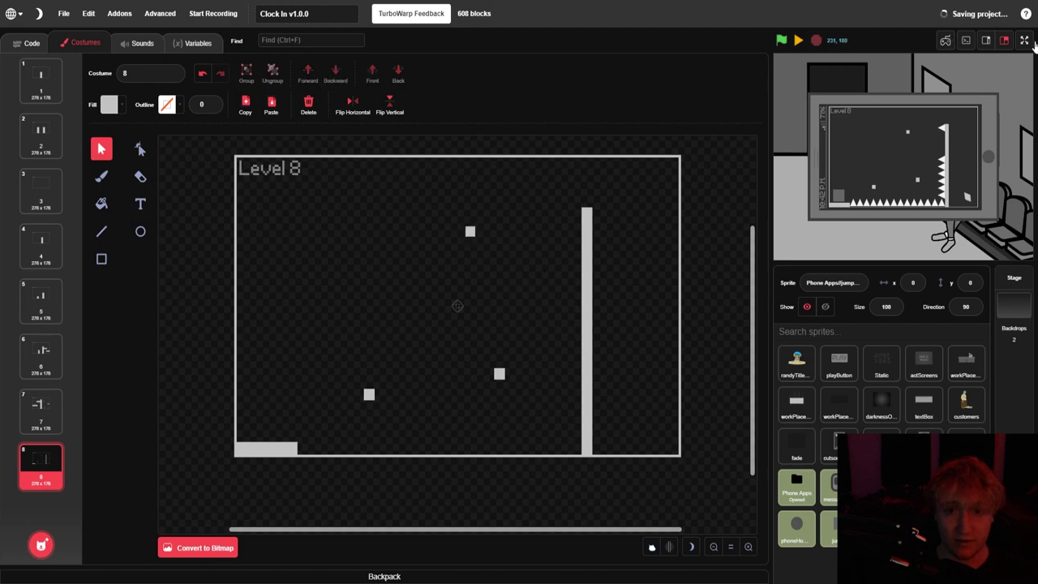
# Resume the project full screen and playtest Level 8, jumping across the floating blocks and over the wall to the diamond
pyautogui.click(1023, 41)
pyautogui.click(199, 15)
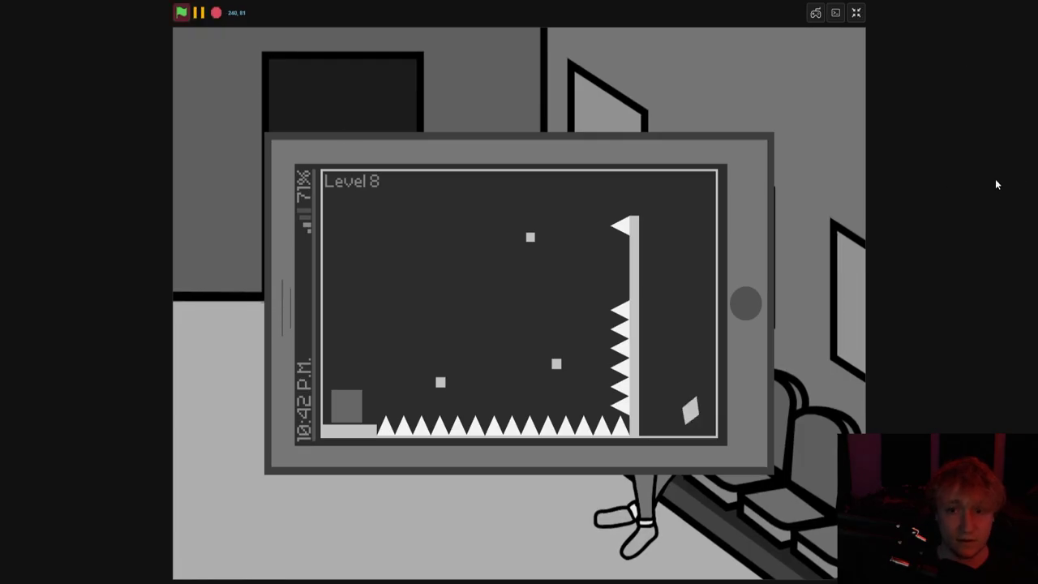
pyautogui.press('Up')
pyautogui.press('Right')
pyautogui.press('Up')
pyautogui.press('Right')
pyautogui.press('Up')
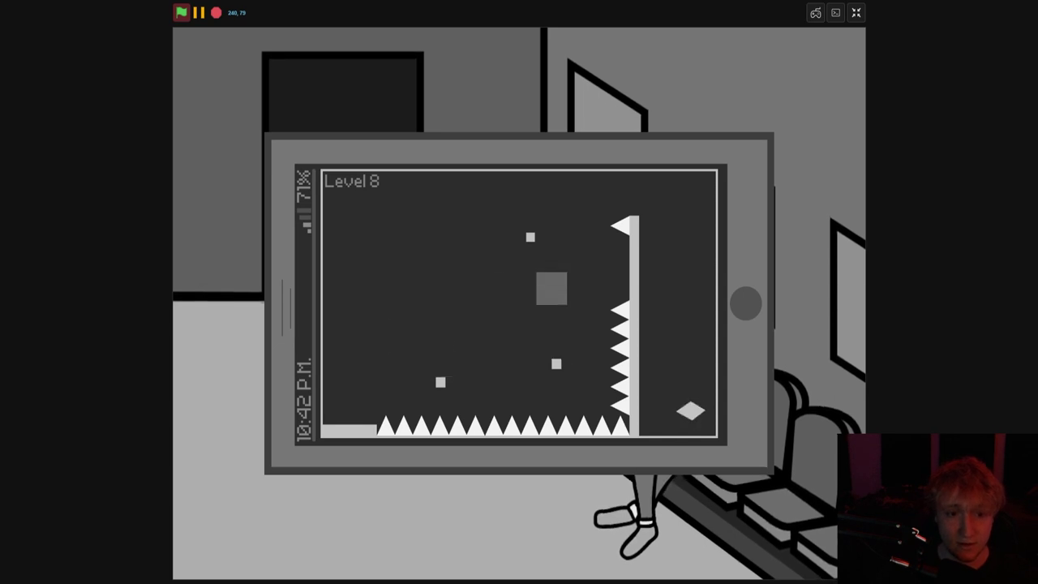
pyautogui.press('Up')
pyautogui.press('Right')
pyautogui.press('Up')
pyautogui.press('Left')
pyautogui.press('Right')
pyautogui.press('Left')
pyautogui.press('Right')
pyautogui.press('Up')
pyautogui.press('Up')
pyautogui.press('Right')
pyautogui.press('Up')
pyautogui.press('Right')
pyautogui.press('Up')
pyautogui.press('Up')
pyautogui.press('Right')
pyautogui.press('Up')
pyautogui.press('Right')
pyautogui.press('Up')
pyautogui.press('Right')
pyautogui.press('Up')
pyautogui.press('Right')
pyautogui.press('Up')
pyautogui.press('Up')
pyautogui.press('Right')
pyautogui.press('Left')
pyautogui.press('Up')
pyautogui.press('Right')
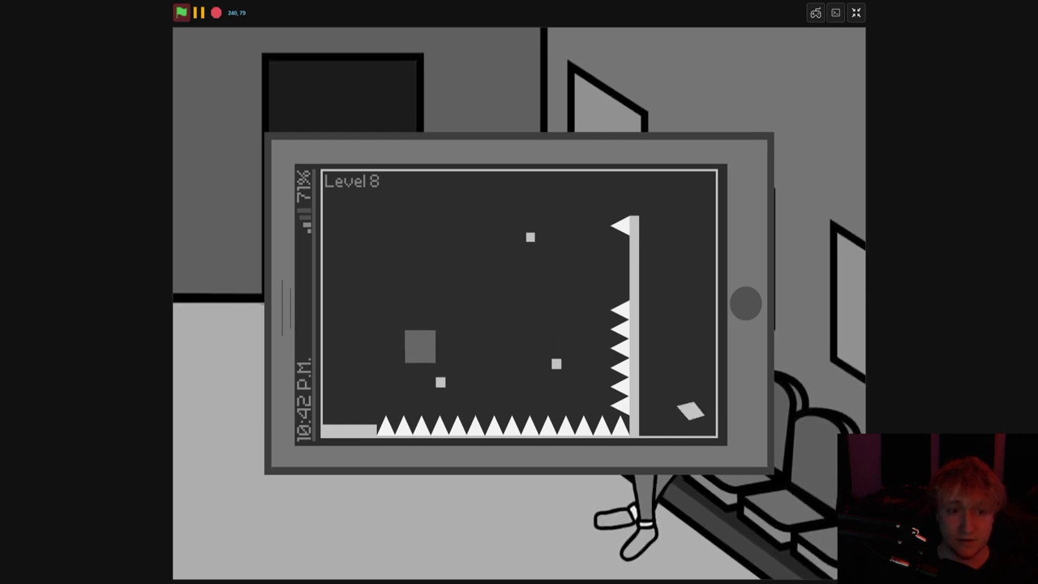
pyautogui.press('Up')
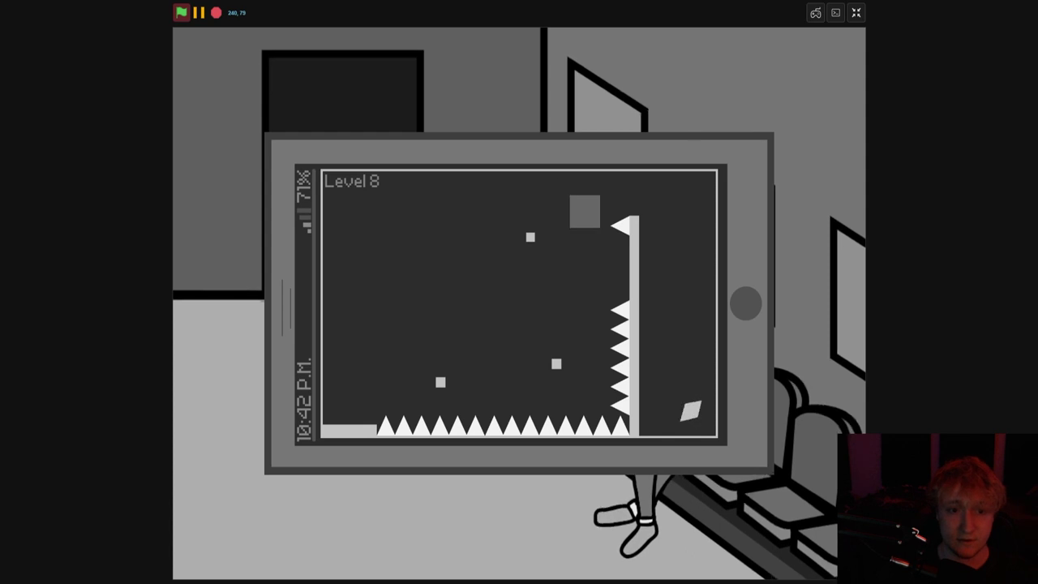
pyautogui.press('Up')
pyautogui.press('Right')
pyautogui.press('Up')
pyautogui.press('Right')
pyautogui.press('Left')
pyautogui.press('Up')
pyautogui.press('Right')
pyautogui.press('Up')
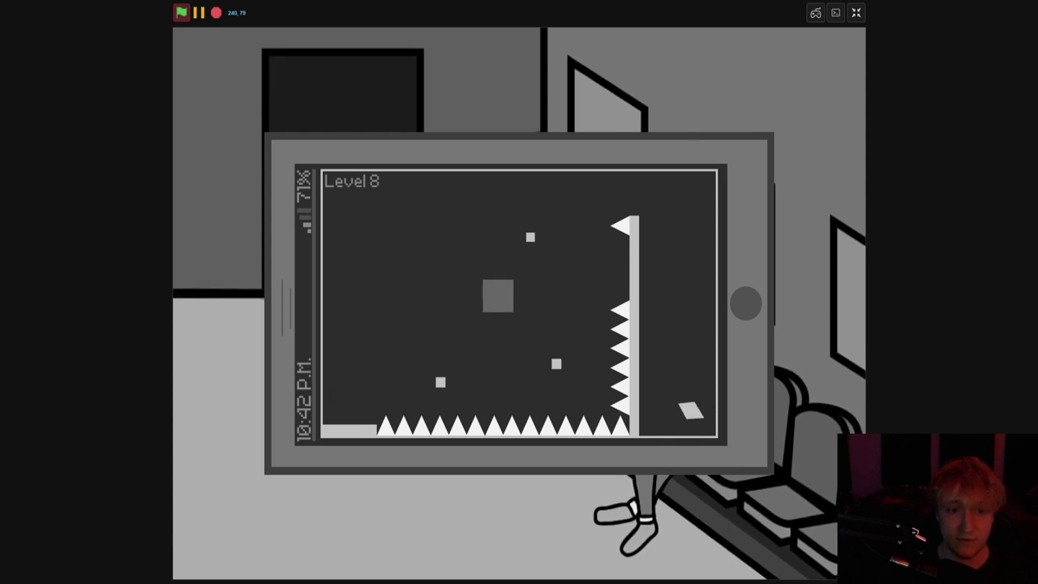
pyautogui.press('Up')
pyautogui.press('Left')
pyautogui.press('Right')
pyautogui.press('Up')
pyautogui.press('Up')
pyautogui.press('Up')
pyautogui.press('Up')
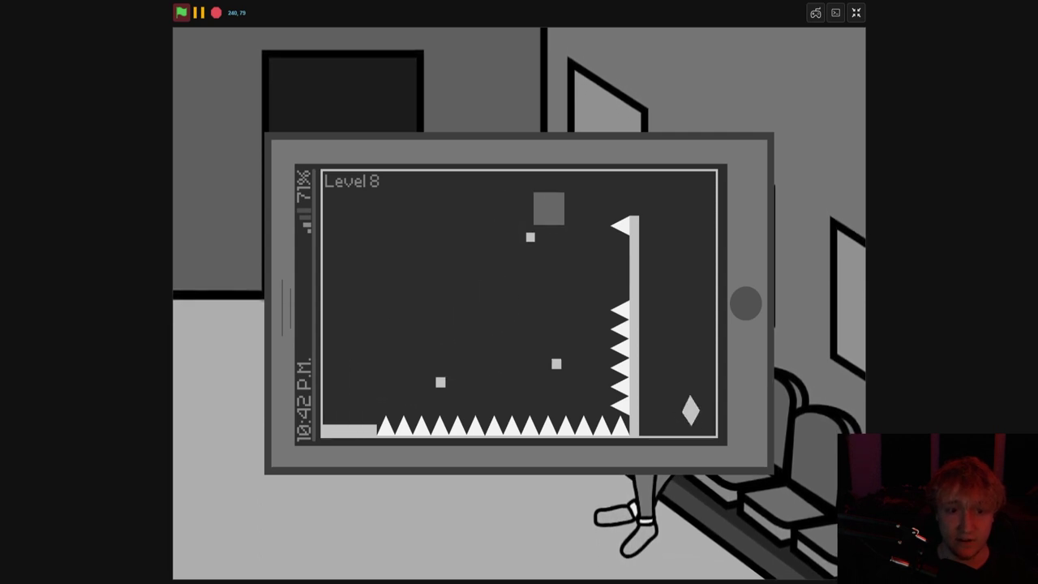
pyautogui.press('Up')
pyautogui.press('Right')
pyautogui.press('Up')
pyautogui.press('Right')
pyautogui.press('Up')
pyautogui.press('Up')
pyautogui.press('Up')
pyautogui.press('Right')
pyautogui.press('Up')
pyautogui.press('Up')
pyautogui.press('Right')
pyautogui.press('Up')
pyautogui.press('Right')
pyautogui.press('Up')
pyautogui.press('Up')
pyautogui.press('Right')
pyautogui.press('Right')
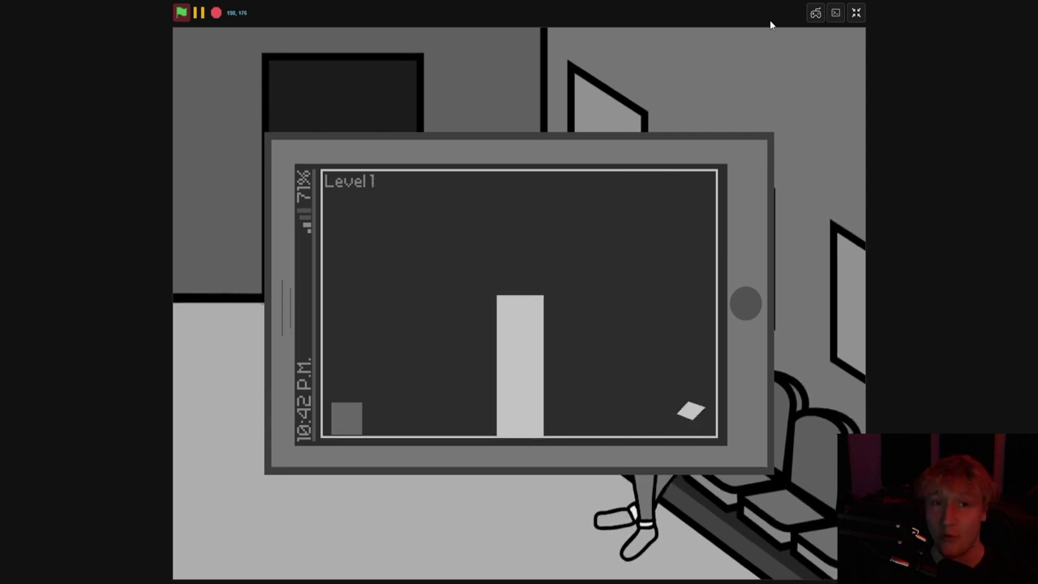
# Pause the full-screen playtest and duplicate the Level 8 costume as costume 9
pyautogui.click(199, 13)
pyautogui.click(855, 13)
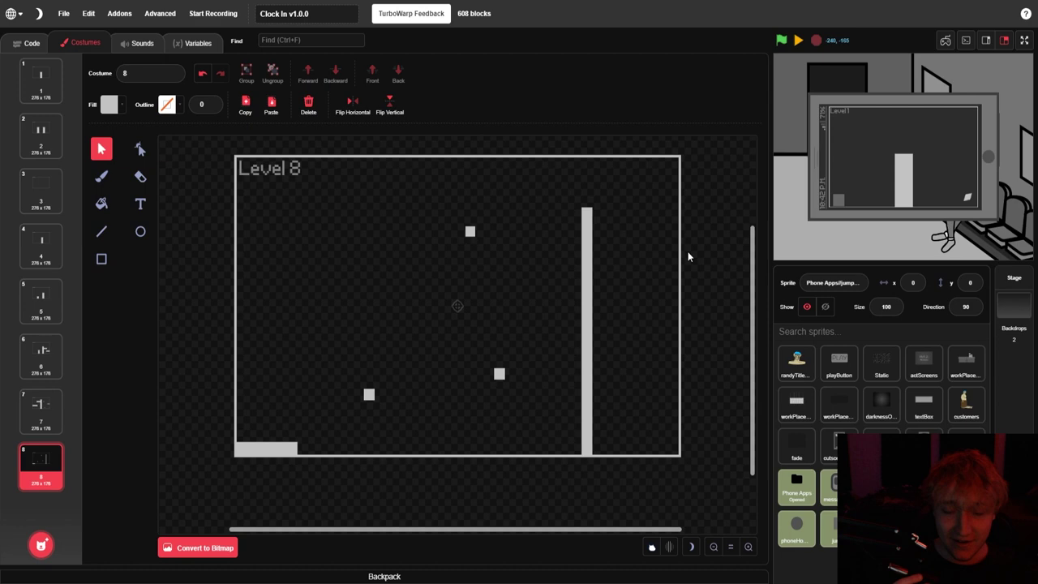
pyautogui.rightClick(32, 460)
pyautogui.click(48, 466)
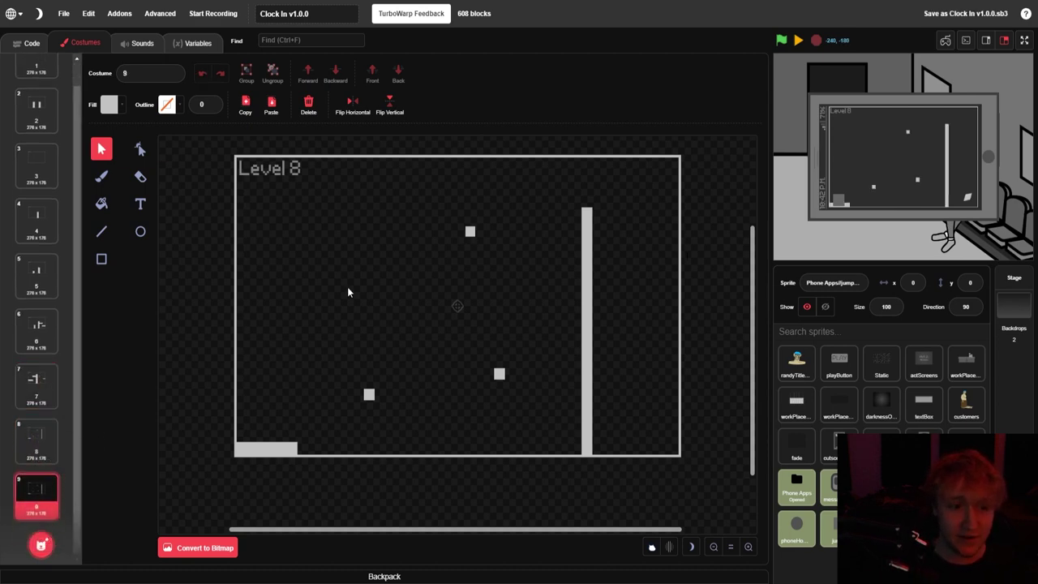
# Change the title text in costume 9 to Level 9
pyautogui.click(591, 305)
pyautogui.moveTo(257, 206); pyautogui.dragTo(393, 301)
pyautogui.click(298, 169)
pyautogui.doubleClick(295, 175)
pyautogui.click(301, 173)
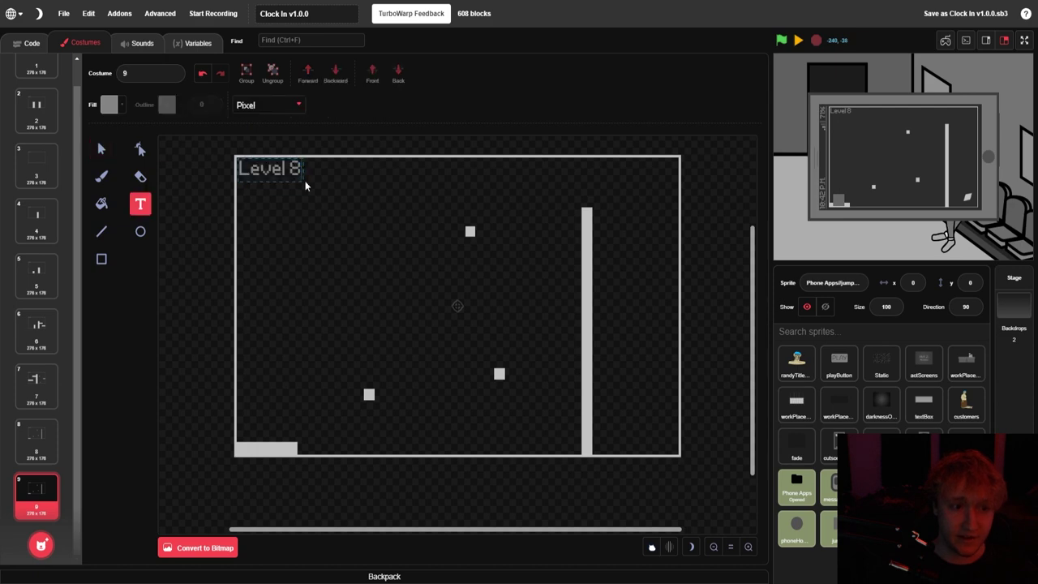
pyautogui.press('BackSpace')
pyautogui.write('9')
pyautogui.click(352, 209)
pyautogui.click(101, 150)
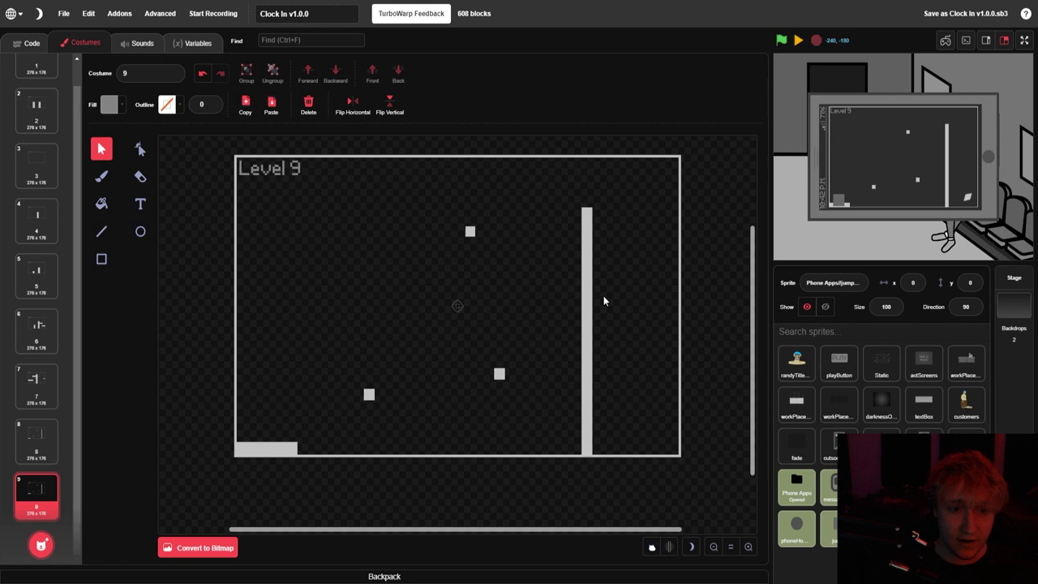
# Clear the old platform, blocks and wall from the Level 9 costume, and draw a tall light-gray pillar rising from the floor
pyautogui.moveTo(266, 225); pyautogui.dragTo(609, 447)
pyautogui.press('Delete')
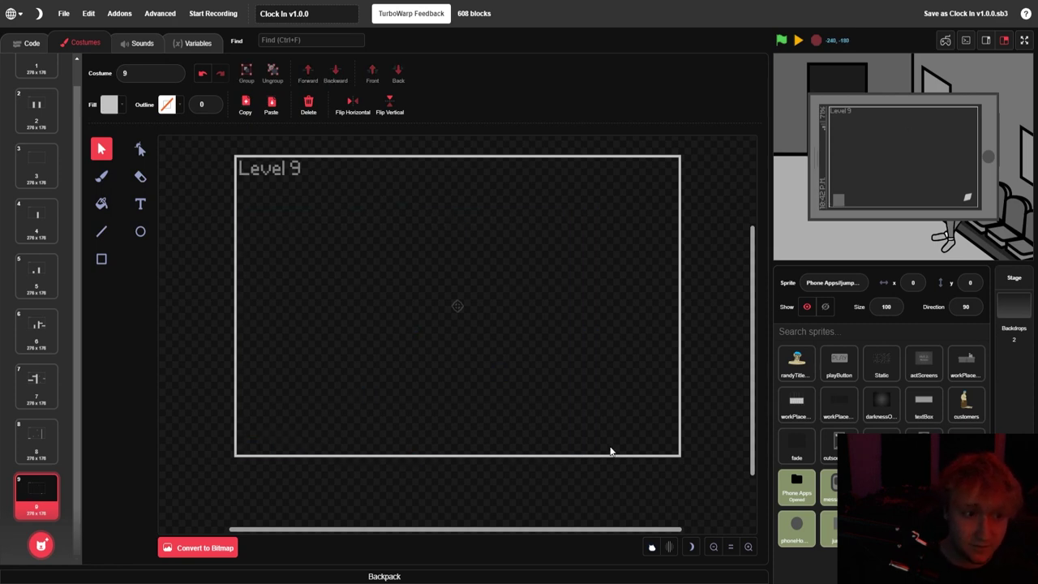
pyautogui.click(102, 259)
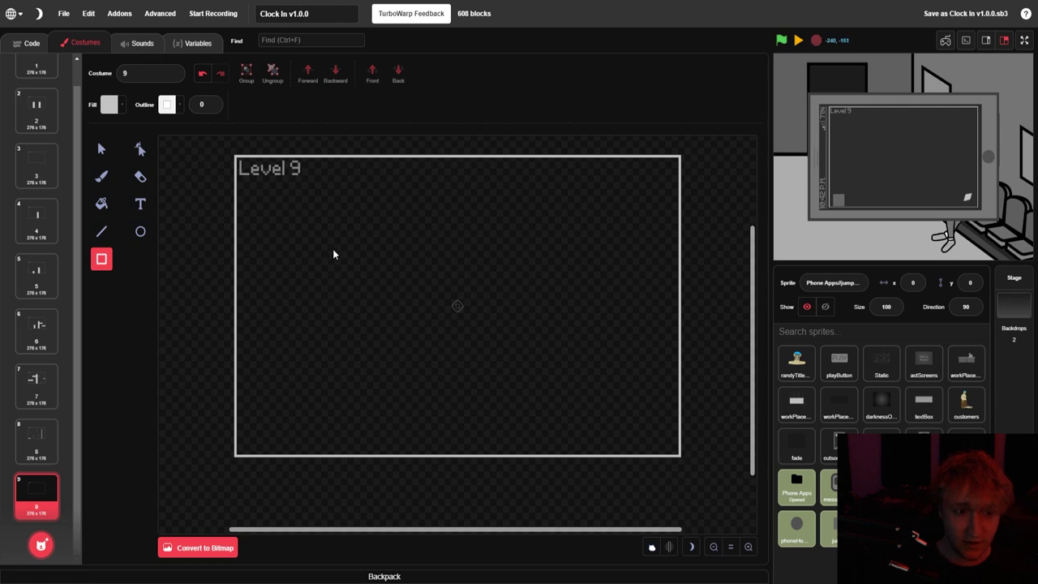
pyautogui.moveTo(340, 248); pyautogui.dragTo(366, 456)
pyautogui.click(445, 408)
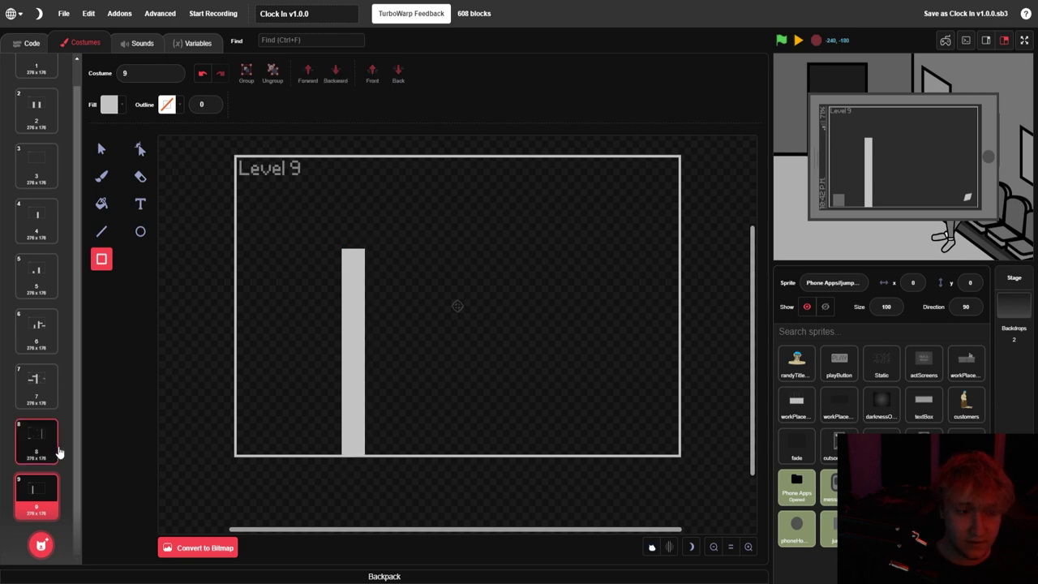
# Copy the topmost wall spike from spikes costume 8 and paste it into the Level 9 costume at the pillar's lower left base
pyautogui.click(947, 528)
pyautogui.click(103, 152)
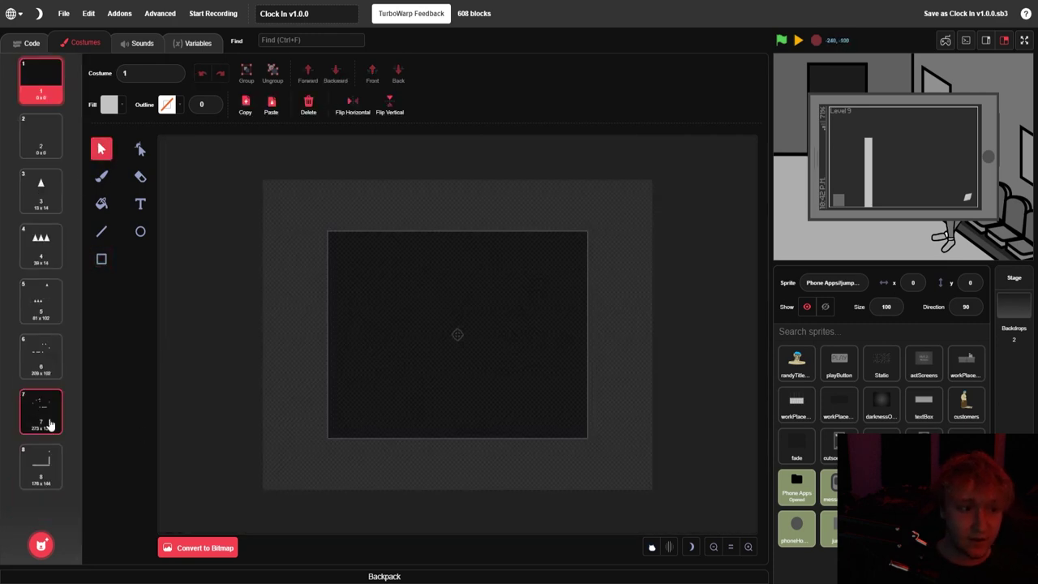
pyautogui.click(43, 460)
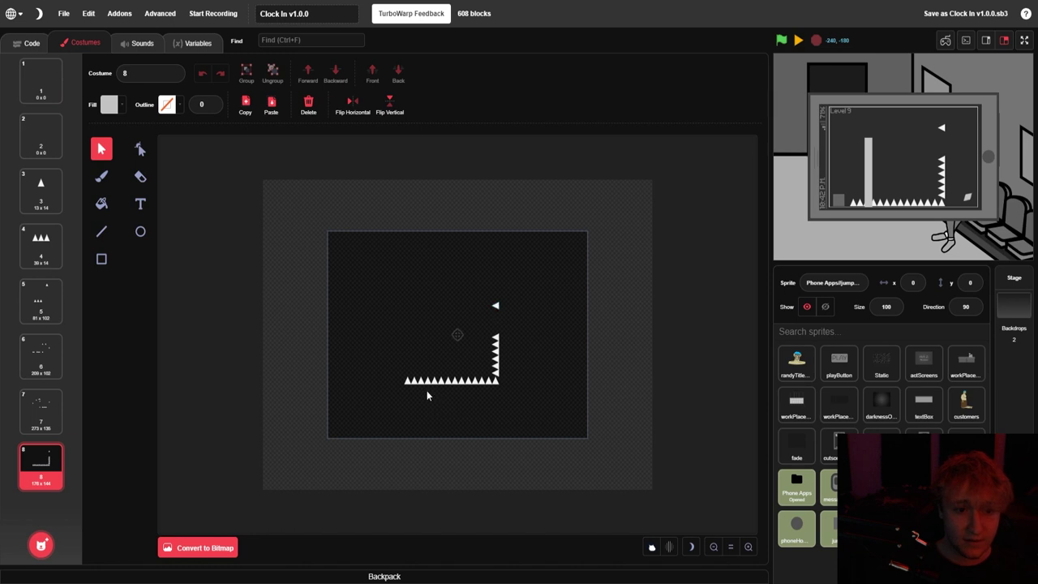
pyautogui.click(495, 307)
pyautogui.click(561, 321)
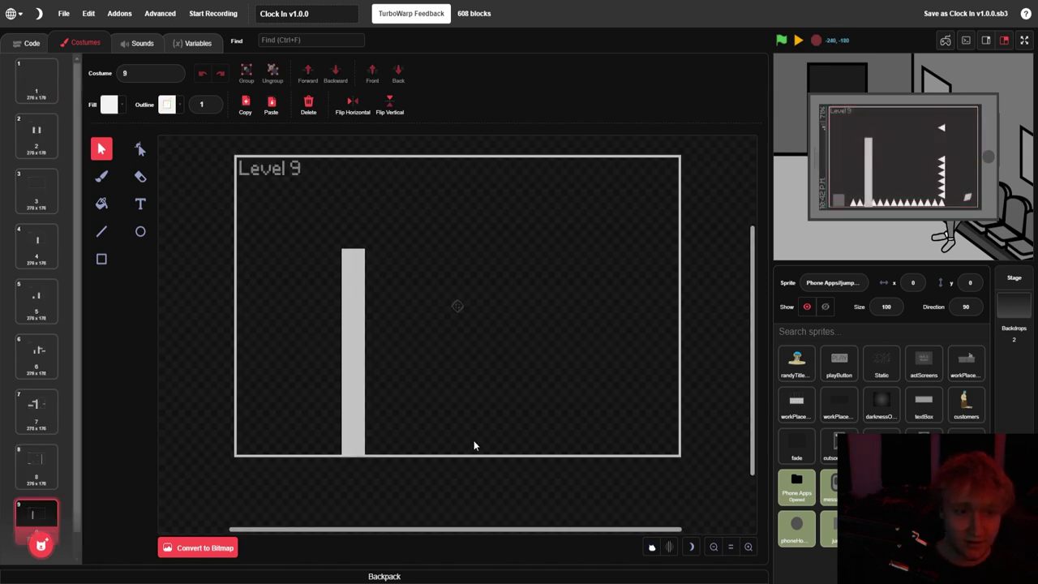
pyautogui.hotkey('ctrl', 'v')
pyautogui.moveTo(572, 218); pyautogui.dragTo(331, 445)
# Duplicate the base spike upward along the pillar's left side to form a stacked column of four spikes
pyautogui.click(748, 548)
pyautogui.click(748, 547)
pyautogui.click(748, 547)
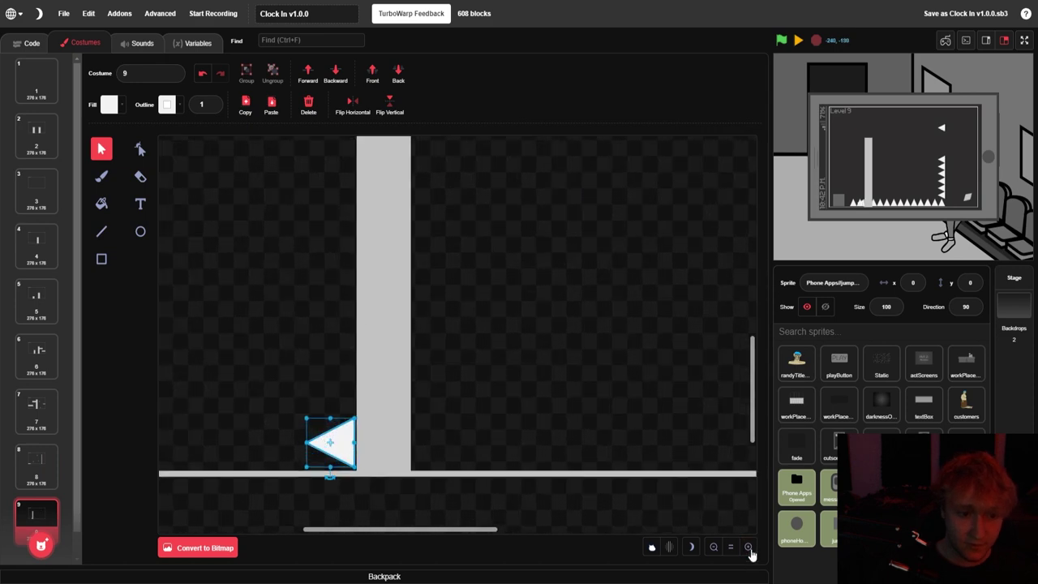
pyautogui.moveTo(339, 453); pyautogui.dragTo(339, 292)
pyautogui.click(526, 287)
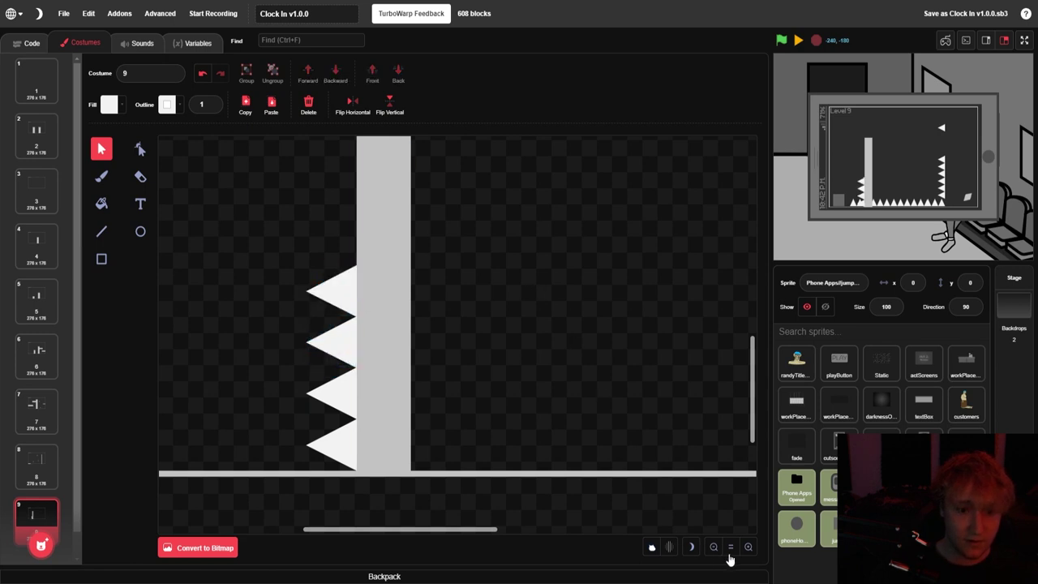
# Place two more stacked spike copies on the pillar's left side, the upper one flush with the pillar's top edge
pyautogui.click(747, 546)
pyautogui.click(713, 547)
pyautogui.click(747, 547)
pyautogui.click(747, 546)
pyautogui.moveTo(487, 537)
pyautogui.mouseDown()
pyautogui.moveTo(415, 527)
pyautogui.moveTo(403, 457)
pyautogui.mouseUp()
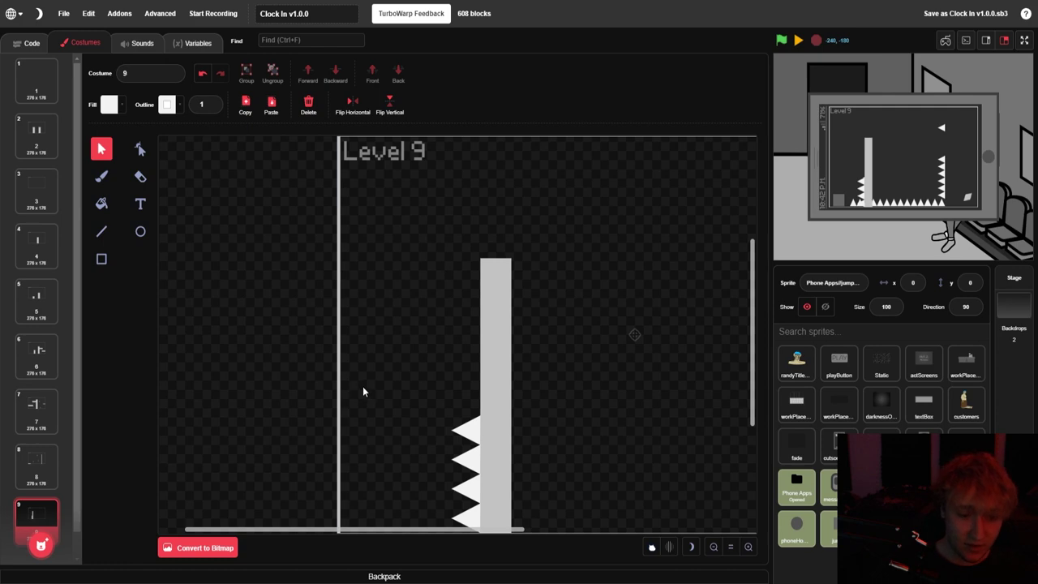
pyautogui.moveTo(474, 461); pyautogui.dragTo(464, 272)
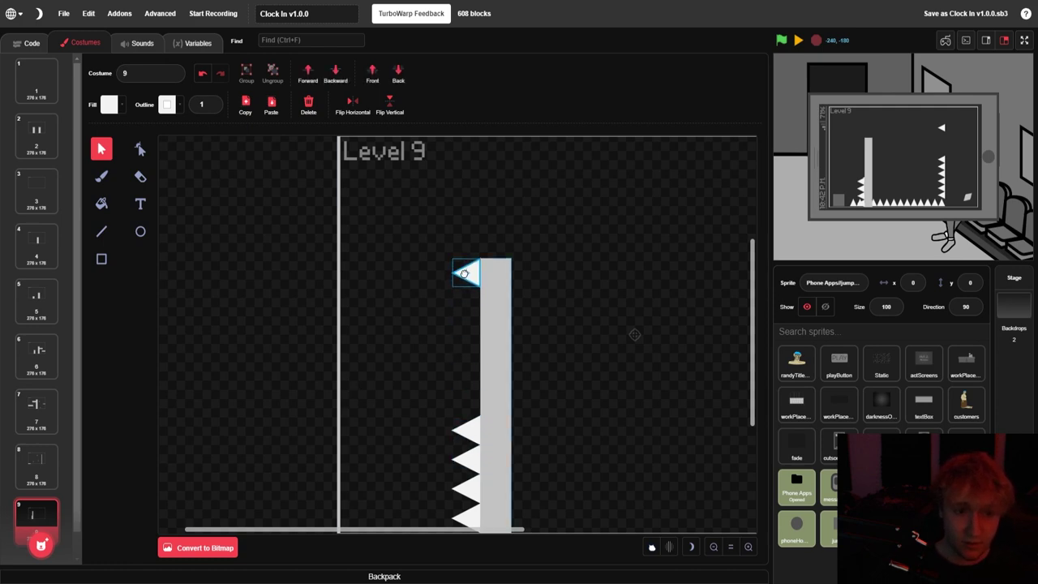
pyautogui.click(414, 316)
pyautogui.click(467, 276)
pyautogui.click(462, 289)
pyautogui.moveTo(472, 276); pyautogui.dragTo(470, 305)
pyautogui.click(436, 329)
# Copy the spike at the pillar's base, mirror it to point right, and place it flush on the left boundary wall facing the pillar
pyautogui.scroll(-1, 436, 329)
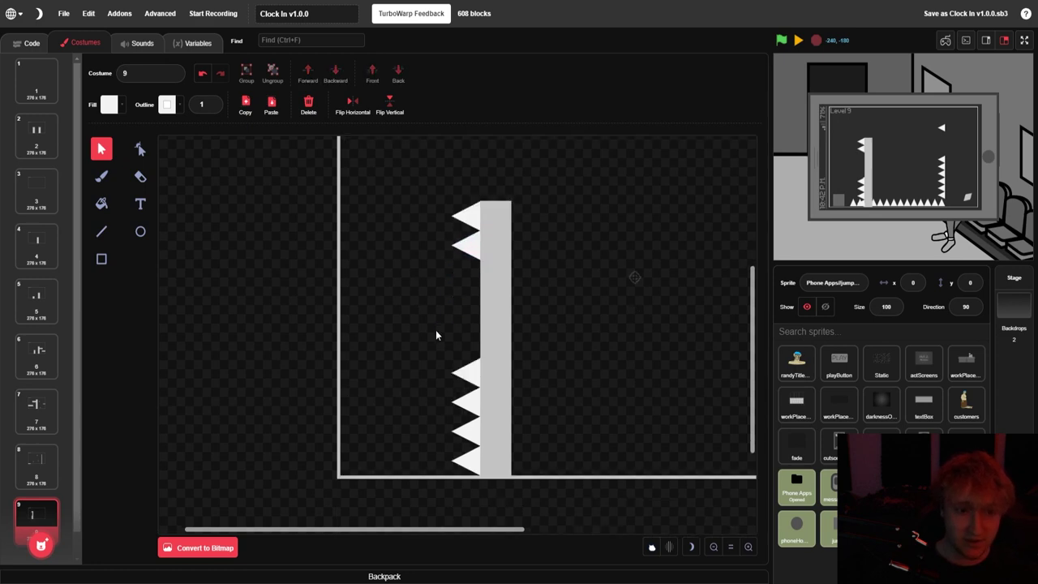
pyautogui.click(474, 462)
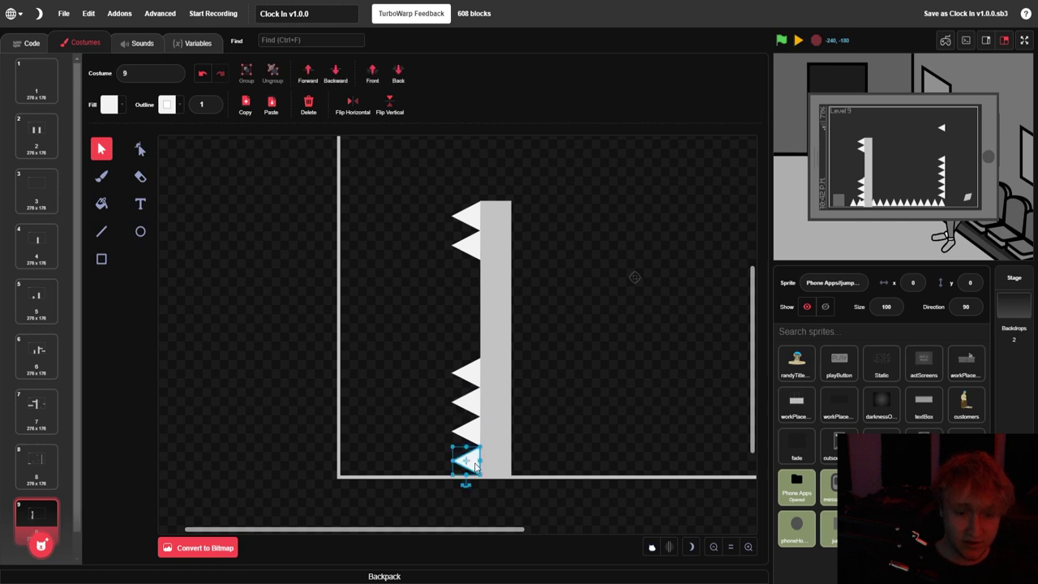
pyautogui.moveTo(475, 466); pyautogui.dragTo(361, 342)
pyautogui.moveTo(370, 394); pyautogui.dragTo(351, 339)
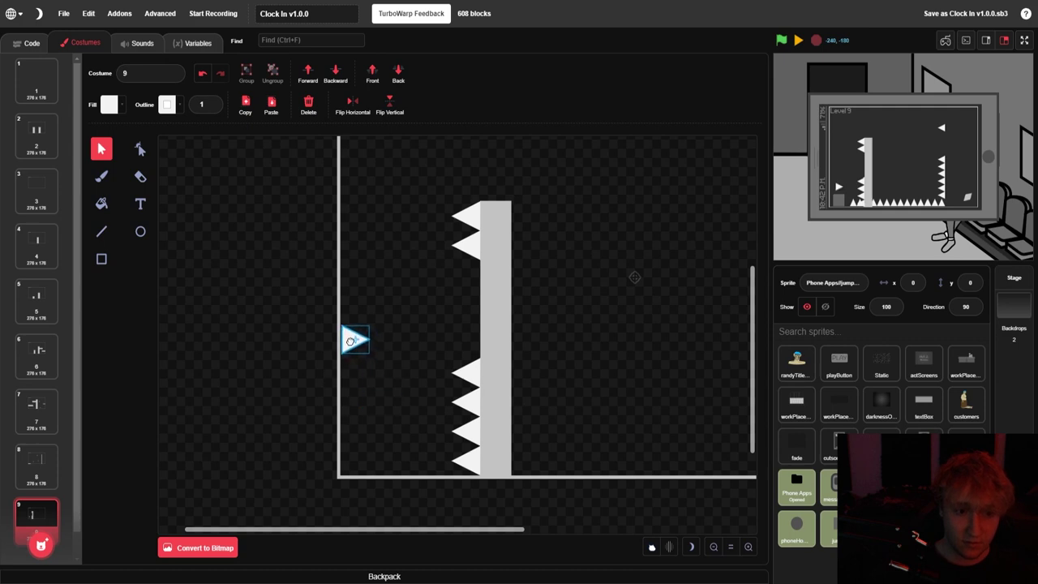
pyautogui.moveTo(350, 339); pyautogui.dragTo(350, 340)
pyautogui.click(398, 322)
pyautogui.click(747, 547)
pyautogui.click(747, 546)
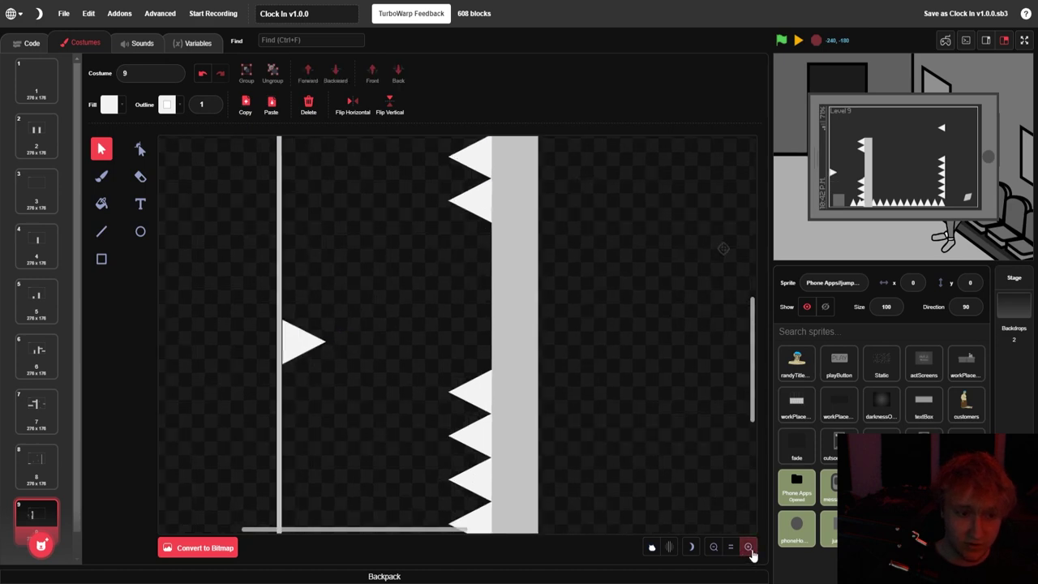
pyautogui.click(747, 547)
pyautogui.click(261, 341)
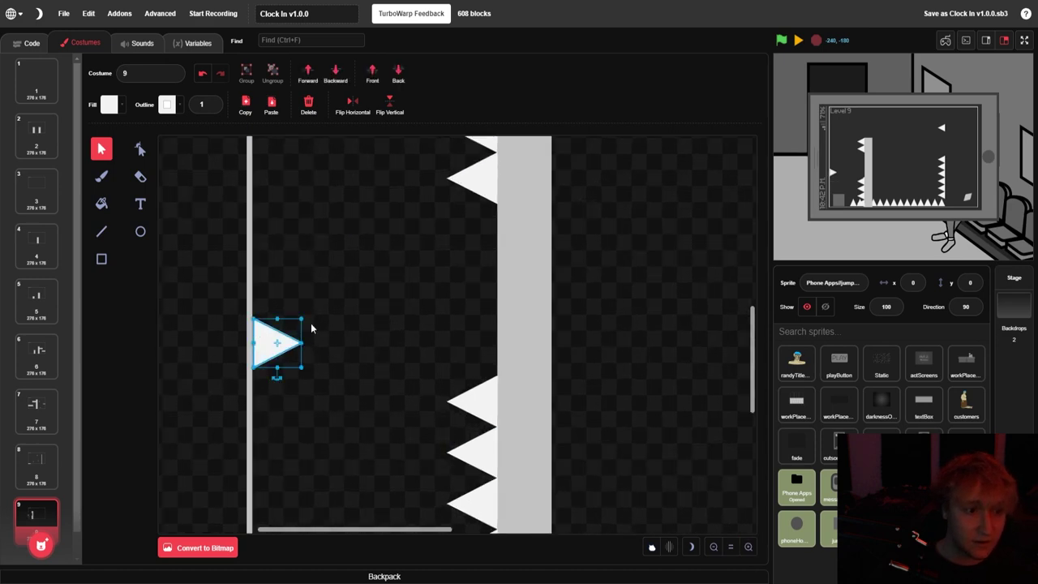
pyautogui.click(376, 354)
# Duplicate the wall spike upward twice to form a stacked column of three spikes on the left boundary wall
pyautogui.click(279, 348)
pyautogui.keyDown('alt'); pyautogui.moveTo(280, 348); pyautogui.dragTo(273, 235); pyautogui.keyUp('alt')
pyautogui.press('Escape')
pyautogui.click(392, 251)
pyautogui.click(713, 546)
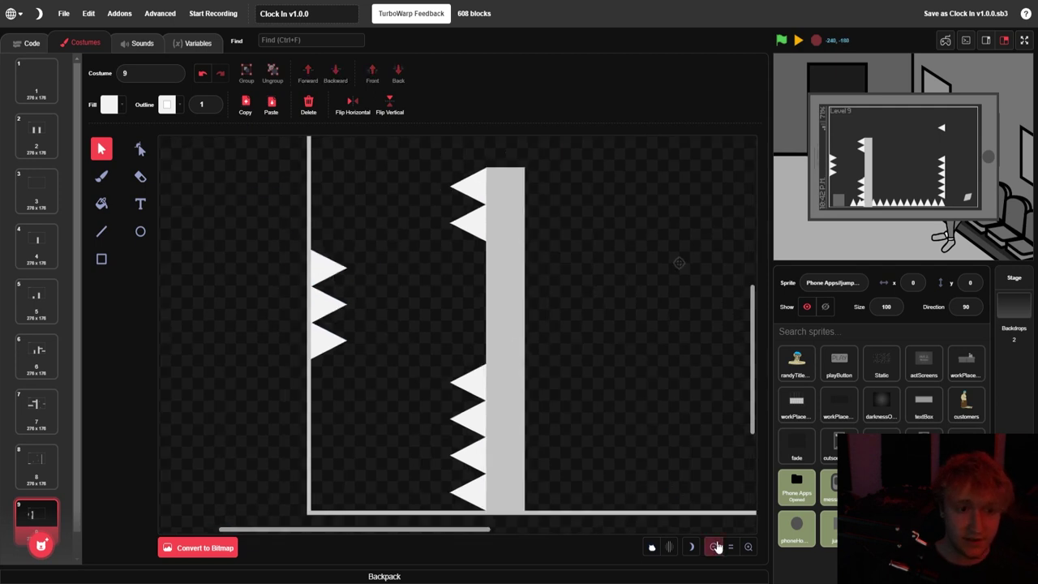
pyautogui.click(714, 547)
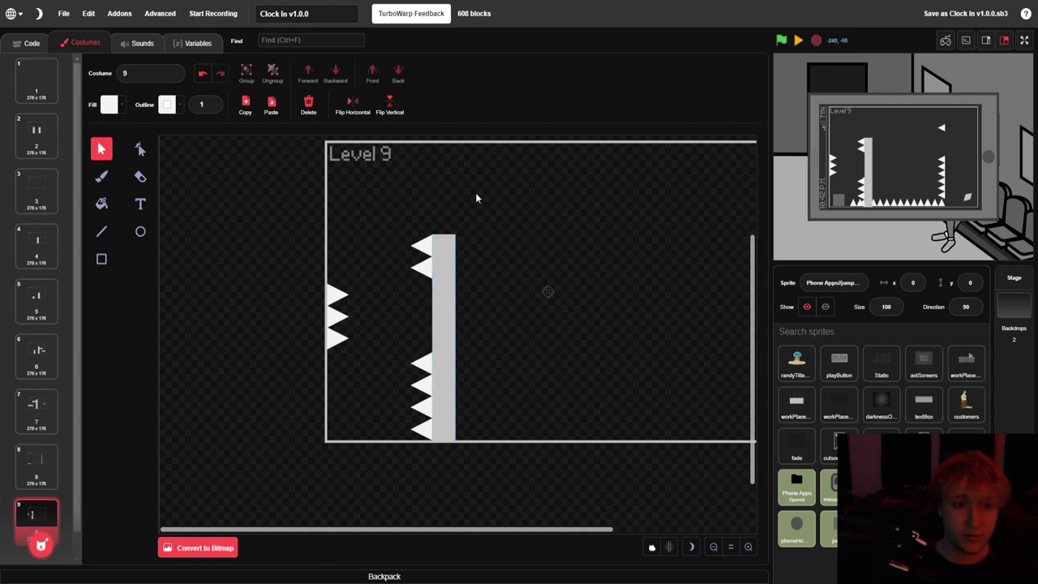
# Copy the topmost spike of the pillar's lower stack, rotate it to point up, and set it on the pillar's top edge
pyautogui.click(430, 371)
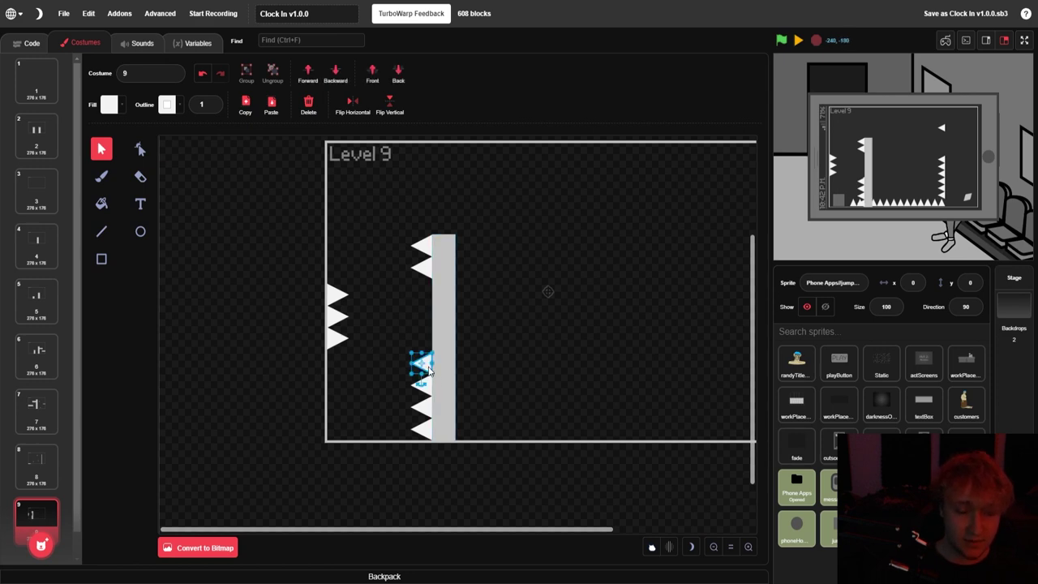
pyautogui.keyDown('alt'); pyautogui.moveTo(424, 370); pyautogui.dragTo(443, 227); pyautogui.keyUp('alt')
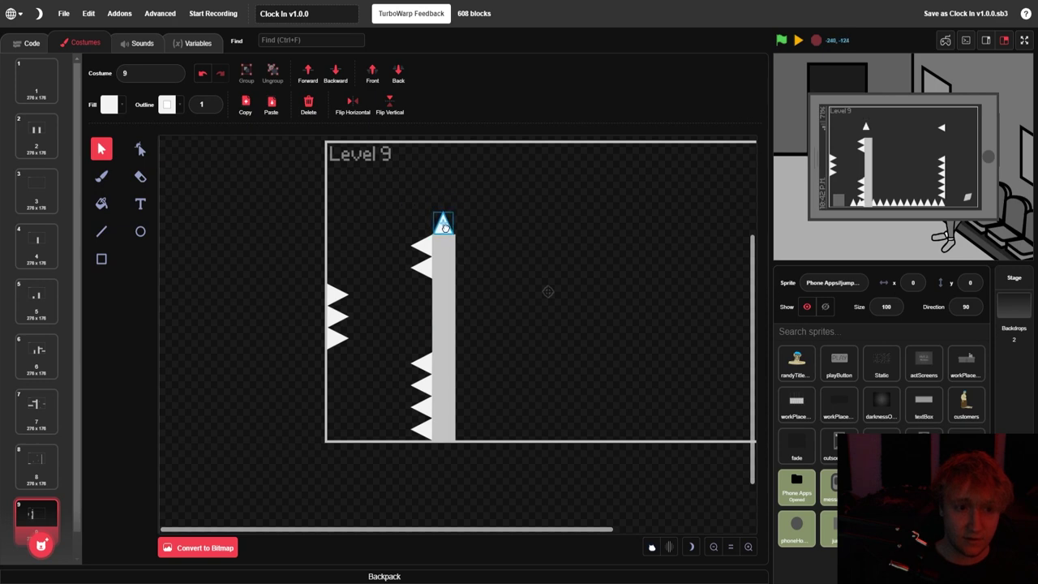
pyautogui.click(507, 236)
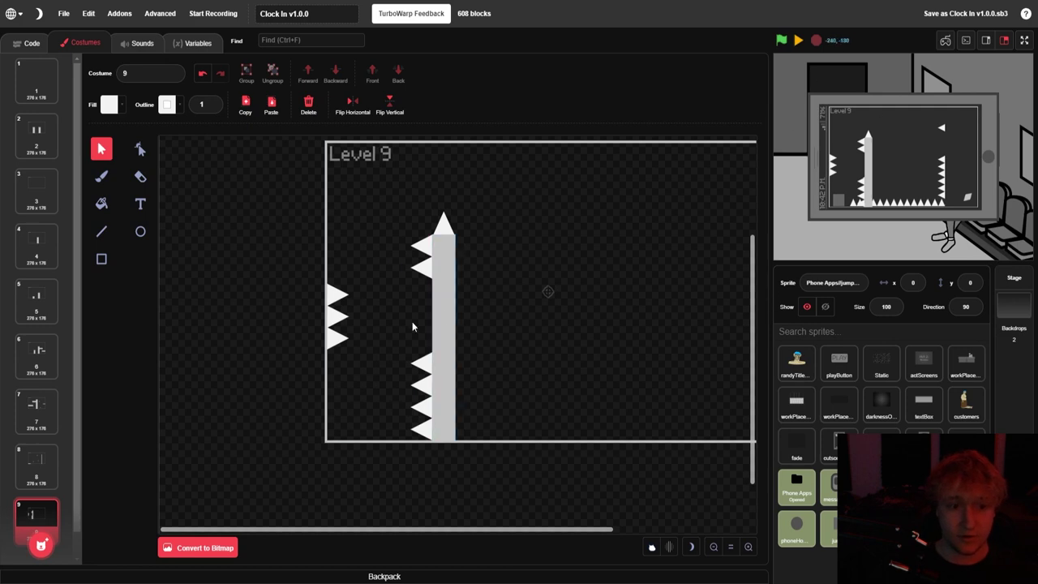
# Delete the lower of the two upper spikes on the pillar's left side and the lowest spike on the boundary wall
pyautogui.click(422, 270)
pyautogui.press('Delete')
pyautogui.click(335, 339)
pyautogui.press('Delete')
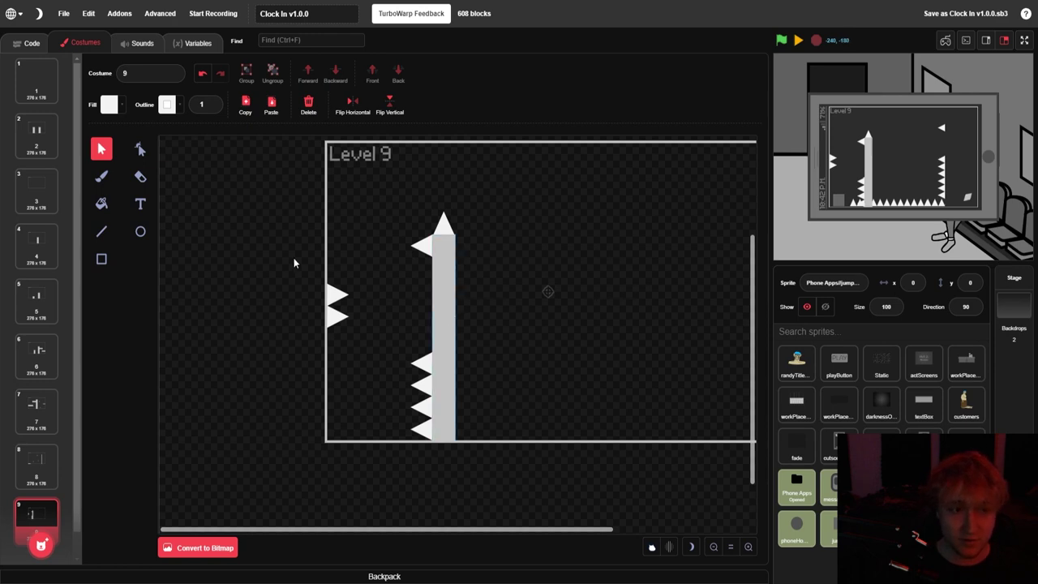
# Copy the top three spikes of the pillar's lower left stack and place them mirrored on its right side at the same height
pyautogui.moveTo(395, 344); pyautogui.dragTo(428, 442)
pyautogui.moveTo(394, 331); pyautogui.dragTo(421, 347)
pyautogui.moveTo(419, 392); pyautogui.dragTo(464, 387)
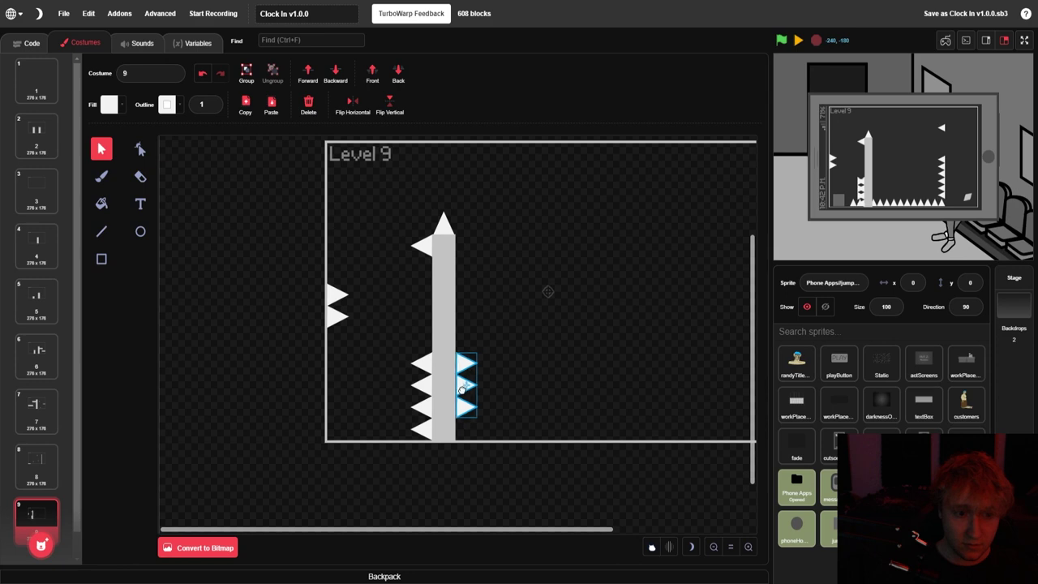
pyautogui.click(517, 384)
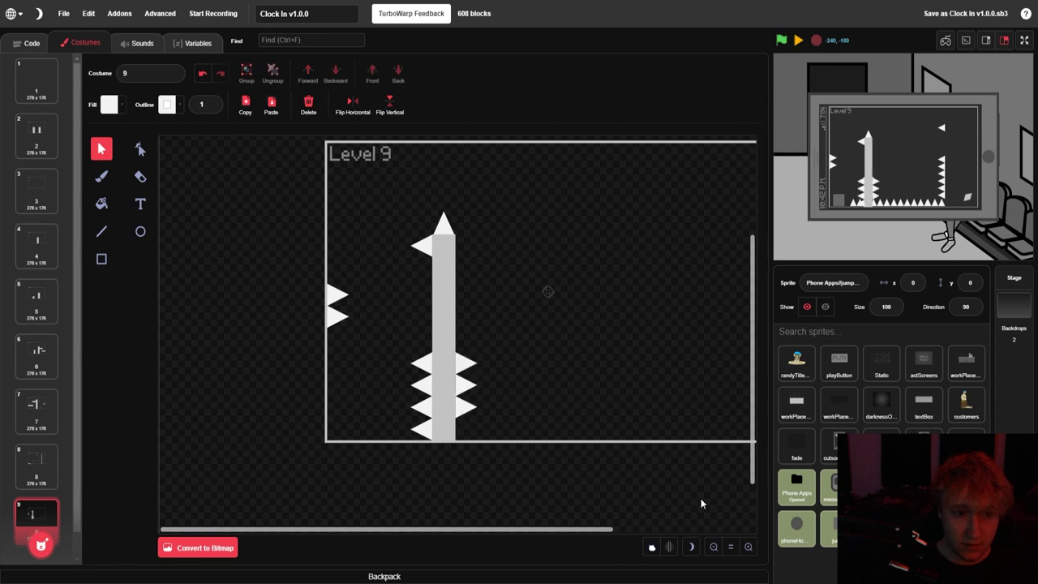
# Nudge the three mirrored spikes left so they sit flush against the pillar's right side
pyautogui.click(746, 550)
pyautogui.click(746, 549)
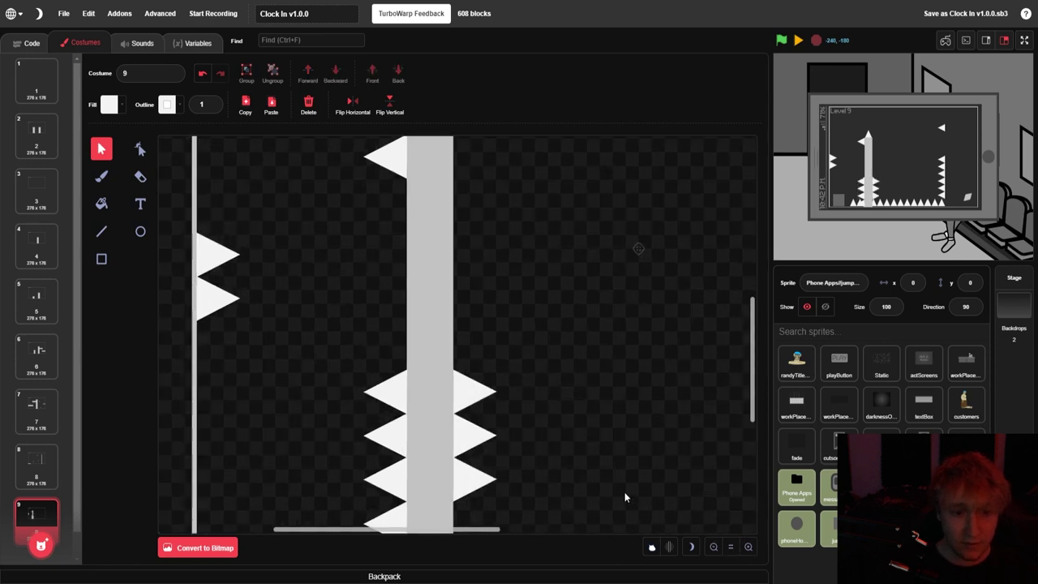
pyautogui.moveTo(508, 342); pyautogui.dragTo(477, 501)
pyautogui.press('Left')
pyautogui.click(571, 468)
pyautogui.click(713, 548)
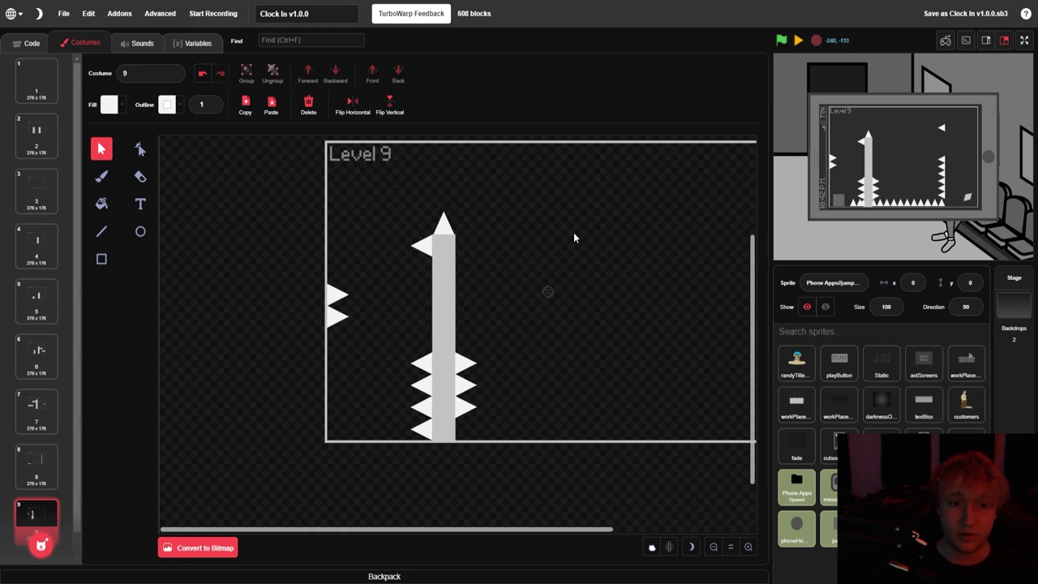
# Copy the topmost spike on the pillar's lower right side up to its top right edge, opposite the upper left spike
pyautogui.click(421, 246)
pyautogui.click(468, 371)
pyautogui.moveTo(469, 371); pyautogui.dragTo(461, 245)
pyautogui.click(531, 250)
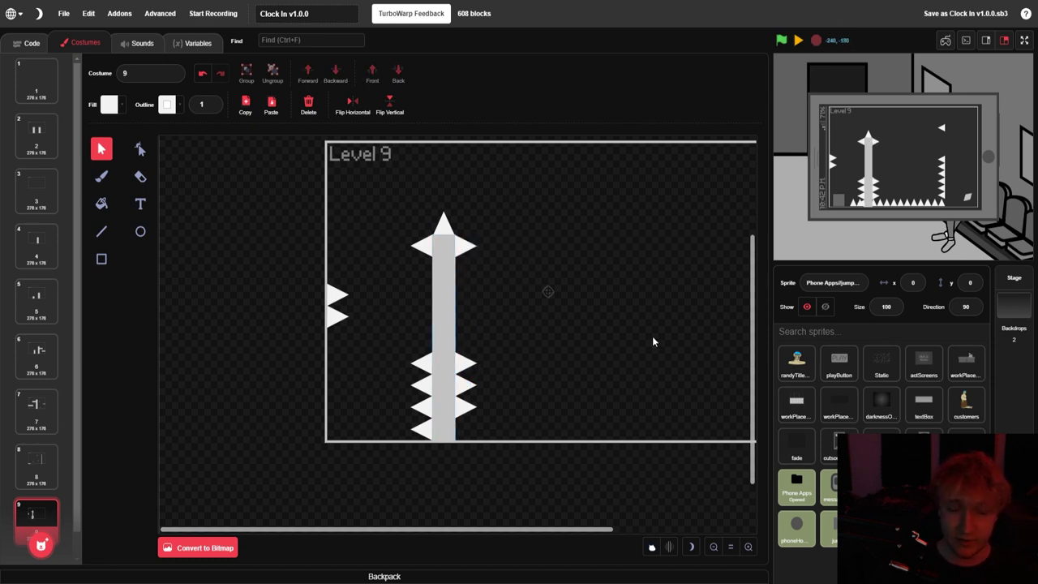
# Copy the pillar's top spike onto the floor and align it against the pillar's lower right base
pyautogui.click(445, 227)
pyautogui.moveTo(444, 227); pyautogui.dragTo(466, 431)
pyautogui.click(559, 438)
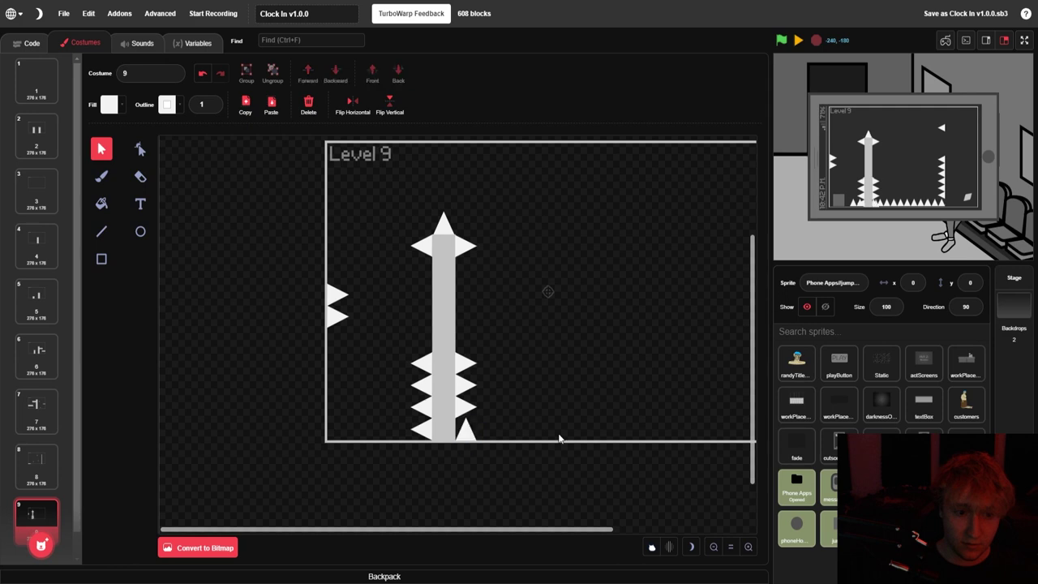
pyautogui.click(747, 547)
pyautogui.scroll(-1, 479, 424)
pyautogui.click(472, 468)
pyautogui.moveTo(471, 479); pyautogui.dragTo(472, 479)
pyautogui.click(540, 473)
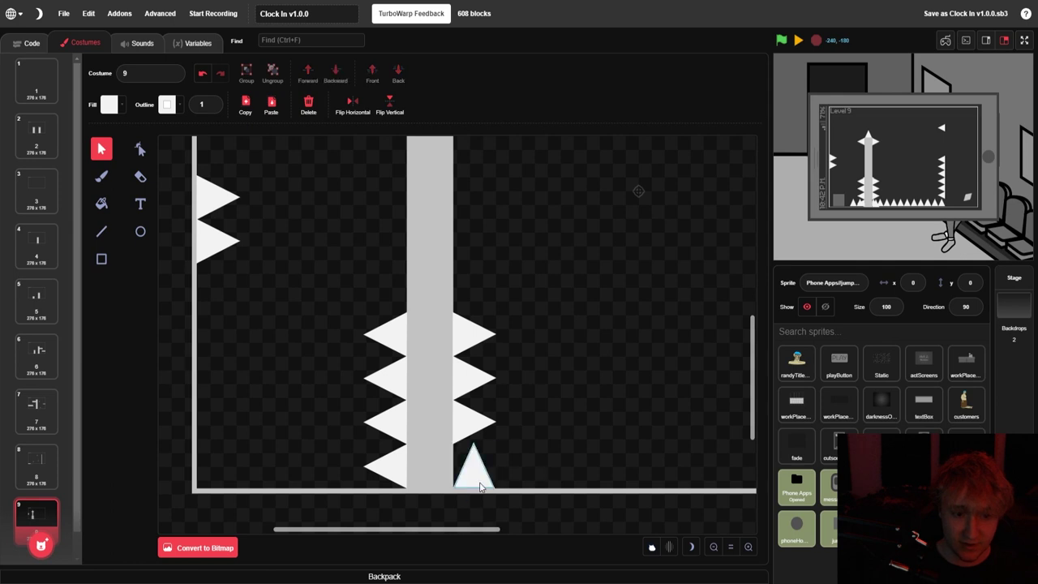
# Duplicate the upright floor spike along the floor to form a row of three spikes beside the pillar
pyautogui.click(479, 484)
pyautogui.click(533, 470)
pyautogui.click(481, 479)
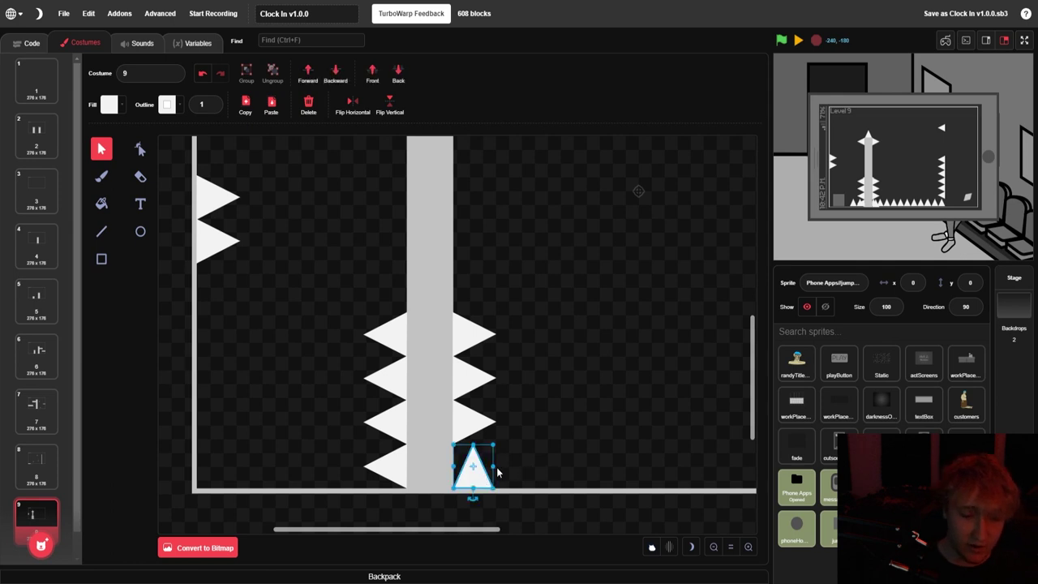
pyautogui.moveTo(480, 480); pyautogui.dragTo(572, 483)
pyautogui.click(523, 535)
pyautogui.moveTo(479, 529); pyautogui.dragTo(621, 531)
pyautogui.click(714, 546)
pyautogui.click(713, 547)
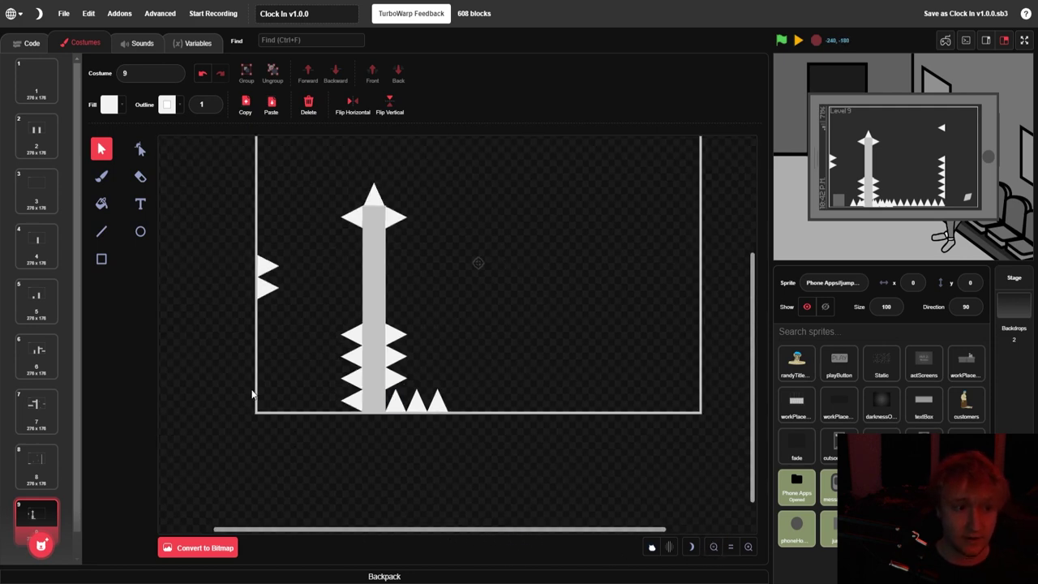
# Draw a second, shorter rectangular pillar on the floor to the right, using the tall pillar's light-gray fill without an outline
pyautogui.press('r')
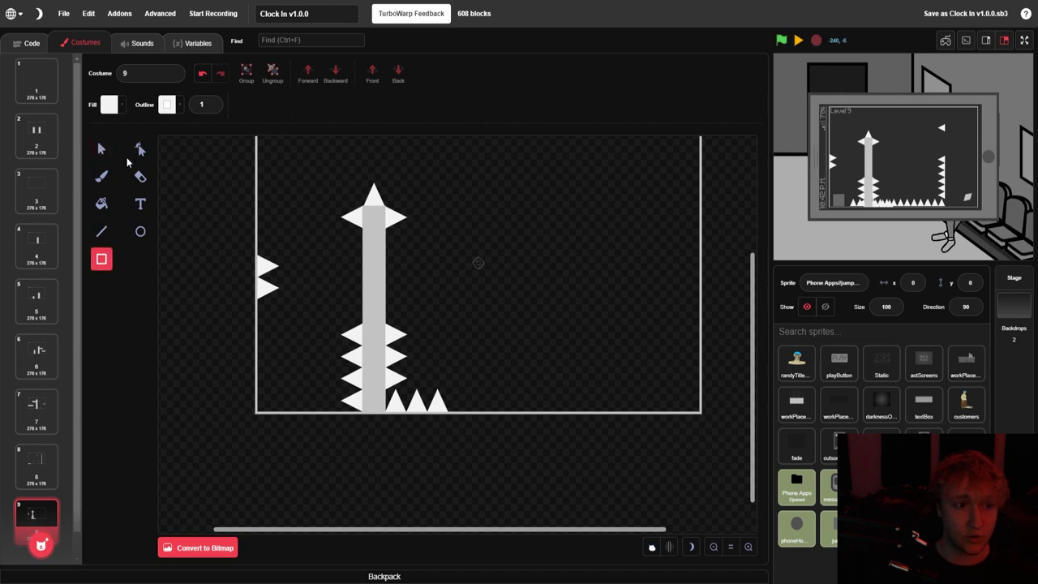
pyautogui.click(98, 151)
pyautogui.click(373, 365)
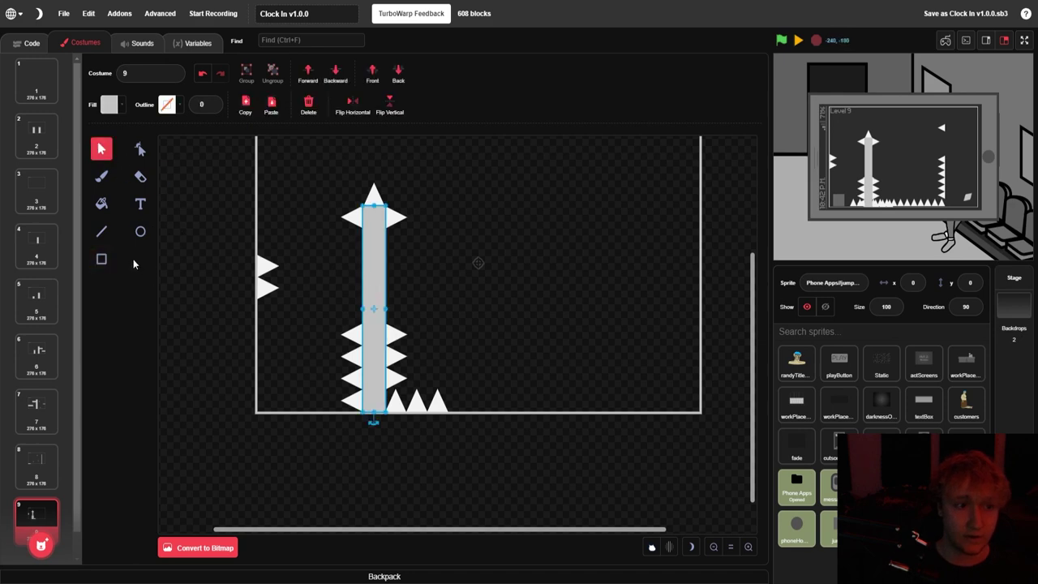
pyautogui.click(101, 260)
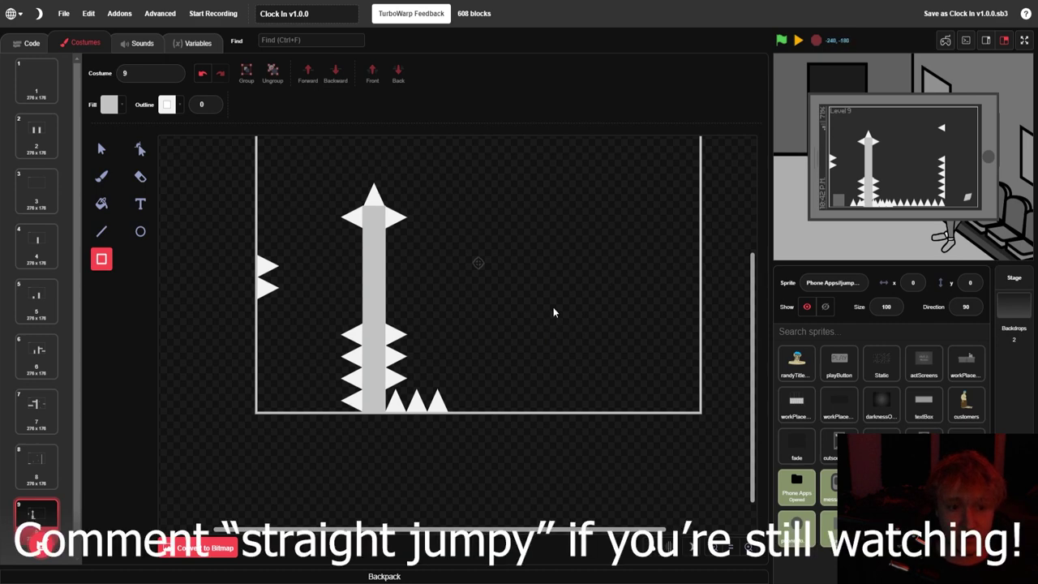
pyautogui.moveTo(565, 308); pyautogui.dragTo(586, 412)
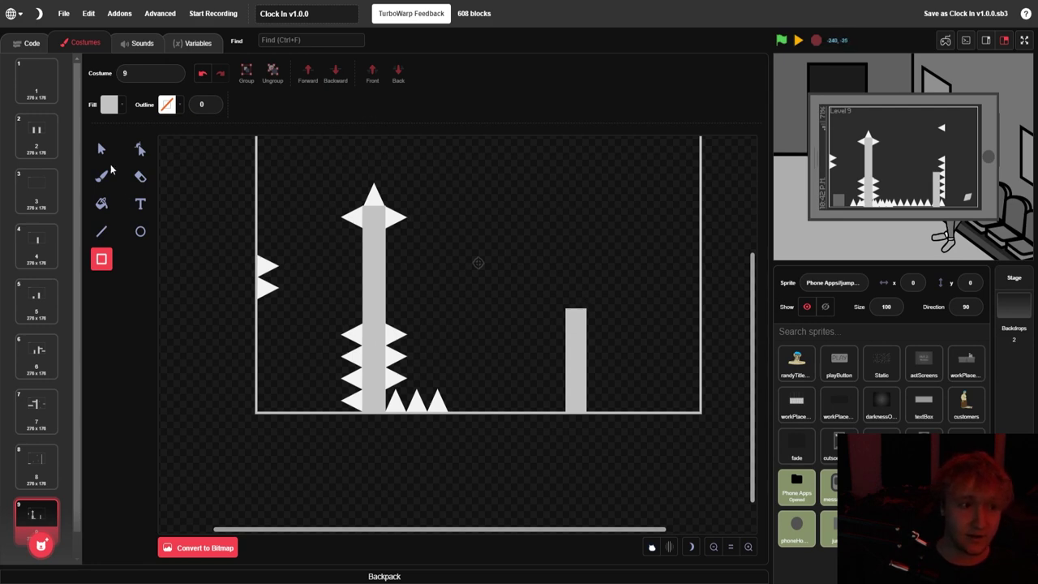
# Group the three floor spikes and paste a copy directly after them, extending the row to six spikes
pyautogui.press('s')
pyautogui.moveTo(412, 403); pyautogui.dragTo(389, 405)
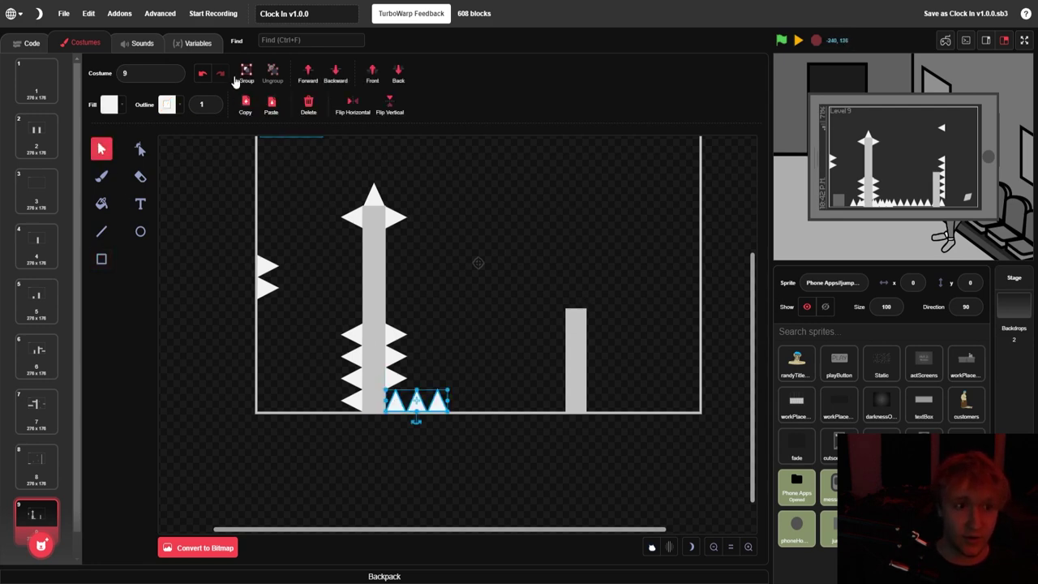
pyautogui.click(748, 547)
pyautogui.click(748, 546)
pyautogui.click(519, 408)
pyautogui.hotkey('ctrl', 'v')
pyautogui.moveTo(652, 407); pyautogui.dragTo(593, 408)
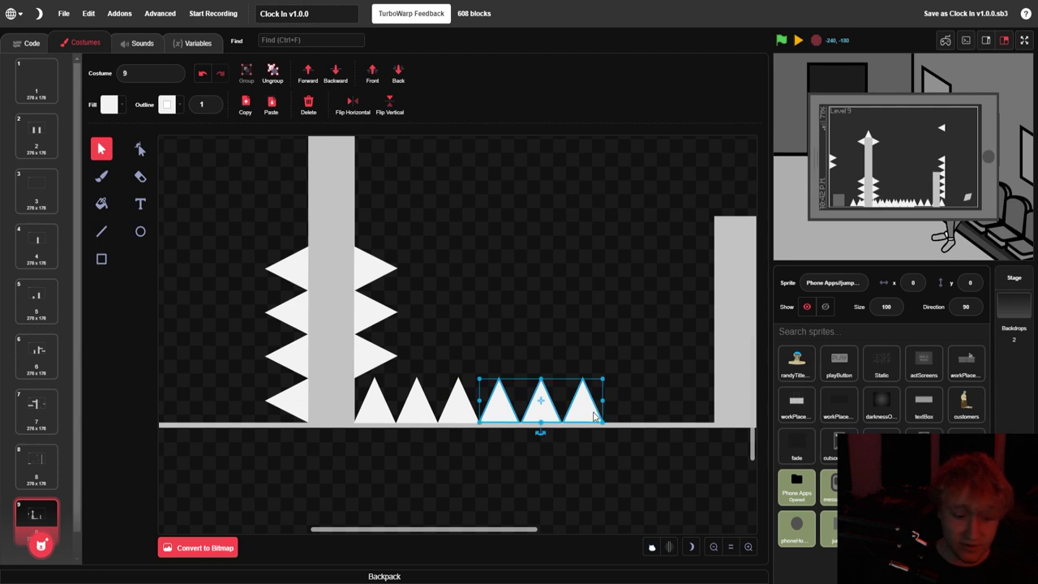
pyautogui.click(633, 412)
pyautogui.hotkey('ctrl', 'v')
pyautogui.moveTo(650, 411); pyautogui.dragTo(697, 415)
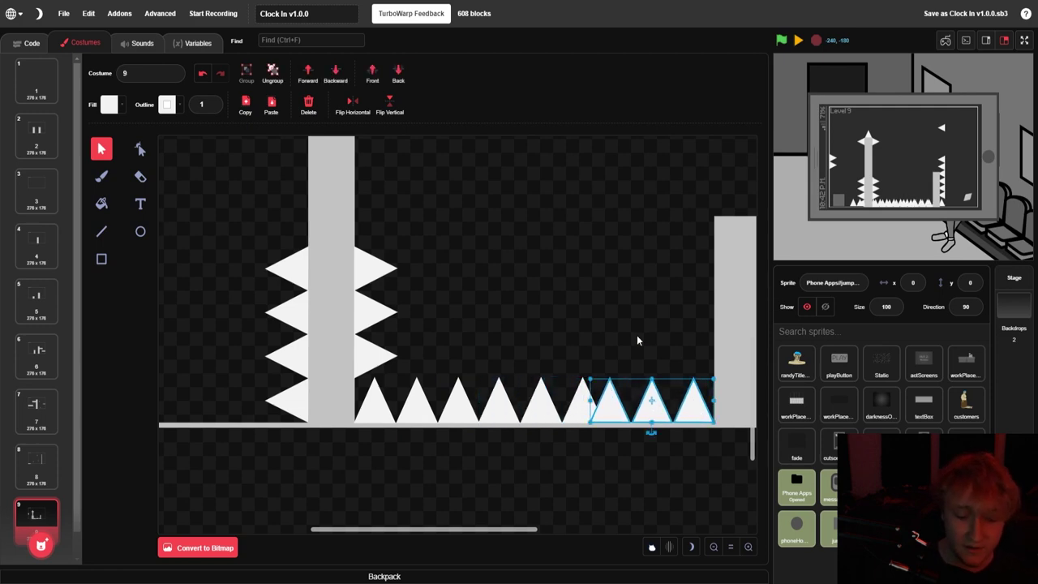
pyautogui.press('Delete')
# Ungroup the second trio of floor spikes and add single spike copies to extend the row toward the short pillar
pyautogui.click(470, 411)
pyautogui.click(585, 412)
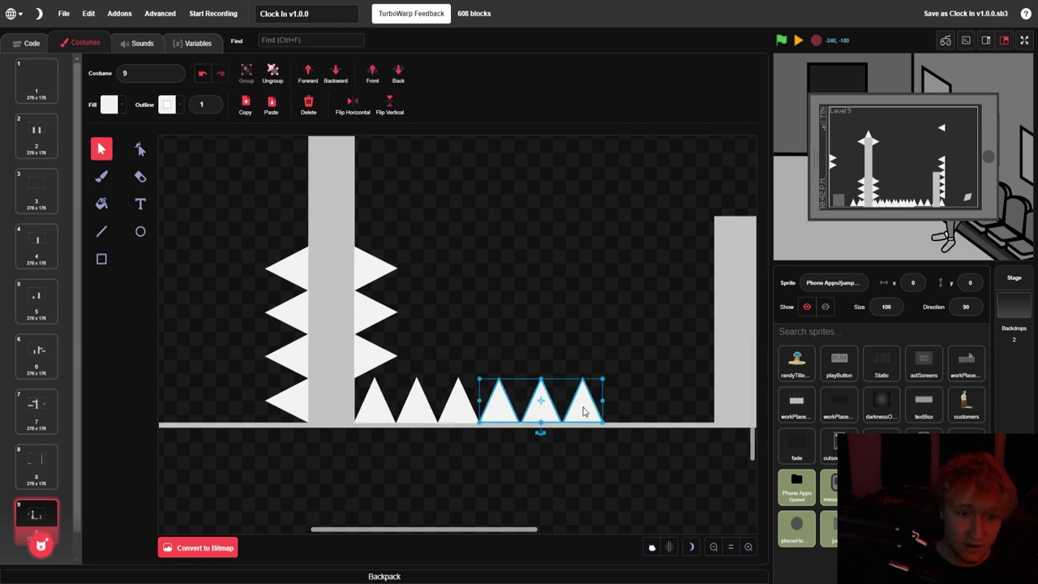
pyautogui.click(273, 75)
pyautogui.click(579, 411)
pyautogui.press('Delete')
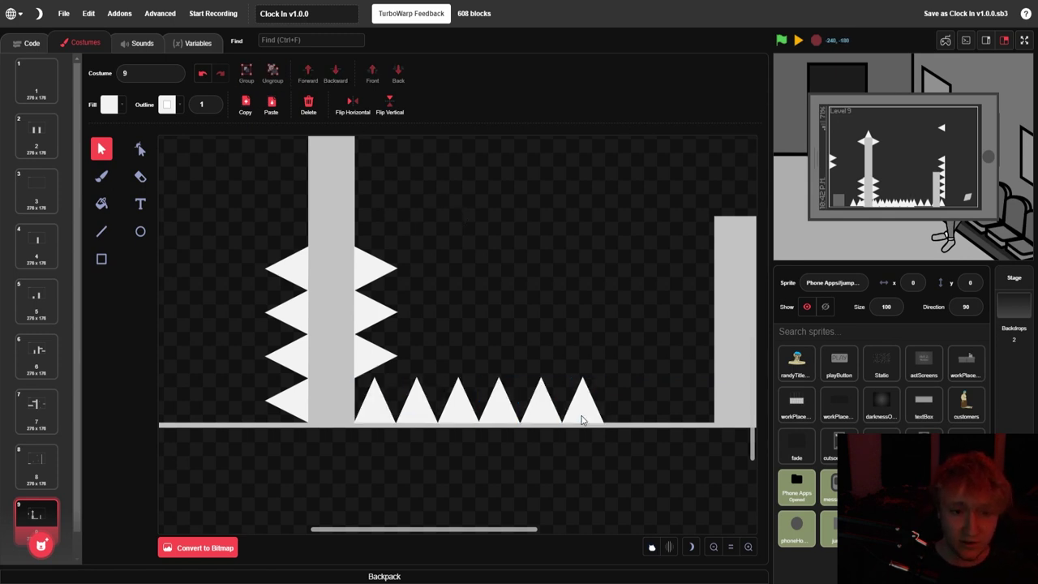
pyautogui.click(582, 417)
pyautogui.press('Delete')
pyautogui.moveTo(589, 417); pyautogui.dragTo(625, 412)
pyautogui.keyDown('shift'); pyautogui.click(583, 413); pyautogui.keyUp('shift')
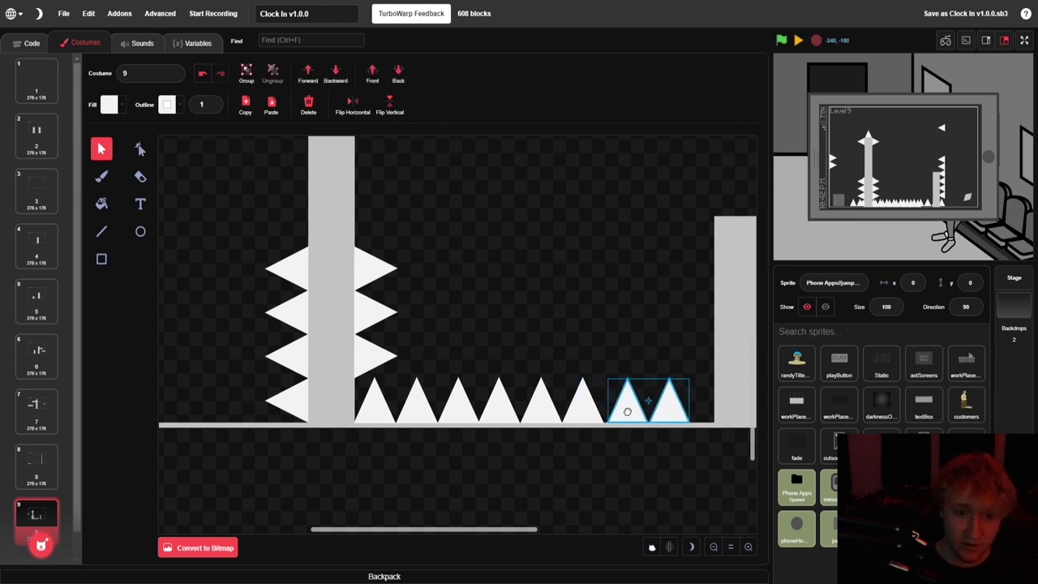
# Duplicate the last floor spike once more to complete a row of nine, reaching the short pillar's base
pyautogui.click(628, 331)
pyautogui.click(665, 400)
pyautogui.press('Delete')
pyautogui.moveTo(663, 415); pyautogui.dragTo(705, 415)
pyautogui.click(685, 391)
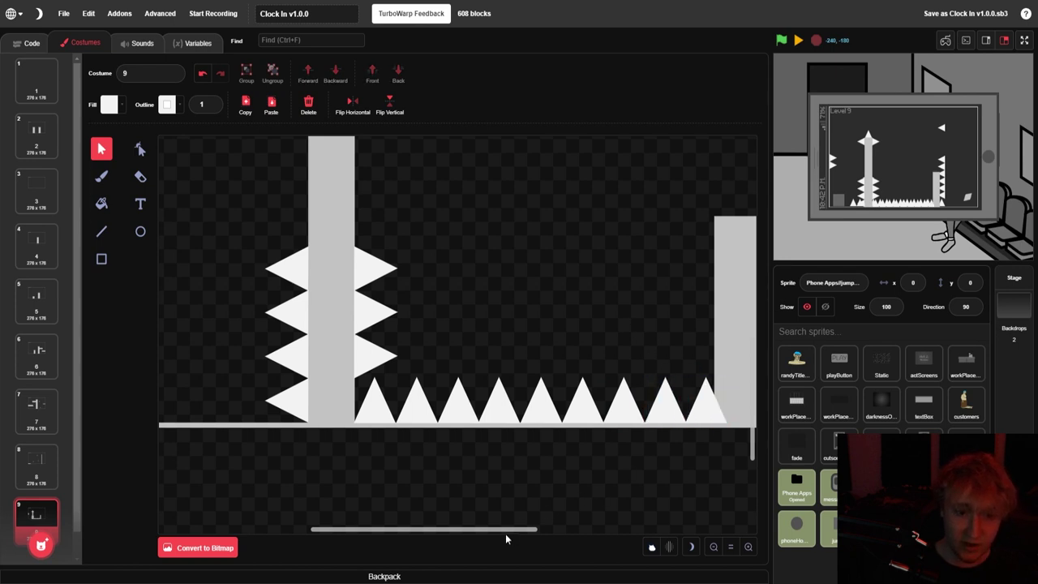
# Move the short pillar slightly right so its left edge meets the end of the floor spike row
pyautogui.hscroll(4, 506, 538)
pyautogui.moveTo(621, 364); pyautogui.dragTo(633, 357)
pyautogui.click(676, 357)
pyautogui.click(635, 377)
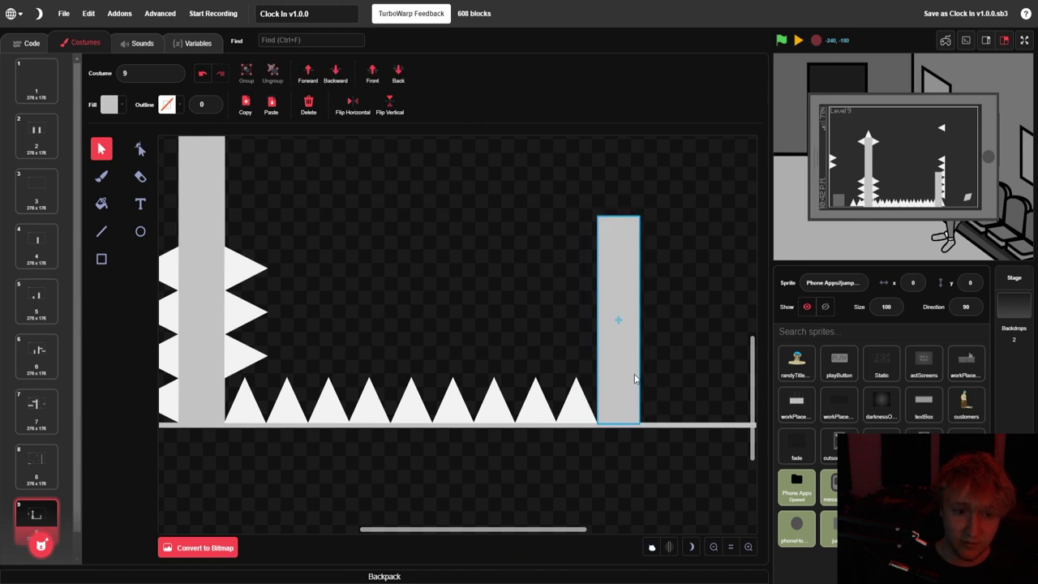
pyautogui.moveTo(635, 378); pyautogui.dragTo(632, 374)
pyautogui.click(661, 370)
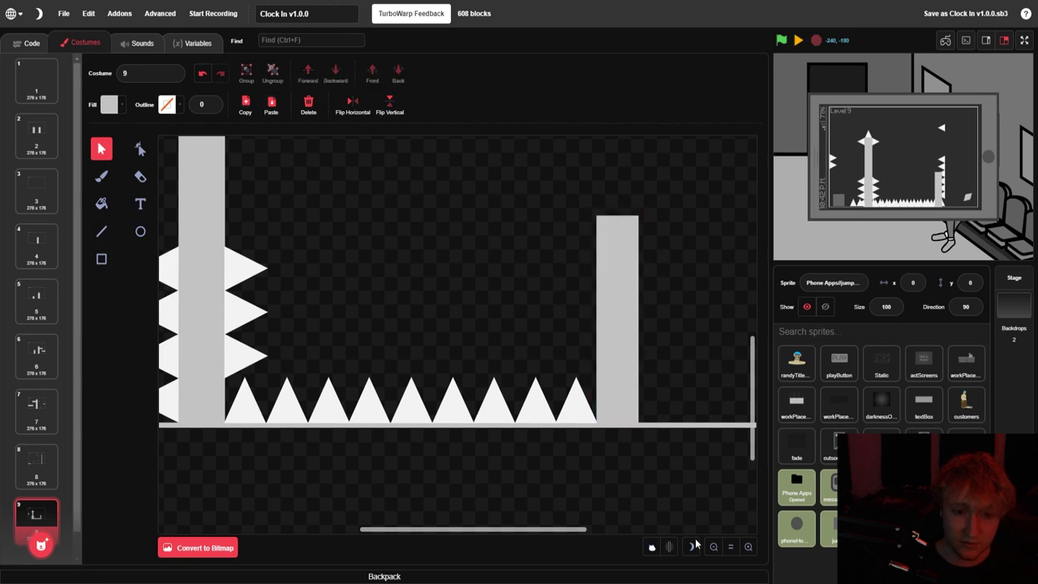
pyautogui.click(714, 547)
pyautogui.click(713, 546)
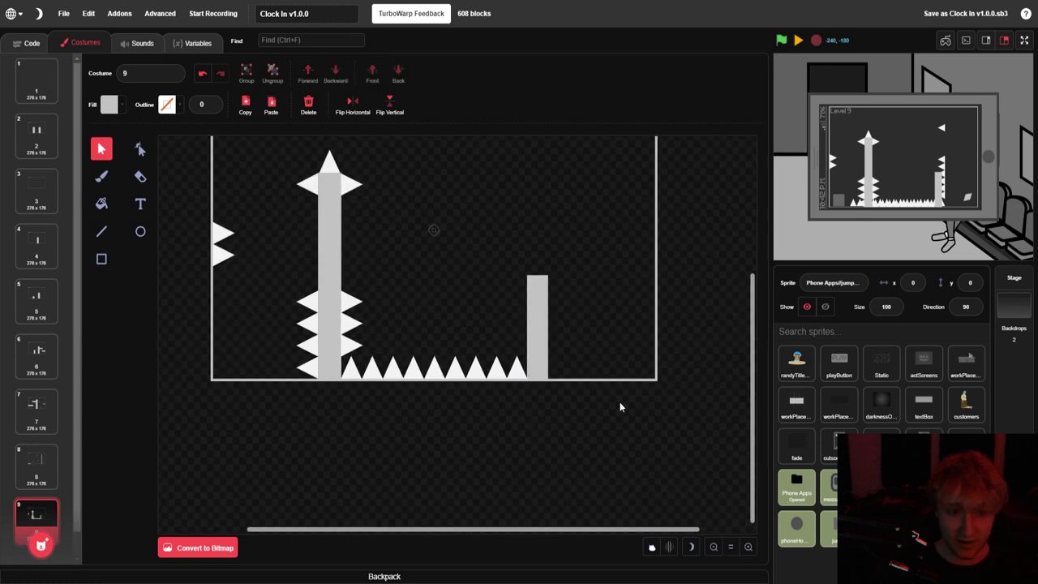
pyautogui.click(747, 547)
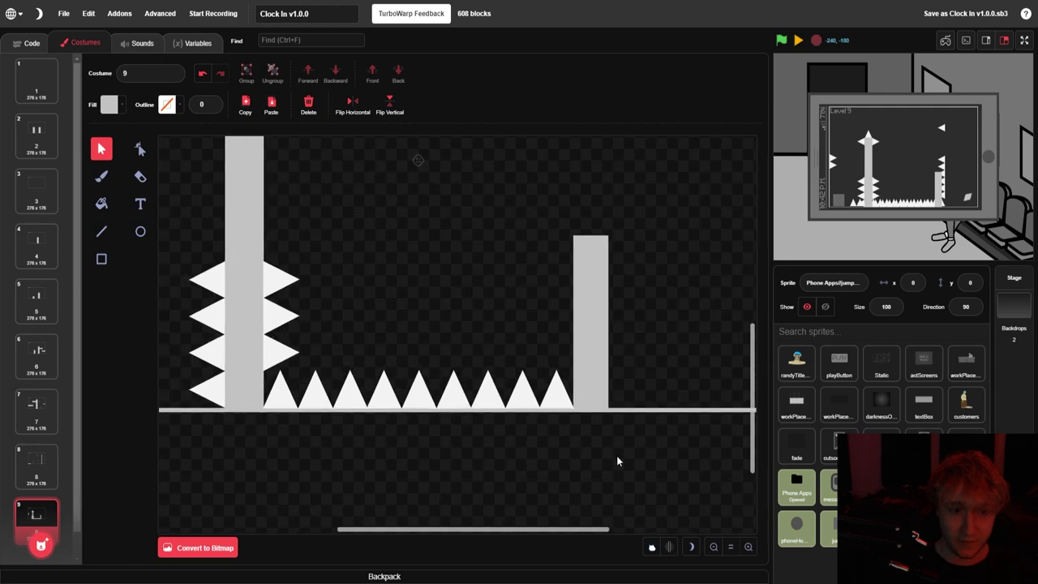
# Copy the three spikes beside the tall pillar, flip them horizontally and attach them to the short pillar's left side, slightly below its top
pyautogui.moveTo(295, 279); pyautogui.dragTo(281, 359)
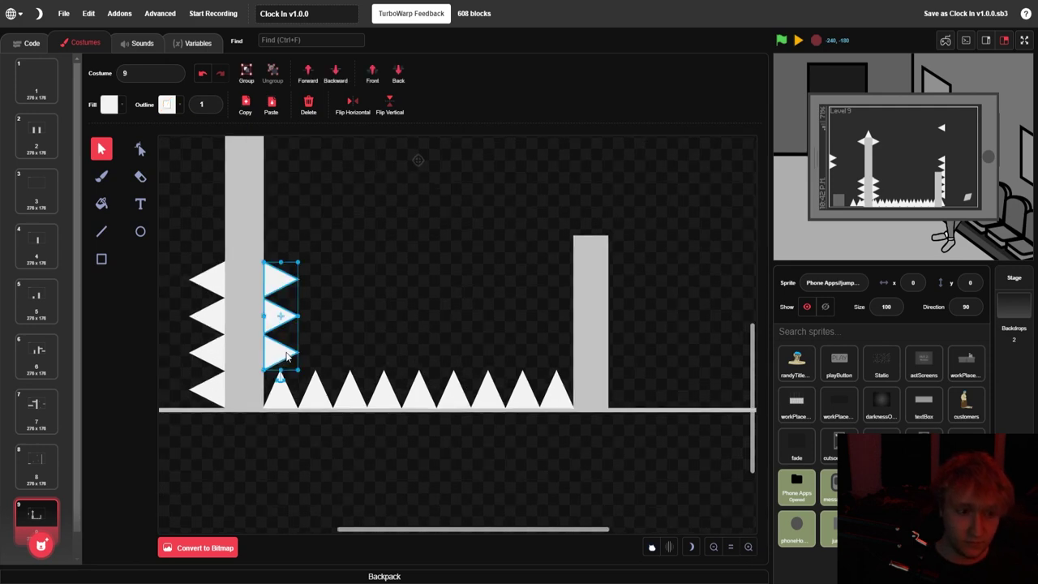
pyautogui.click(359, 111)
pyautogui.moveTo(281, 367); pyautogui.dragTo(555, 366)
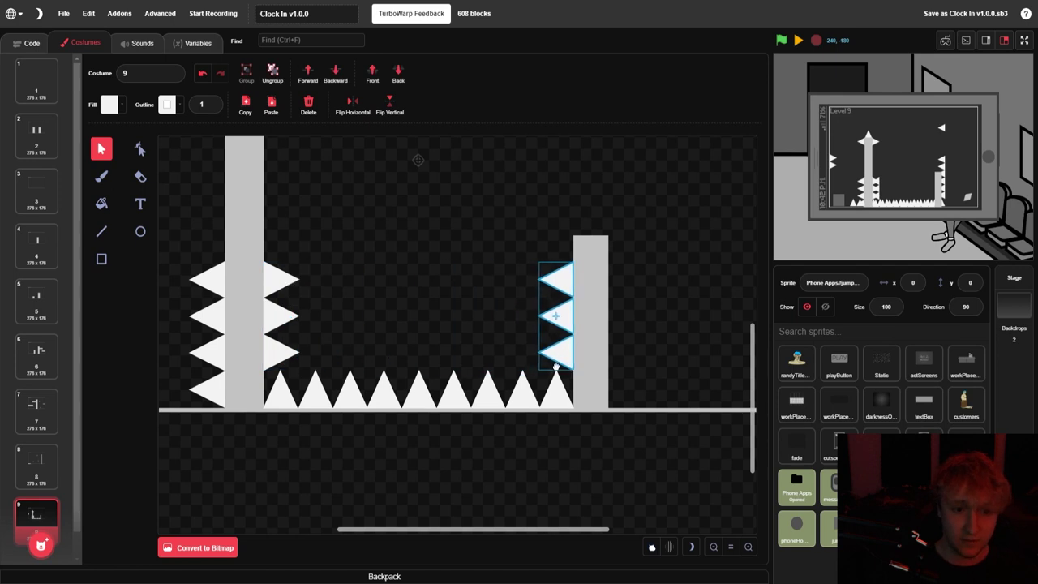
pyautogui.moveTo(557, 358); pyautogui.dragTo(559, 339)
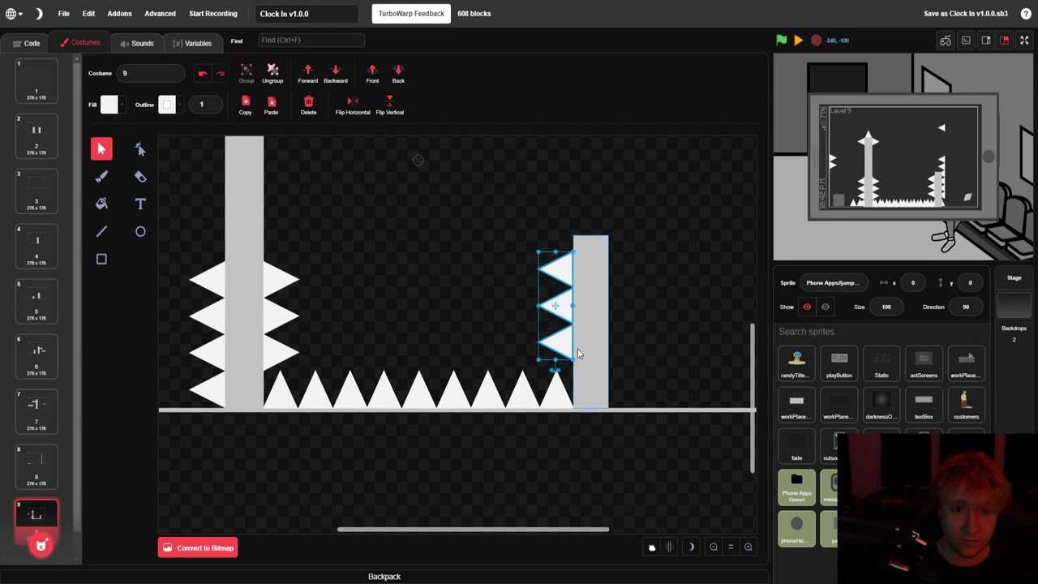
pyautogui.click(639, 314)
pyautogui.scroll(2, 648, 320)
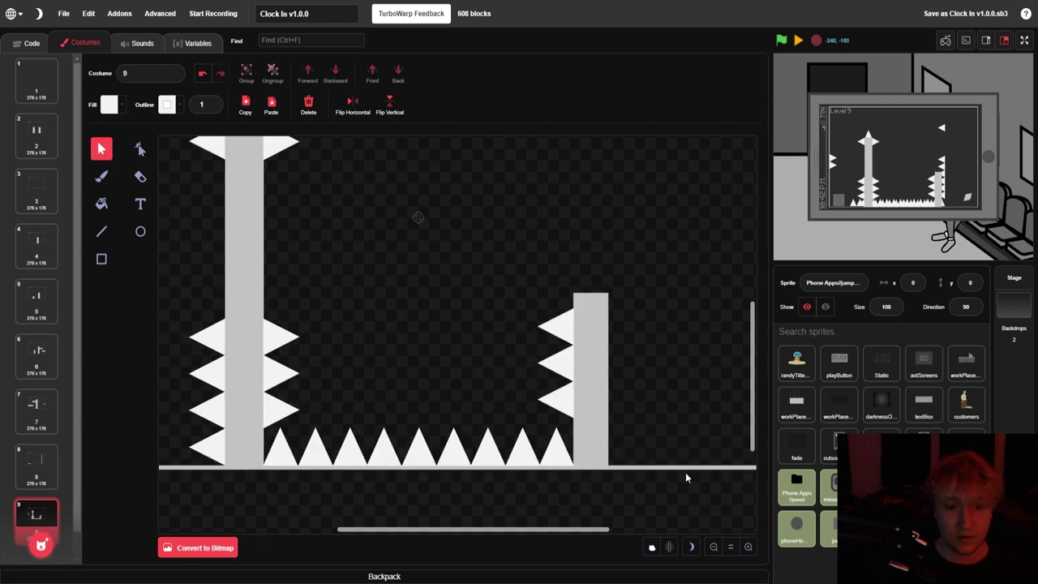
# Cut all the spikes out of the Level 9 platform costume, leaving only the two pillars and the frame
pyautogui.click(713, 547)
pyautogui.click(714, 547)
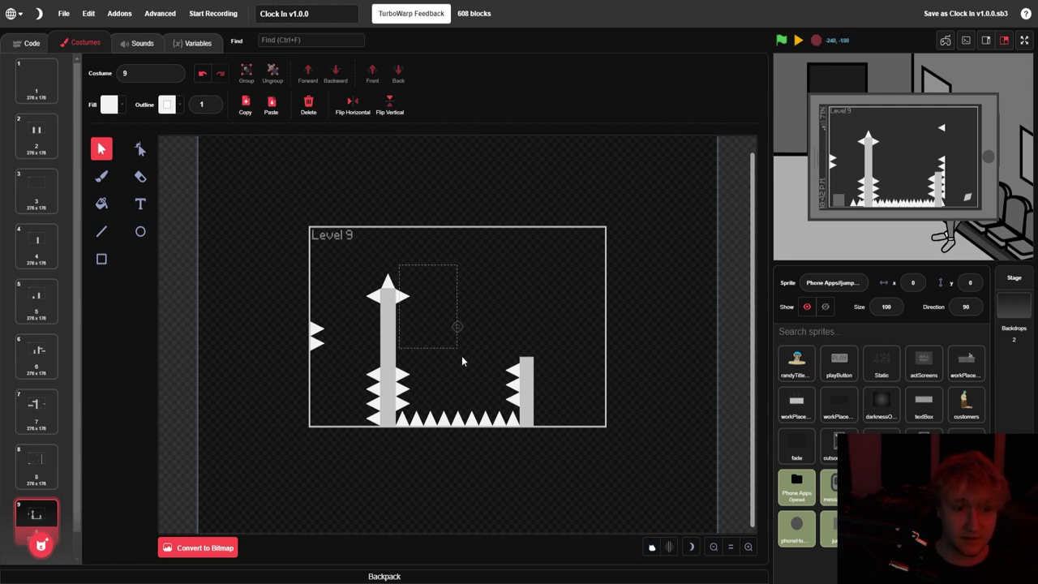
pyautogui.moveTo(519, 427); pyautogui.dragTo(518, 428)
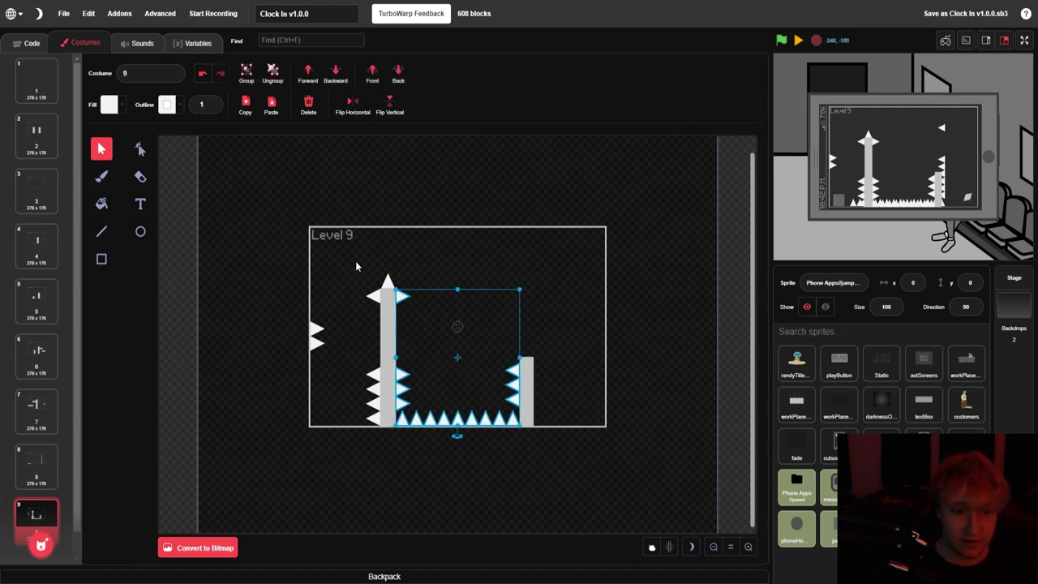
pyautogui.moveTo(376, 415); pyautogui.dragTo(375, 419)
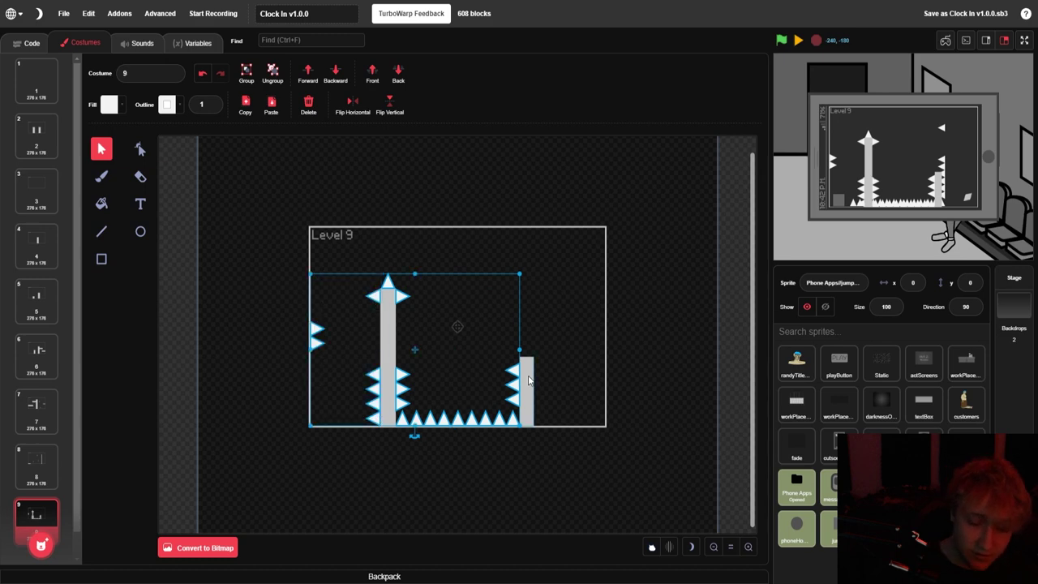
pyautogui.press('Delete')
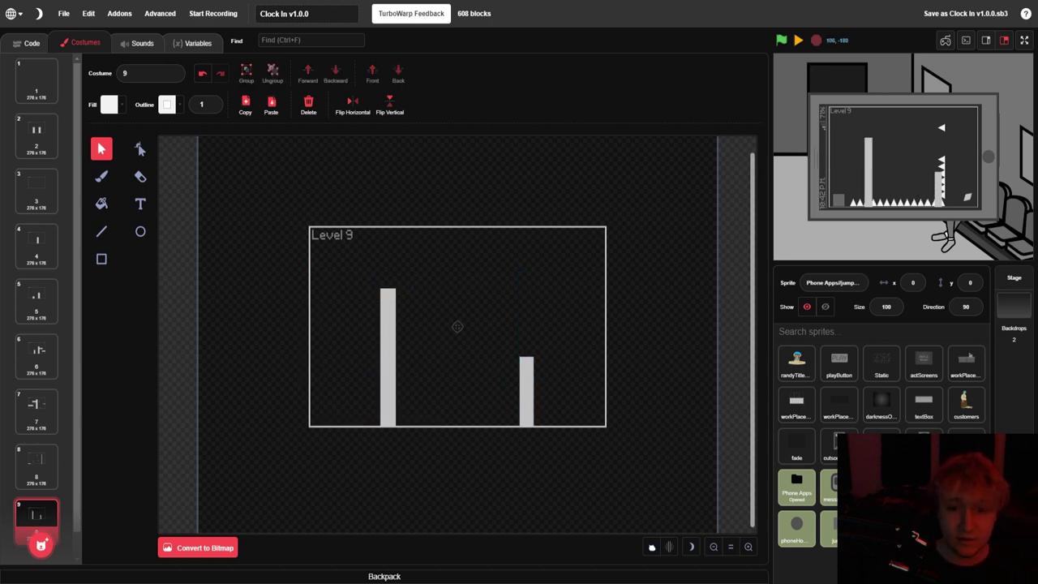
# Paste the cut spikes into the spike sprite as its Level 9 costume and name that costume 9
pyautogui.click(960, 528)
pyautogui.moveTo(48, 538)
pyautogui.click(42, 500)
pyautogui.hotkey('ctrl', 'v')
pyautogui.click(353, 296)
pyautogui.click(162, 71)
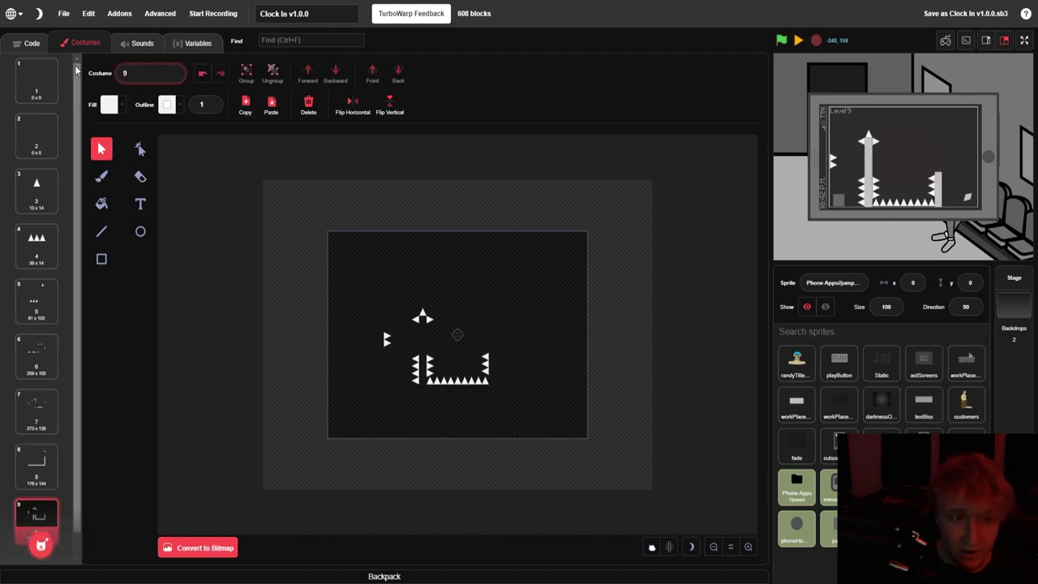
pyautogui.write('9')
pyautogui.press('Return')
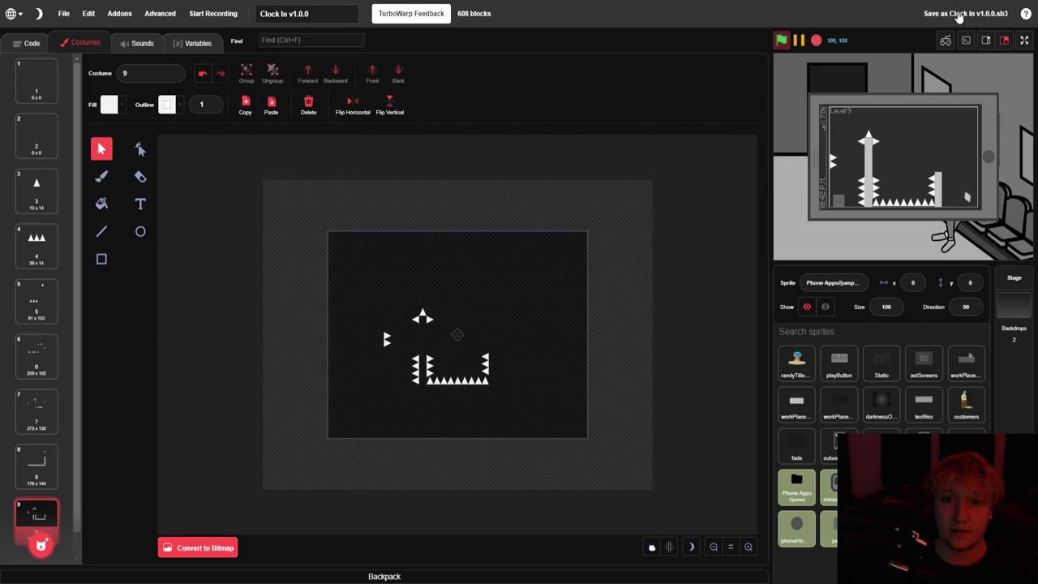
# Playtest Level 9 in full screen, trying to jump up the tall pillar from the starting corner
pyautogui.click(1024, 40)
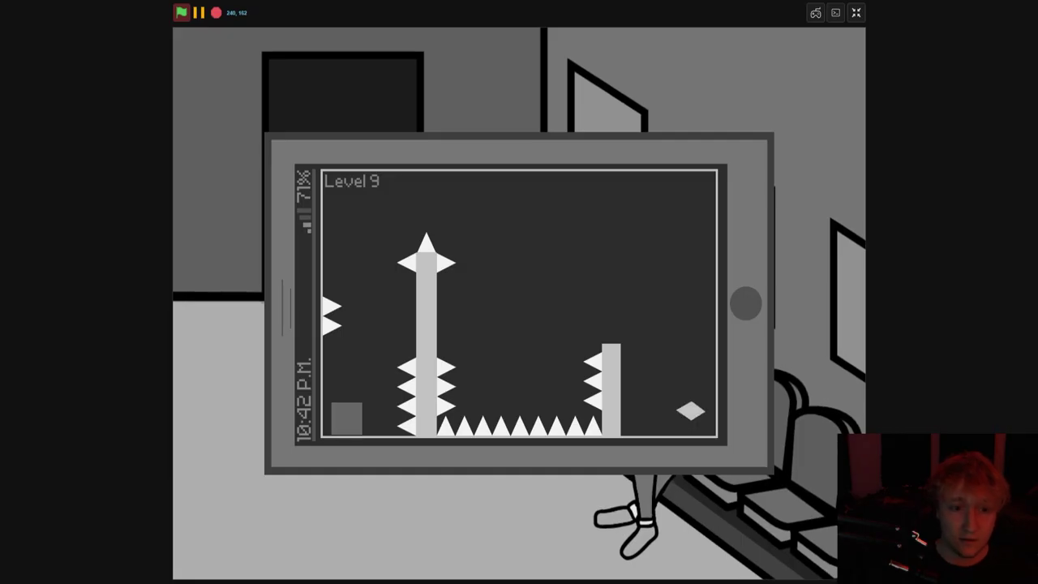
pyautogui.press('Up')
pyautogui.press('Right')
pyautogui.press('Left')
pyautogui.press('Up')
pyautogui.press('Right')
pyautogui.press('Up')
pyautogui.press('Right')
pyautogui.press('Up')
pyautogui.press('Right')
pyautogui.press('Up')
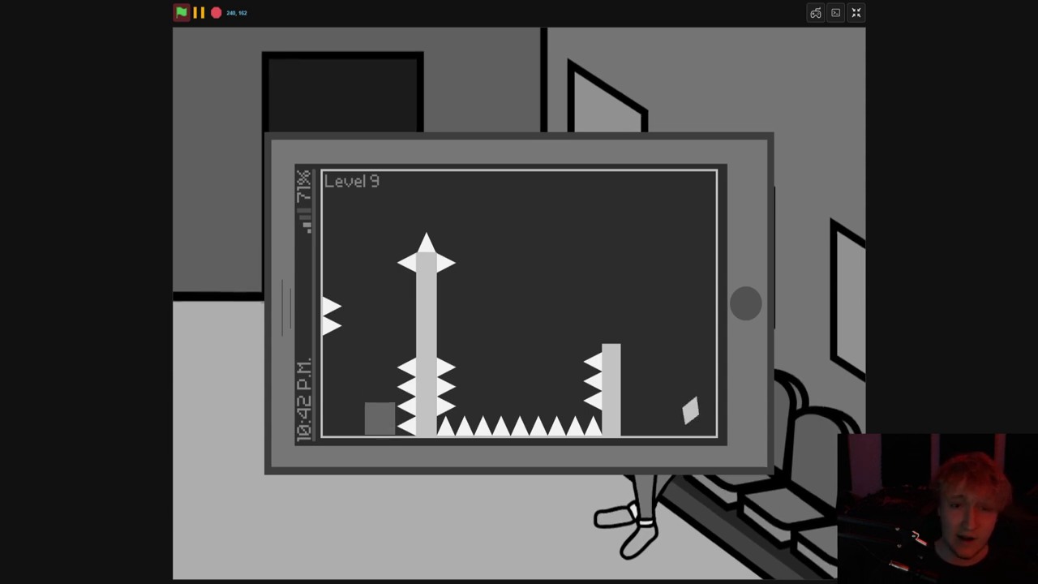
# Delete the uppermost spike of the lower column on the tall pillar's left side and save the project
pyautogui.click(855, 12)
pyautogui.click(415, 359)
pyautogui.press('Delete')
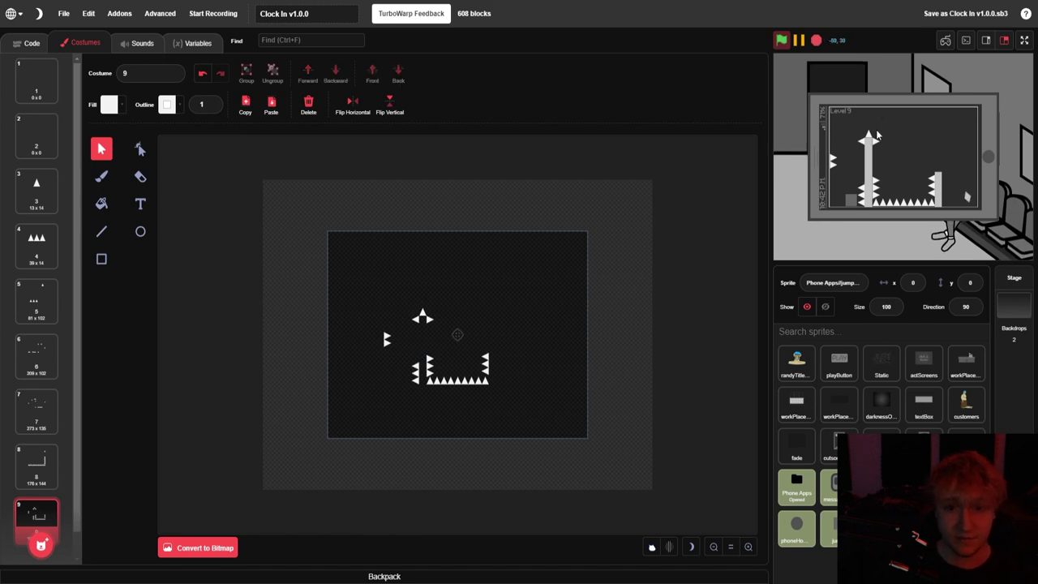
pyautogui.click(951, 14)
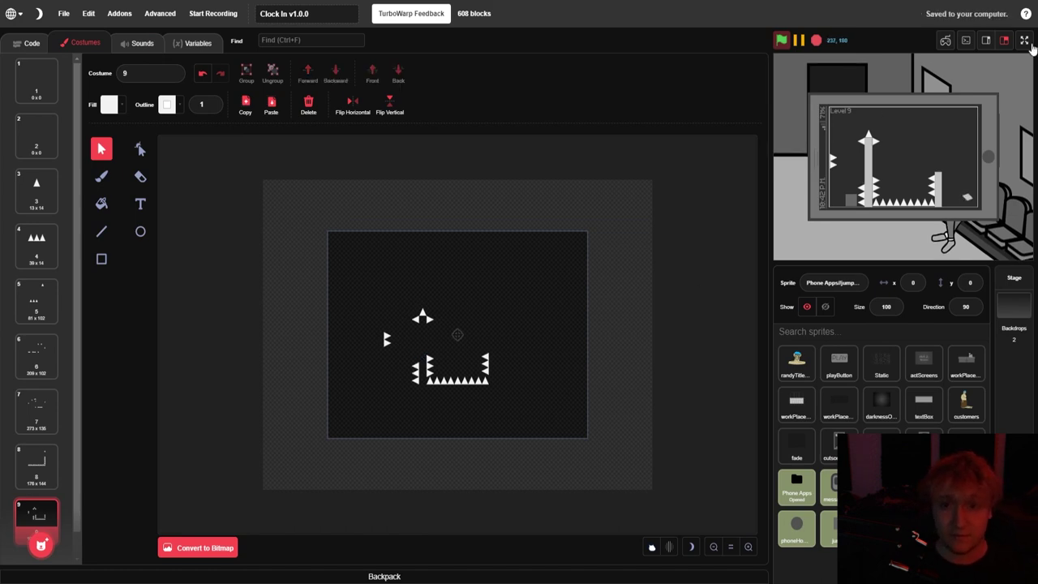
# Playtest Level 9 in full screen, repeatedly trying to climb and clear the tall pillar and reach the short pillar
pyautogui.click(1025, 42)
pyautogui.press('Right')
pyautogui.press('Up')
pyautogui.press('Up')
pyautogui.press('Up')
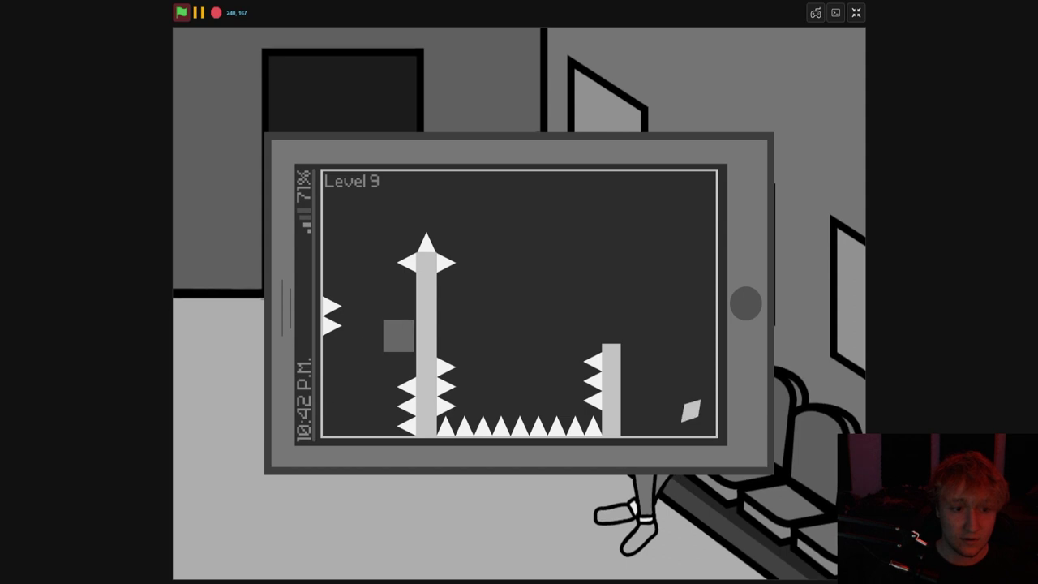
pyautogui.press('Right')
pyautogui.press('Up')
pyautogui.press('Right')
pyautogui.press('Up')
pyautogui.press('Up')
pyautogui.press('Right')
pyautogui.press('Up')
pyautogui.press('Right')
pyautogui.press('Up')
pyautogui.press('Up')
pyautogui.press('Right')
pyautogui.press('Right')
pyautogui.press('Up')
pyautogui.press('Up')
pyautogui.press('Right')
pyautogui.press('Up')
pyautogui.press('Right')
pyautogui.press('Up')
pyautogui.press('Right')
pyautogui.press('Up')
pyautogui.press('Right')
pyautogui.press('Up')
pyautogui.press('Up')
pyautogui.press('Right')
pyautogui.press('Up')
pyautogui.press('Up')
pyautogui.press('Right')
pyautogui.press('Right')
pyautogui.press('Up')
pyautogui.press('Up')
pyautogui.press('Right')
pyautogui.press('Up')
pyautogui.press('Up')
pyautogui.press('Up')
pyautogui.press('Right')
pyautogui.press('Right')
pyautogui.press('Up')
pyautogui.press('Up')
pyautogui.press('Right')
pyautogui.press('Up')
pyautogui.press('Up')
pyautogui.press('Right')
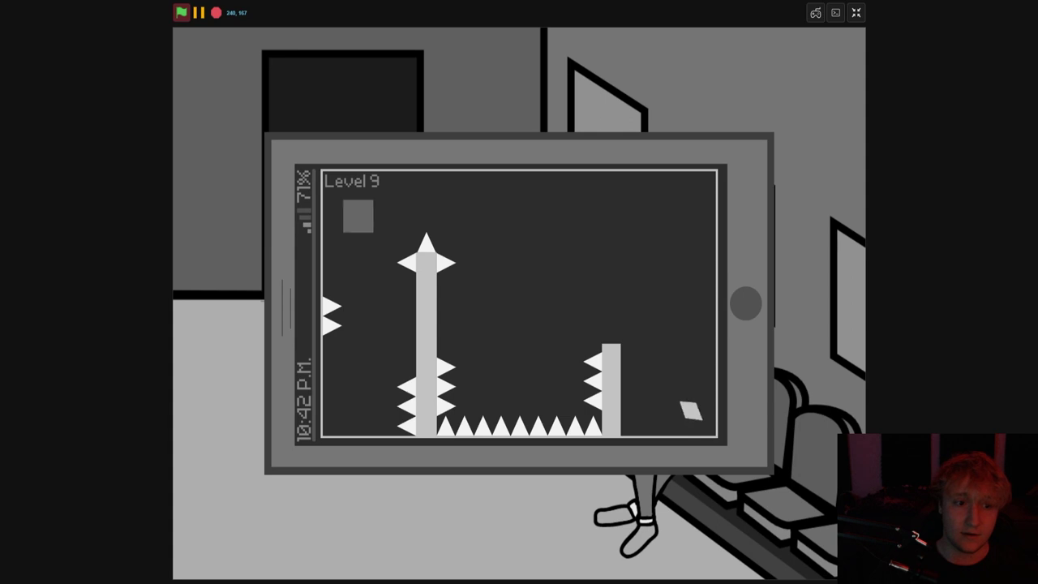
pyautogui.press('Right')
pyautogui.press('Up')
pyautogui.press('Up')
pyautogui.press('Right')
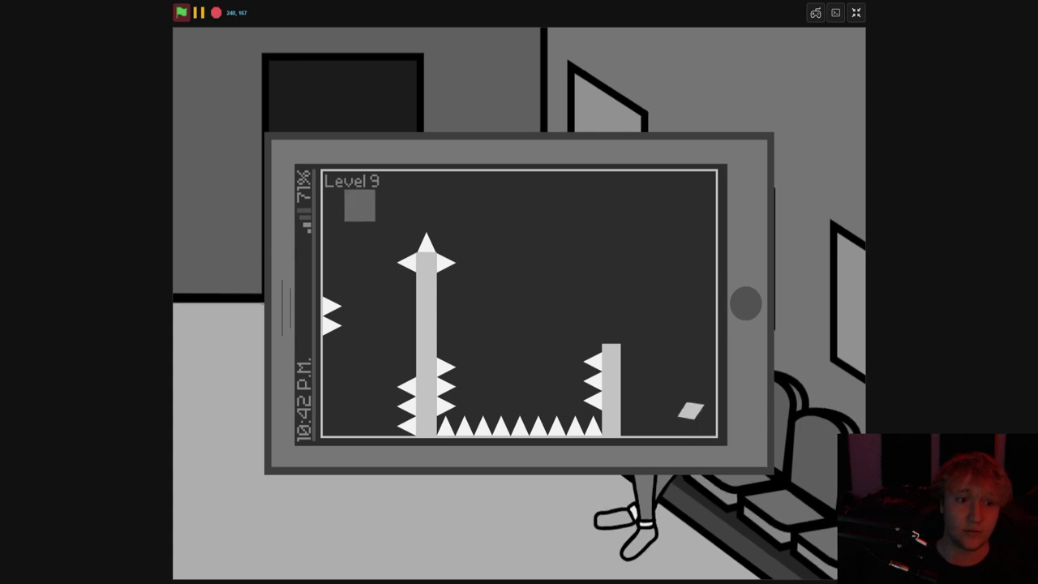
pyautogui.press('Up')
pyautogui.press('Right')
pyautogui.press('Left')
pyautogui.press('Right')
pyautogui.press('Up')
pyautogui.press('Left')
pyautogui.press('Up')
pyautogui.press('Right')
pyautogui.press('Up')
pyautogui.press('Up')
pyautogui.press('Left')
pyautogui.press('Right')
pyautogui.press('Left')
pyautogui.press('Up')
pyautogui.press('Right')
pyautogui.press('Up')
pyautogui.press('Left')
pyautogui.press('Up')
pyautogui.press('Left')
pyautogui.press('Right')
pyautogui.press('Left')
pyautogui.press('Right')
pyautogui.press('Up')
pyautogui.press('Right')
pyautogui.press('Left')
pyautogui.press('Up')
pyautogui.press('Right')
pyautogui.press('Left')
pyautogui.press('Up')
pyautogui.press('Left')
pyautogui.press('Up')
pyautogui.press('Right')
pyautogui.press('Right')
pyautogui.press('Up')
pyautogui.press('Left')
pyautogui.press('Right')
pyautogui.press('Left')
pyautogui.press('Up')
pyautogui.press('Right')
pyautogui.press('Up')
pyautogui.press('Left')
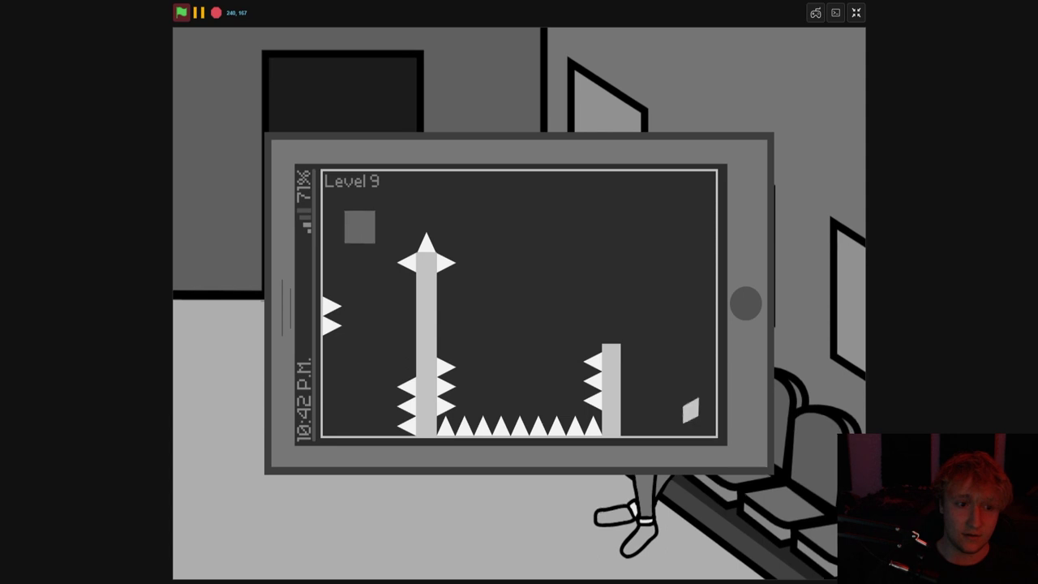
pyautogui.press('Right')
pyautogui.press('Up')
pyautogui.press('Right')
pyautogui.press('Up')
pyautogui.press('Left')
pyautogui.press('Right')
pyautogui.press('Up')
pyautogui.press('Up')
pyautogui.press('Left')
pyautogui.press('Right')
pyautogui.press('Up')
pyautogui.press('Left')
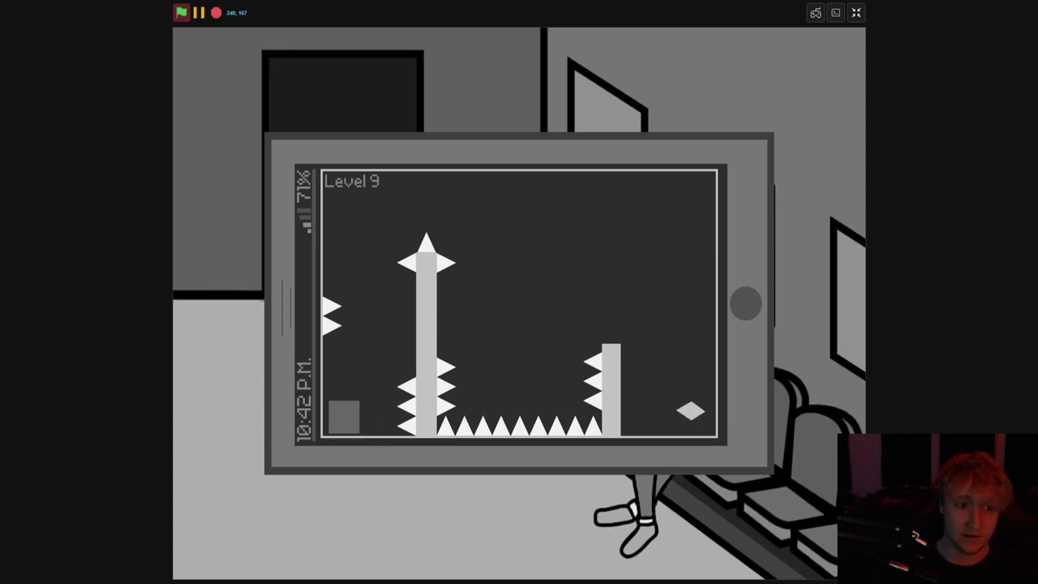
pyautogui.press('Up')
pyautogui.press('Right')
pyautogui.press('Left')
pyautogui.press('Up')
pyautogui.press('Right')
pyautogui.press('Left')
pyautogui.press('Right')
pyautogui.press('Up')
pyautogui.press('Left')
pyautogui.press('Up')
pyautogui.press('Right')
pyautogui.press('Up')
pyautogui.press('Right')
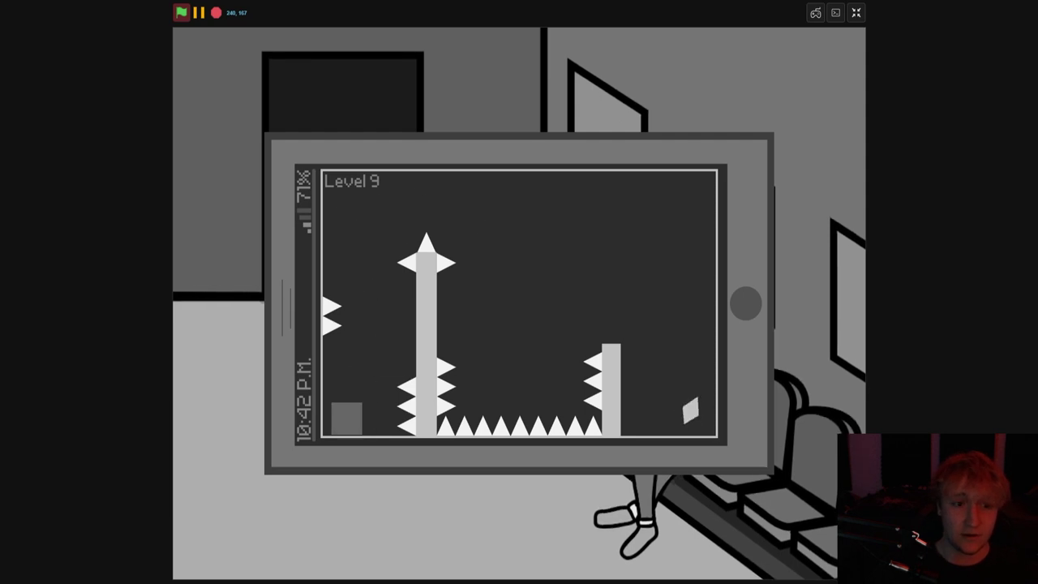
# Delete the upper spike on the tall pillar's right side and save the project
pyautogui.click(856, 12)
pyautogui.moveTo(430, 337); pyautogui.dragTo(430, 331)
pyautogui.press('Delete')
pyautogui.click(956, 18)
# Check the revised Level 9 in full screen, save the project again and return to the full-screen game
pyautogui.click(1023, 41)
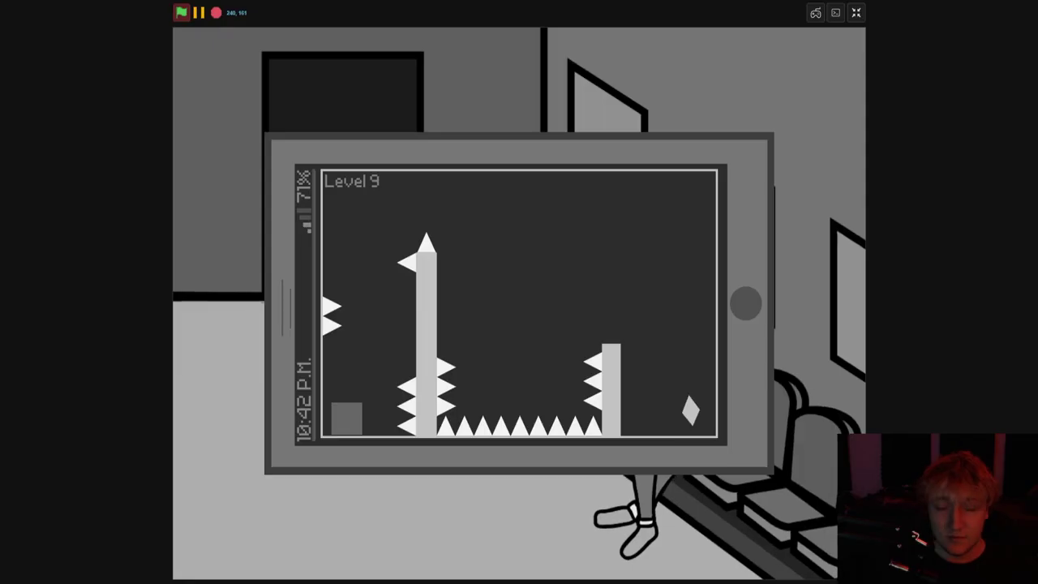
pyautogui.click(857, 13)
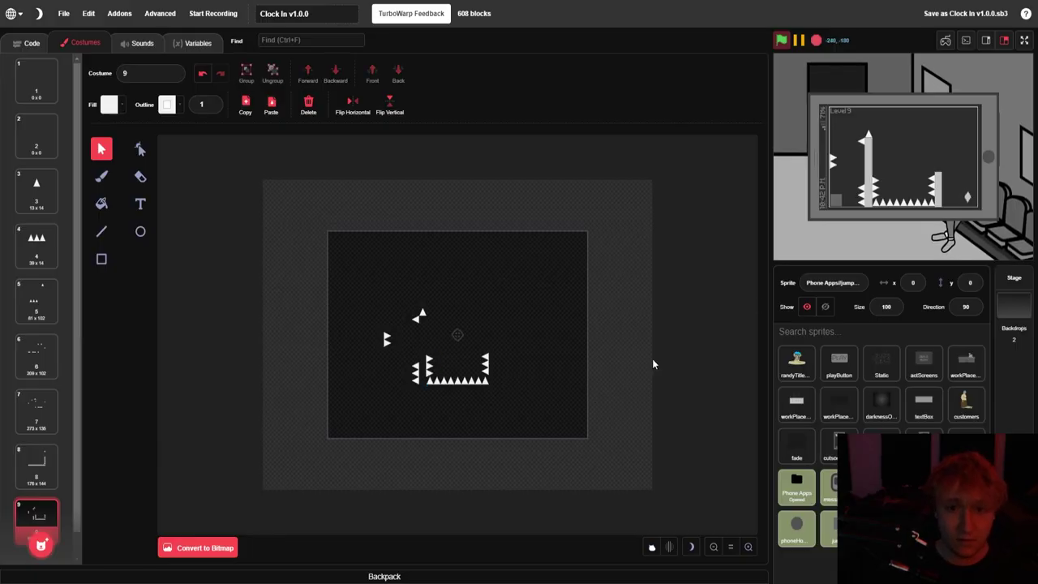
pyautogui.hotkey('ctrl', 's')
pyautogui.click(1024, 40)
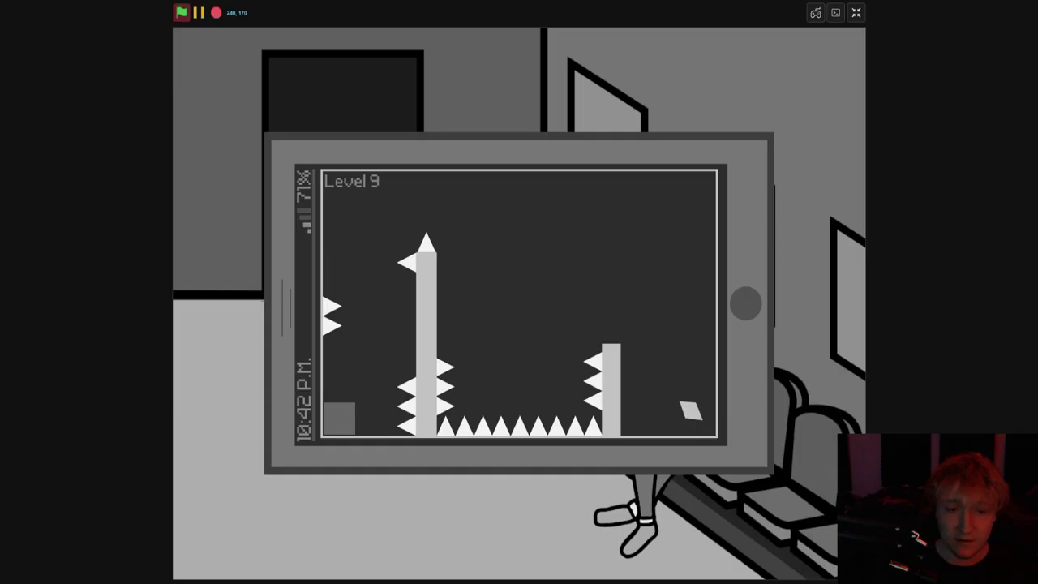
# Playtest Level 9 in full screen, climbing over the spiked tall pillar and jumping across the floor spikes towards the goal
pyautogui.press('Up')
pyautogui.press('Right')
pyautogui.press('Up')
pyautogui.press('Left')
pyautogui.press('Right')
pyautogui.press('Up')
pyautogui.press('Right')
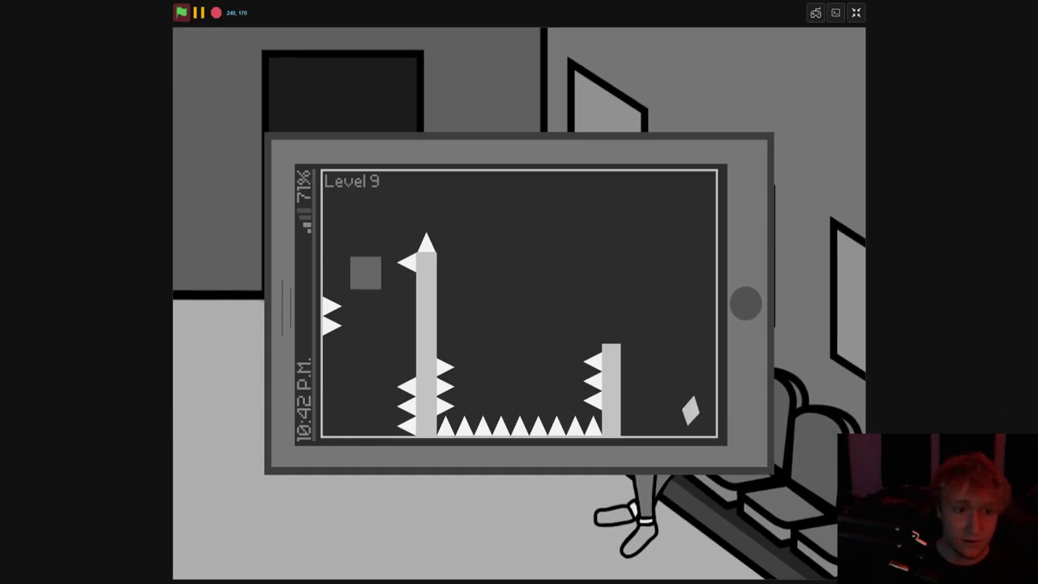
pyautogui.press('Up')
pyautogui.press('Right')
pyautogui.press('Left')
pyautogui.press('Up')
pyautogui.press('Right')
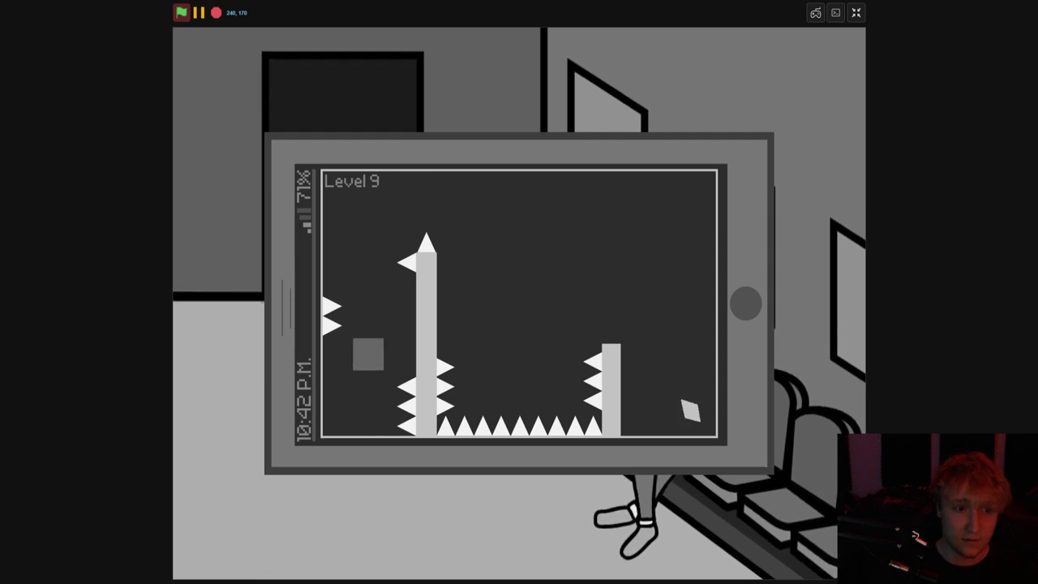
pyautogui.press('Left')
pyautogui.press('Up')
pyautogui.press('Right')
pyautogui.press('Left')
pyautogui.press('Up')
pyautogui.press('Right')
pyautogui.press('Right')
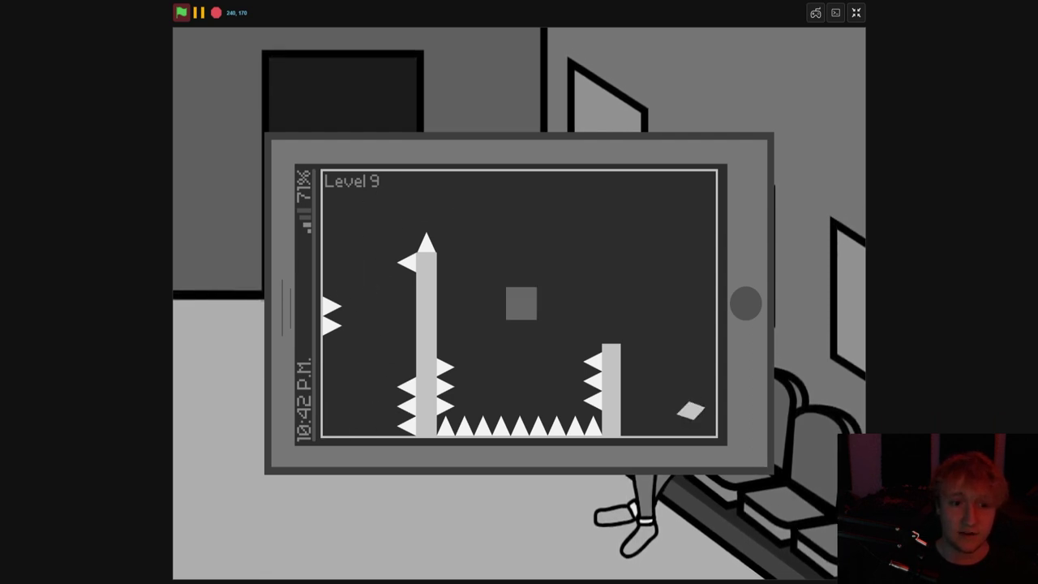
pyautogui.press('Up')
pyautogui.press('Up')
pyautogui.press('Up')
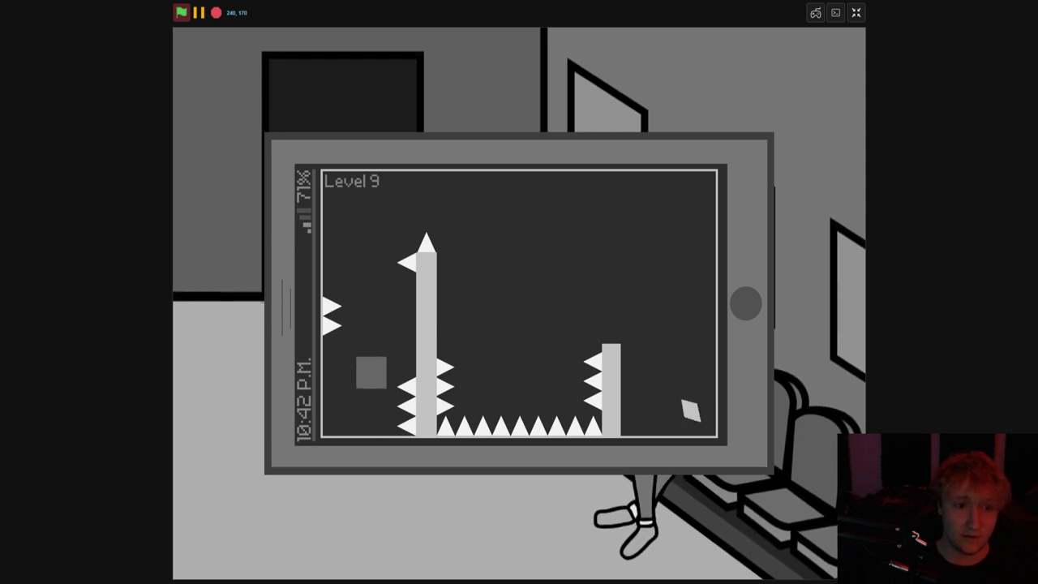
pyautogui.press('Right')
pyautogui.press('Right')
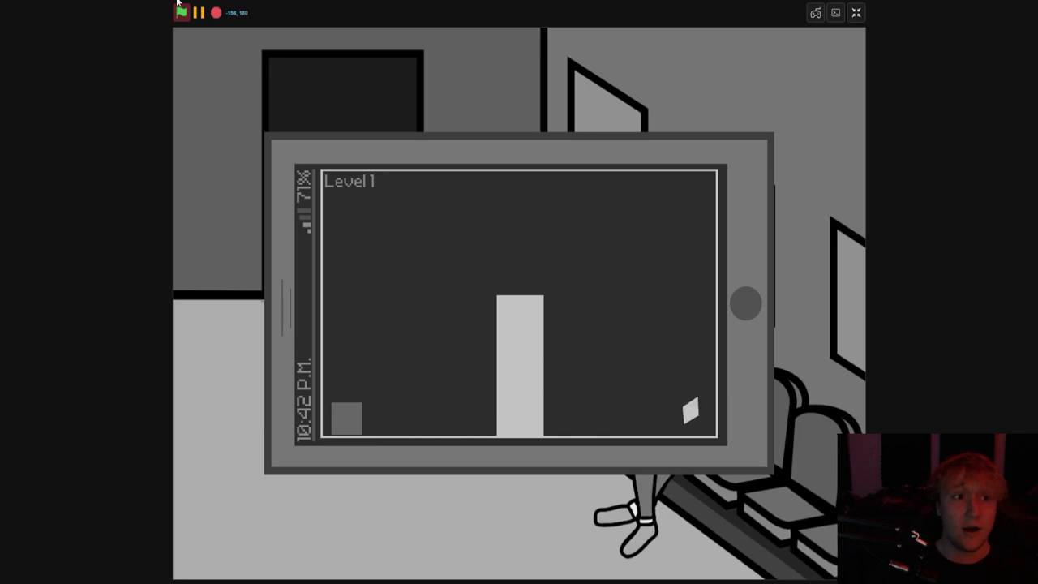
# Leave full screen and copy the floor spike row from costume 9 of the spike sprite
pyautogui.click(857, 13)
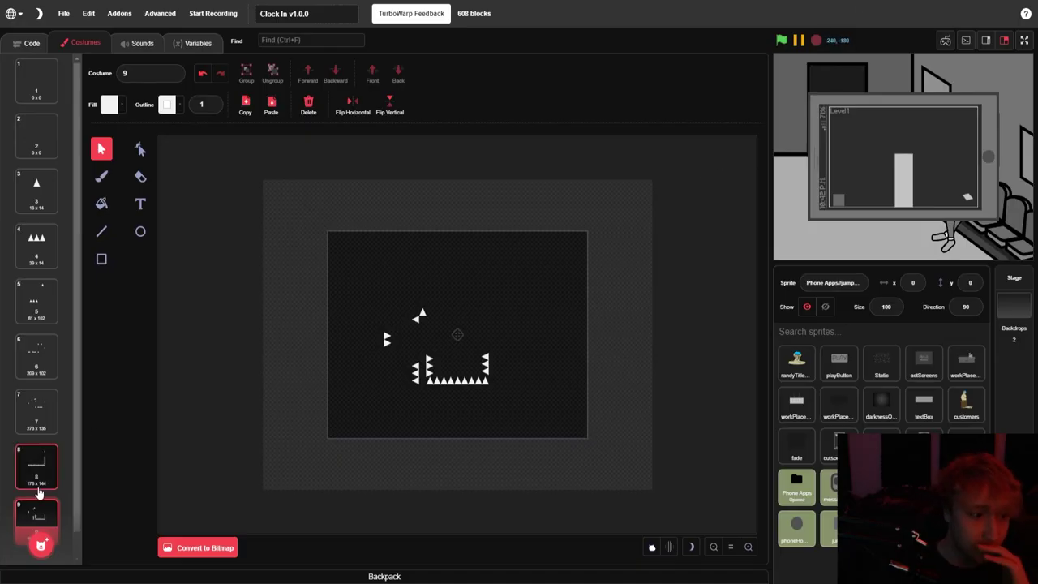
pyautogui.click(796, 523)
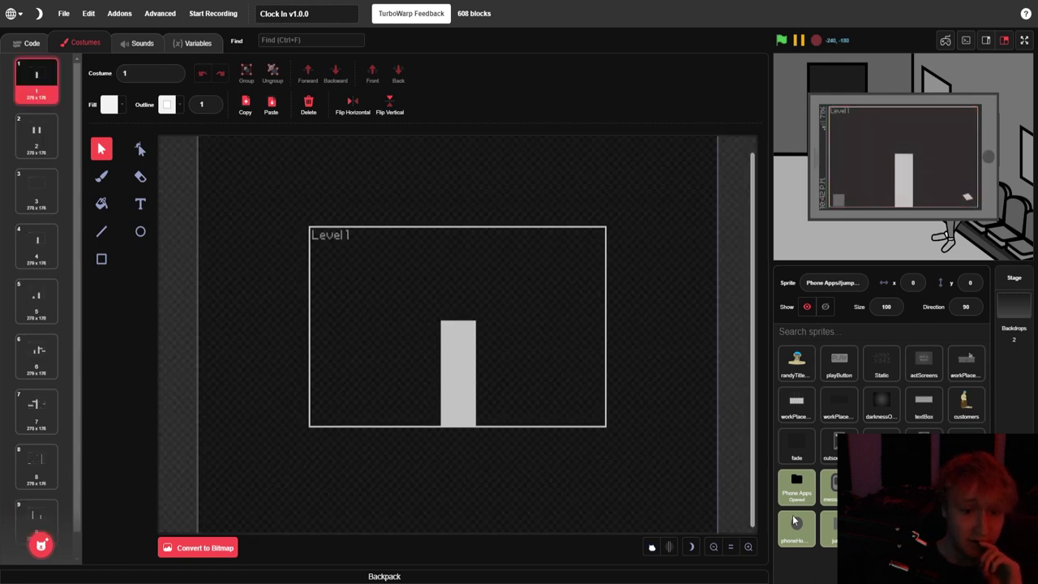
pyautogui.click(963, 525)
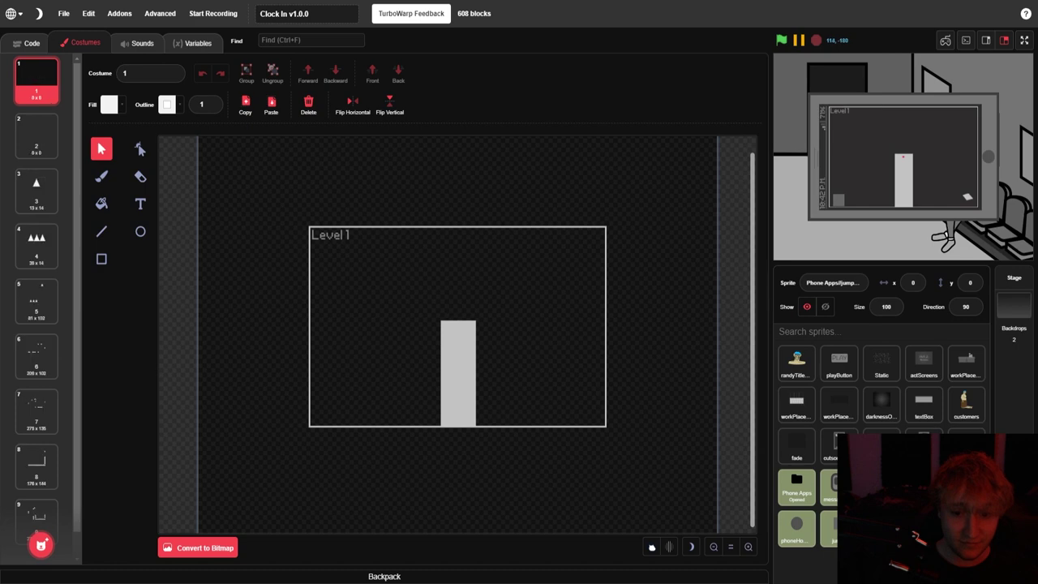
pyautogui.scroll(-1, 49, 474)
pyautogui.click(41, 486)
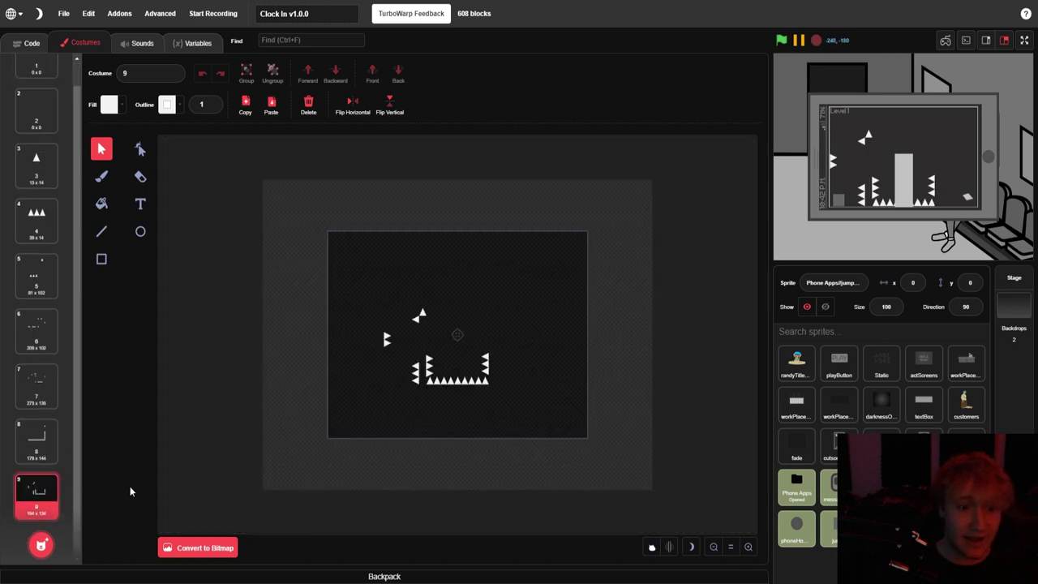
pyautogui.click(432, 383)
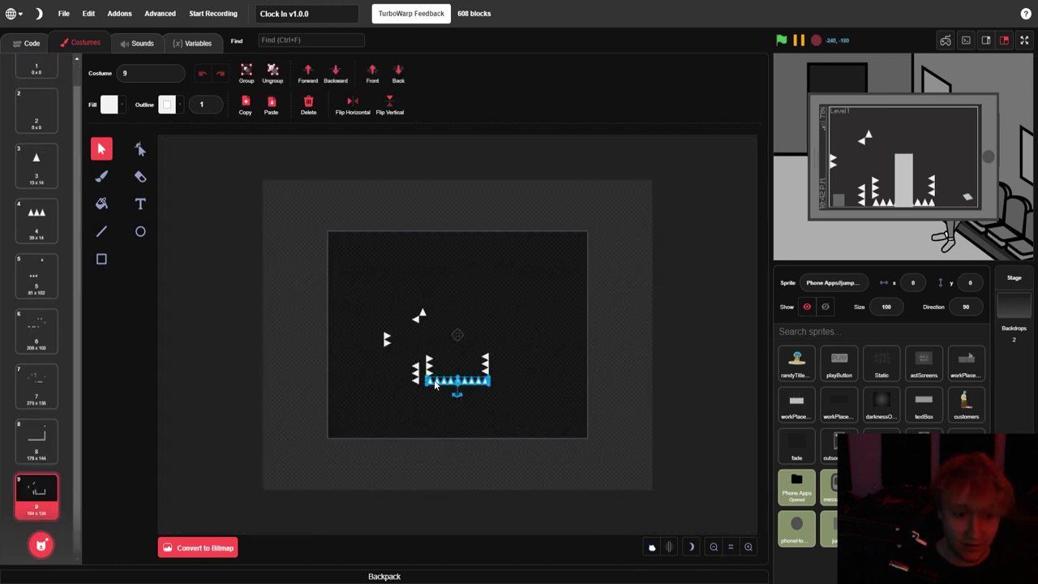
pyautogui.click(644, 407)
# Paste the floor spike row into costume 9 of the level layout sprite and delete the short pillar
pyautogui.click(881, 529)
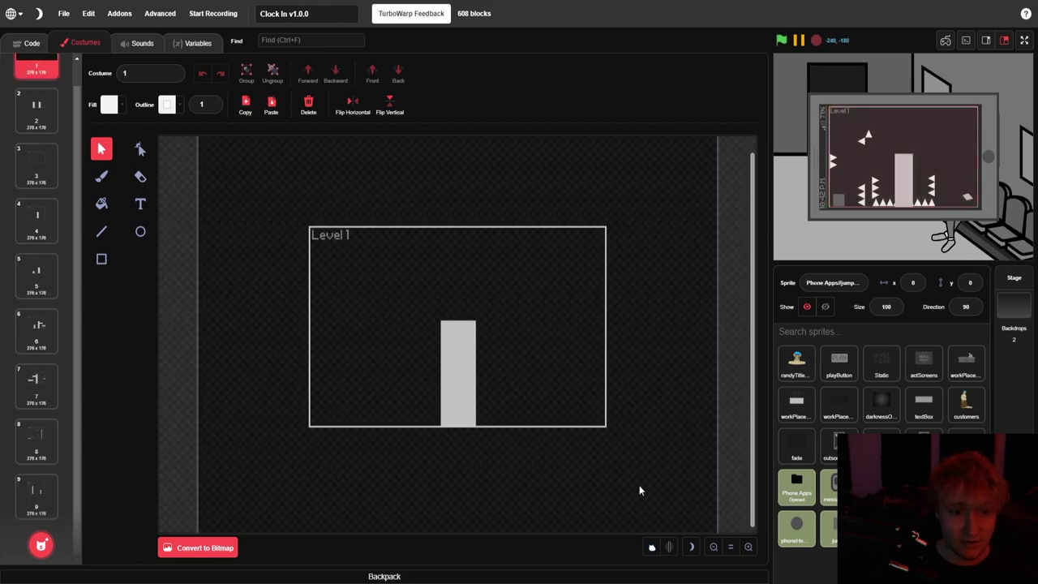
pyautogui.hotkey('ctrl', 'v')
pyautogui.press('Delete')
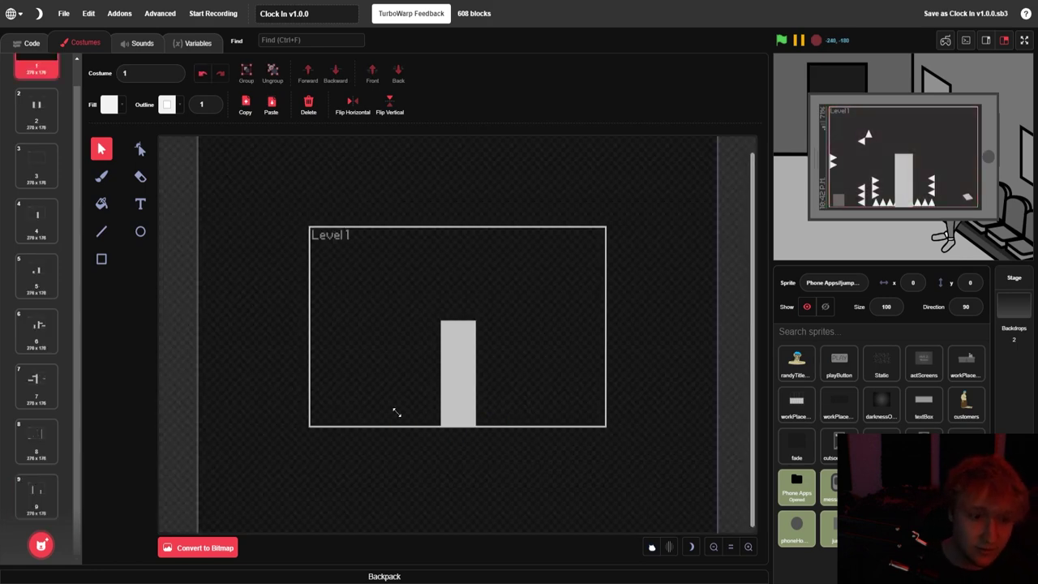
pyautogui.click(32, 484)
pyautogui.hotkey('ctrl', 'v')
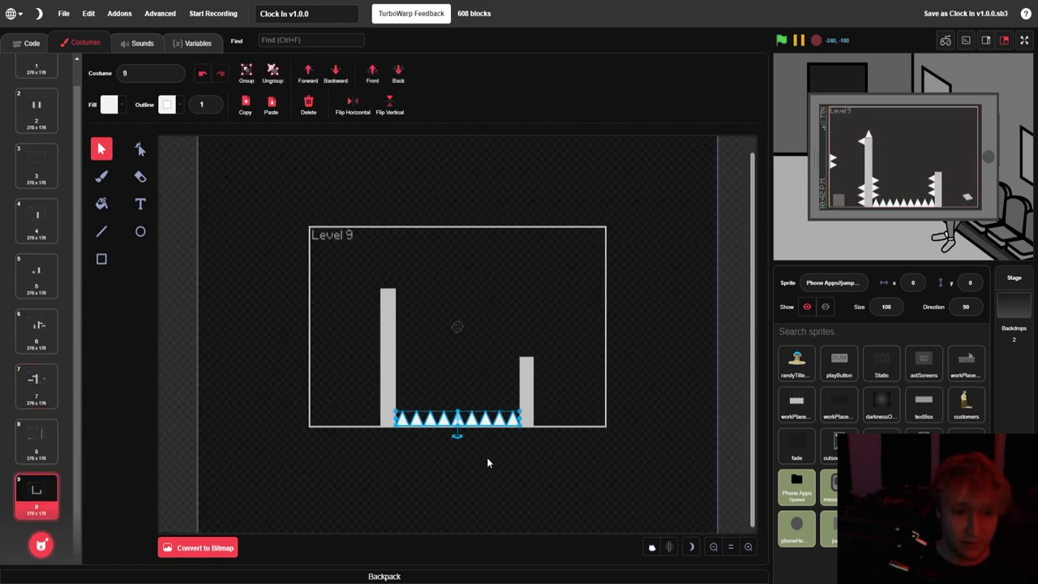
pyautogui.click(527, 392)
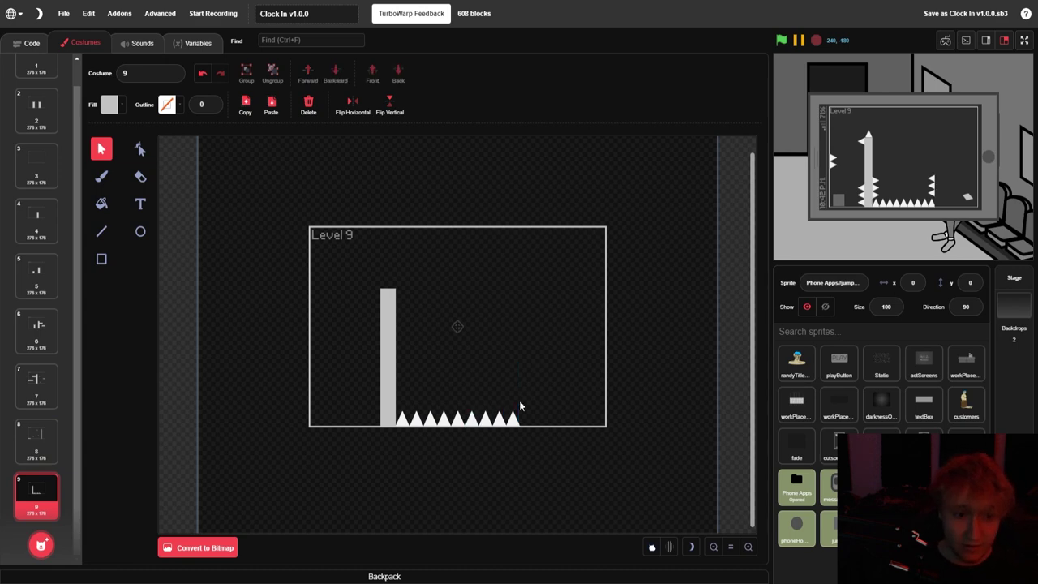
pyautogui.moveTo(400, 422); pyautogui.dragTo(438, 422)
pyautogui.moveTo(444, 421); pyautogui.dragTo(450, 421)
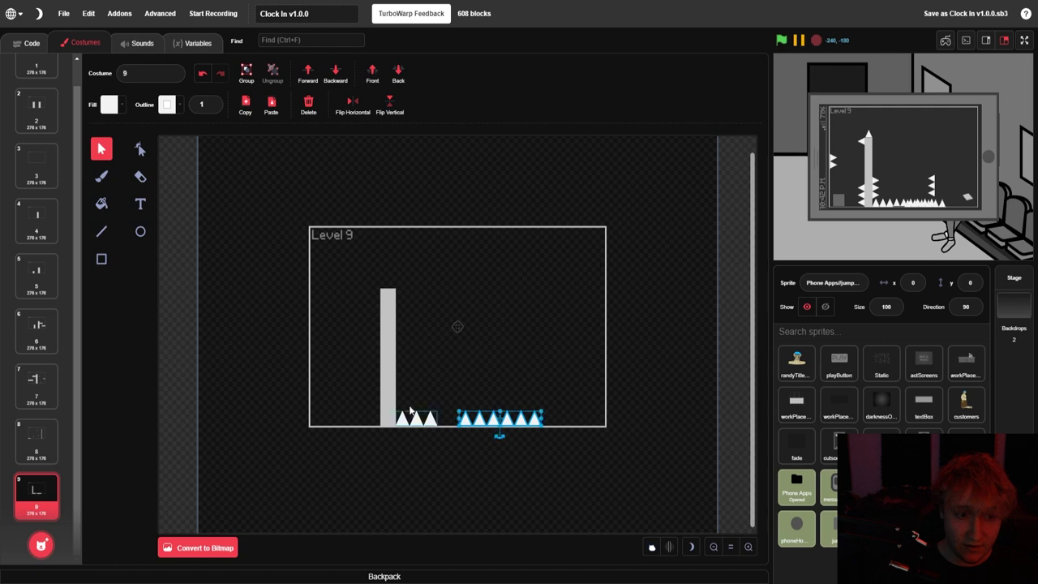
pyautogui.click(202, 73)
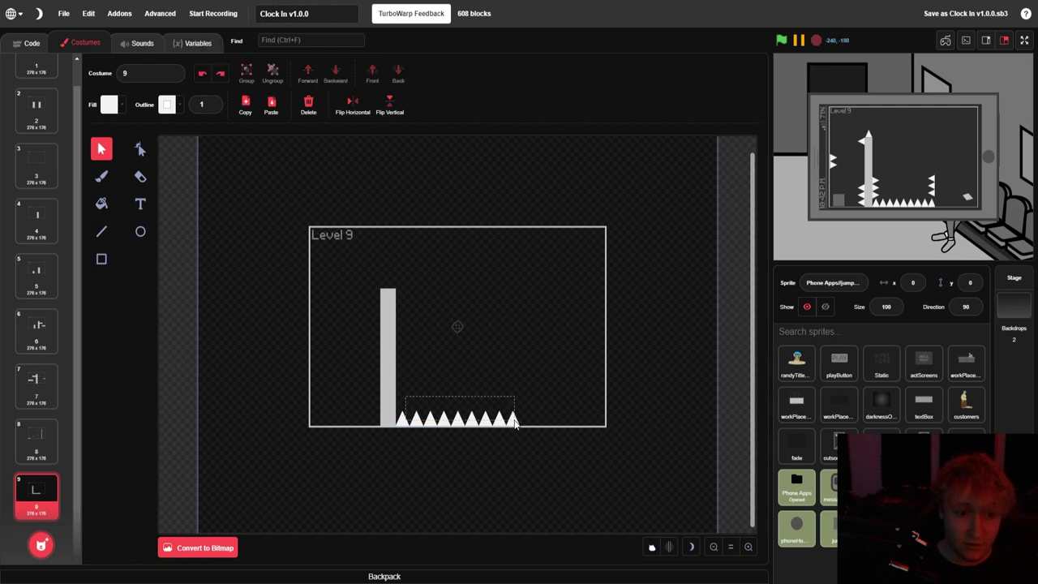
# Group the pasted floor spikes, move them along the floor against the frame's right wall and check the row in full screen
pyautogui.moveTo(516, 421); pyautogui.dragTo(519, 423)
pyautogui.click(462, 419)
pyautogui.moveTo(459, 420); pyautogui.dragTo(535, 419)
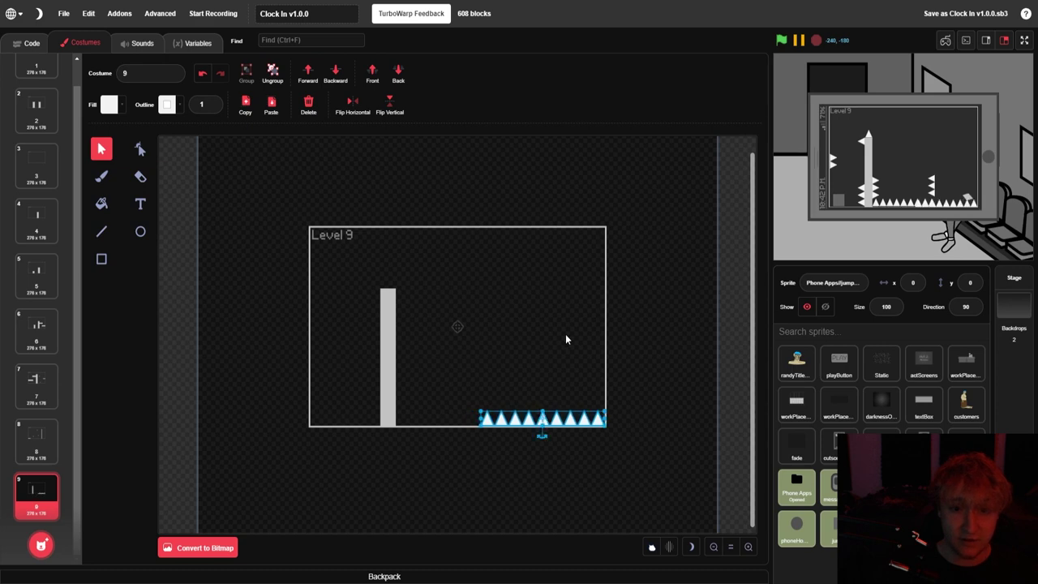
pyautogui.click(703, 498)
pyautogui.click(749, 547)
pyautogui.click(749, 548)
pyautogui.scroll(-4, 660, 447)
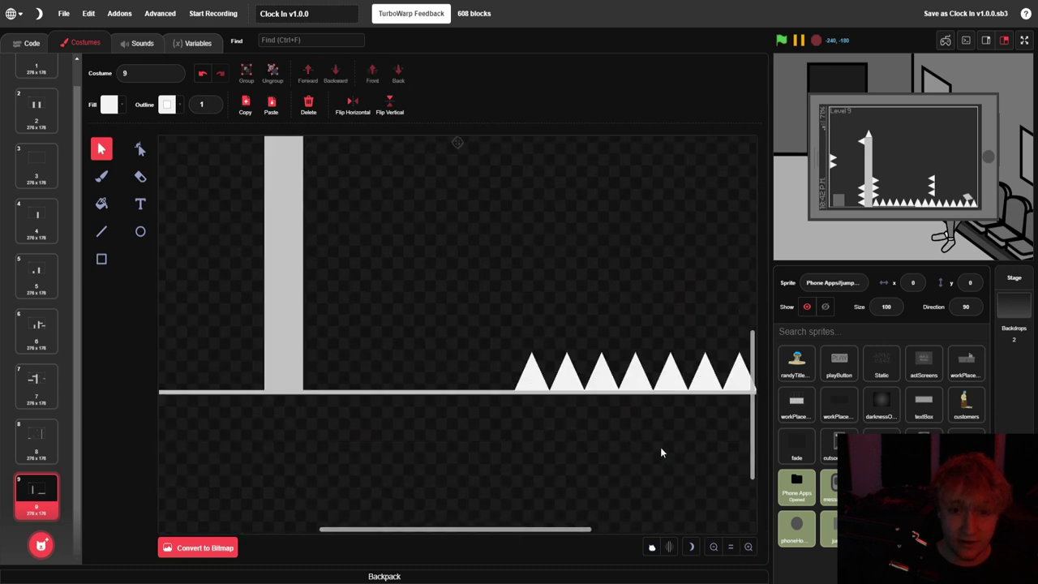
pyautogui.scroll(3, 531, 528)
pyautogui.scroll(-3, 544, 506)
pyautogui.click(1024, 40)
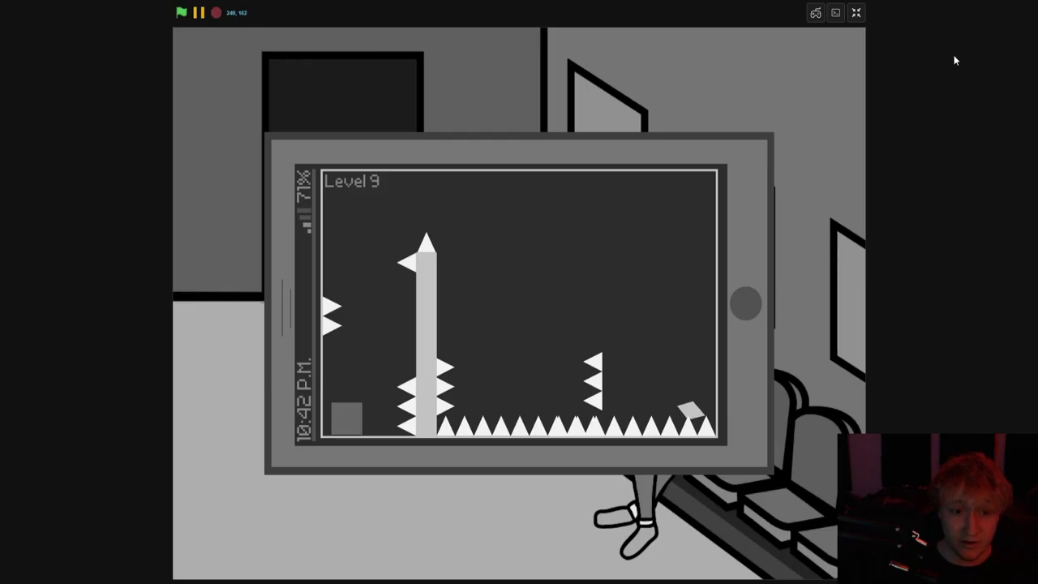
pyautogui.click(855, 12)
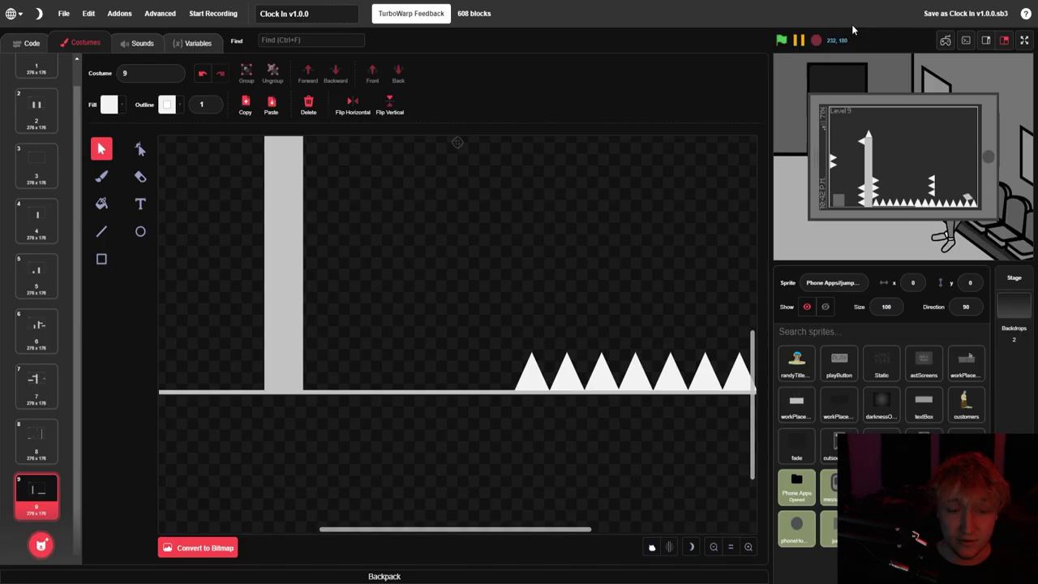
# Nudge the grouped floor spikes slightly left to line up with the existing row and check the alignment in full screen
pyautogui.click(526, 372)
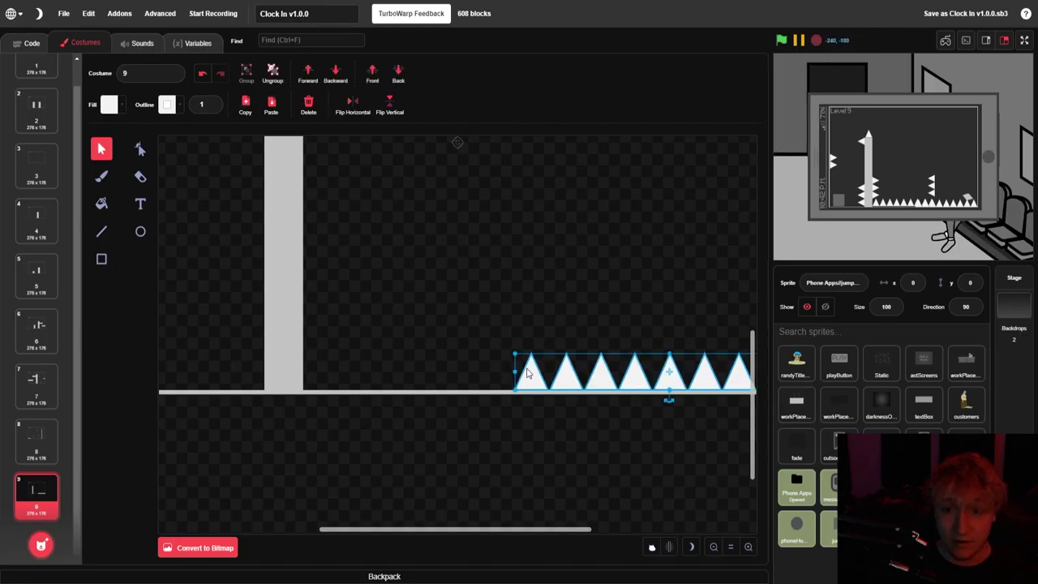
pyautogui.press('Left')
pyautogui.press('Left')
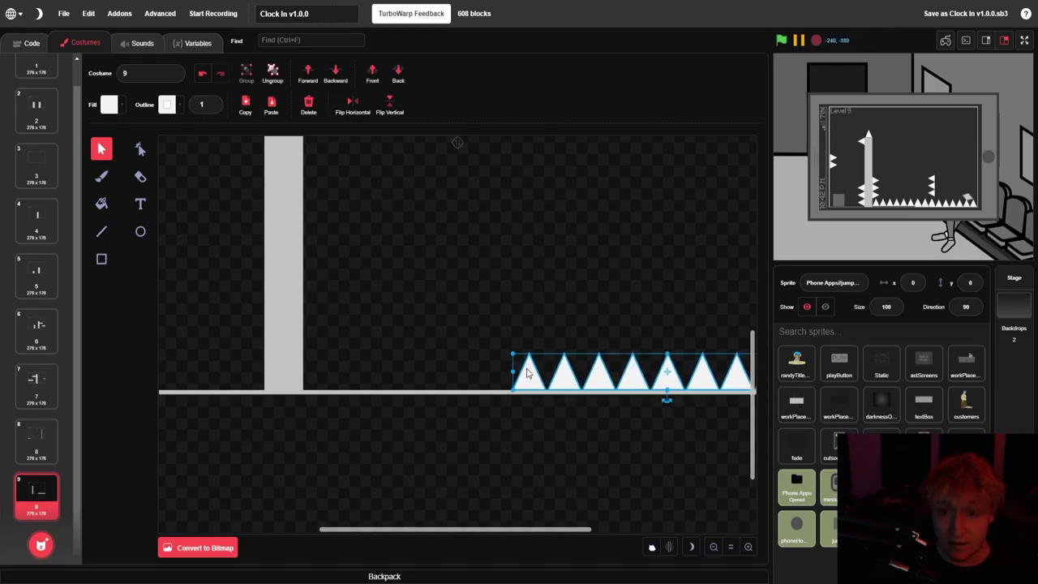
pyautogui.click(543, 284)
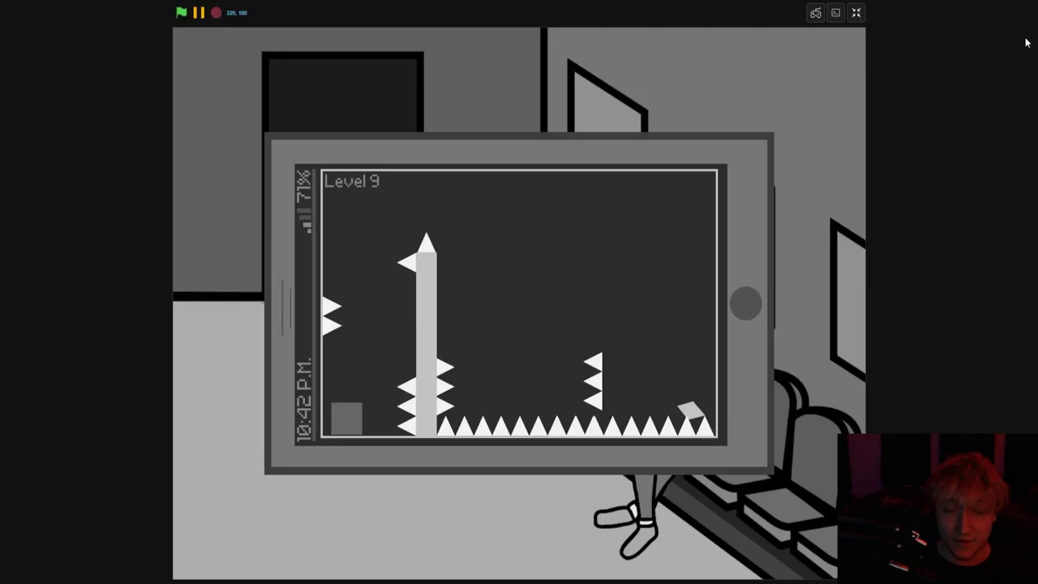
pyautogui.click(1024, 40)
pyautogui.click(855, 12)
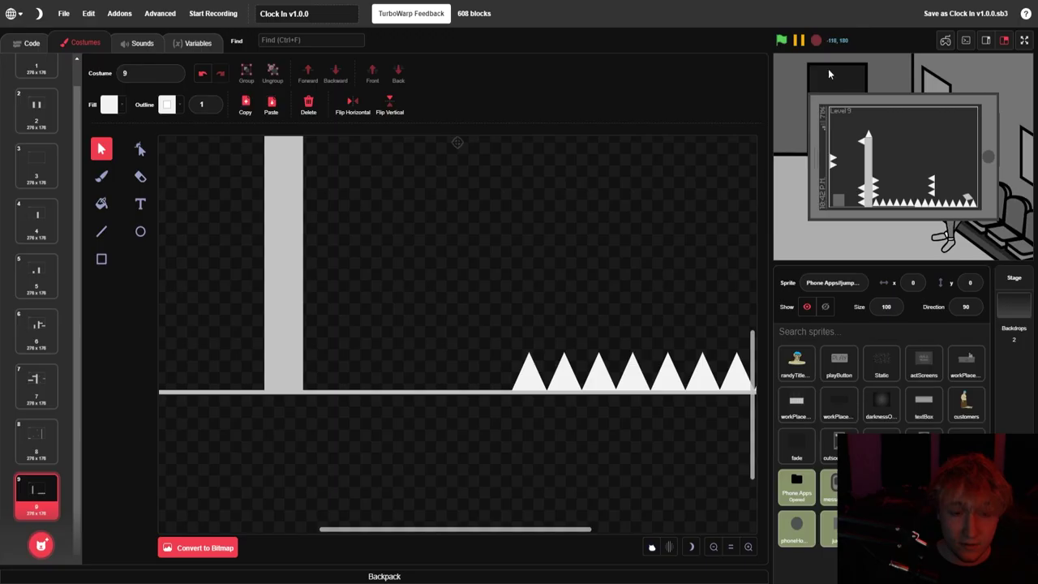
pyautogui.click(523, 382)
pyautogui.click(716, 207)
pyautogui.click(1023, 40)
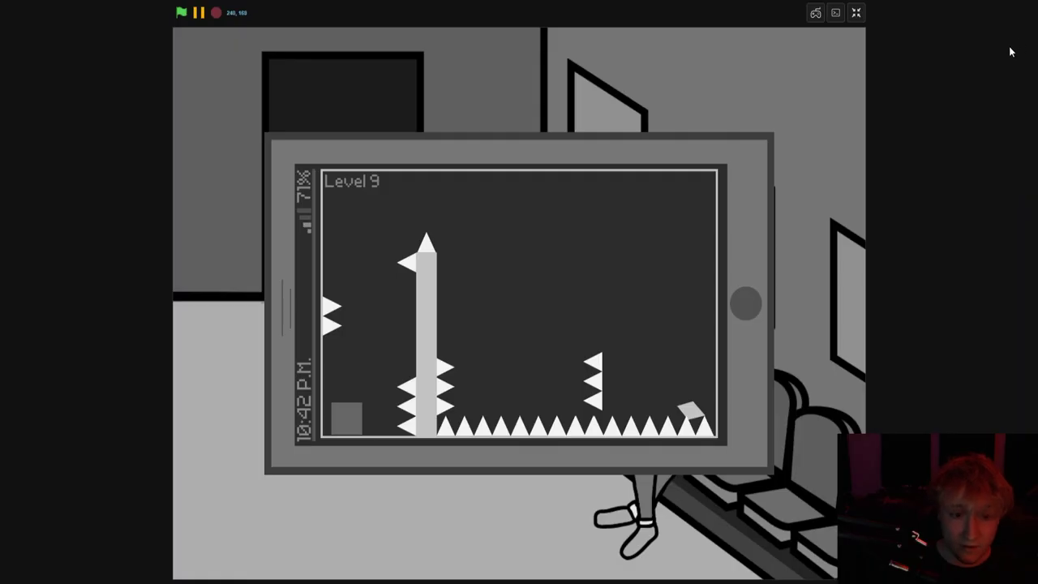
pyautogui.press('Escape')
# Move the grouped floor spikes from the level layout sprite into costume 9 of the spike sprite
pyautogui.click(556, 378)
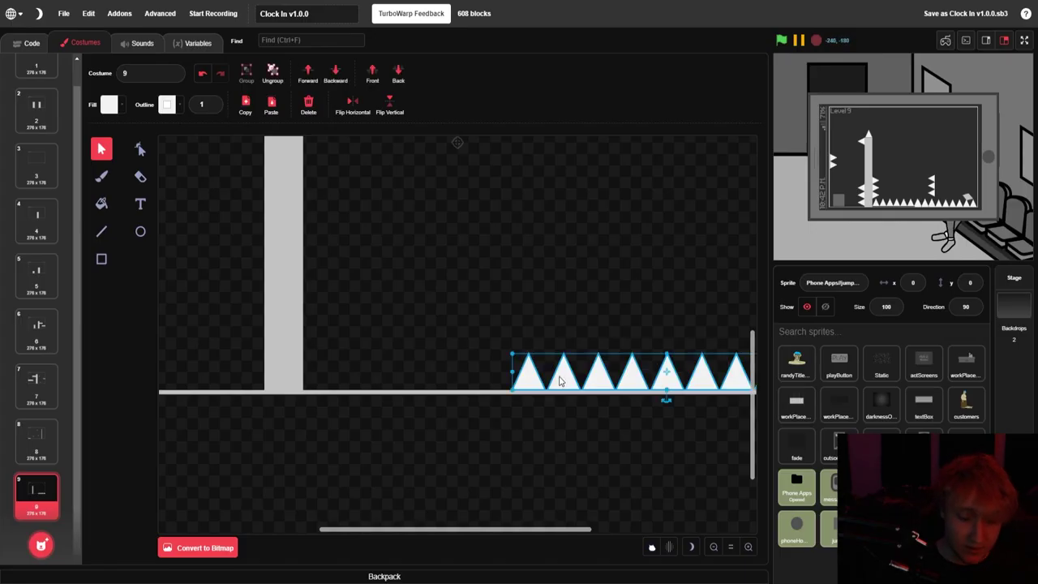
pyautogui.press('Delete')
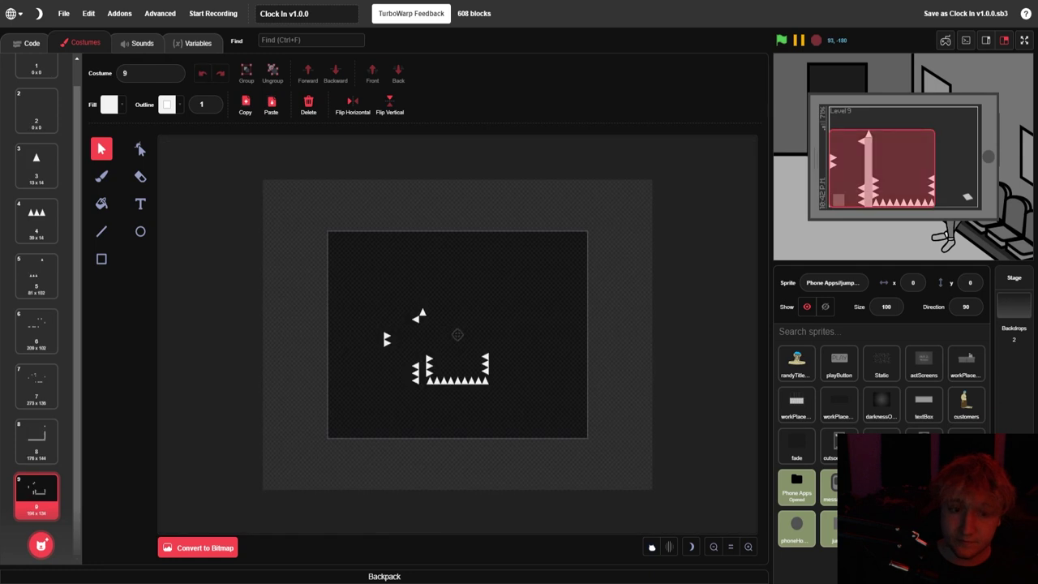
pyautogui.hotkey('ctrl', 'z')
# Ungroup the added floor spikes, delete the overlapping duplicates and remove the three side spikes left from the short pillar
pyautogui.click(749, 548)
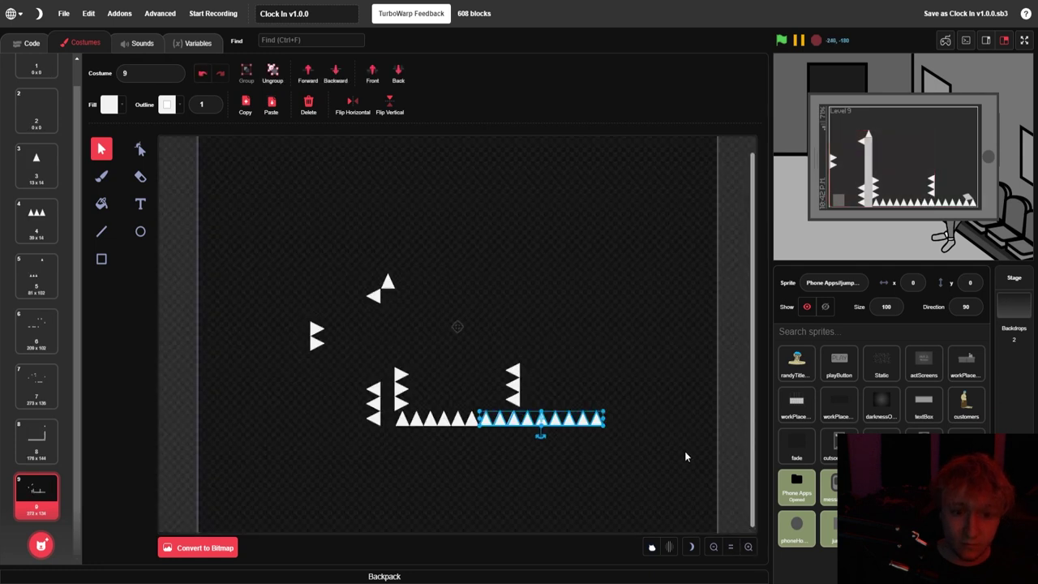
pyautogui.click(747, 547)
pyautogui.click(504, 449)
pyautogui.click(500, 432)
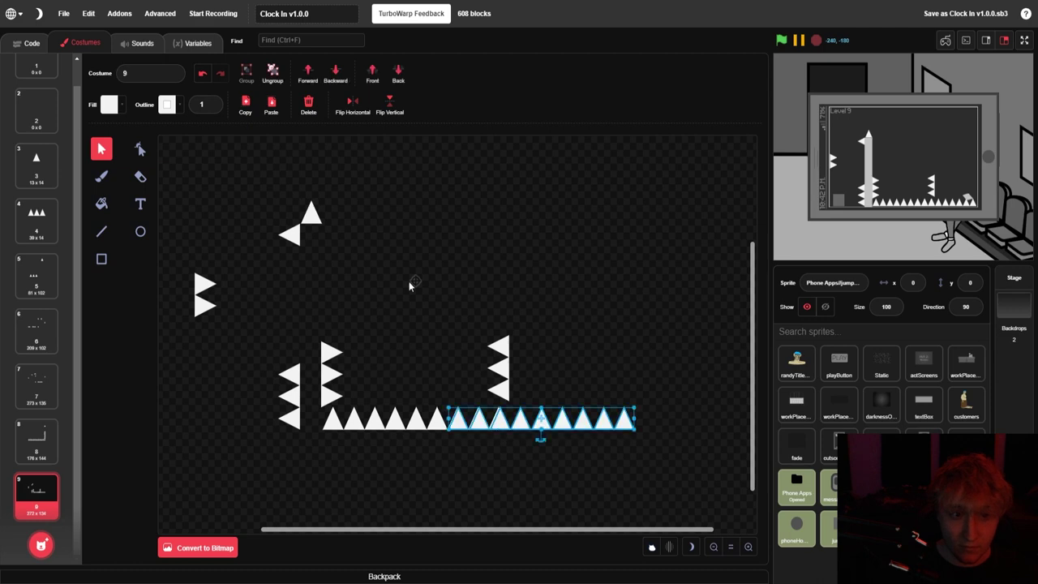
pyautogui.click(272, 73)
pyautogui.click(525, 408)
pyautogui.moveTo(637, 431); pyautogui.dragTo(637, 425)
pyautogui.click(494, 315)
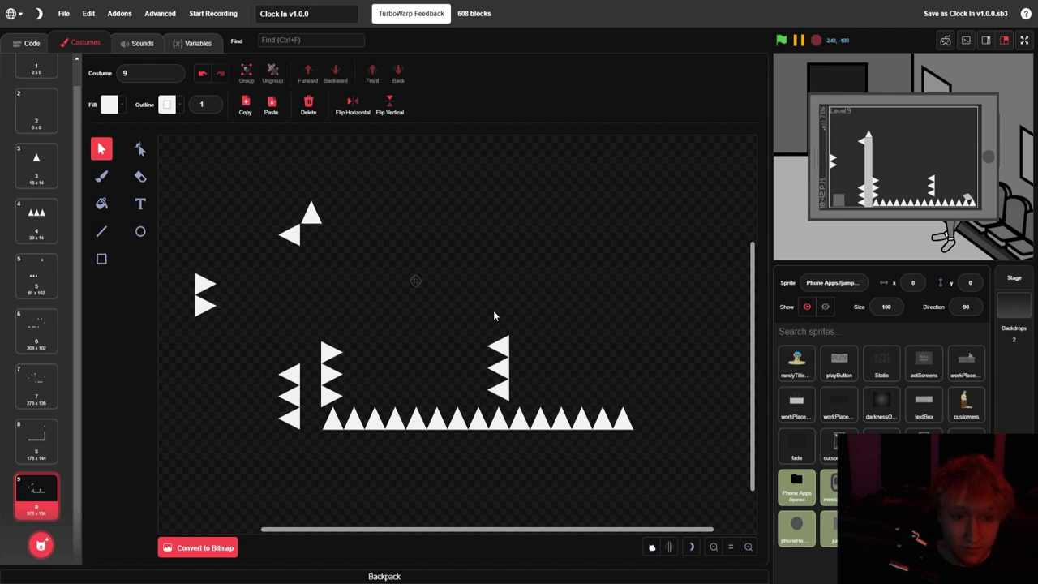
pyautogui.press('Delete')
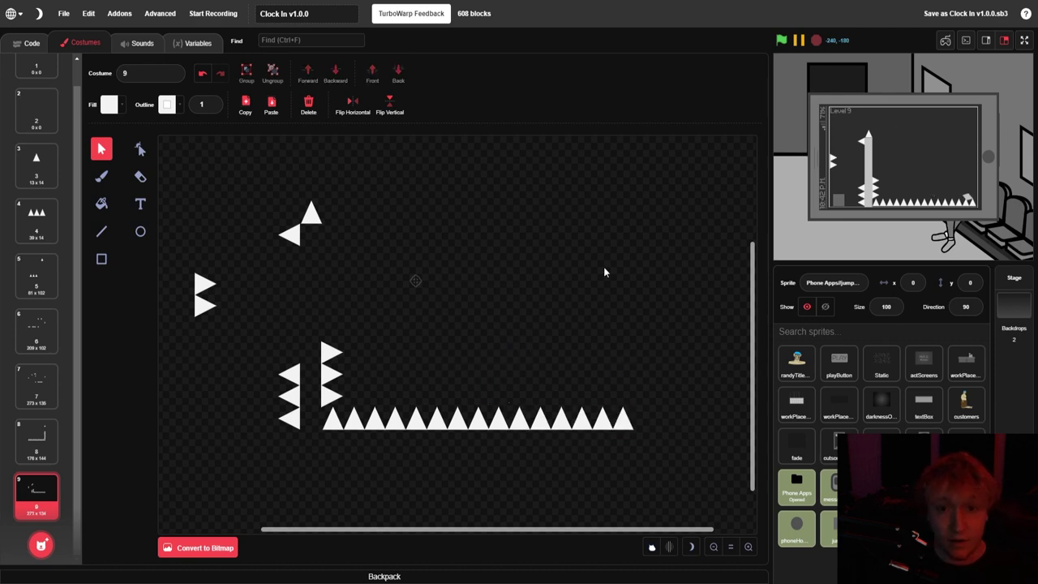
# Restart the game in full screen, start play from the title screen and advance to the waiting room
pyautogui.click(1025, 40)
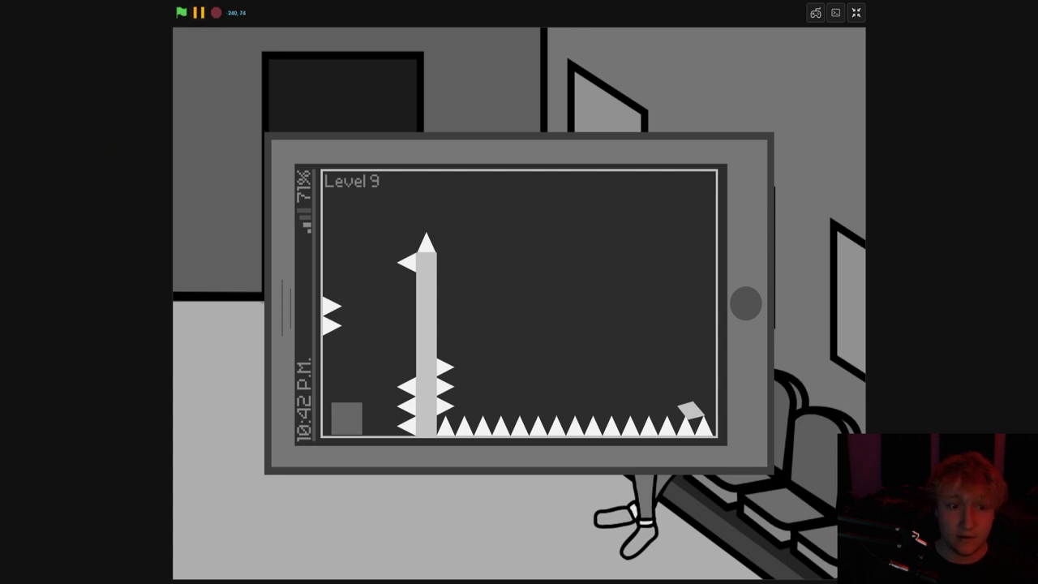
pyautogui.click(182, 14)
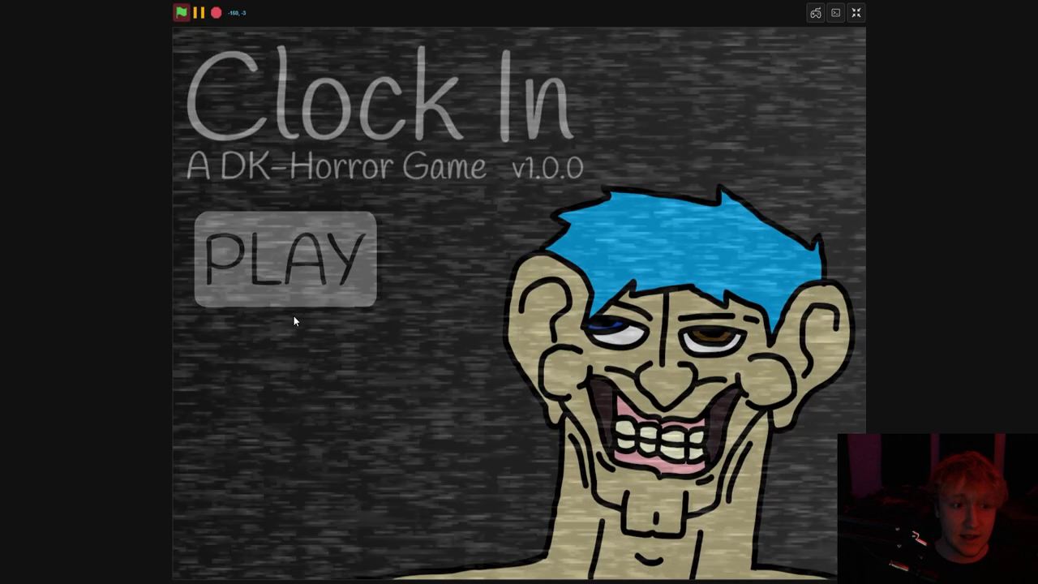
pyautogui.click(312, 296)
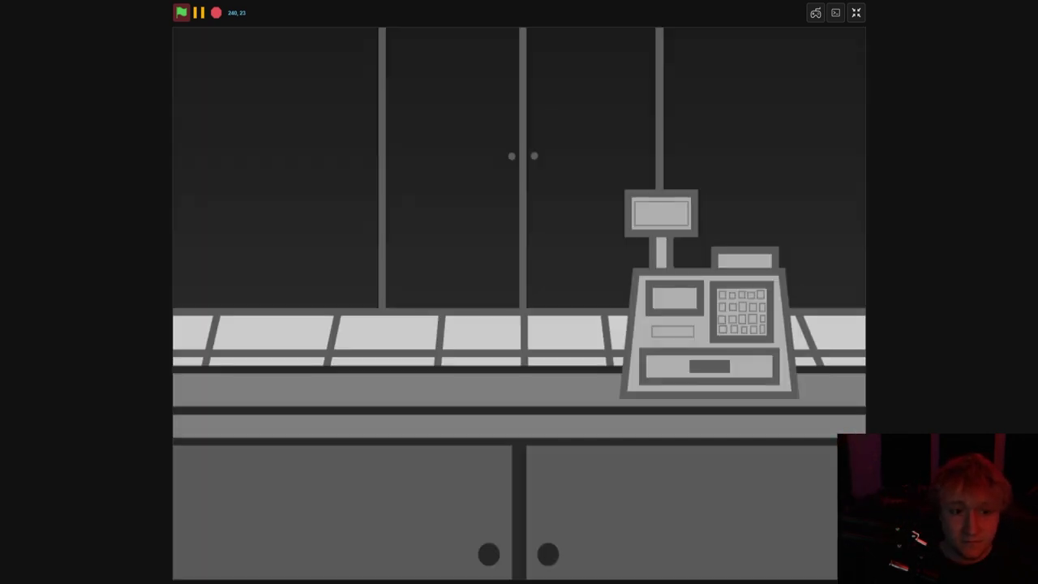
pyautogui.press('space')
pyautogui.press('space')
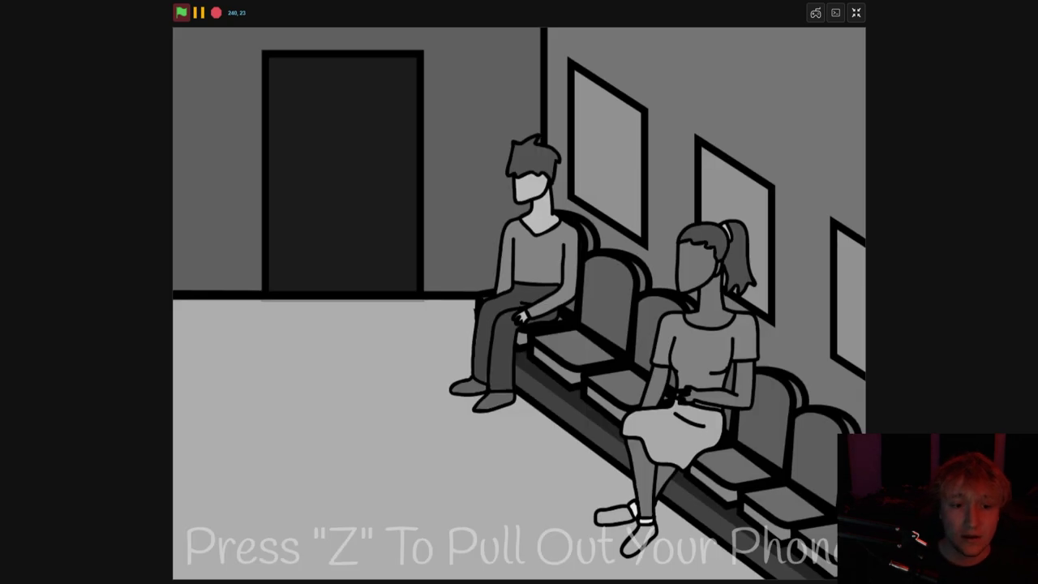
# Pull out the phone and clear Level 1 by jumping over the single pillar to the diamond
pyautogui.press('z')
pyautogui.click(496, 129)
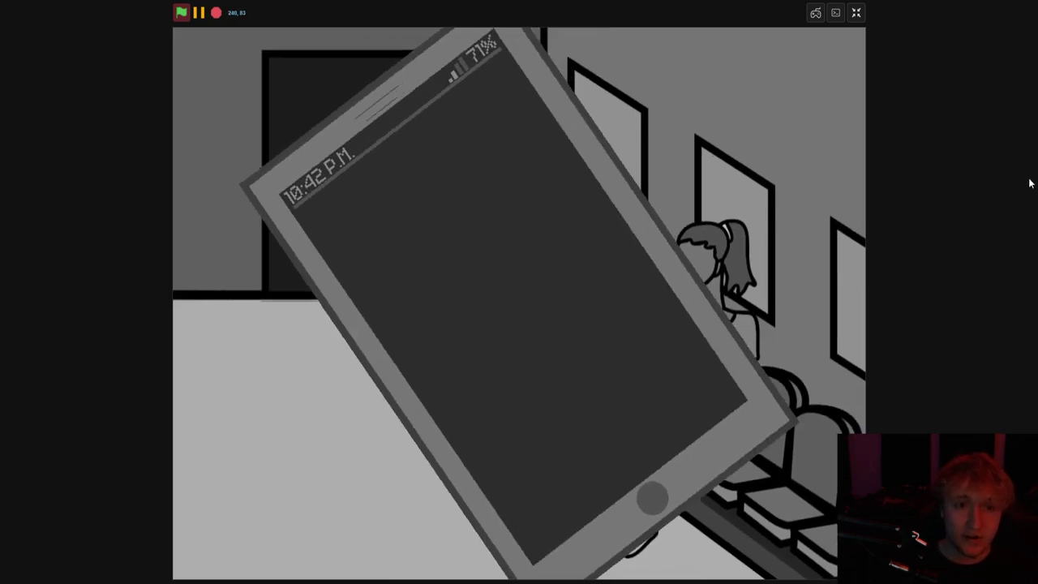
pyautogui.press('Right')
pyautogui.press('Up')
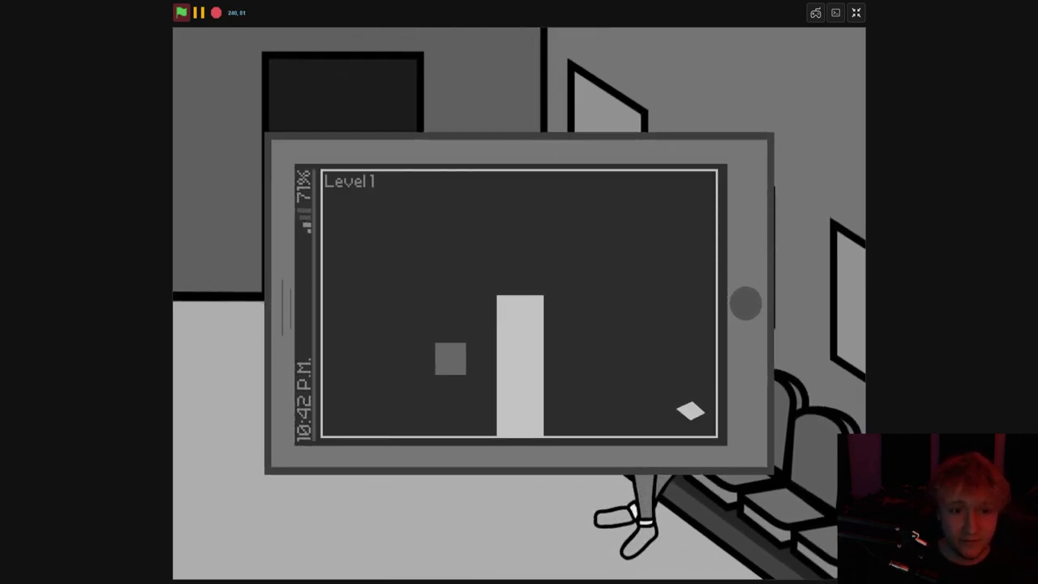
pyautogui.press('Up')
pyautogui.press('Up')
pyautogui.press('Right')
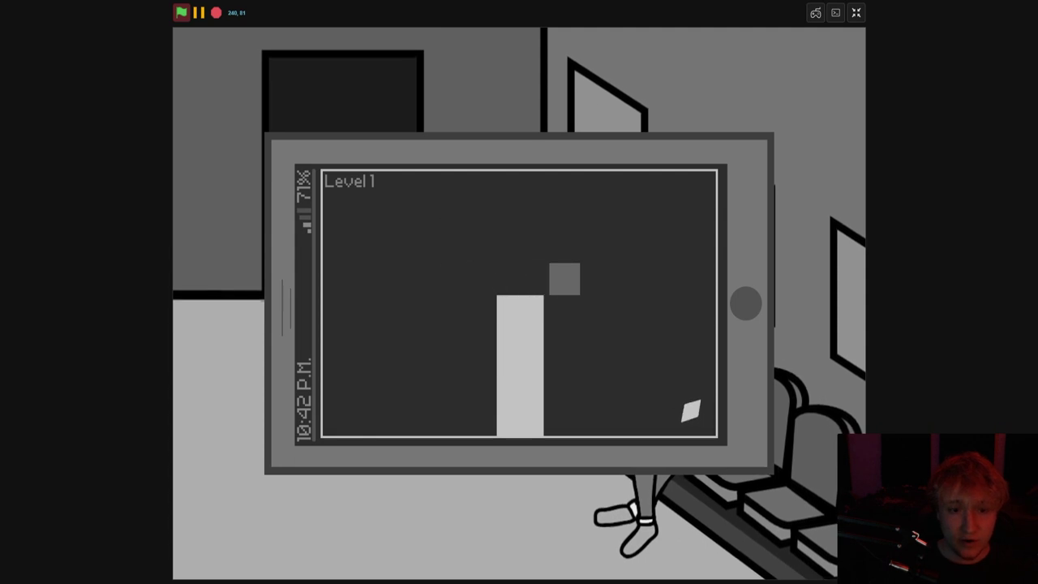
pyautogui.press('Up')
pyautogui.press('Right')
# Clear Level 2 by jumping across both pillars to the diamond
pyautogui.press('Up')
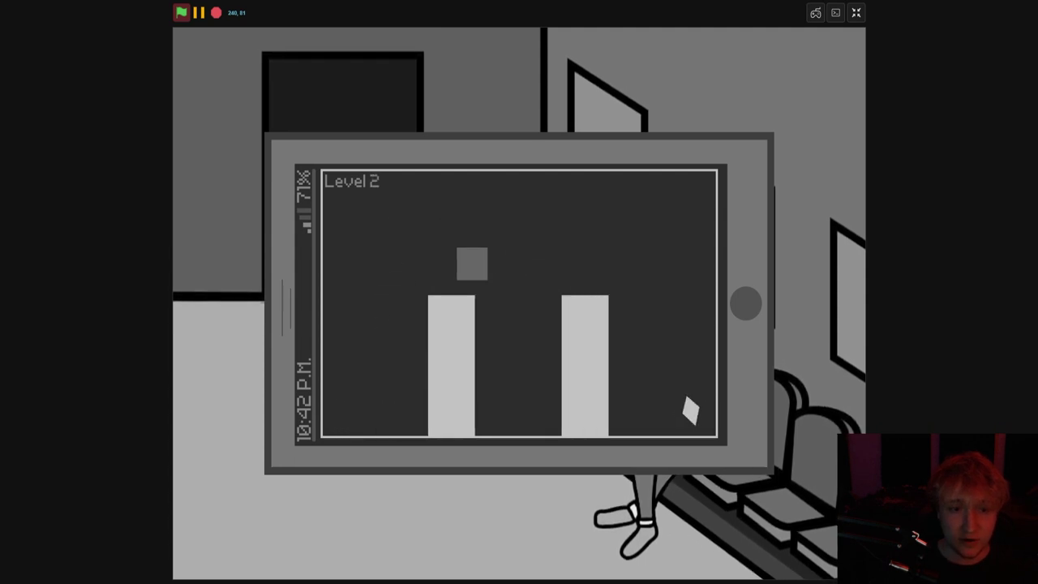
pyautogui.press('Up')
pyautogui.press('Right')
pyautogui.press('Up')
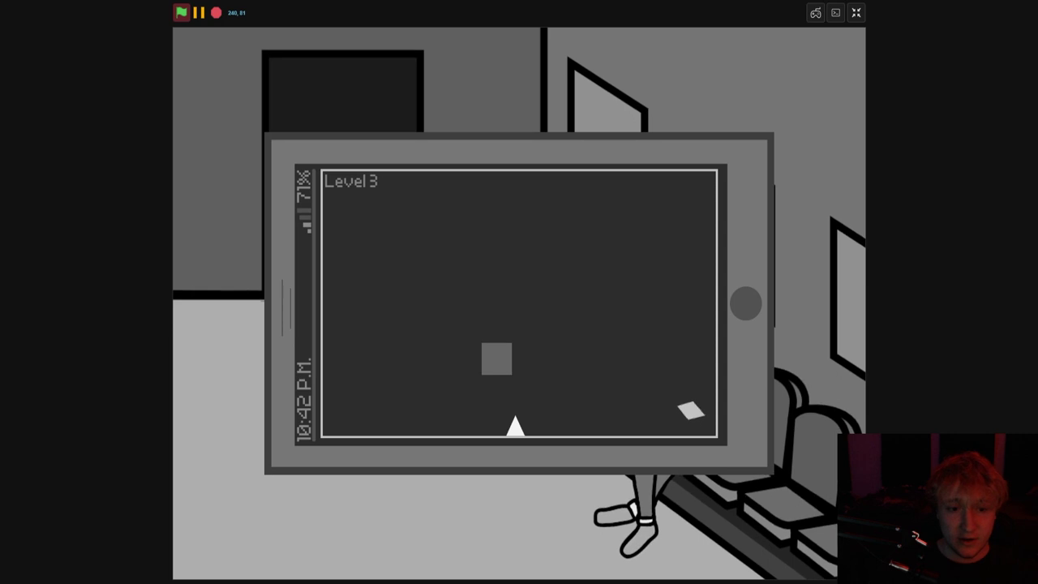
# Play through Levels 3 to 5, jumping past the obstacles to reach each diamond
pyautogui.press('Right')
pyautogui.press('Right')
pyautogui.press('Up')
pyautogui.press('Up')
pyautogui.press('Right')
pyautogui.press('Up')
pyautogui.press('Right')
pyautogui.press('Up')
pyautogui.press('Right')
pyautogui.press('Right')
pyautogui.press('Up')
pyautogui.press('Up')
pyautogui.press('Up')
# Clear Level 6 by jumping over both pillars and moving under the spiked ledge to the diamond
pyautogui.press('Right')
pyautogui.press('Up')
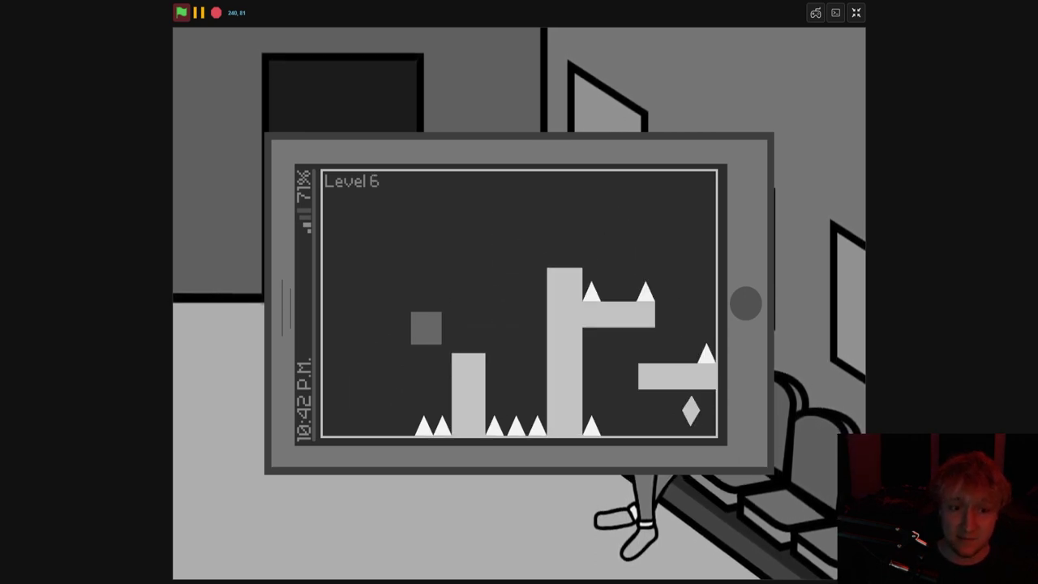
pyautogui.press('Up')
pyautogui.press('Up')
pyautogui.press('Up')
pyautogui.press('Left')
pyautogui.press('Left')
pyautogui.press('Right')
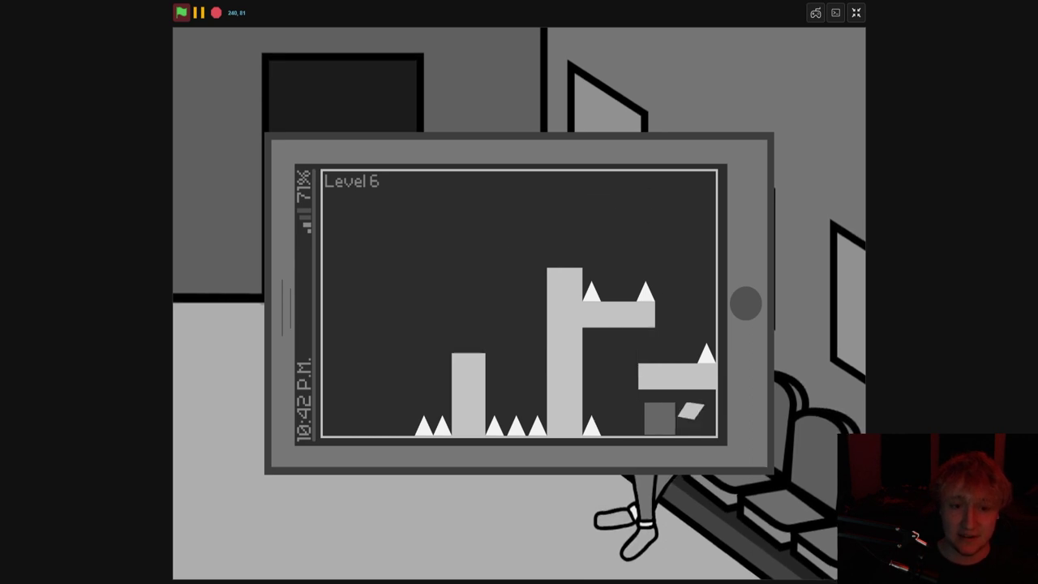
# Try to clear Level 7 by climbing over the tall pillar and crossing to the small spiked ledge on the far side
pyautogui.press('Up')
pyautogui.press('Right')
pyautogui.press('Up')
pyautogui.press('Left')
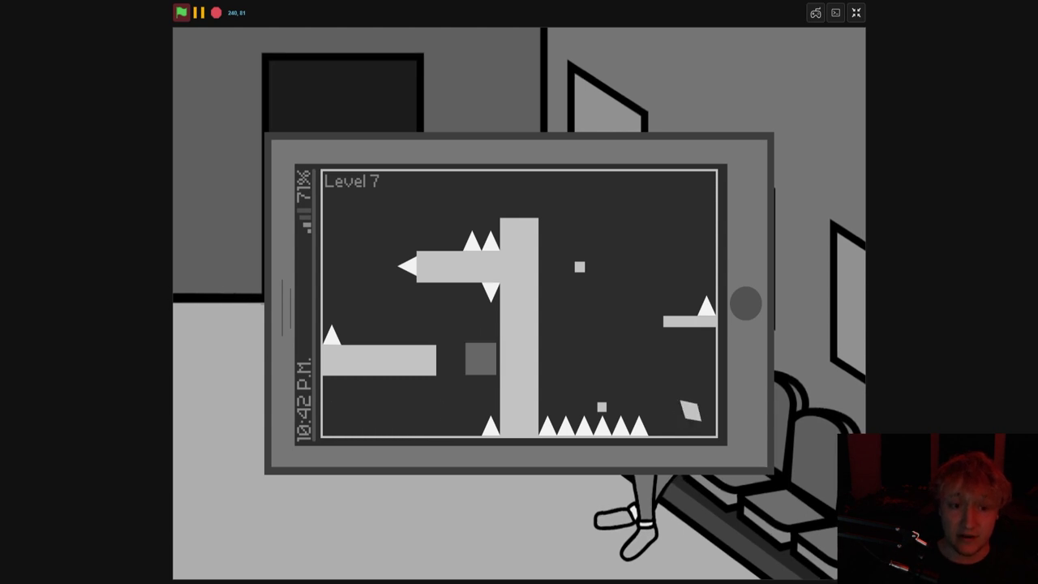
pyautogui.press('Up')
pyautogui.press('Left')
pyautogui.press('Right')
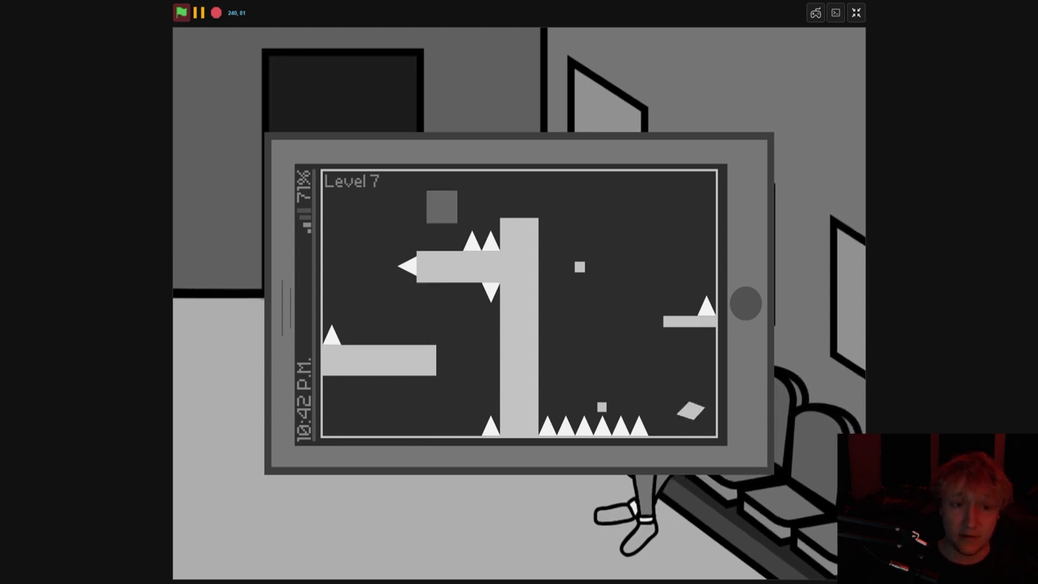
pyautogui.press('Right')
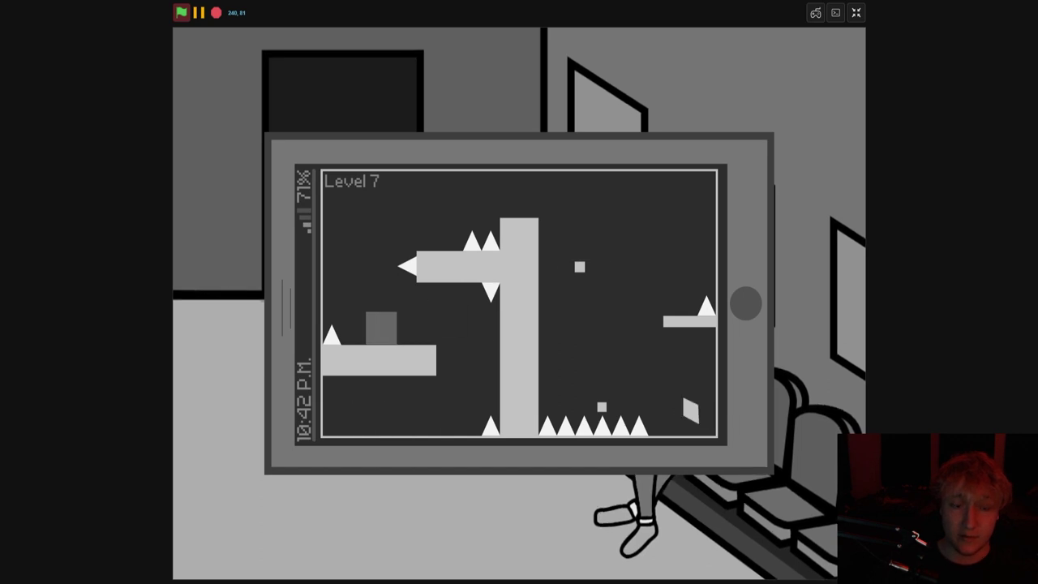
pyautogui.press('Up')
pyautogui.press('Right')
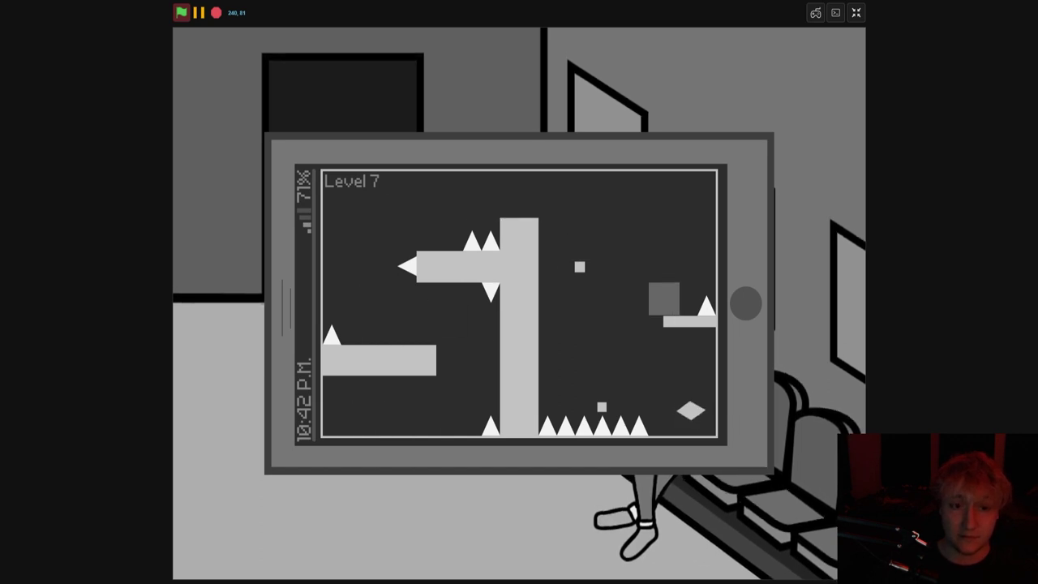
pyautogui.press('Left')
pyautogui.press('Right')
pyautogui.press('Left')
# Retry Level 7, climbing over the tall pillar and landing on the upper small floating block
pyautogui.press('Up')
pyautogui.press('Right')
pyautogui.press('Up')
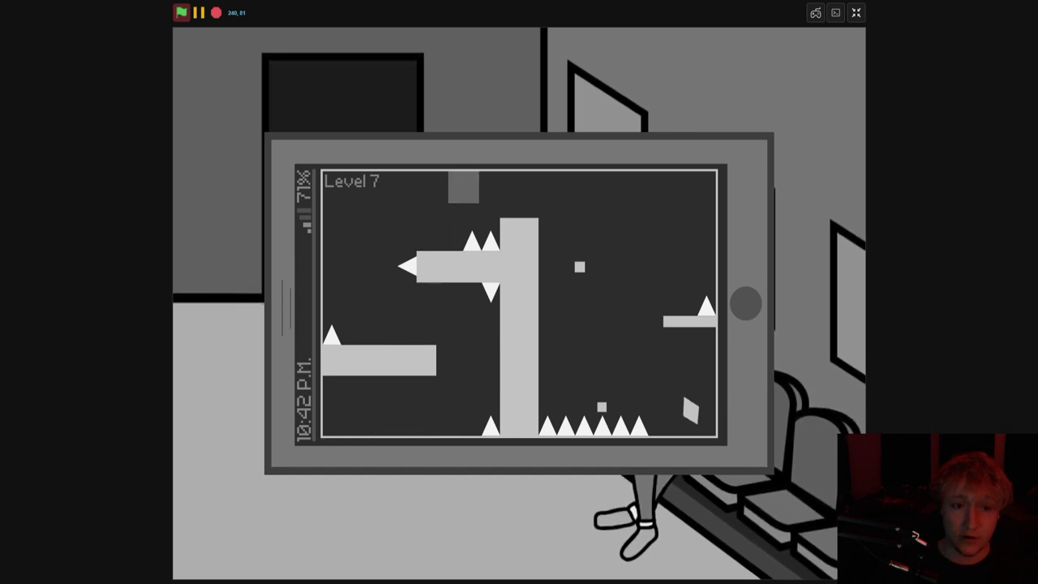
pyautogui.press('Left')
pyautogui.press('Right')
pyautogui.press('Up')
pyautogui.press('Left')
pyautogui.press('Up')
pyautogui.press('Right')
pyautogui.press('Left')
pyautogui.press('Up')
pyautogui.press('Right')
pyautogui.press('Right')
pyautogui.press('Left')
pyautogui.press('Up')
pyautogui.press('Right')
pyautogui.press('Up')
pyautogui.press('Left')
pyautogui.press('Right')
pyautogui.press('Up')
pyautogui.press('Right')
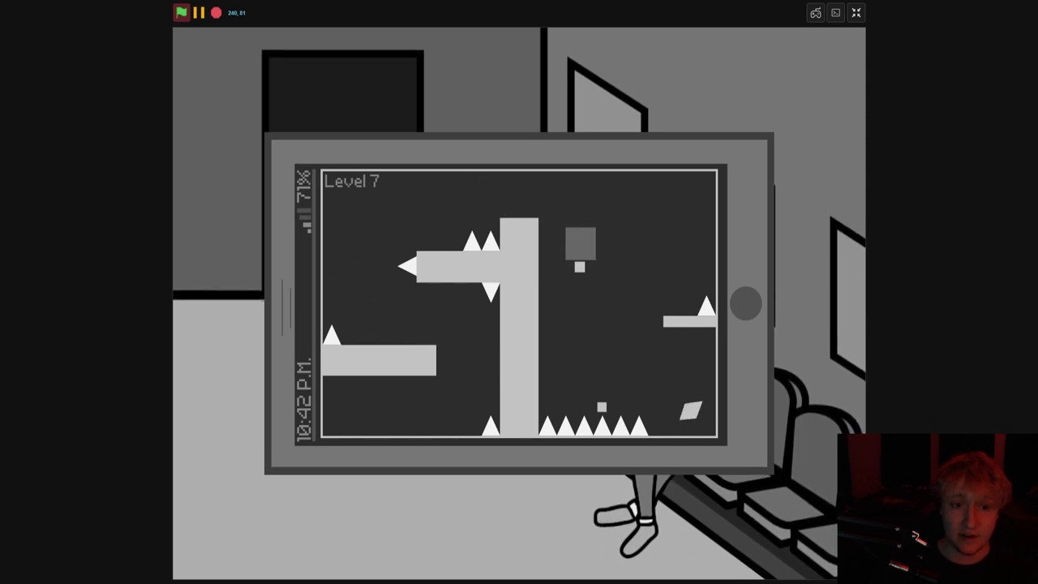
# Finish Level 7 at the diamond and climb to the top floating block in Level 8
pyautogui.press('Up')
pyautogui.press('Right')
pyautogui.press('Up')
pyautogui.press('Left')
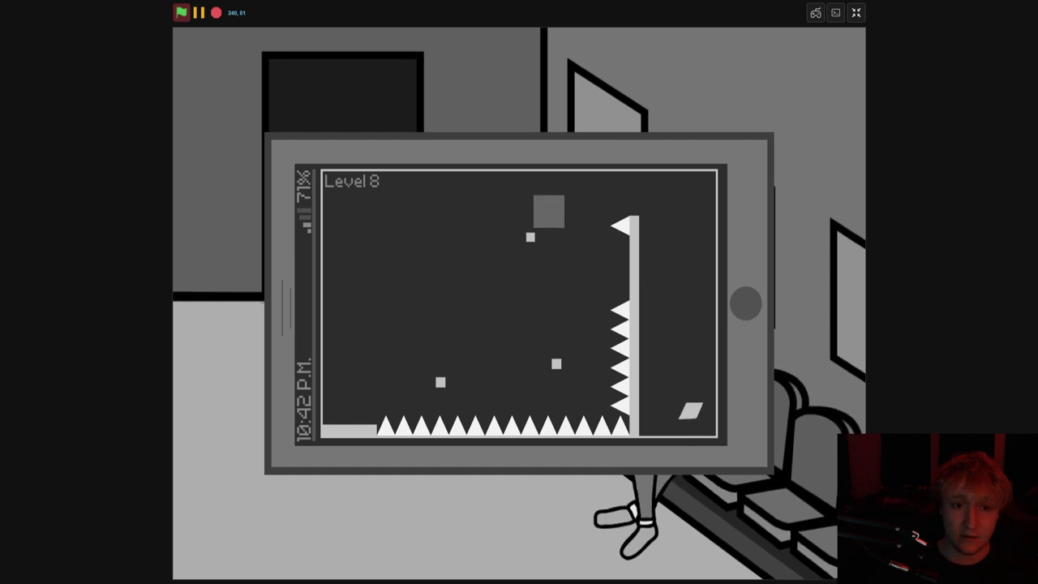
# Try to jump from the top floating block over the spiked wall in Level 8
pyautogui.press('Right')
pyautogui.press('Up')
pyautogui.press('Right')
pyautogui.press('Up')
pyautogui.press('Left')
pyautogui.press('Right')
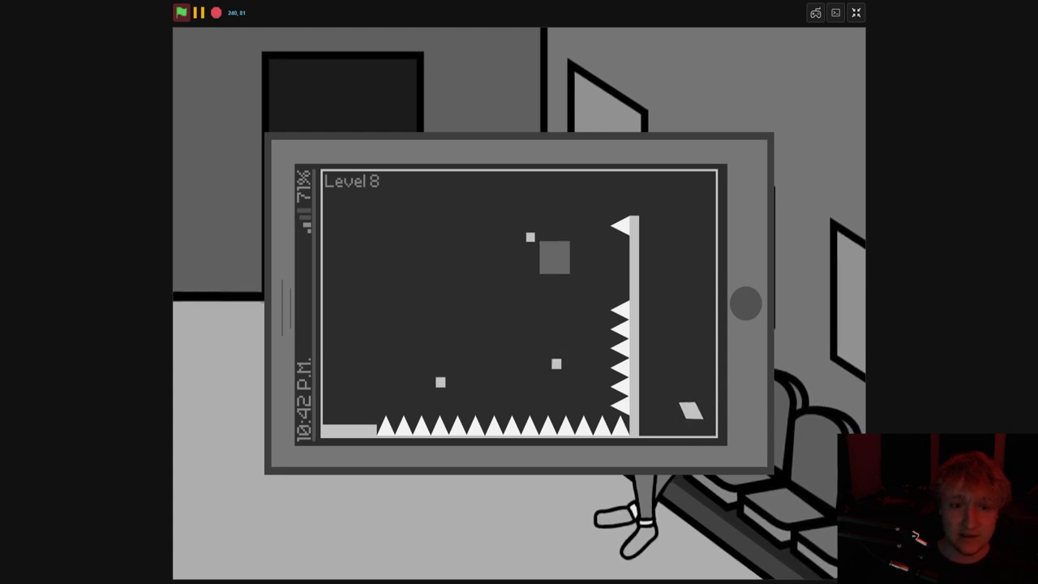
pyautogui.press('Right')
pyautogui.press('Up')
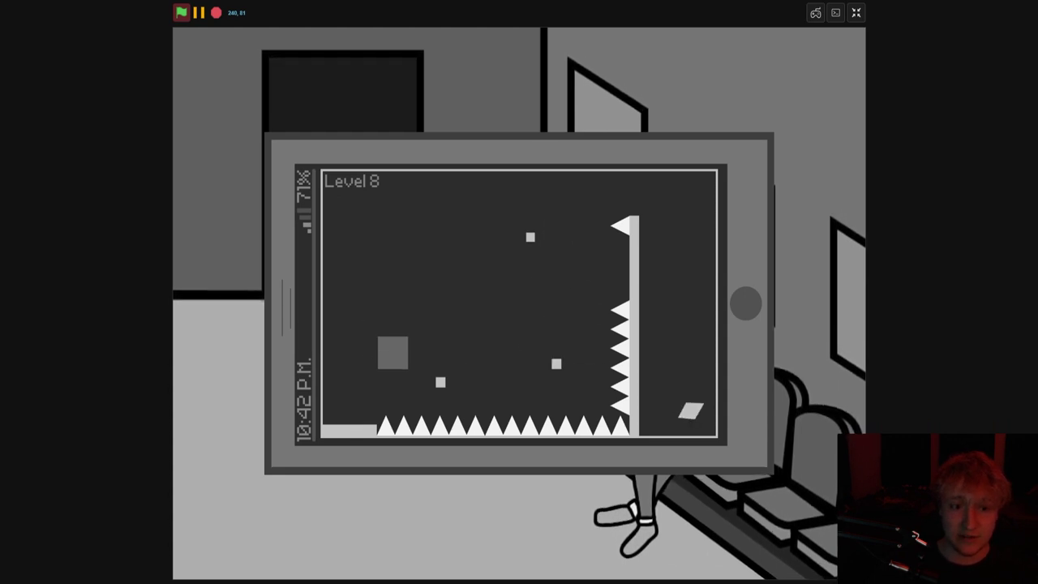
# Retry Level 8 from the starting platform, hopping across the two lower blocks toward the top block
pyautogui.press('Up')
pyautogui.press('Right')
pyautogui.press('Up')
pyautogui.press('Up')
pyautogui.press('Right')
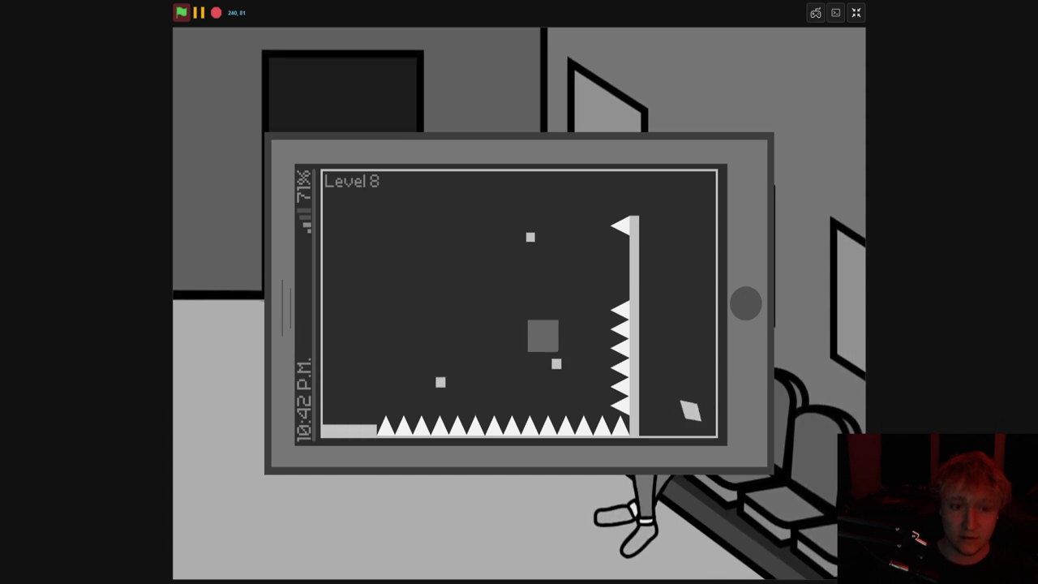
pyautogui.press('Up')
pyautogui.press('Right')
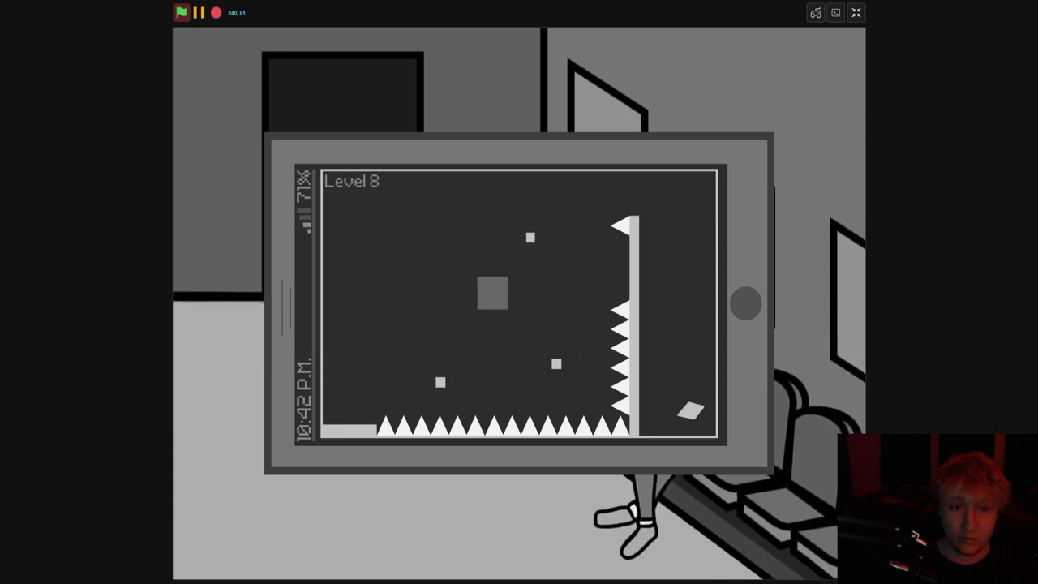
pyautogui.press('Up')
pyautogui.press('Right')
pyautogui.press('Up')
pyautogui.press('Left')
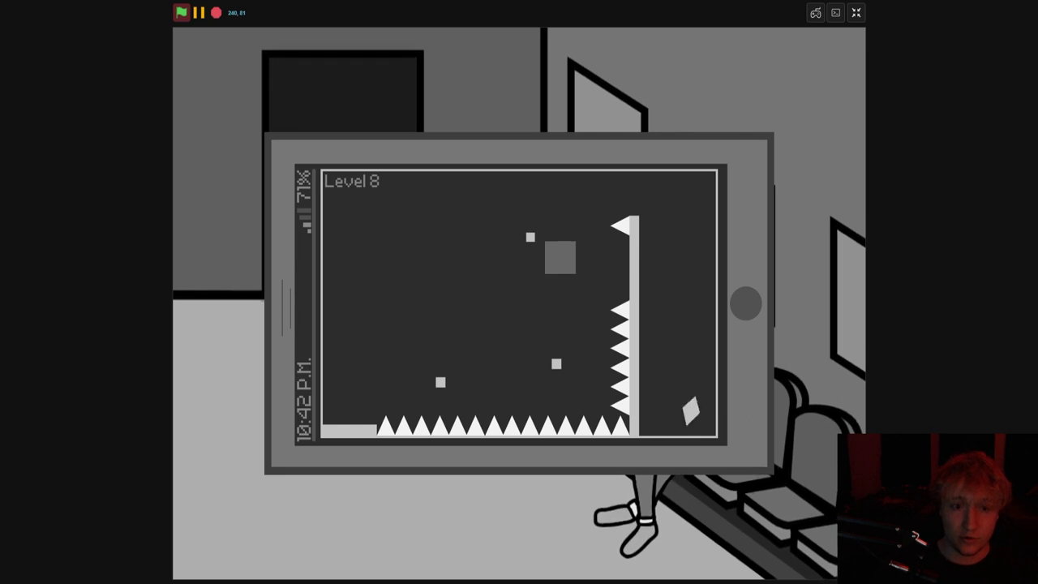
# Try again to link the jumps between the two lower floating blocks in Level 8
pyautogui.press('Up')
pyautogui.press('Right')
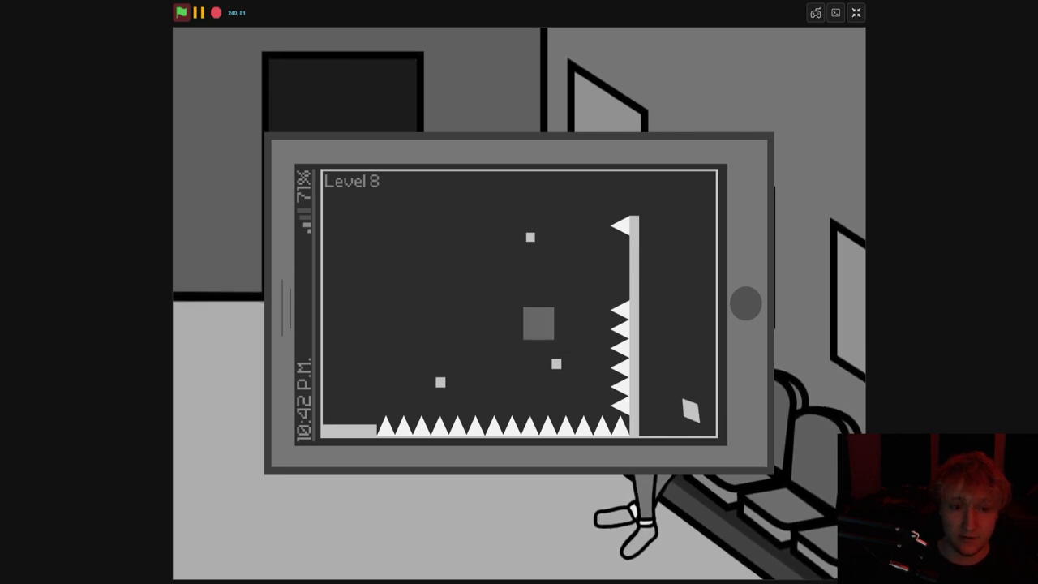
pyautogui.press('Up')
pyautogui.press('Right')
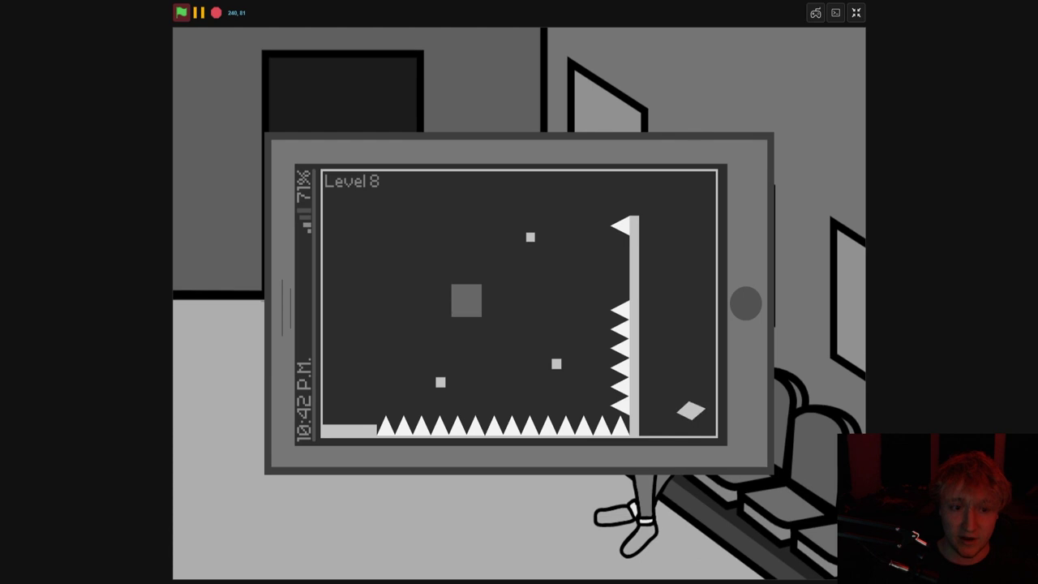
pyautogui.press('Up')
pyautogui.press('Right')
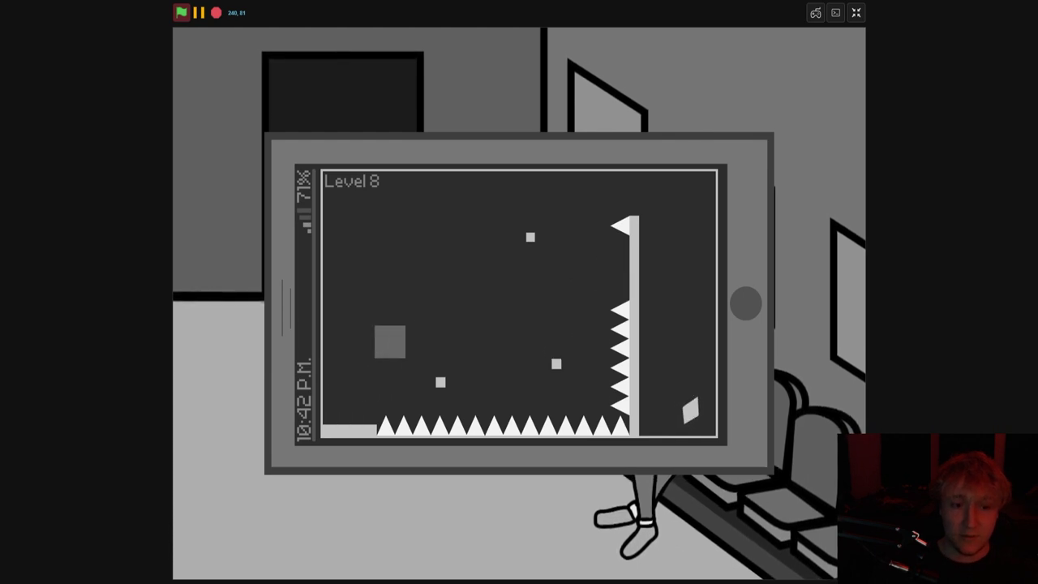
pyautogui.press('Up')
pyautogui.press('Right')
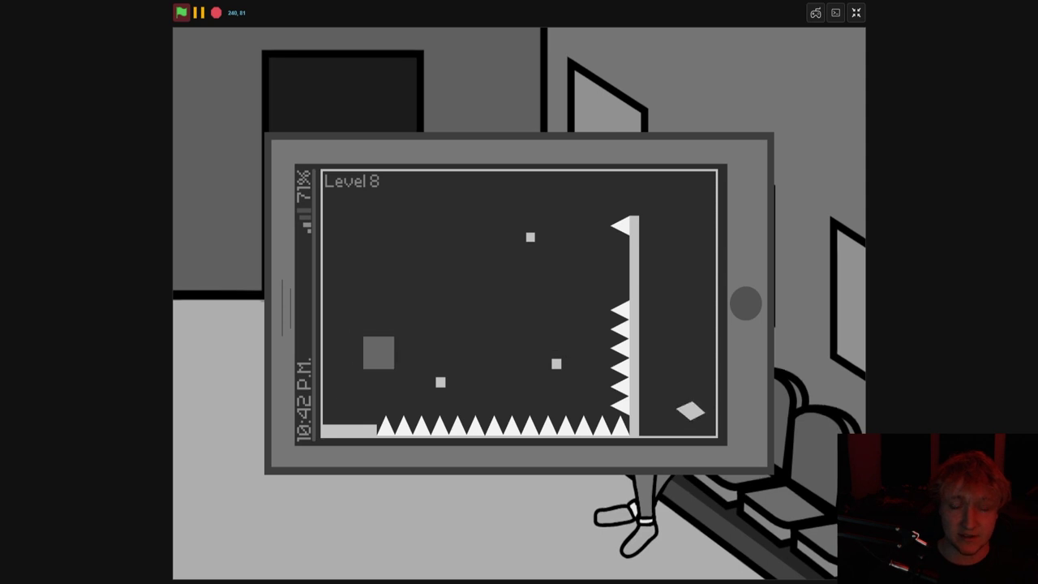
# Climb onto Level 8's top floating block and try to get past the spiked wall from there
pyautogui.press('Up')
pyautogui.press('Right')
pyautogui.press('Right')
pyautogui.press('Up')
pyautogui.press('Right')
pyautogui.press('Up')
pyautogui.press('Left')
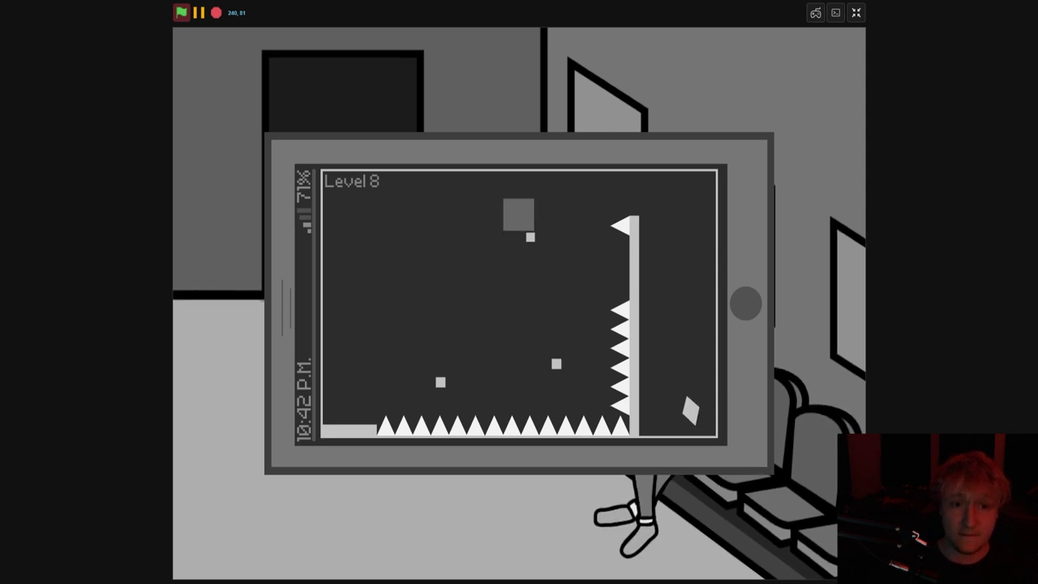
pyautogui.press('Up')
pyautogui.press('Right')
pyautogui.press('Left')
pyautogui.press('Up')
pyautogui.press('Right')
pyautogui.press('Up')
pyautogui.press('Left')
pyautogui.press('Up')
pyautogui.press('Right')
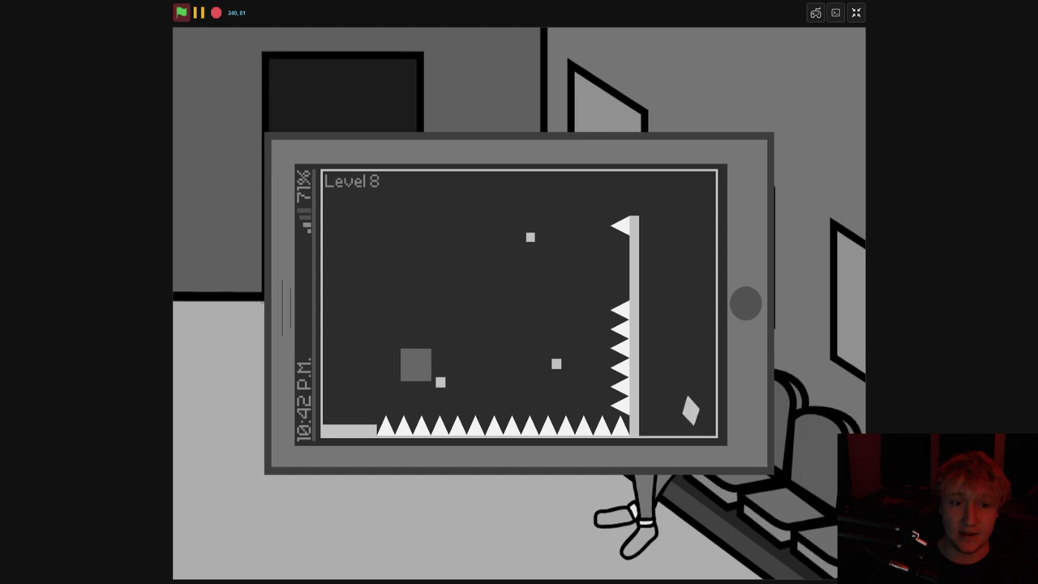
# Cross all three floating blocks in Level 8 again and attempt the final leap over the wall
pyautogui.press('Up')
pyautogui.press('Right')
pyautogui.press('Up')
pyautogui.press('Right')
pyautogui.press('Left')
pyautogui.press('Right')
pyautogui.press('Up')
pyautogui.press('Right')
pyautogui.press('Up')
pyautogui.press('Left')
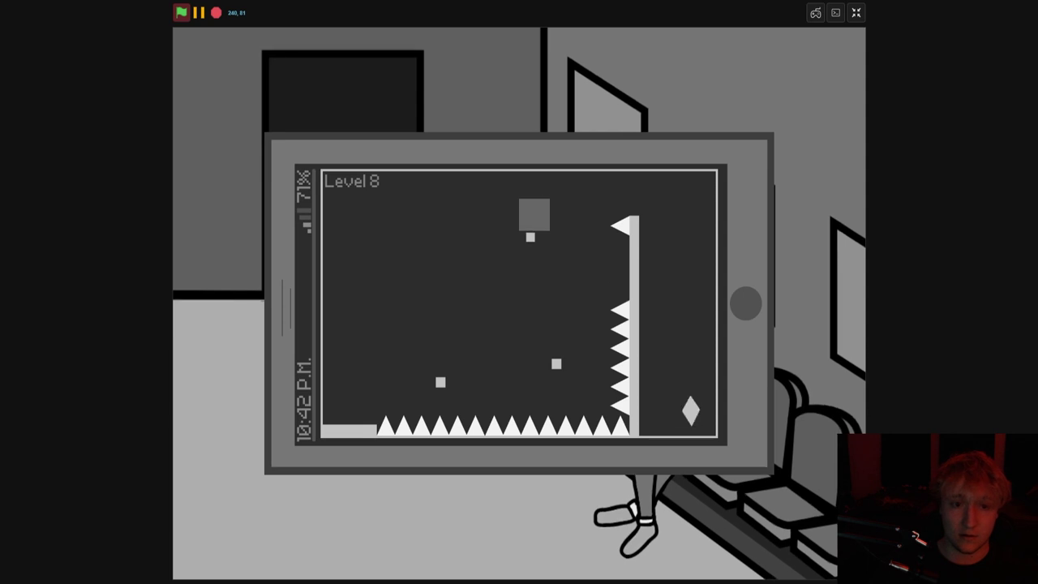
pyautogui.press('Right')
pyautogui.press('Right')
pyautogui.press('Left')
pyautogui.press('Right')
# Keep retrying Level 8's floating block jumps from the starting platform above the floor spikes
pyautogui.press('Up')
pyautogui.press('Right')
pyautogui.press('Up')
pyautogui.press('Up')
pyautogui.press('Up')
pyautogui.press('Right')
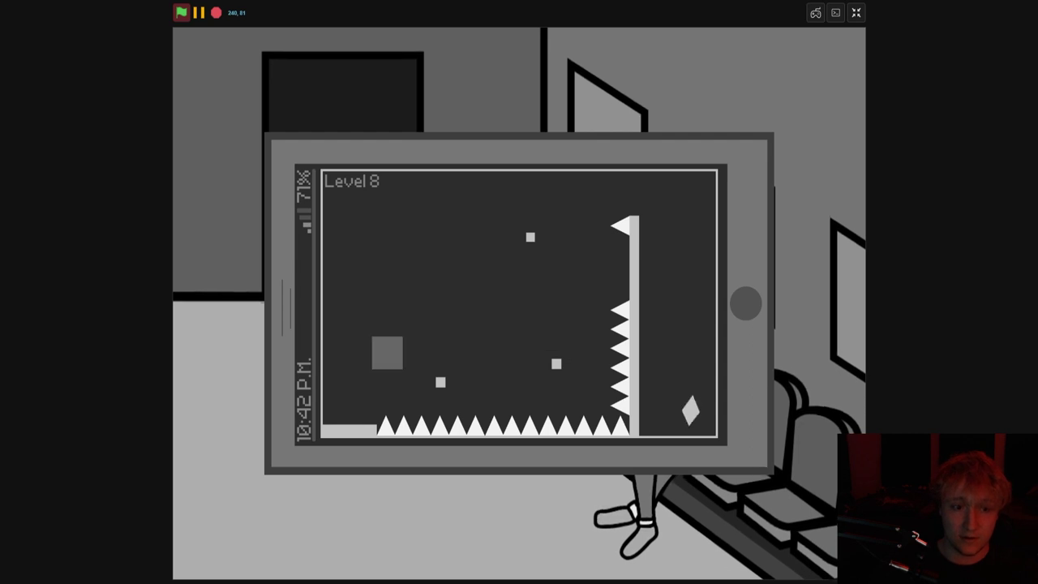
pyautogui.press('Up')
pyautogui.press('Left')
pyautogui.press('Up')
pyautogui.press('Right')
pyautogui.press('Right')
pyautogui.press('Up')
pyautogui.press('Up')
pyautogui.press('Up')
pyautogui.press('Up')
pyautogui.press('Left')
pyautogui.press('Up')
pyautogui.press('Right')
pyautogui.press('Up')
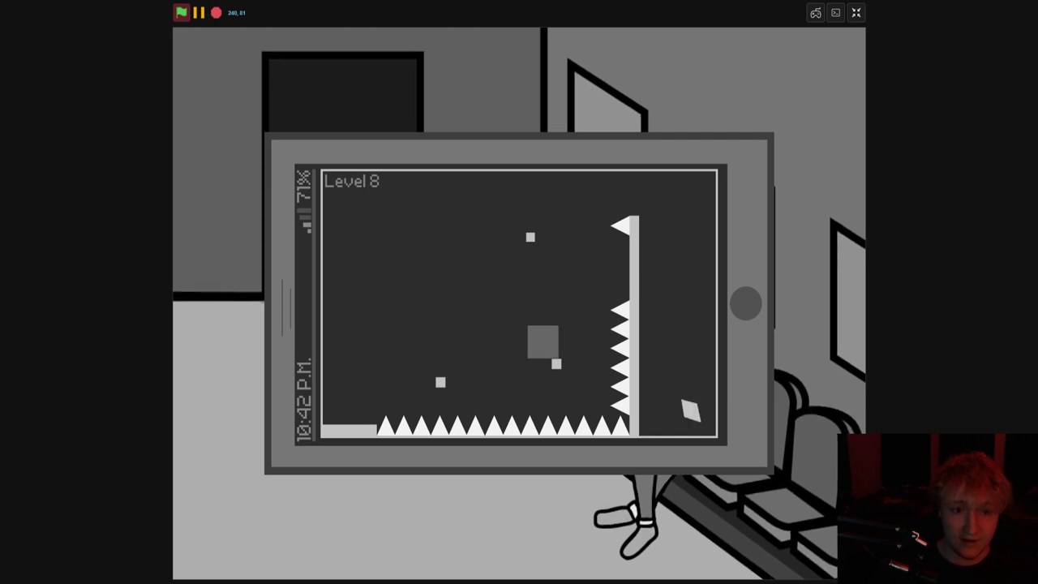
# Retry the jumps from Level 8's starting platform across the two lower floating blocks
pyautogui.press('Up')
pyautogui.press('Right')
pyautogui.press('Up')
pyautogui.press('Right')
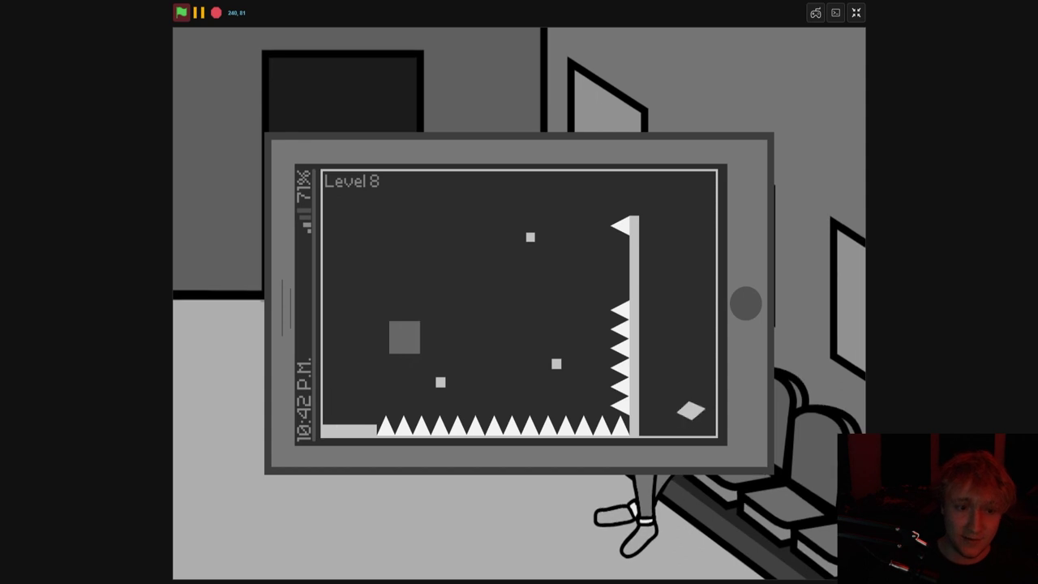
pyautogui.press('Up')
pyautogui.press('Right')
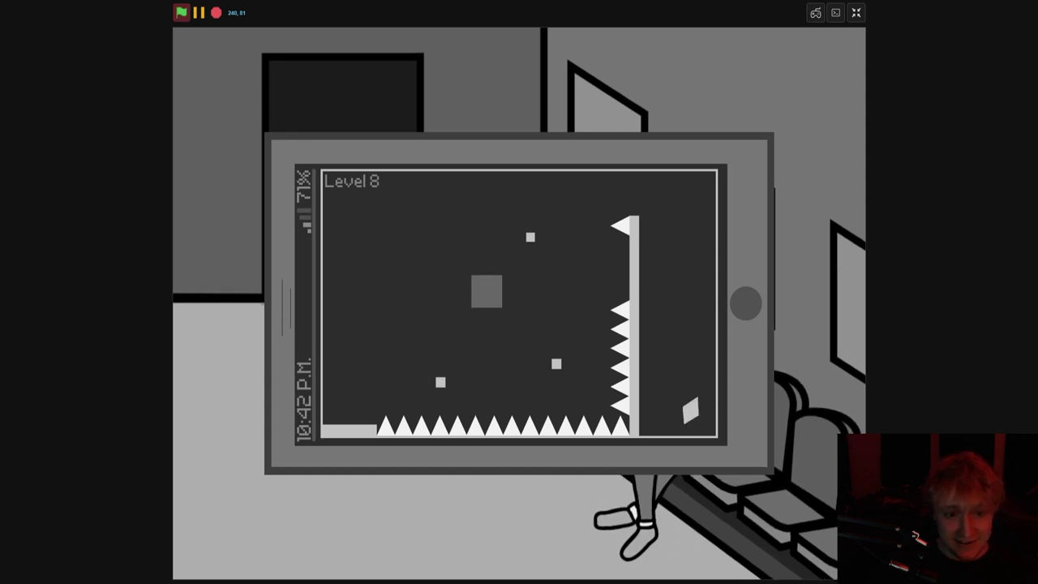
pyautogui.press('Up')
pyautogui.press('Right')
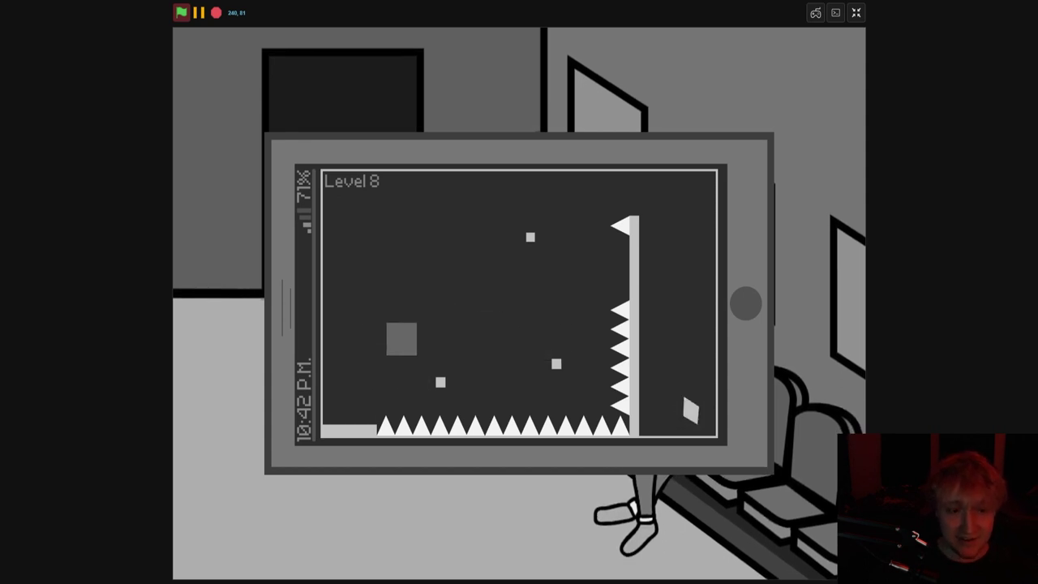
# Cross all three floating blocks in Level 8 and leap over the spiked wall to the diamond
pyautogui.press('Up')
pyautogui.press('Right')
pyautogui.press('Up')
pyautogui.press('Right')
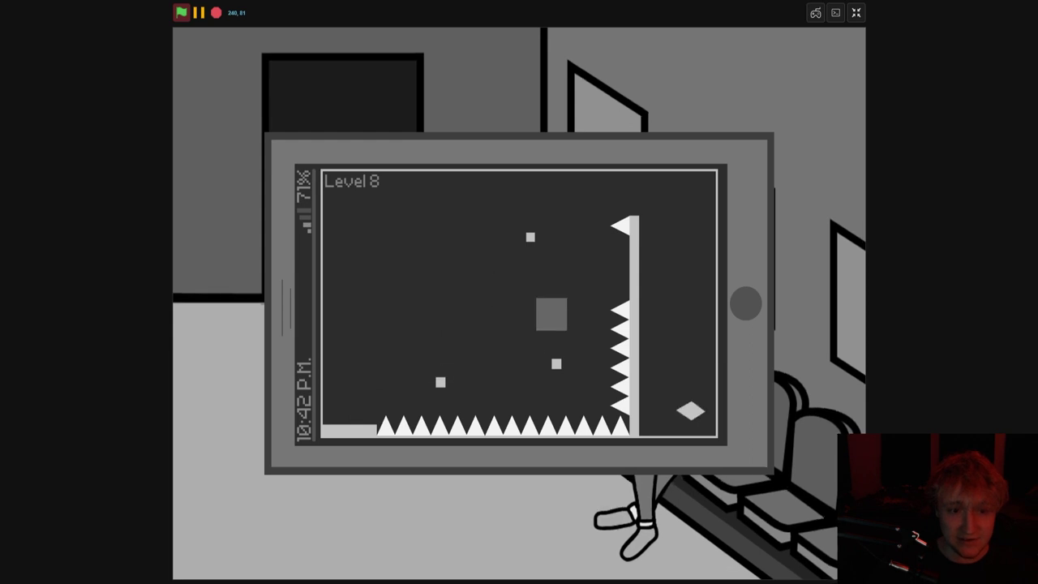
pyautogui.press('Up')
pyautogui.press('Right')
pyautogui.press('Up')
pyautogui.press('Left')
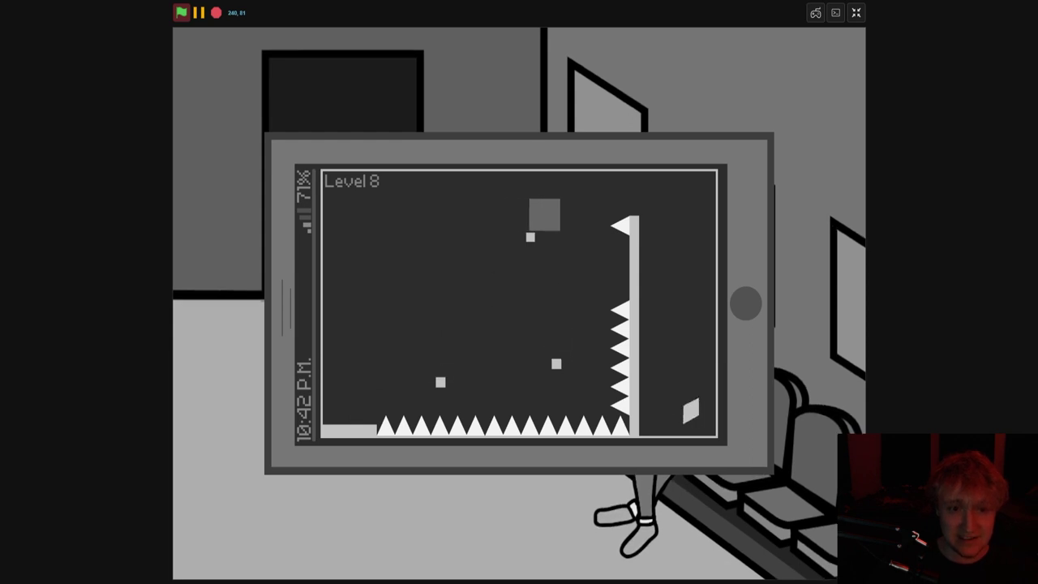
pyautogui.press('Right')
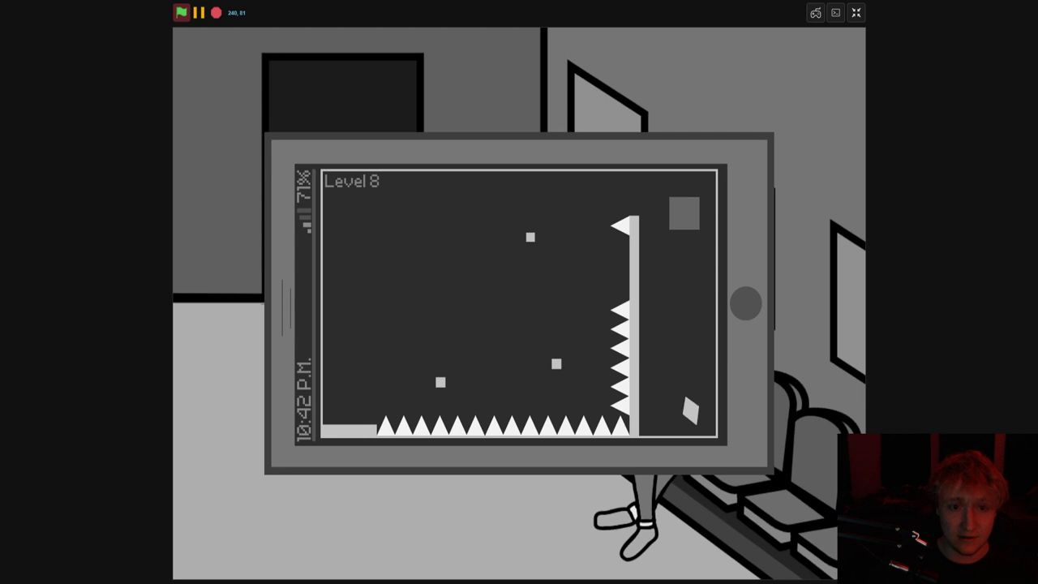
# Start Level 9 and try to wall-jump up the shaft between the outer wall and the spiked pillar
pyautogui.press('Up')
pyautogui.press('Right')
pyautogui.press('Up')
pyautogui.press('Right')
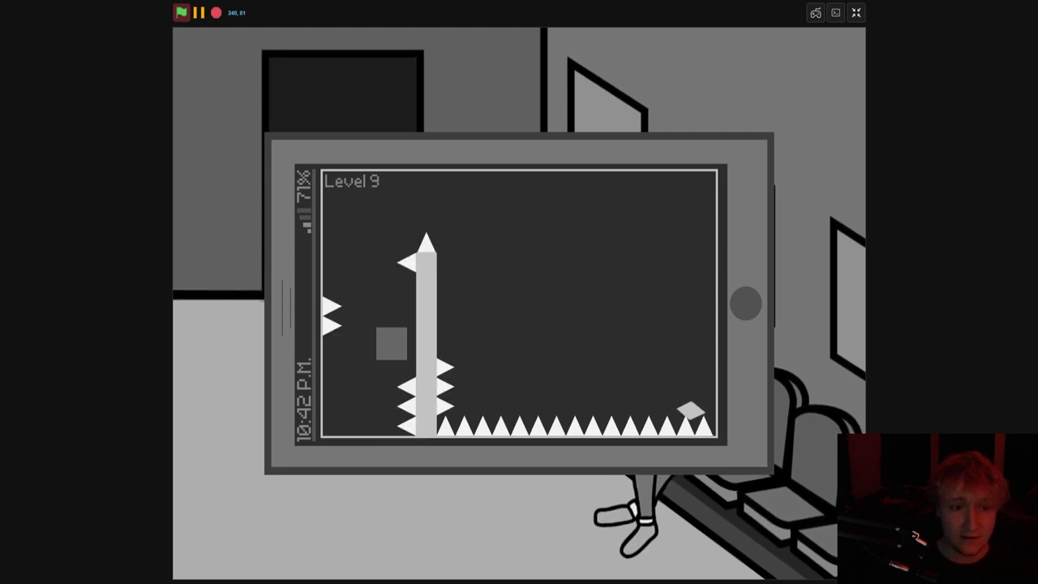
pyautogui.press('Up')
pyautogui.press('Right')
pyautogui.press('Left')
pyautogui.press('Right')
pyautogui.press('Up')
pyautogui.press('Right')
pyautogui.press('Left')
pyautogui.press('Up')
pyautogui.press('Left')
pyautogui.press('Right')
pyautogui.press('Left')
pyautogui.press('Right')
pyautogui.press('Left')
pyautogui.press('Up')
pyautogui.press('Right')
pyautogui.press('Up')
pyautogui.press('Right')
pyautogui.press('Up')
pyautogui.press('Right')
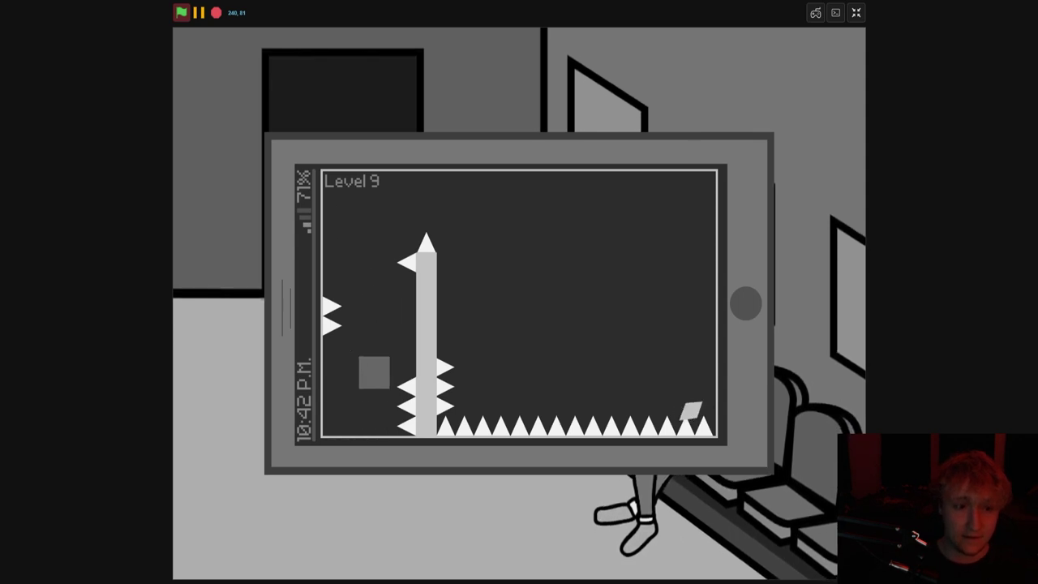
# Retry Level 9's wall jumps from the shaft floor, avoiding the pillar's lower spikes
pyautogui.press('Right')
pyautogui.press('Up')
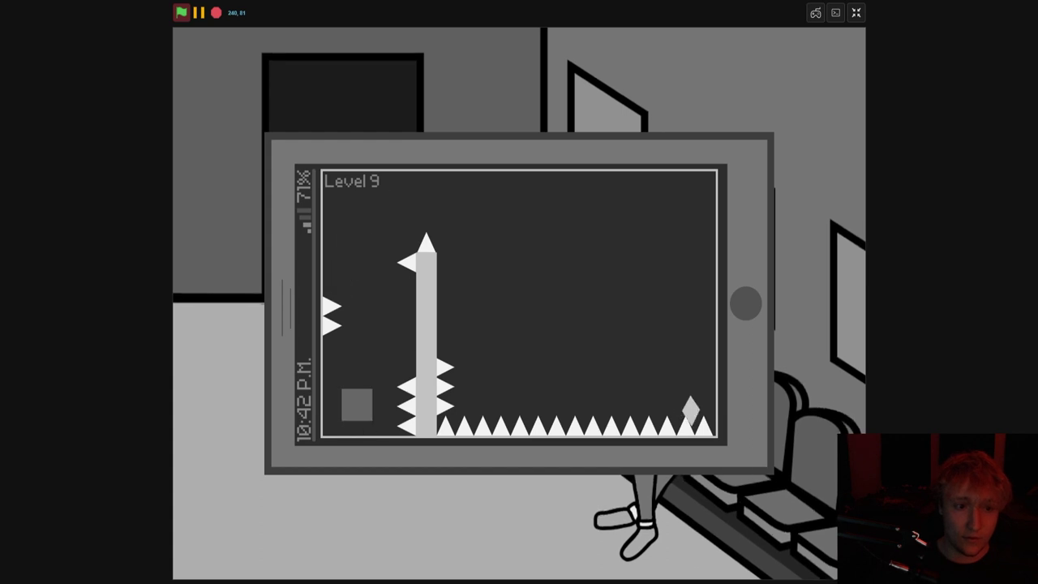
pyautogui.press('Left')
pyautogui.press('Up')
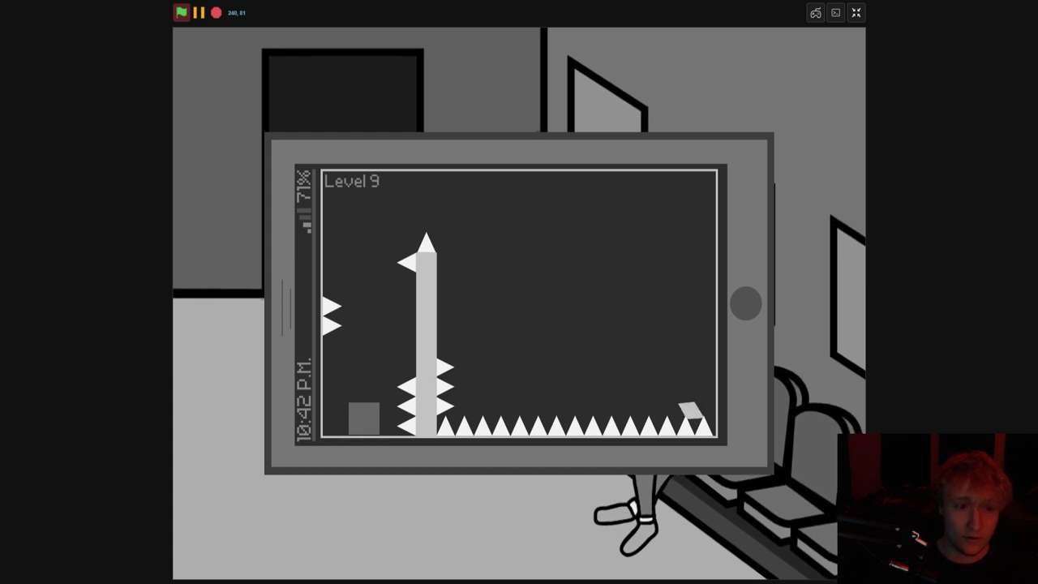
pyautogui.press('Right')
pyautogui.press('Up')
pyautogui.press('Left')
pyautogui.press('Up')
pyautogui.press('Right')
pyautogui.press('Left')
pyautogui.press('Up')
pyautogui.press('Right')
pyautogui.press('Up')
pyautogui.press('Left')
pyautogui.press('Up')
pyautogui.press('Right')
pyautogui.press('Right')
pyautogui.press('Up')
pyautogui.press('Left')
pyautogui.press('Up')
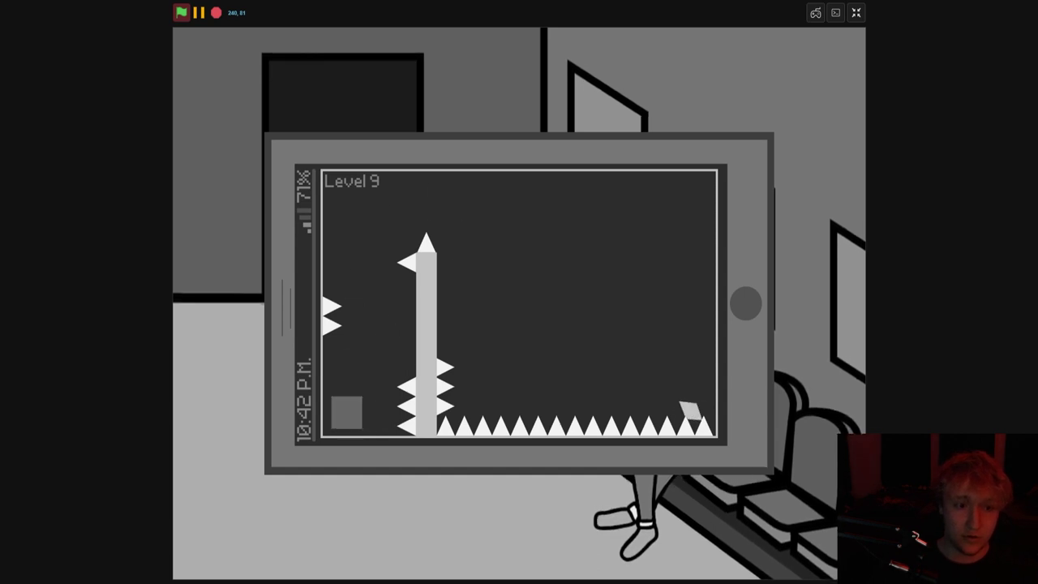
pyautogui.press('Up')
pyautogui.press('Up')
pyautogui.press('Up')
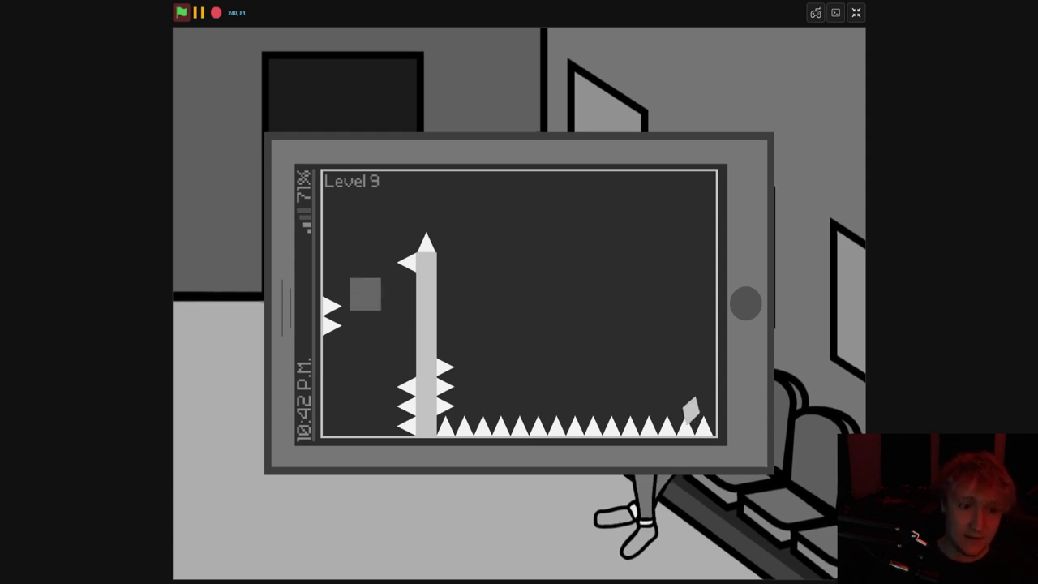
# Try to climb past the two outer-wall spikes in Level 9 and reach the pillar's upper section
pyautogui.press('Right')
pyautogui.press('Up')
pyautogui.press('Left')
pyautogui.press('Up')
pyautogui.press('Right')
pyautogui.press('Up')
pyautogui.press('Up')
pyautogui.press('Left')
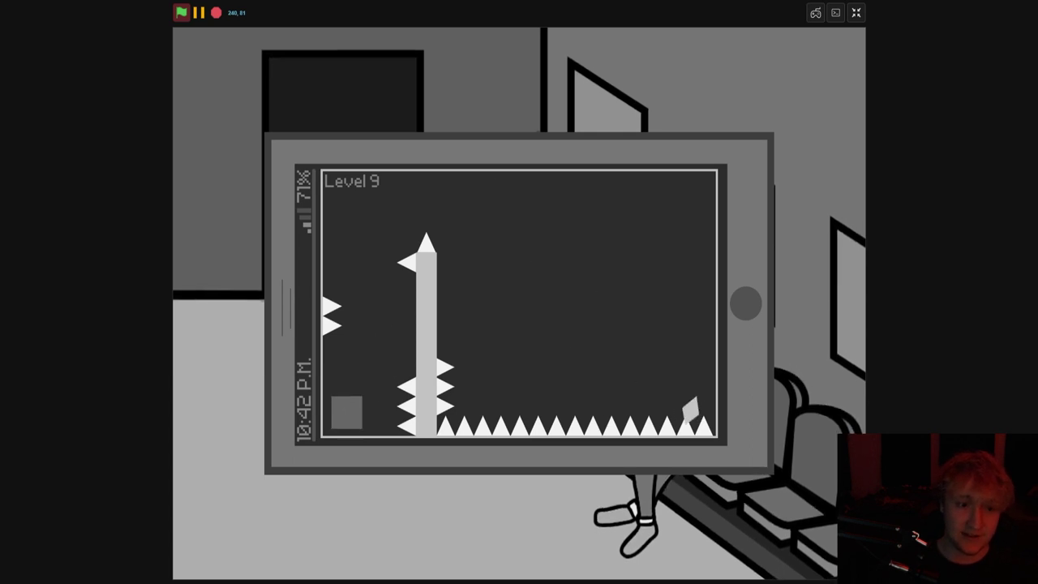
# Keep repeating the wall-jump climb in Level 9's narrow shaft
pyautogui.press('Right')
pyautogui.press('Up')
pyautogui.press('Left')
pyautogui.press('Up')
pyautogui.press('Right')
pyautogui.press('Left')
pyautogui.press('Up')
pyautogui.press('Right')
pyautogui.press('Left')
pyautogui.press('Up')
pyautogui.press('Right')
pyautogui.press('Left')
pyautogui.press('Right')
pyautogui.press('Up')
pyautogui.press('Left')
pyautogui.press('Right')
pyautogui.press('Left')
pyautogui.press('Right')
pyautogui.press('Up')
pyautogui.press('Left')
pyautogui.press('Up')
pyautogui.press('Right')
pyautogui.press('Up')
pyautogui.press('Left')
pyautogui.press('Right')
pyautogui.press('Left')
pyautogui.press('Up')
pyautogui.press('Right')
pyautogui.press('Left')
pyautogui.press('Up')
pyautogui.press('Right')
pyautogui.press('Right')
pyautogui.press('Up')
pyautogui.press('Left')
pyautogui.press('Right')
pyautogui.press('Left')
pyautogui.press('Up')
pyautogui.press('Up')
pyautogui.press('Left')
pyautogui.press('Right')
# Clear the spiked top of Level 9's pillar and cross above the floor spikes to the diamond
pyautogui.press('Right')
pyautogui.press('Up')
pyautogui.press('Left')
pyautogui.press('Right')
pyautogui.press('Up')
pyautogui.press('Left')
pyautogui.press('Right')
pyautogui.press('Left')
pyautogui.press('Up')
pyautogui.press('Right')
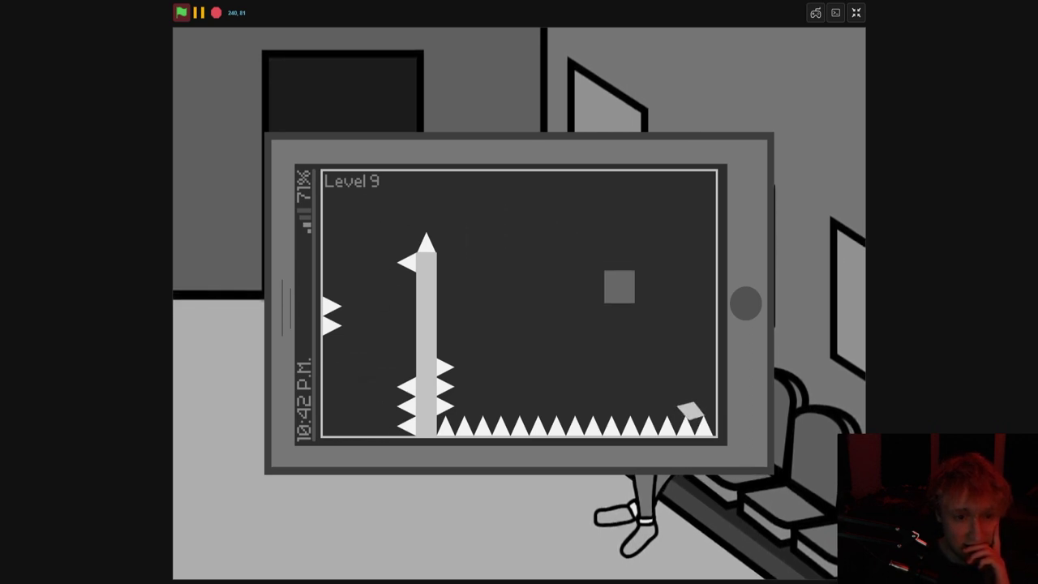
pyautogui.press('Up')
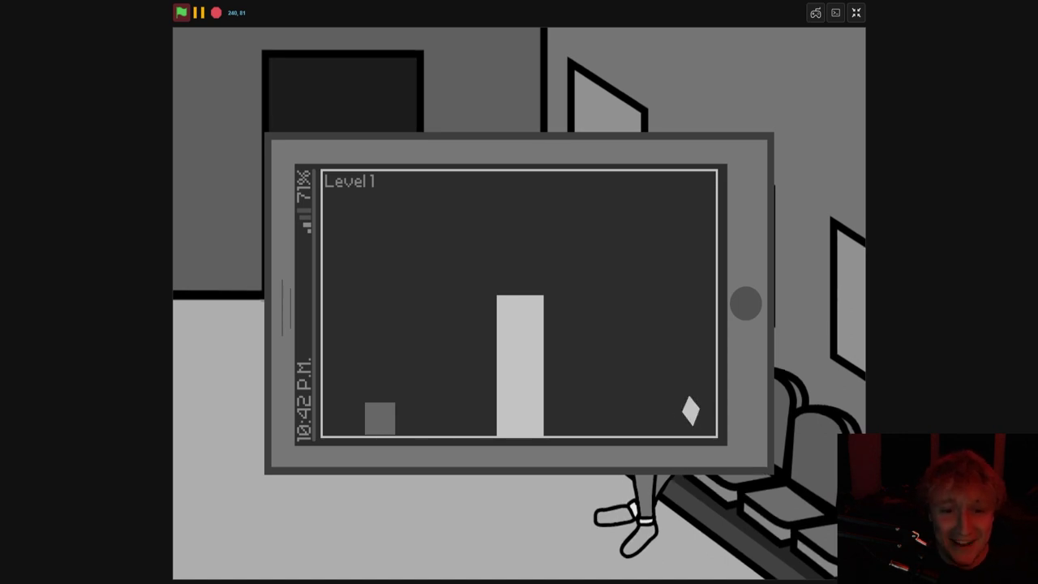
# Pause the game, leave full screen and open costume 9 of the level layout sprite
pyautogui.click(199, 12)
pyautogui.click(857, 12)
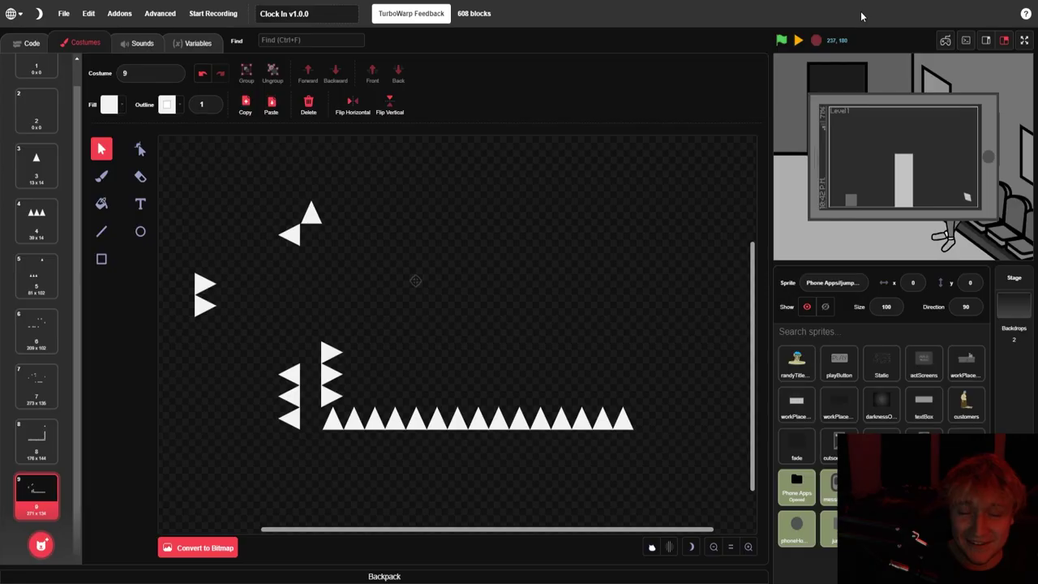
pyautogui.click(881, 527)
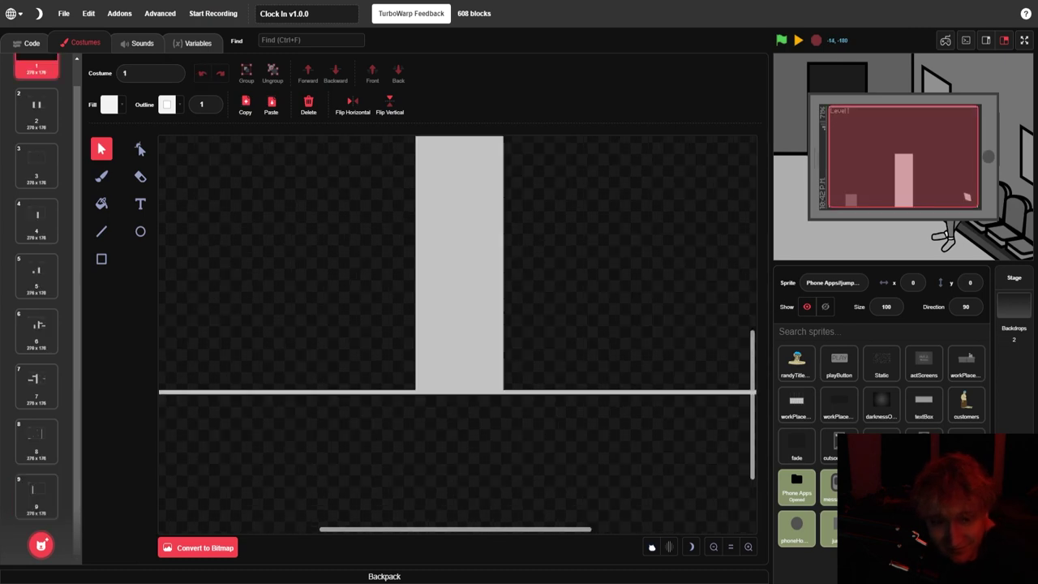
pyautogui.click(714, 546)
pyautogui.scroll(3, 720, 476)
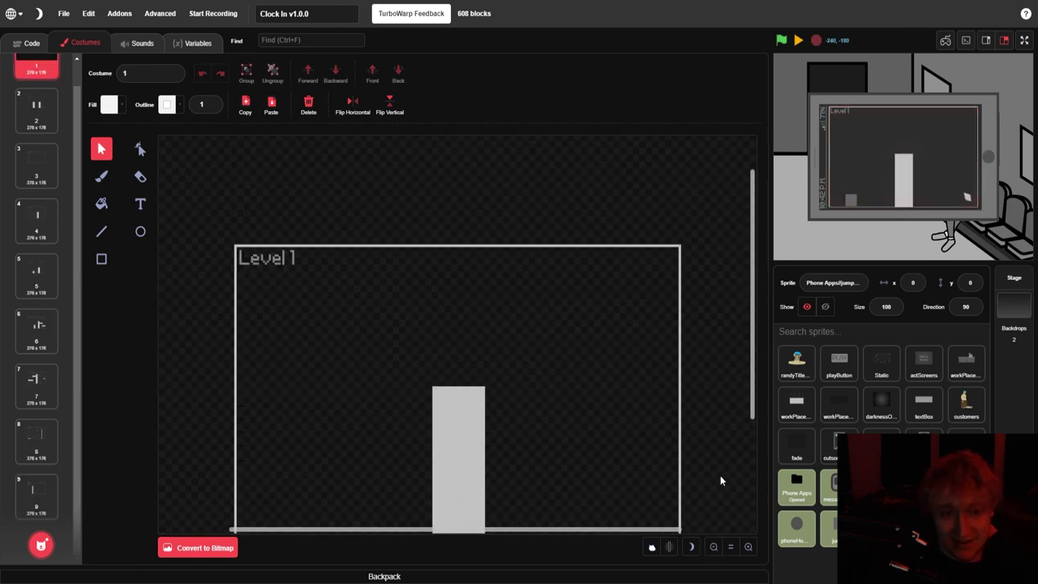
pyautogui.scroll(-1, 722, 474)
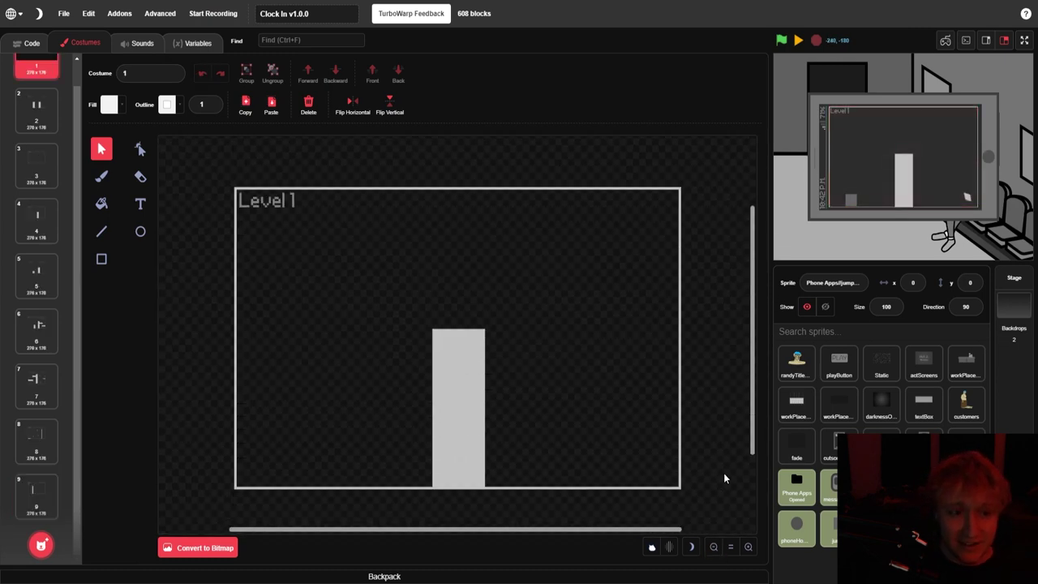
pyautogui.click(19, 493)
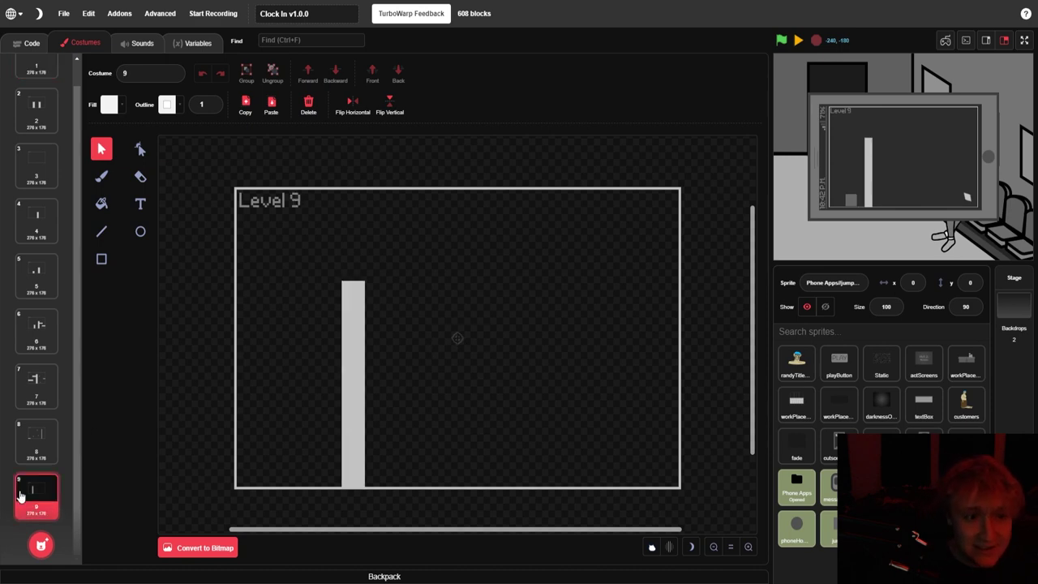
# Duplicate costume 9 and change the copy's label to Level 10
pyautogui.rightClick(27, 492)
pyautogui.click(48, 498)
pyautogui.click(297, 204)
pyautogui.doubleClick(299, 204)
pyautogui.click(300, 206)
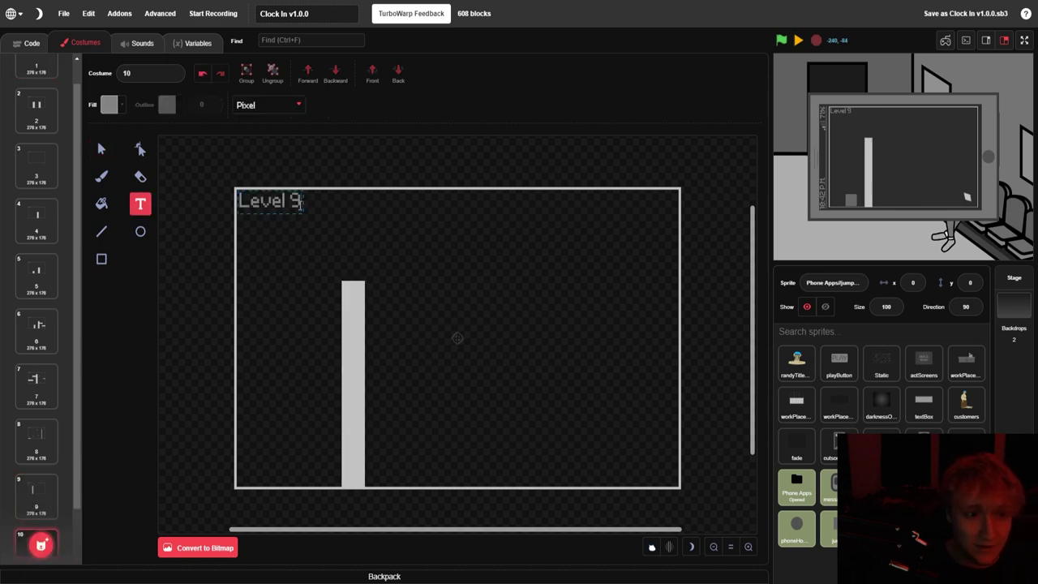
pyautogui.press('BackSpace')
pyautogui.write('10')
pyautogui.click(340, 217)
# Delete the tall pillar from the Level 10 costume
pyautogui.click(101, 148)
pyautogui.click(359, 389)
pyautogui.press('Delete')
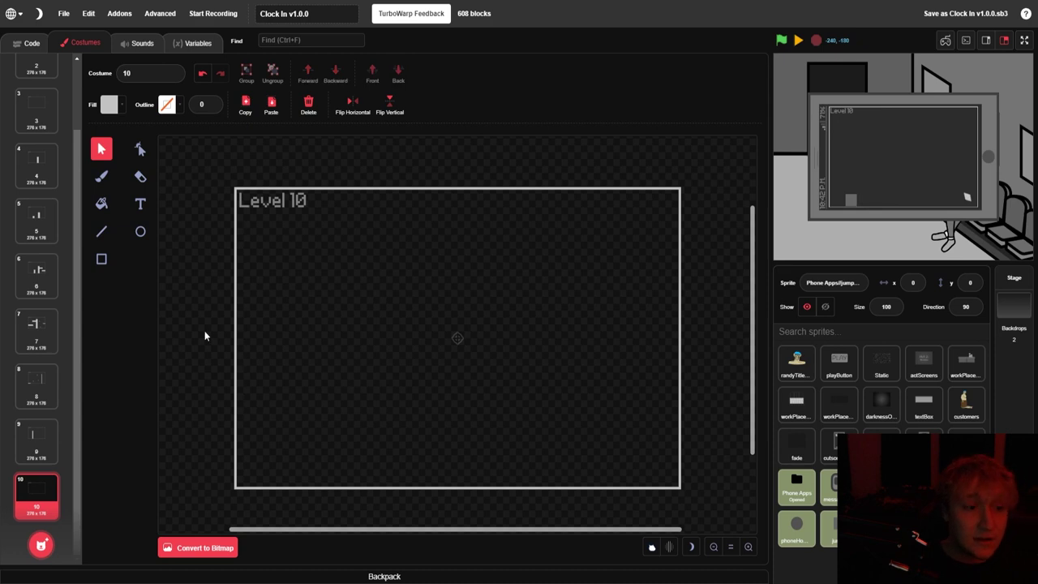
# Copy the grey player square from the jumpy sprite and place it in costume 10 as a tall column near the frame's far side
pyautogui.click(102, 260)
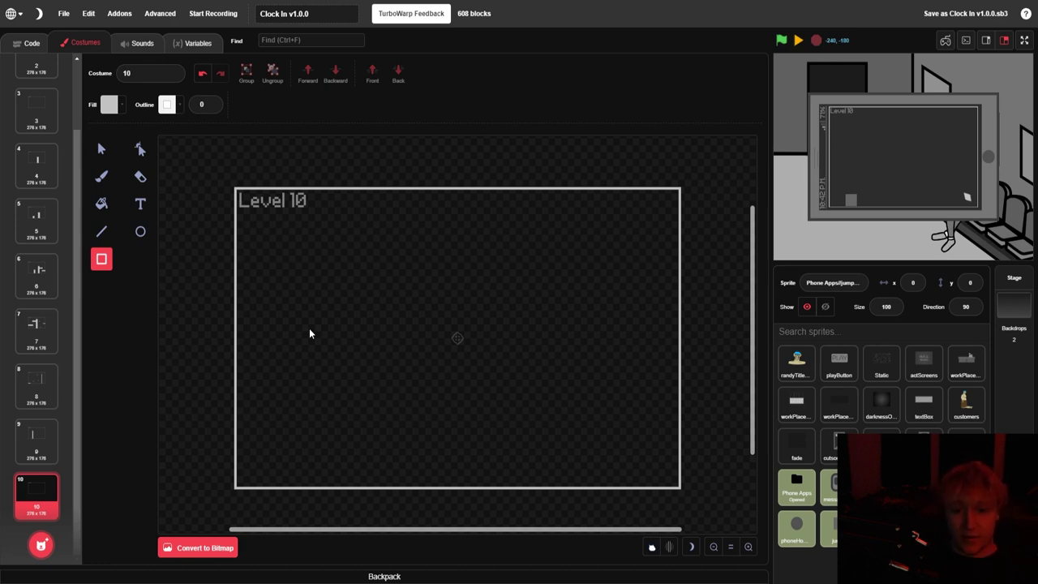
pyautogui.click(828, 528)
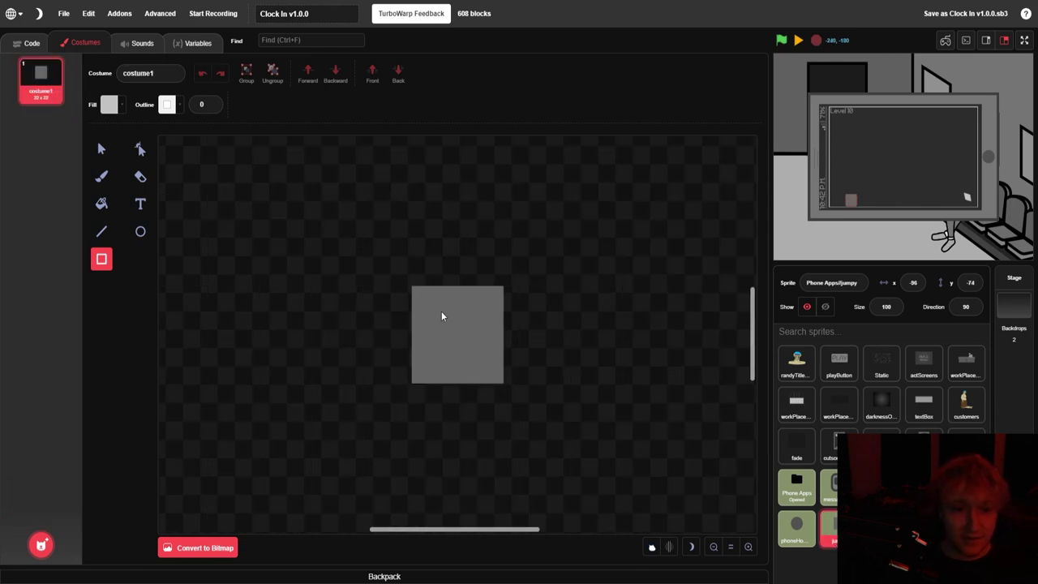
pyautogui.click(104, 151)
pyautogui.click(429, 313)
pyautogui.click(540, 348)
pyautogui.click(874, 528)
pyautogui.hotkey('ctrl', 'v')
pyautogui.moveTo(469, 348); pyautogui.dragTo(648, 219)
pyautogui.click(483, 232)
# Pick up the light grey, outline-free style from the tall pillar in costume 8 and return to costume 10
pyautogui.click(236, 322)
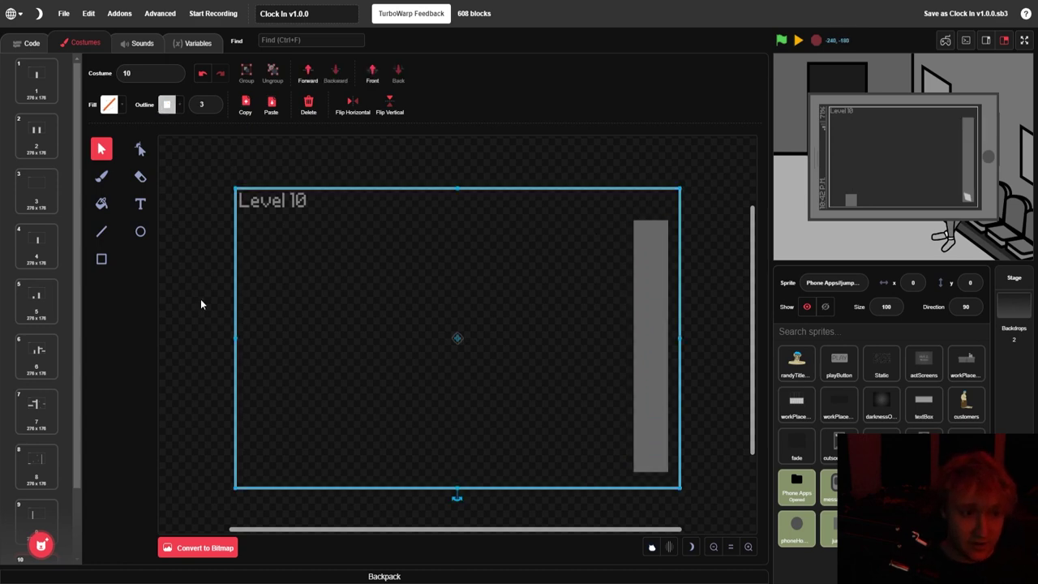
pyautogui.click(102, 259)
pyautogui.click(112, 105)
pyautogui.click(163, 347)
pyautogui.click(35, 466)
pyautogui.click(102, 149)
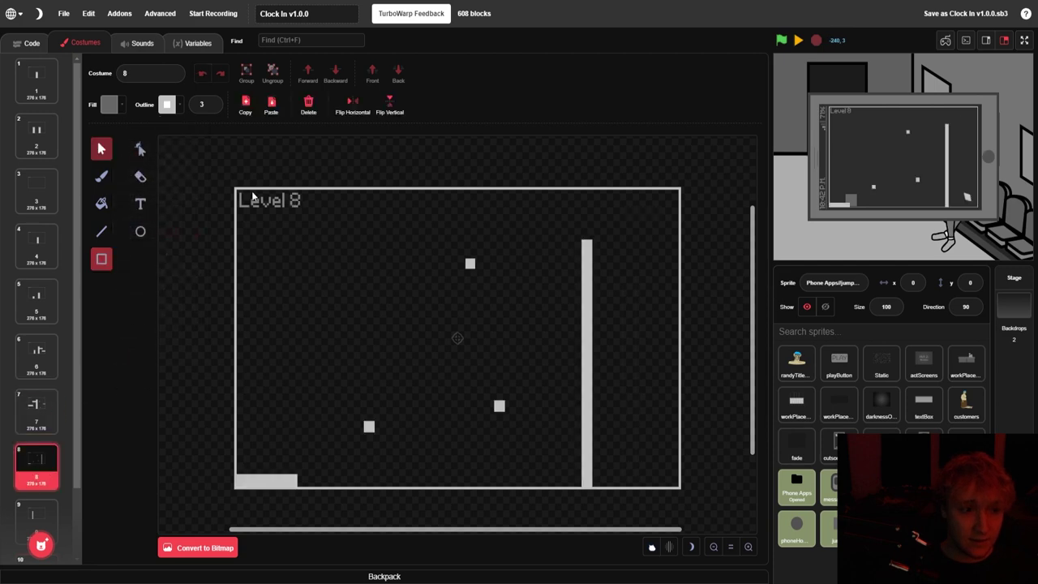
pyautogui.click(592, 336)
pyautogui.scroll(-2, 37, 405)
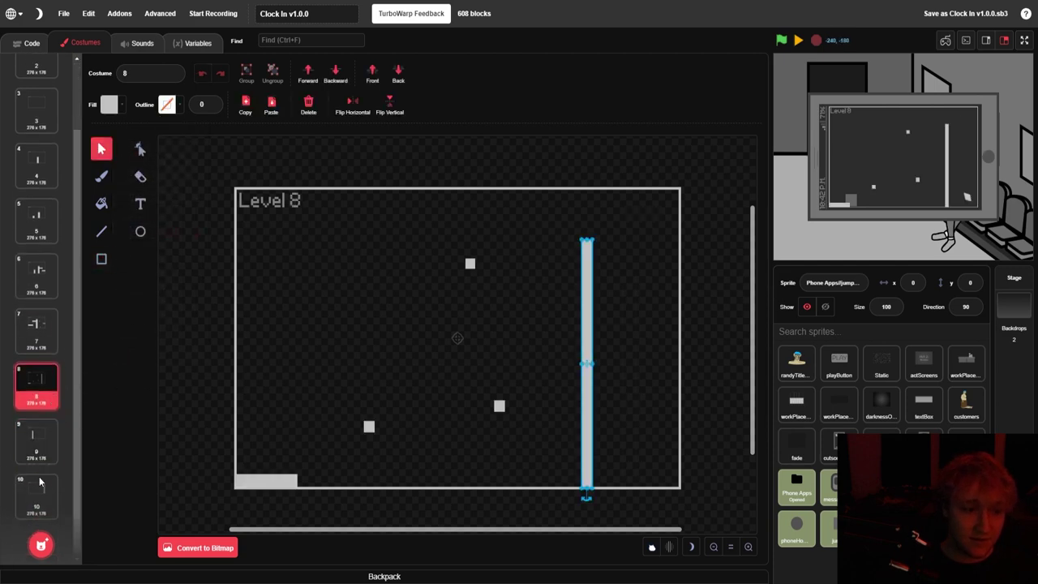
pyautogui.click(37, 496)
# Draw a narrow light grey pillar beside the wide grey column, rising from the frame's floor to slightly below the column's top
pyautogui.click(101, 259)
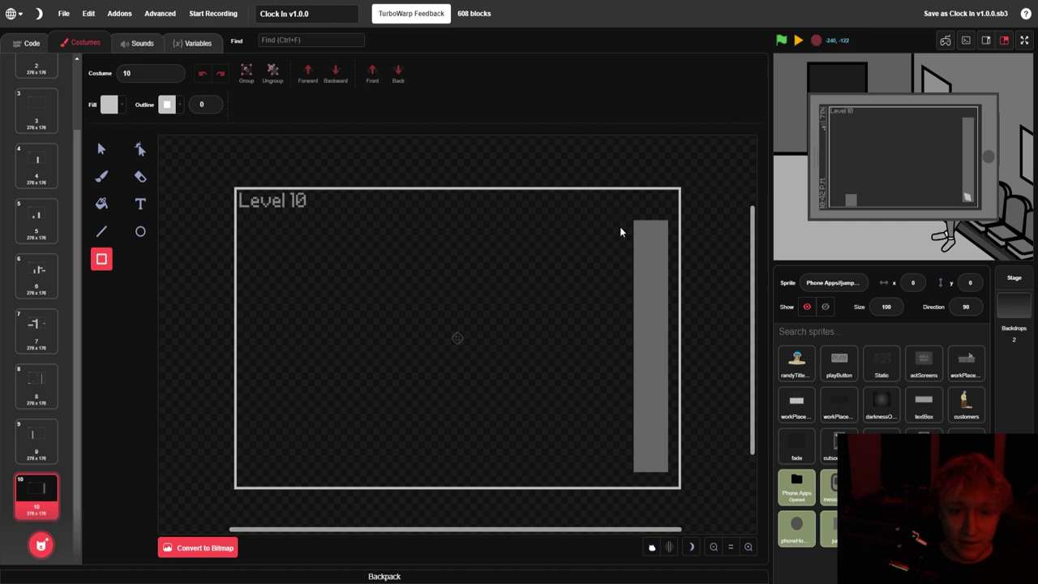
pyautogui.moveTo(617, 235); pyautogui.dragTo(632, 491)
pyautogui.click(586, 452)
# Delete the wide grey guide column from costume 10, keeping the narrow light pillar
pyautogui.click(102, 149)
pyautogui.click(649, 317)
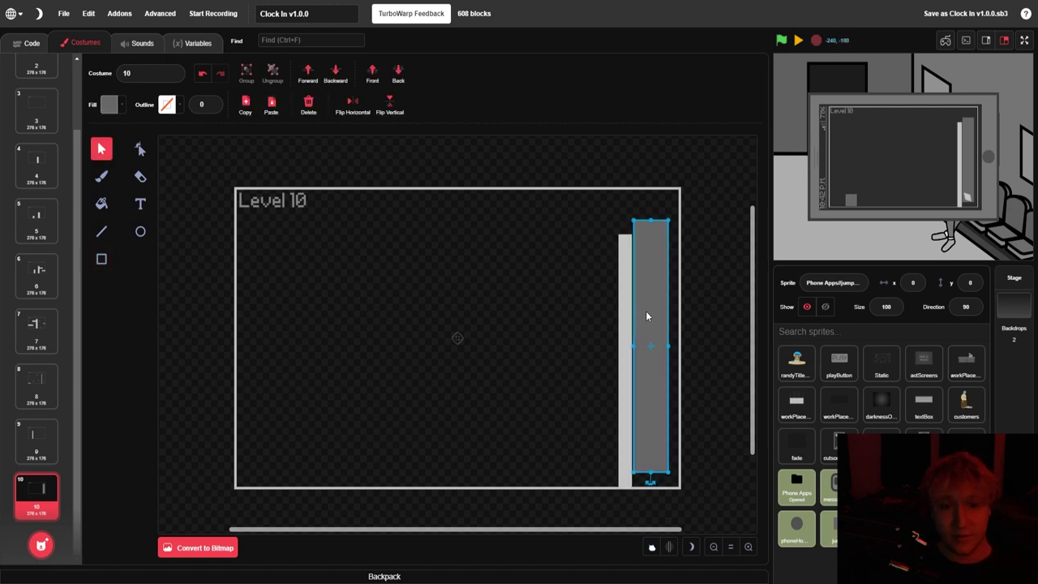
pyautogui.press('Delete')
pyautogui.click(625, 300)
pyautogui.click(547, 294)
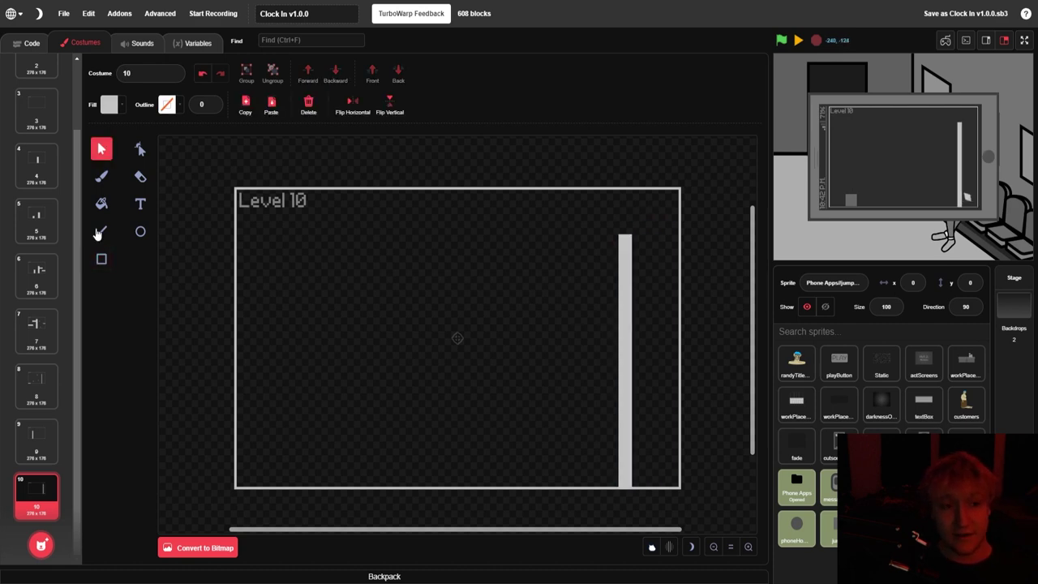
pyautogui.click(102, 258)
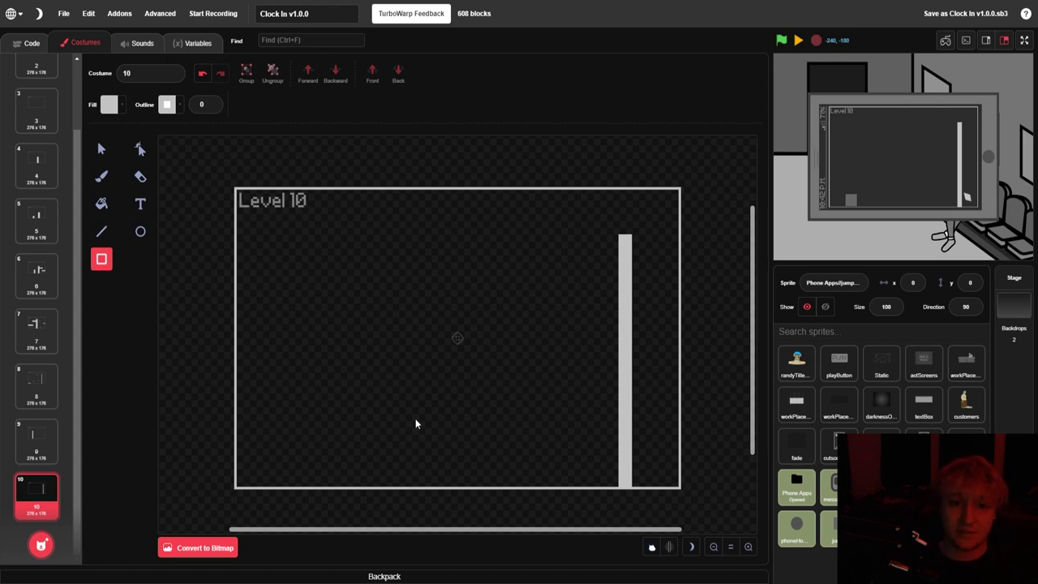
# Resume the game and copy the topmost upright spike from costume 9 of the spikes sprite
pyautogui.click(797, 39)
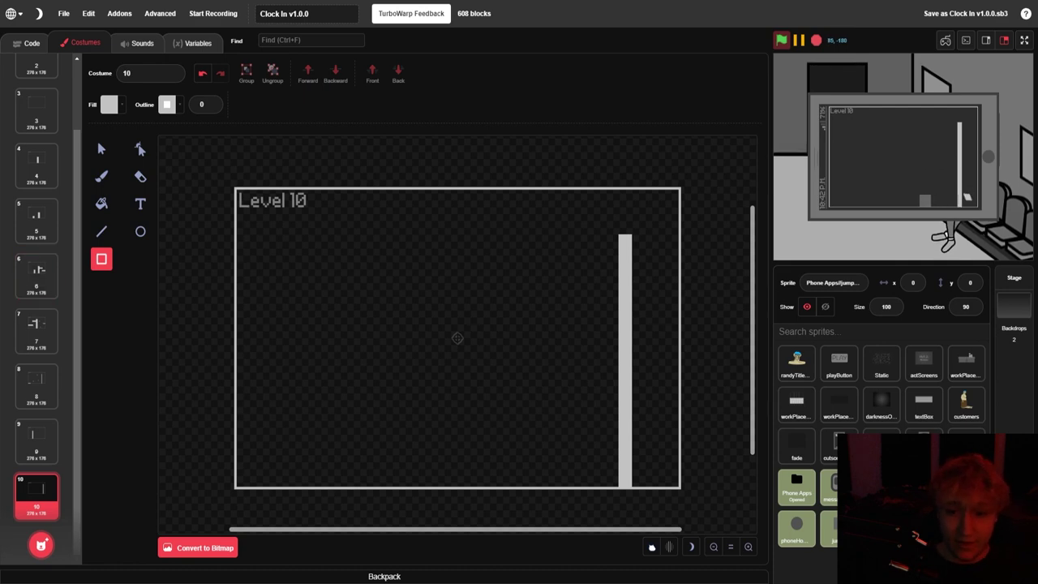
pyautogui.click(932, 487)
pyautogui.click(950, 529)
pyautogui.click(932, 529)
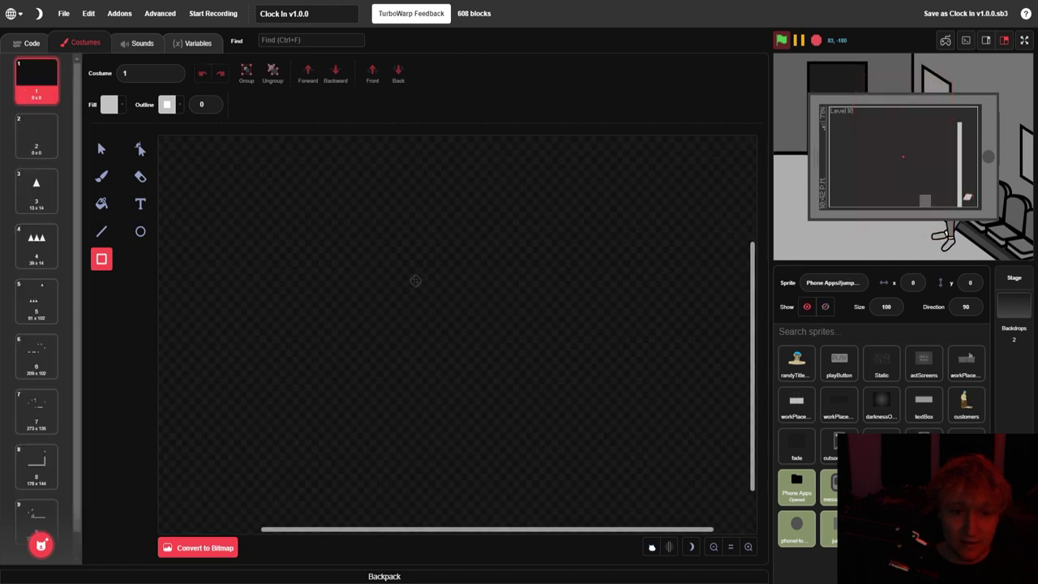
pyautogui.click(37, 512)
pyautogui.click(102, 149)
pyautogui.click(310, 213)
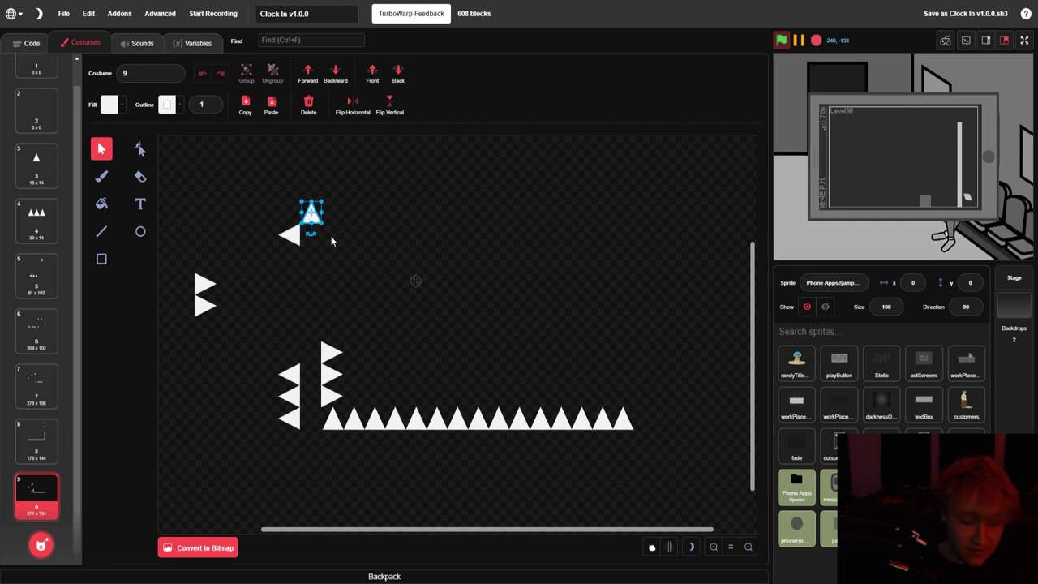
pyautogui.click(479, 288)
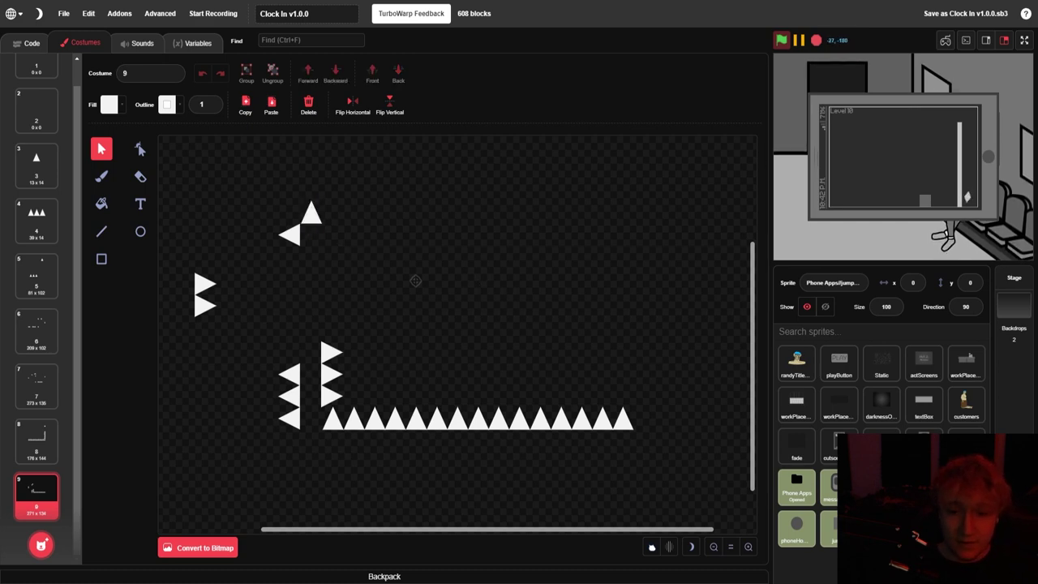
# Paste the spike into costume 10 of the level layout sprite and set it on the floor left of the player square
pyautogui.click(798, 525)
pyautogui.hotkey('ctrl', 'v')
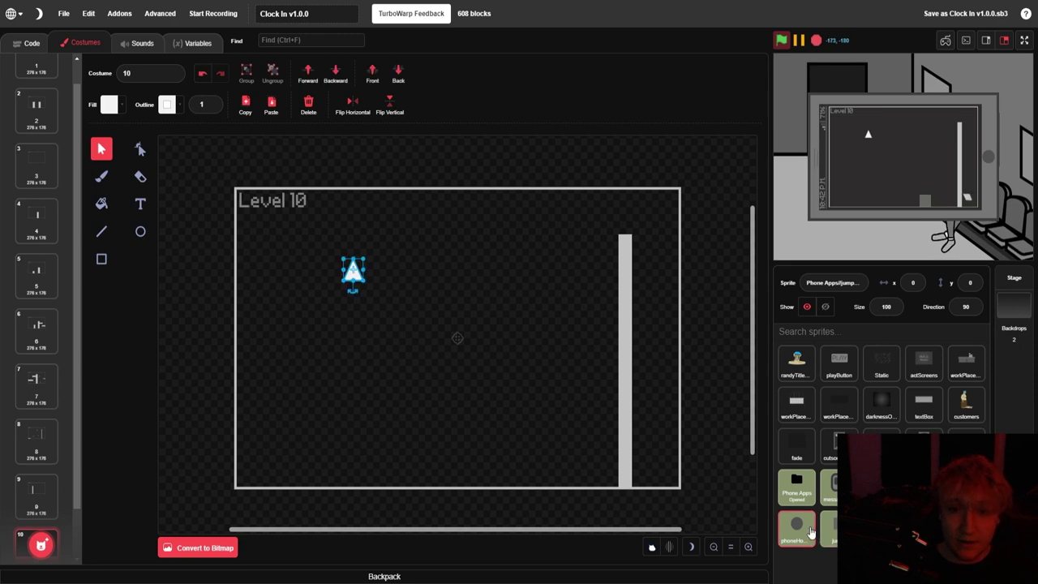
pyautogui.moveTo(353, 279); pyautogui.dragTo(464, 484)
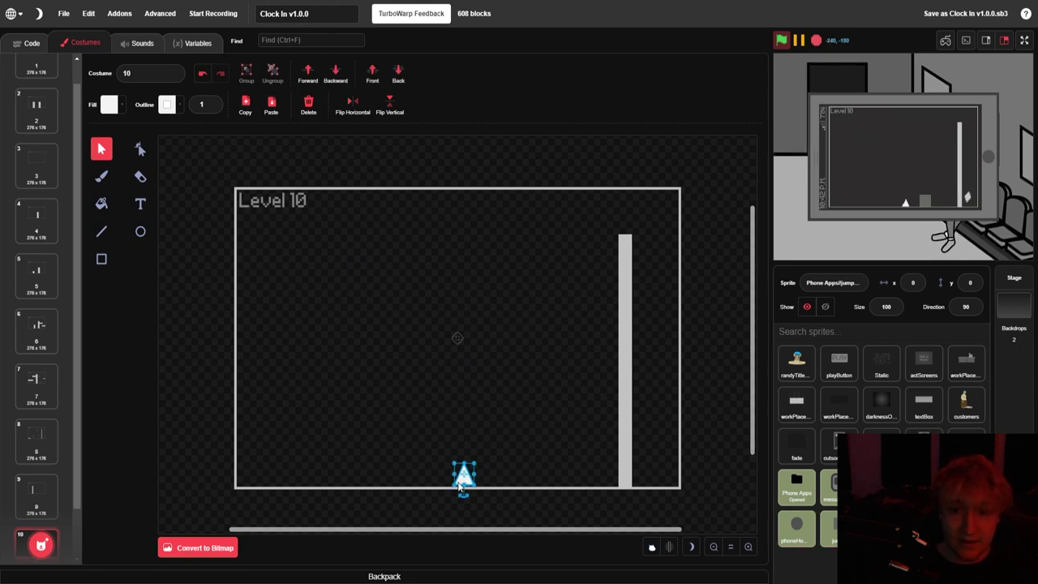
pyautogui.click(489, 455)
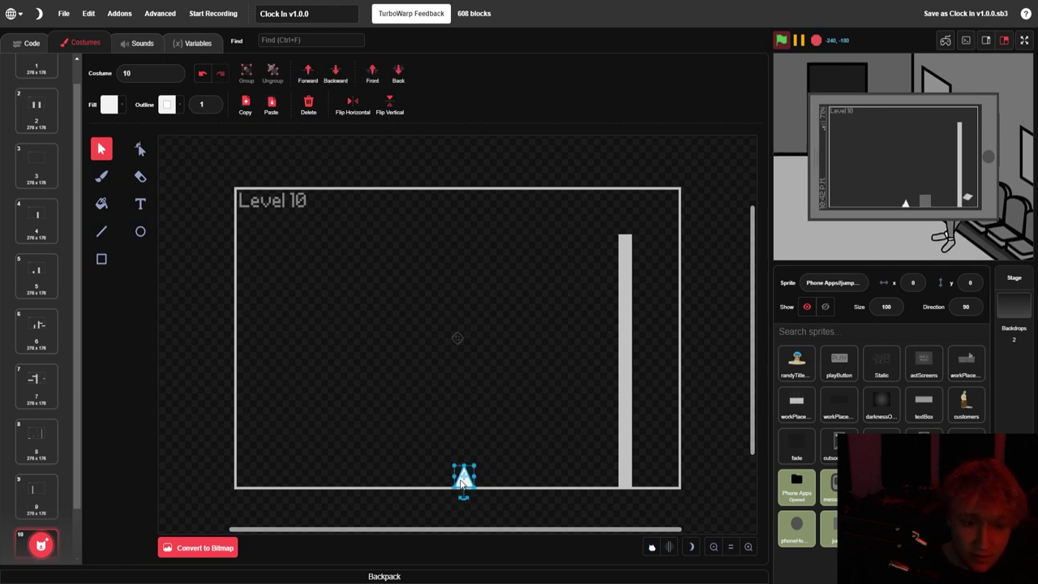
pyautogui.click(498, 452)
pyautogui.click(464, 477)
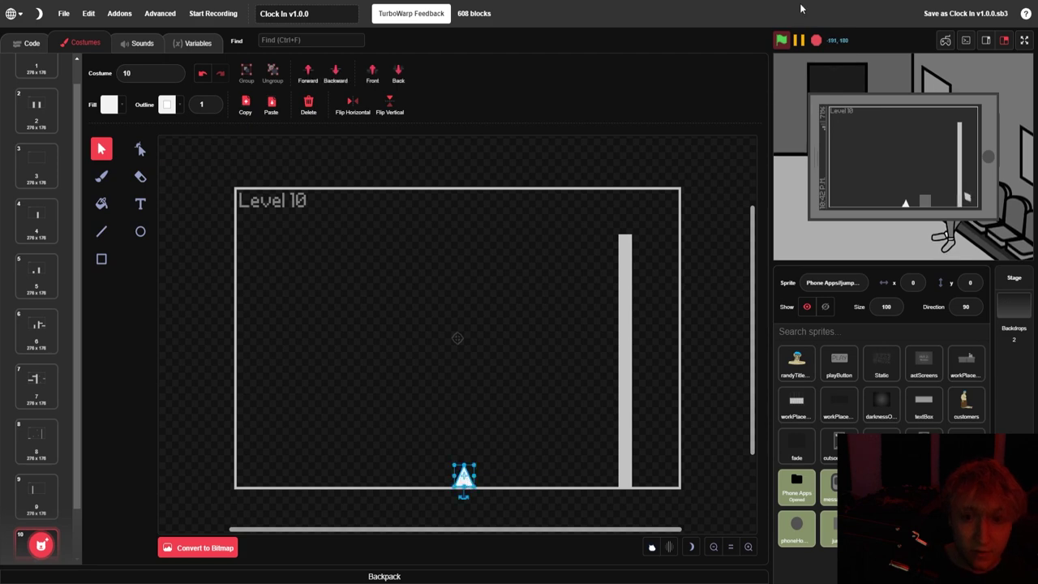
# Pause the game, nudge the spike right until it sits beside the player square, and check its placement in full screen
pyautogui.click(797, 39)
pyautogui.press('Right')
pyautogui.press('Right')
pyautogui.press('Right')
pyautogui.press('Right')
pyautogui.press('Right')
pyautogui.press('Right')
pyautogui.press('Right')
pyautogui.press('Right')
pyautogui.press('Right')
pyautogui.press('Right')
pyautogui.press('Right')
pyautogui.press('Right')
pyautogui.press('Right')
pyautogui.press('Right')
pyautogui.press('Right')
pyautogui.press('Right')
pyautogui.press('Right')
pyautogui.press('Right')
pyautogui.press('Right')
pyautogui.press('Right')
pyautogui.press('Right')
pyautogui.press('Right')
pyautogui.press('Right')
pyautogui.press('Right')
pyautogui.press('Right')
pyautogui.press('Right')
pyautogui.press('Right')
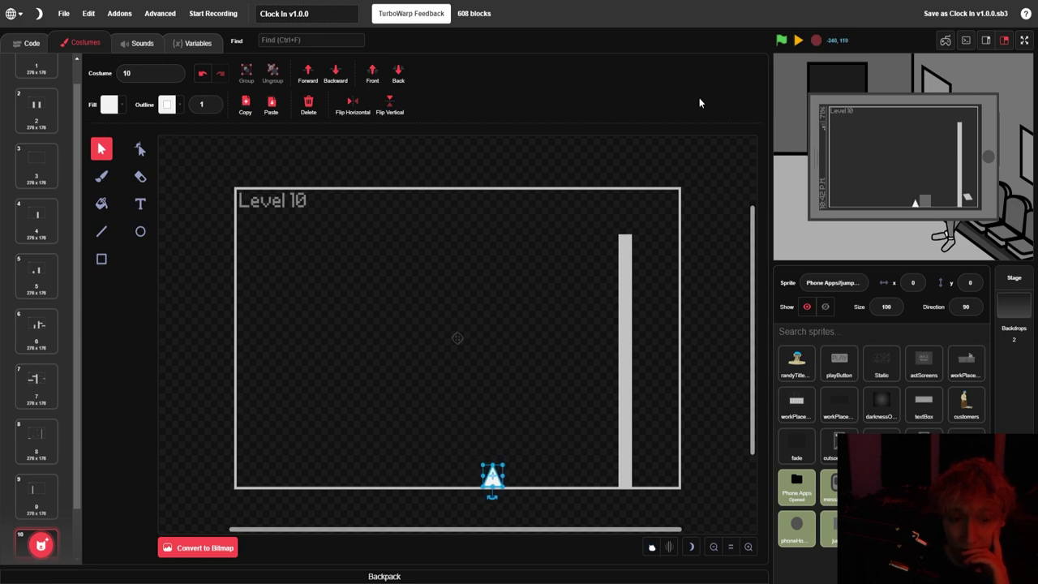
pyautogui.click(595, 250)
pyautogui.click(1023, 46)
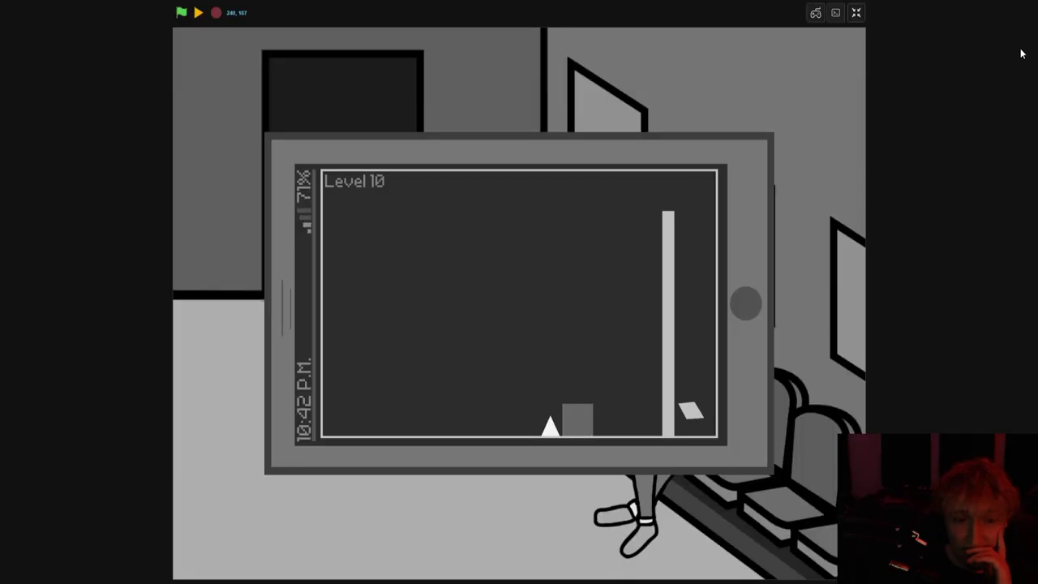
pyautogui.click(854, 22)
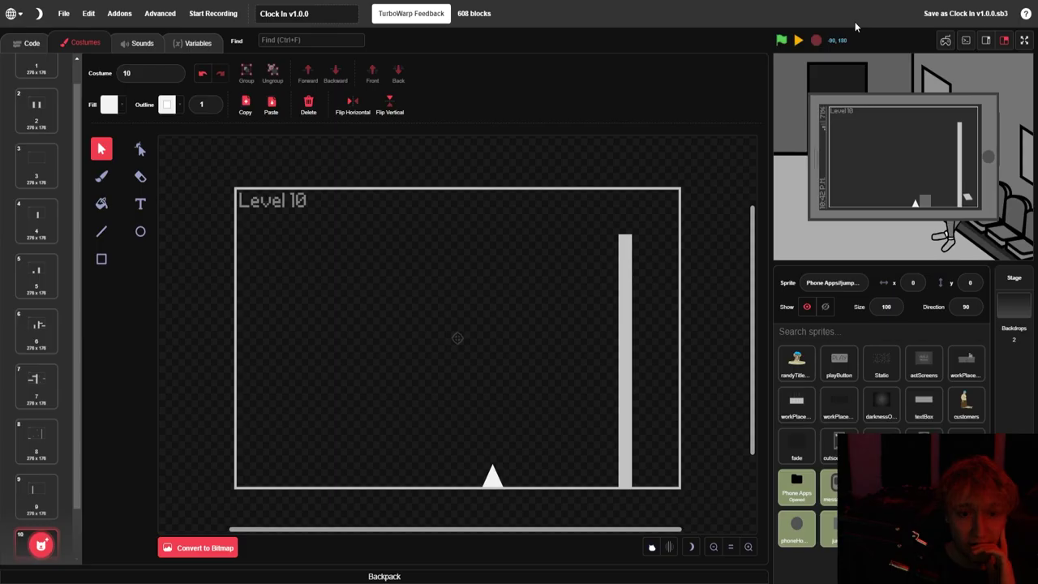
# Duplicate the spike onto the floor at the other side of the player square and check the gap in full screen
pyautogui.click(492, 477)
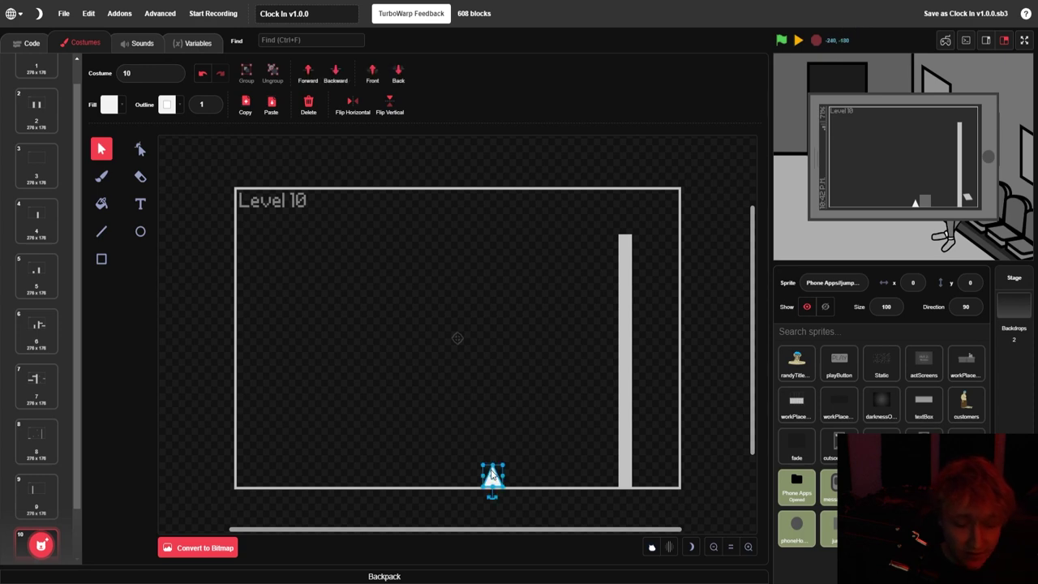
pyautogui.moveTo(492, 482); pyautogui.dragTo(555, 484)
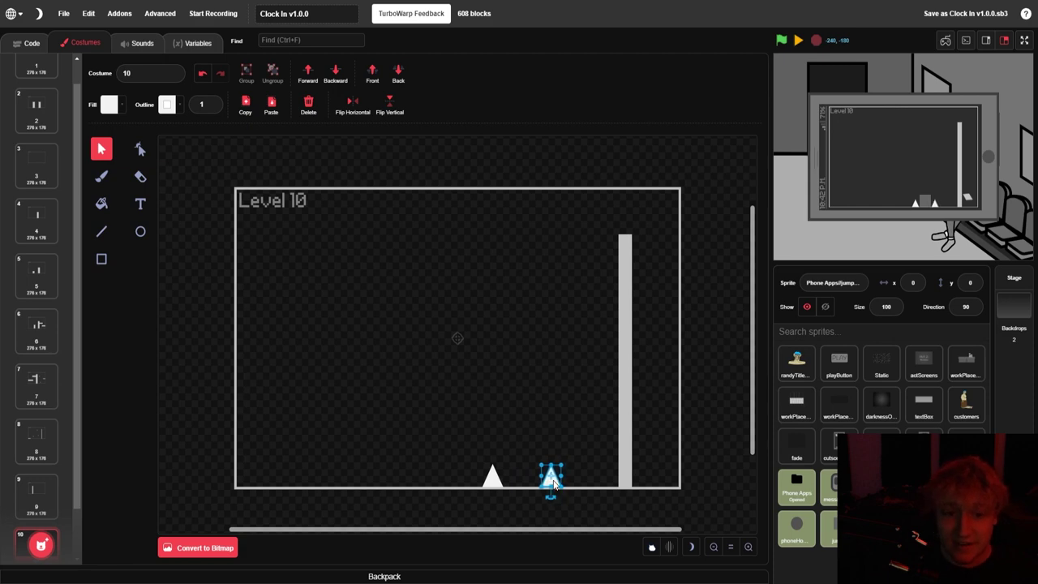
pyautogui.click(533, 398)
pyautogui.click(1024, 40)
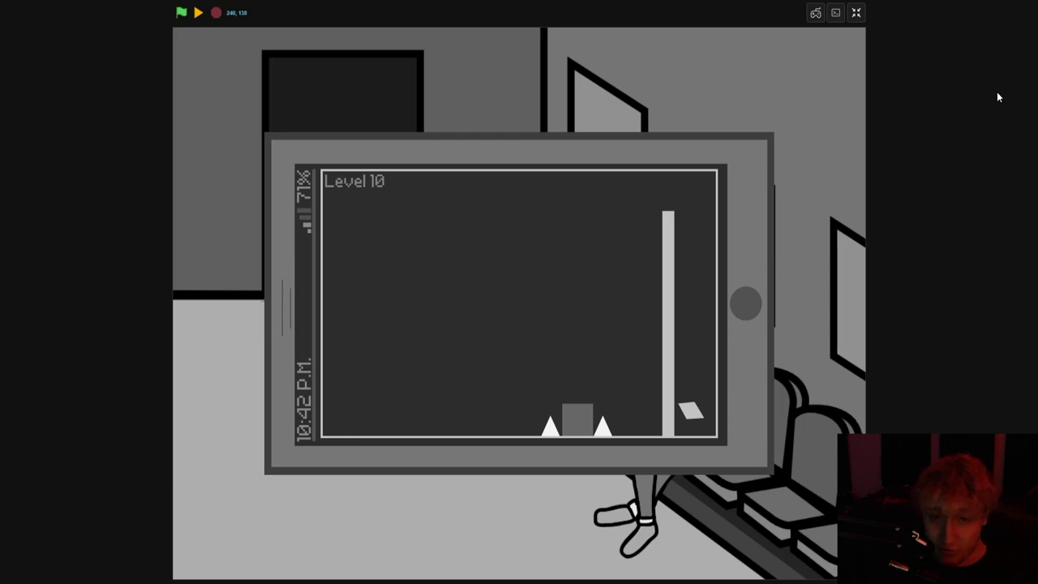
pyautogui.press('Escape')
# Add a copy of the left spike directly beside it and group the two spikes as a pair
pyautogui.click(491, 482)
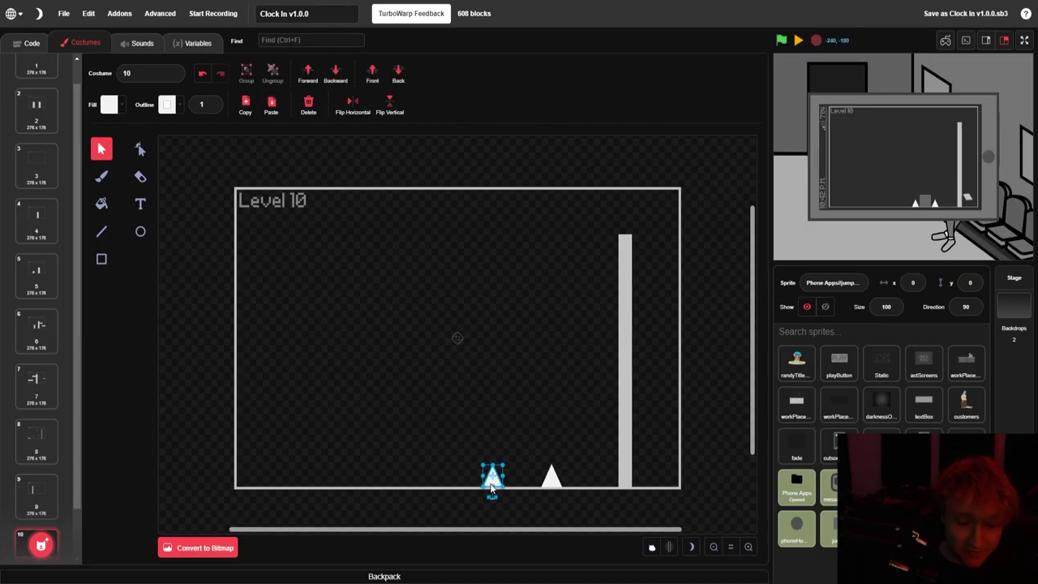
pyautogui.press('Escape')
pyautogui.moveTo(492, 487); pyautogui.dragTo(467, 484)
pyautogui.moveTo(445, 447); pyautogui.dragTo(512, 496)
pyautogui.click(241, 79)
pyautogui.click(412, 409)
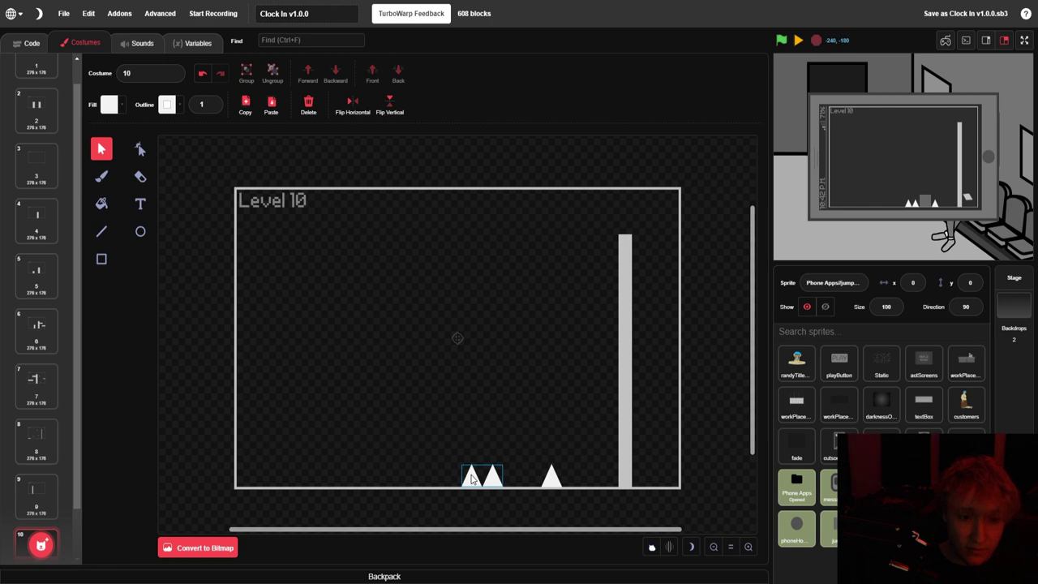
# Repeat the spike pair leftward along the floor to form a continuous row of eight spikes
pyautogui.moveTo(471, 478); pyautogui.dragTo(345, 476)
pyautogui.click(412, 475)
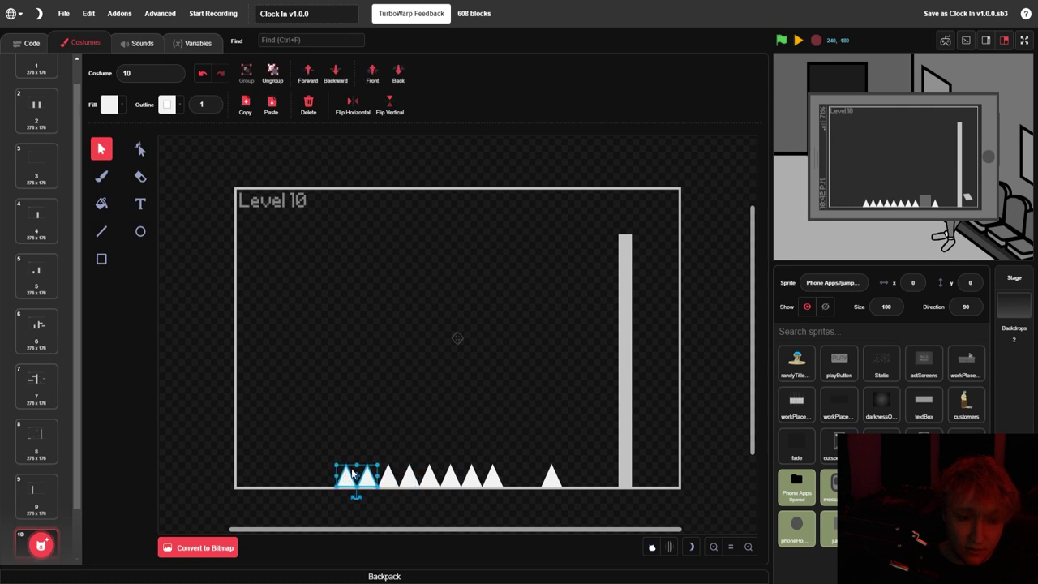
pyautogui.click(389, 403)
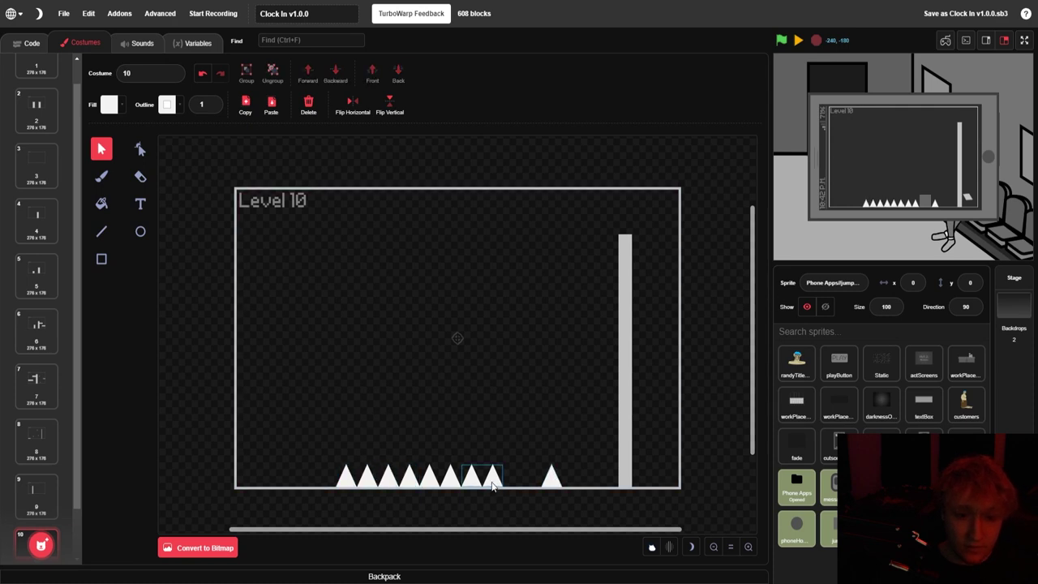
# Extend the single spike right of the gap into a row of four and shift the tall pillar flush against it
pyautogui.moveTo(552, 480); pyautogui.dragTo(567, 482)
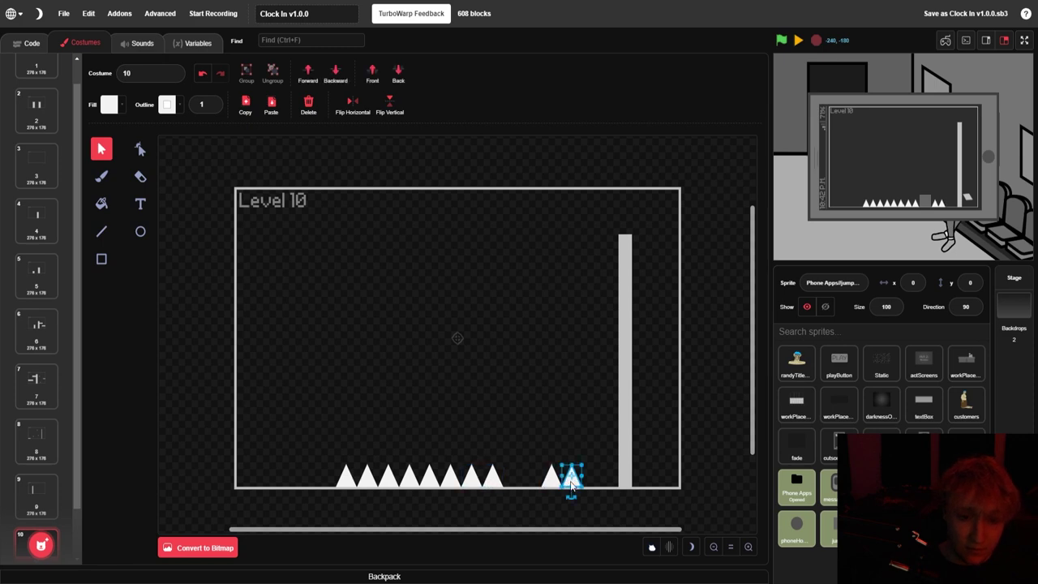
pyautogui.moveTo(571, 485); pyautogui.dragTo(609, 481)
pyautogui.click(600, 436)
pyautogui.moveTo(629, 409); pyautogui.dragTo(631, 406)
pyautogui.click(591, 389)
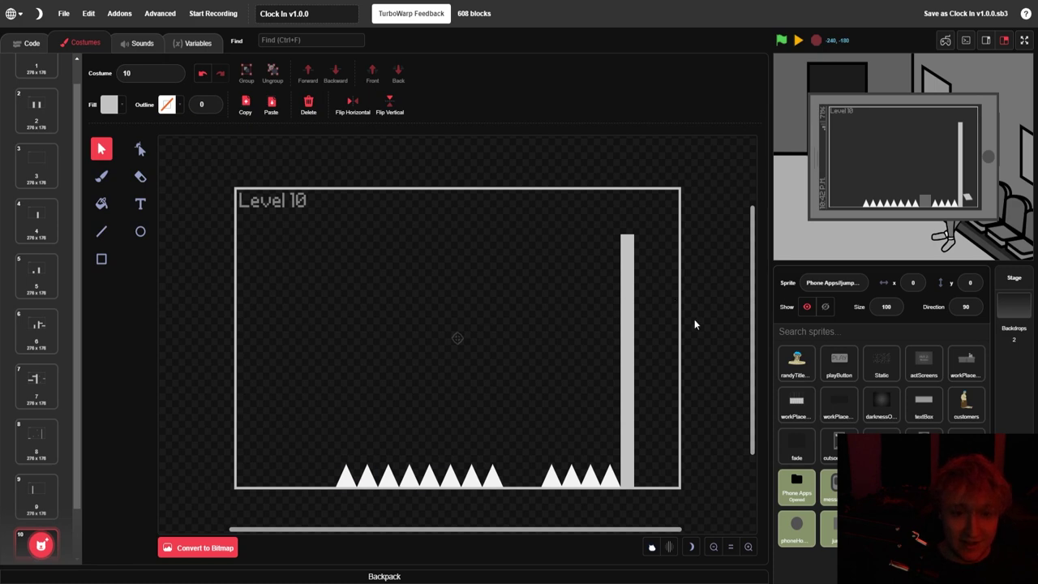
# Duplicate the tall pillar at the left end of the long spike row and lower its top to about two-thirds height
pyautogui.click(623, 352)
pyautogui.moveTo(623, 350); pyautogui.dragTo(327, 343)
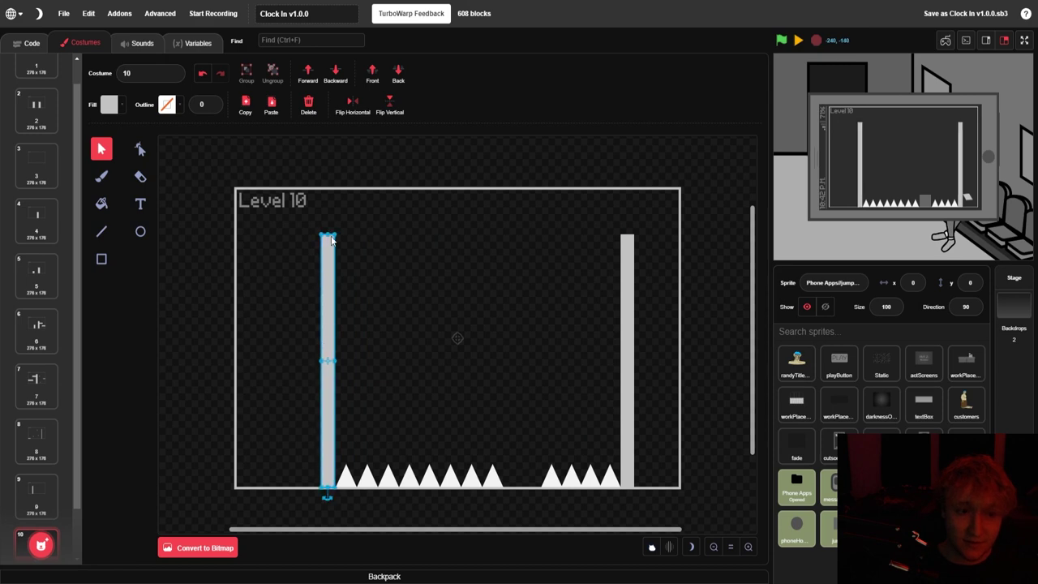
pyautogui.moveTo(327, 236); pyautogui.dragTo(328, 326)
pyautogui.click(525, 310)
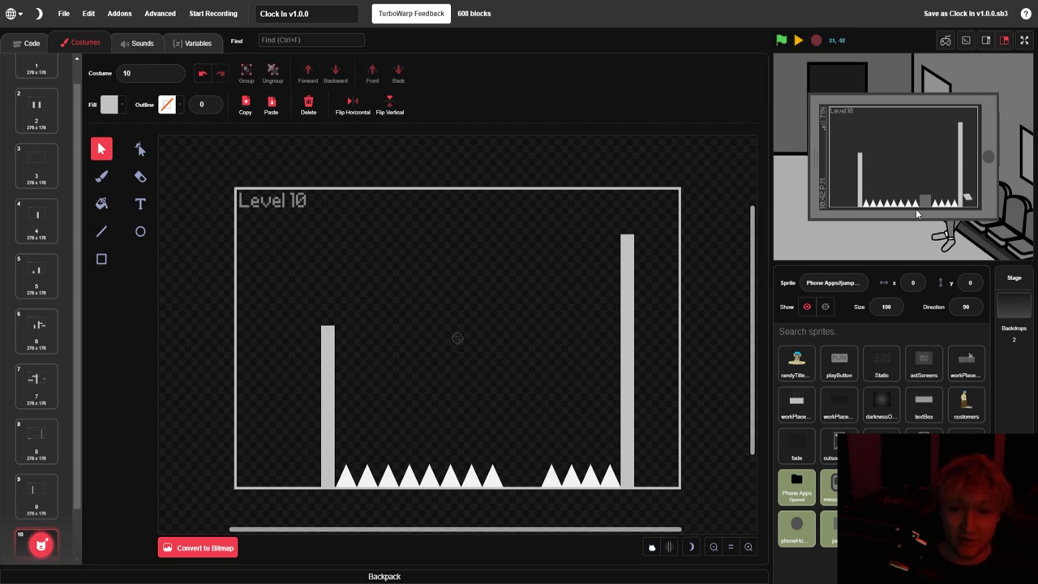
# Place the player square left of the short pillar on the stage and resume the game in full screen
pyautogui.click(840, 198)
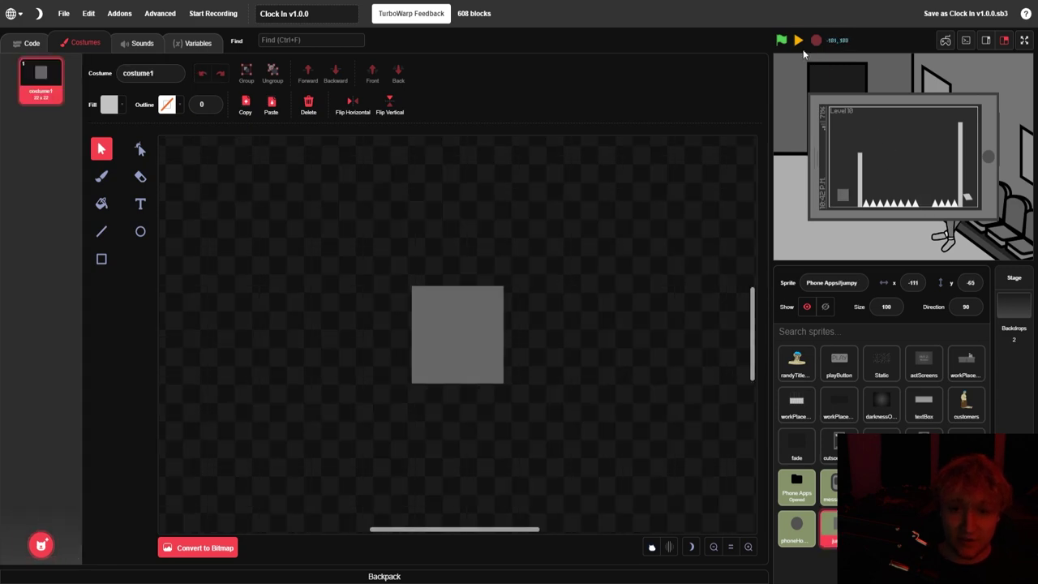
pyautogui.click(798, 42)
pyautogui.click(1023, 43)
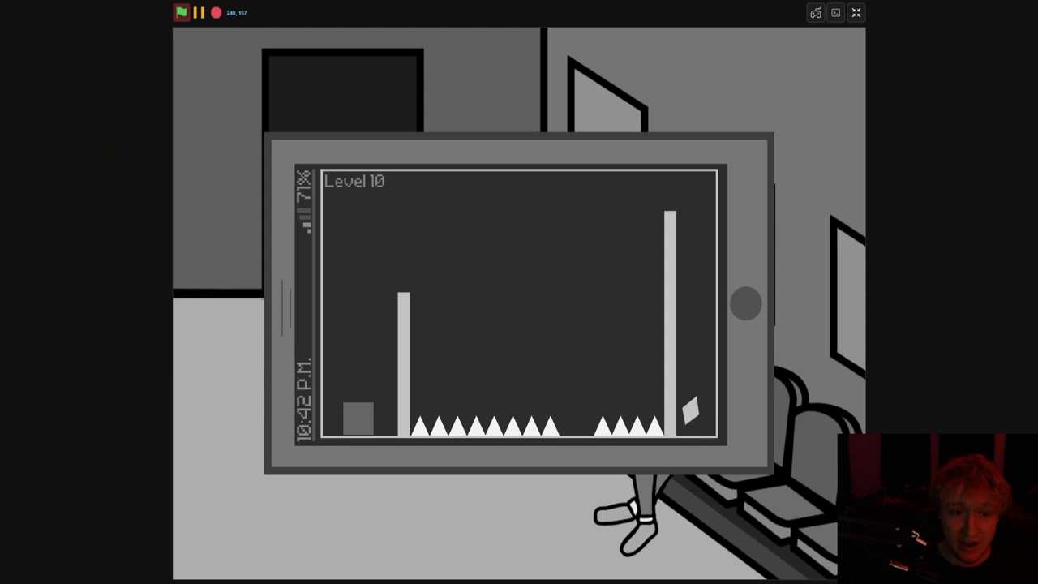
# Playtest Level 10 by jumping the player square up between the frame's left wall and the short pillar
pyautogui.press('Up')
pyautogui.press('Left')
pyautogui.press('Right')
pyautogui.press('Left')
pyautogui.press('Right')
pyautogui.press('Up')
pyautogui.press('Left')
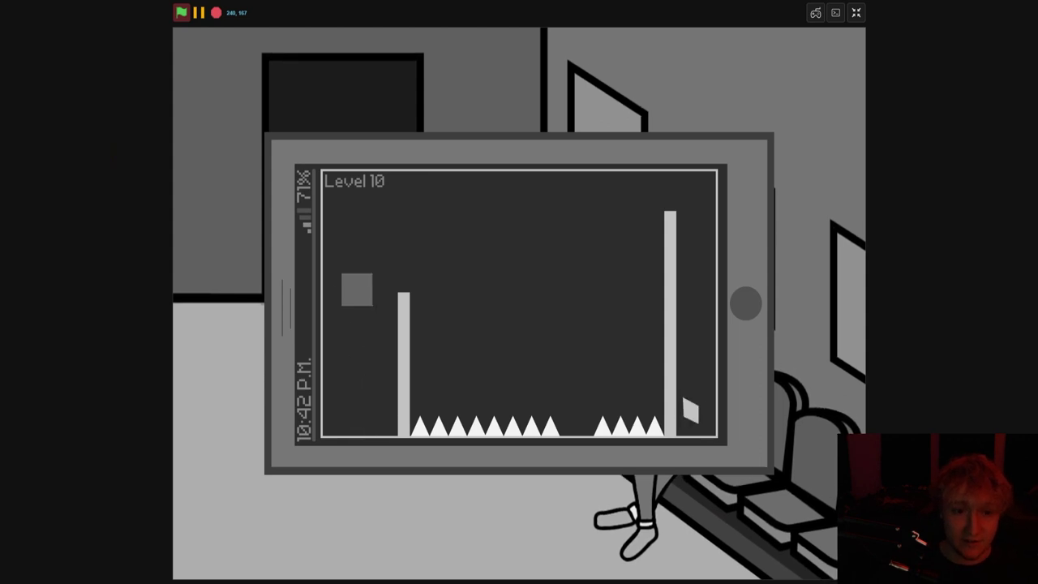